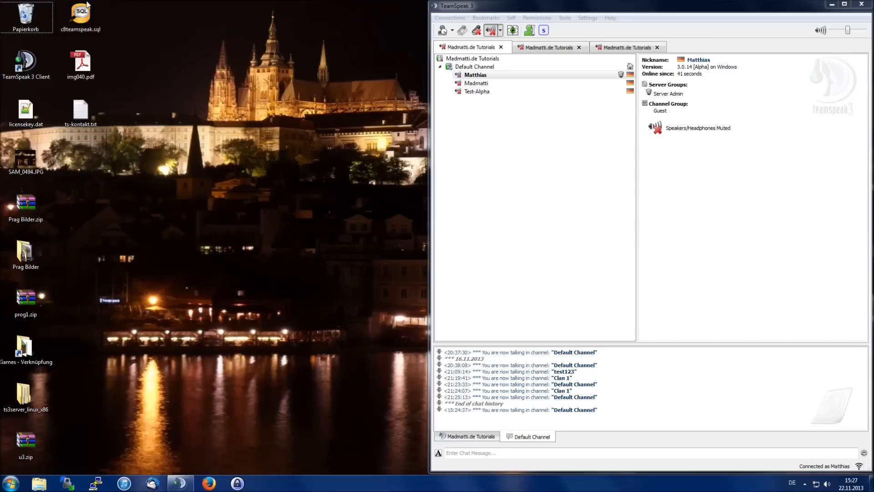
# Step: Enable the Advanced permissions system in the application options and apply the change
pyautogui.click(587, 18)
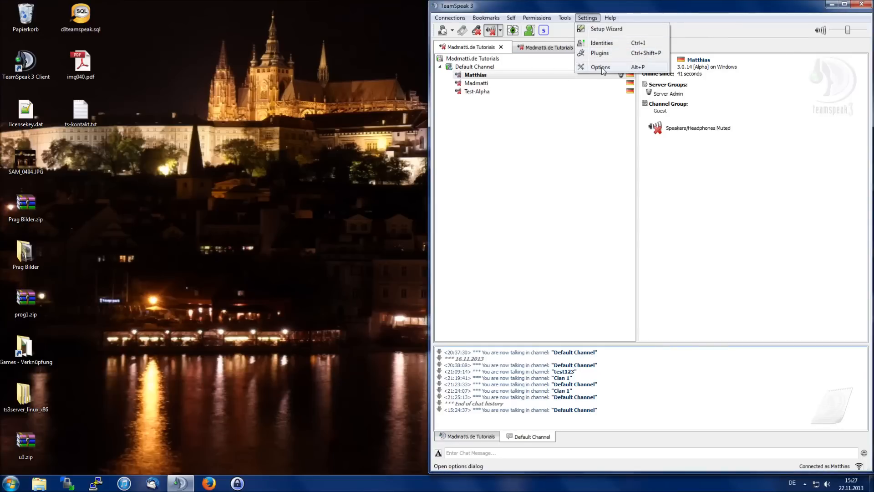
pyautogui.click(601, 67)
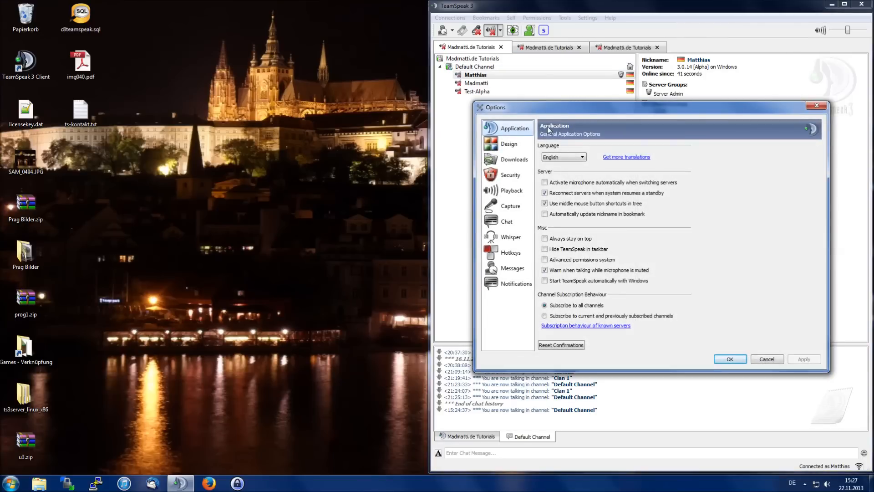
pyautogui.click(587, 18)
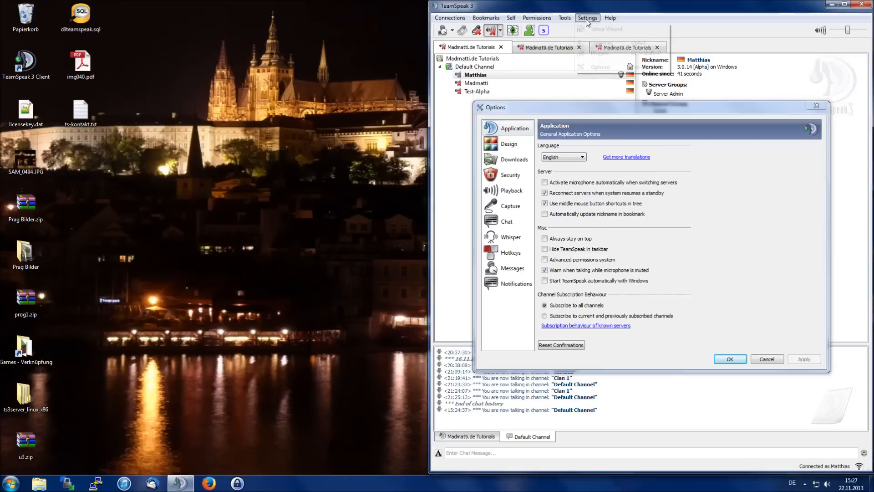
pyautogui.click(601, 67)
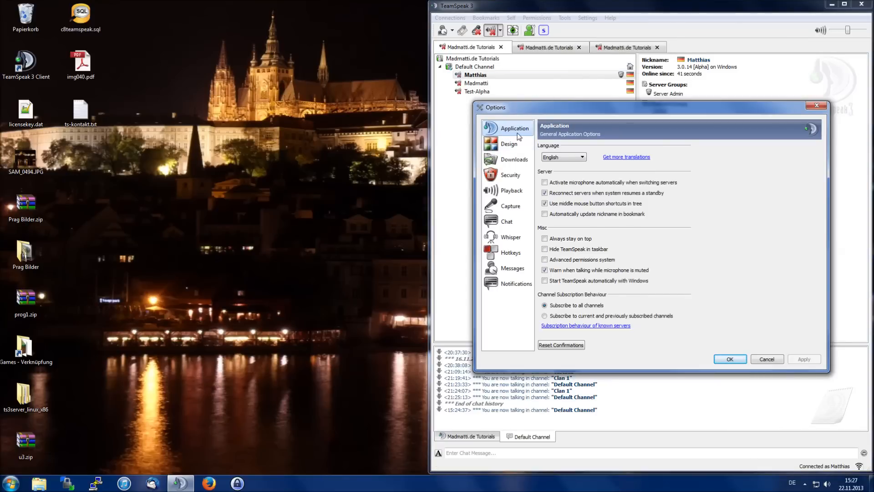
pyautogui.click(544, 259)
pyautogui.click(804, 359)
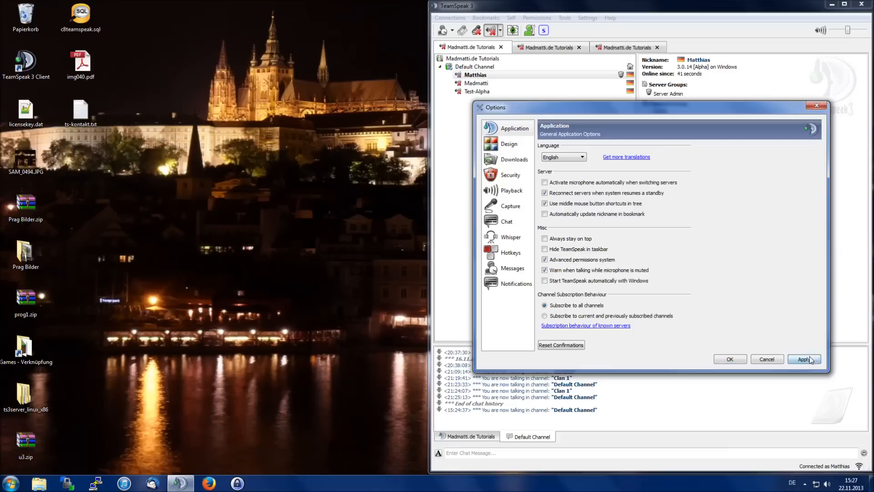
pyautogui.click(729, 360)
# Step: Open the server group permissions, expand all permission categories, and list the permissions by name
pyautogui.click(536, 18)
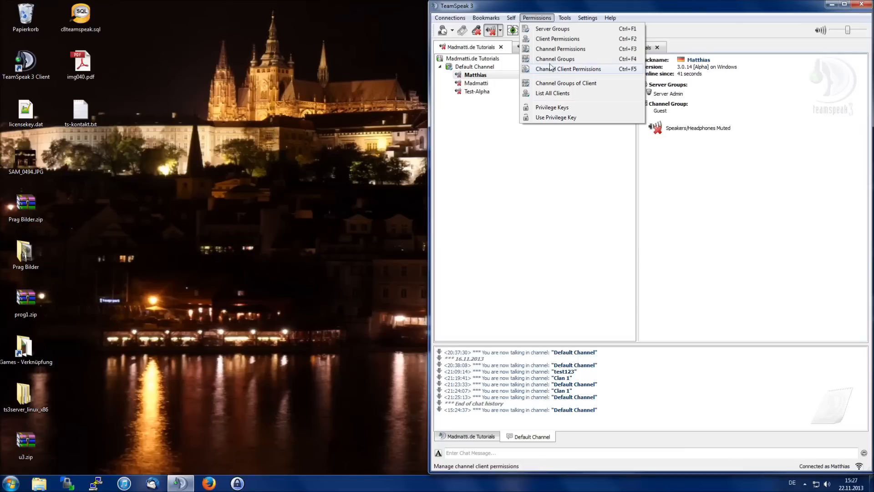
pyautogui.click(545, 30)
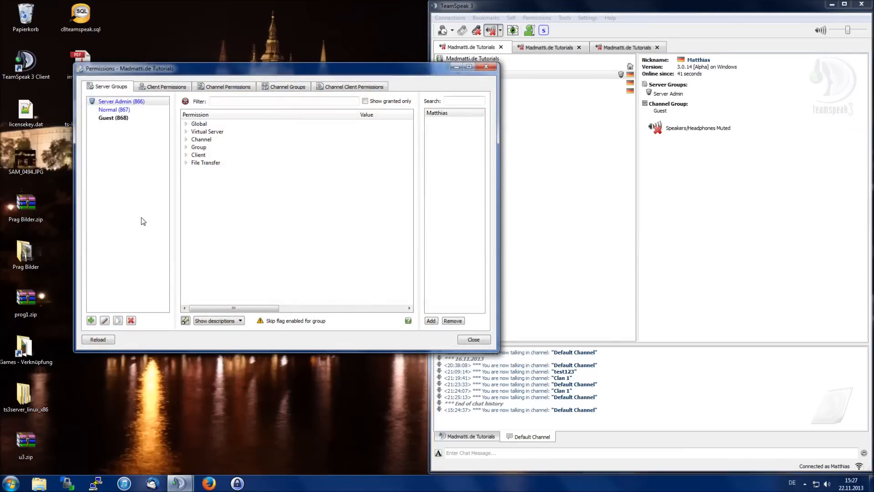
pyautogui.rightClick(284, 204)
pyautogui.click(296, 212)
pyautogui.click(233, 321)
pyautogui.click(228, 336)
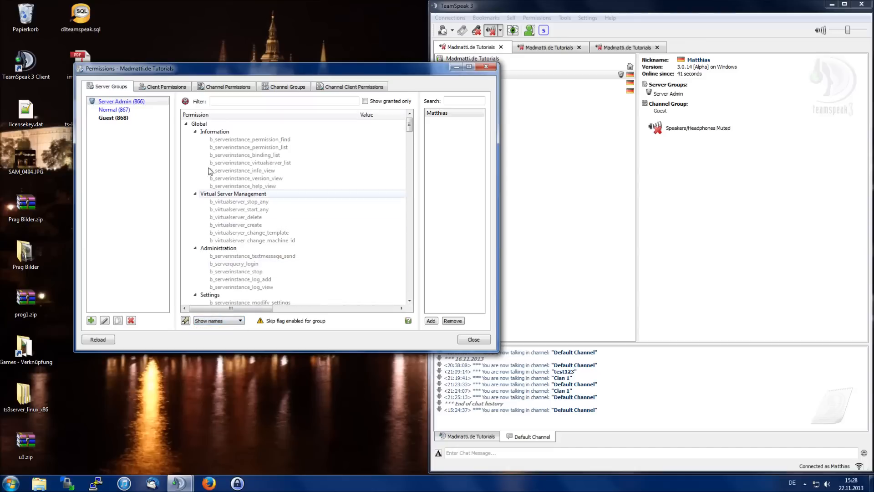
# Step: Filter the Server Admin group's permissions by "join" and list them by description
pyautogui.moveTo(196, 220)
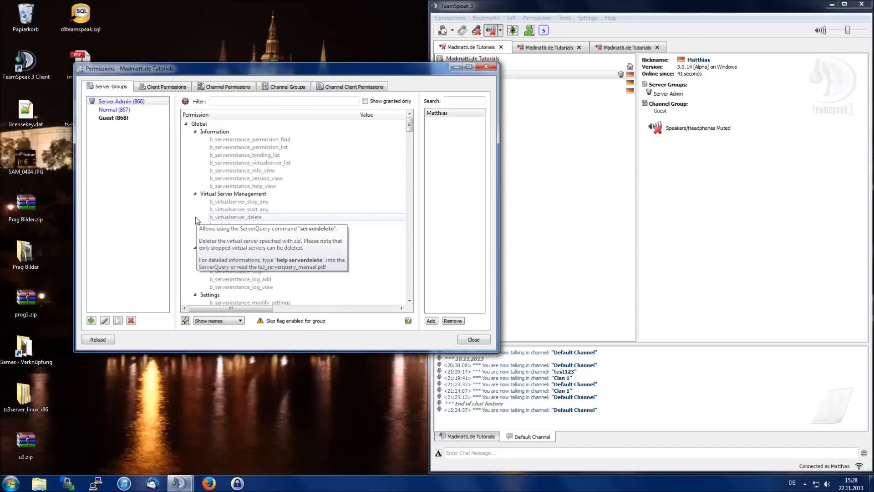
pyautogui.click(212, 165)
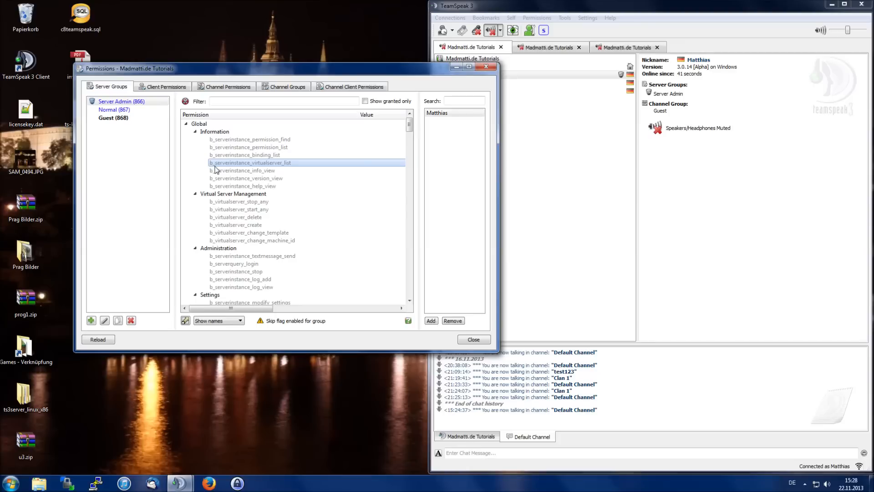
pyautogui.moveTo(212, 169)
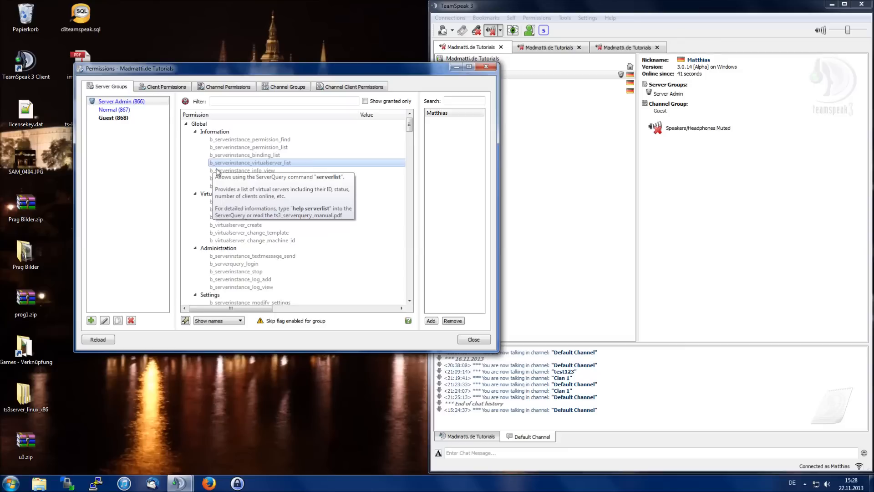
pyautogui.scroll(-2, 216, 171)
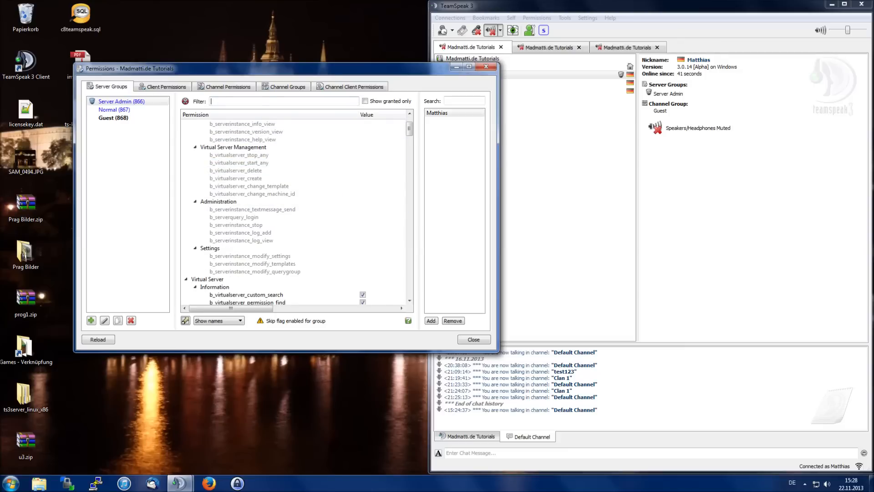
pyautogui.write('join')
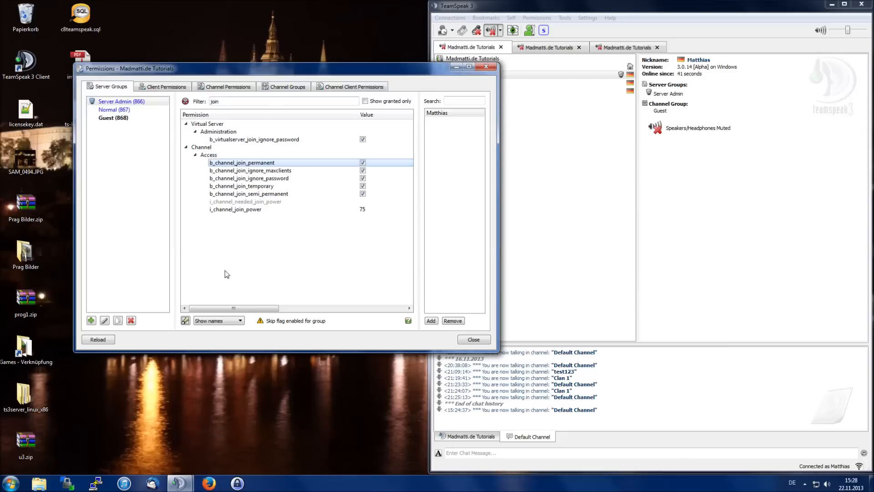
pyautogui.click(215, 321)
pyautogui.click(215, 321)
pyautogui.click(215, 321)
pyautogui.click(217, 328)
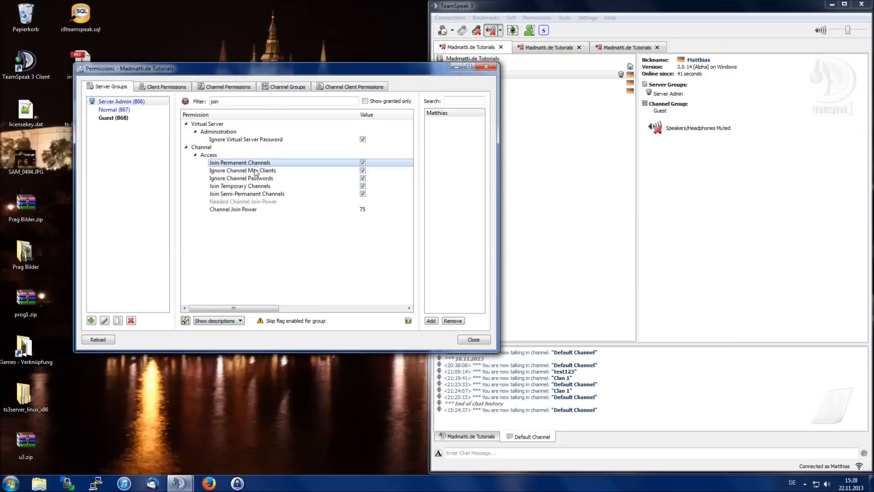
pyautogui.click(362, 164)
pyautogui.click(362, 163)
pyautogui.click(364, 163)
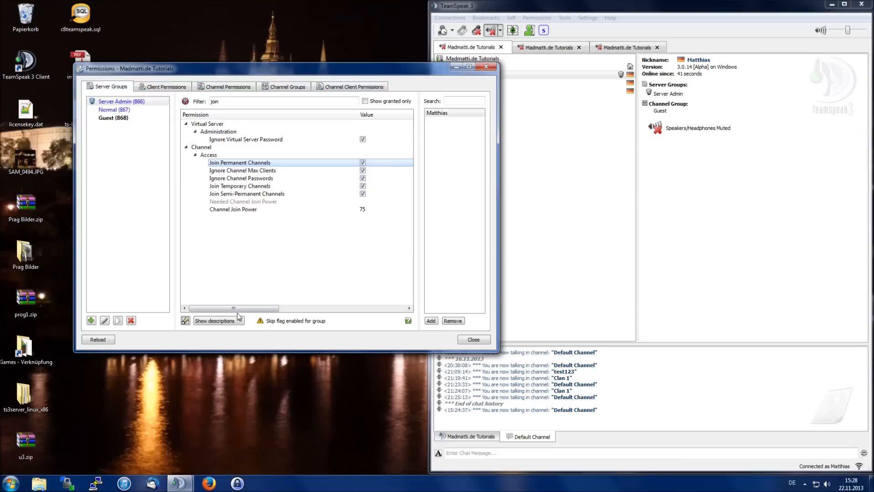
pyautogui.moveTo(223, 101); pyautogui.dragTo(159, 105)
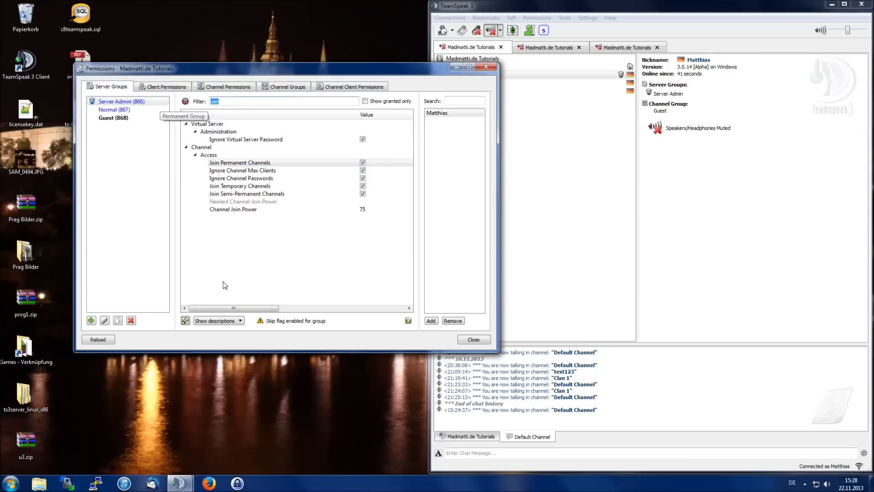
pyautogui.click(218, 320)
pyautogui.click(219, 327)
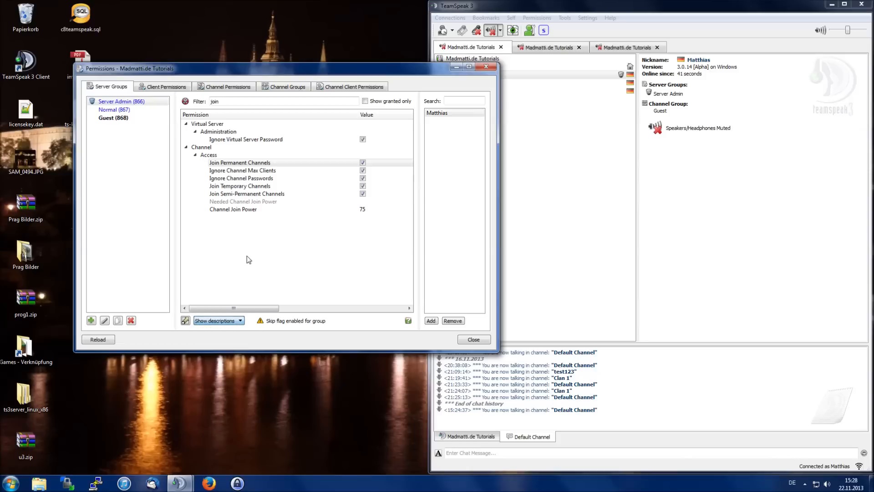
# Step: Display the filtered permissions by name and select i_channel_join_power
pyautogui.click(223, 321)
pyautogui.click(223, 324)
pyautogui.click(222, 321)
pyautogui.click(221, 335)
pyautogui.click(211, 210)
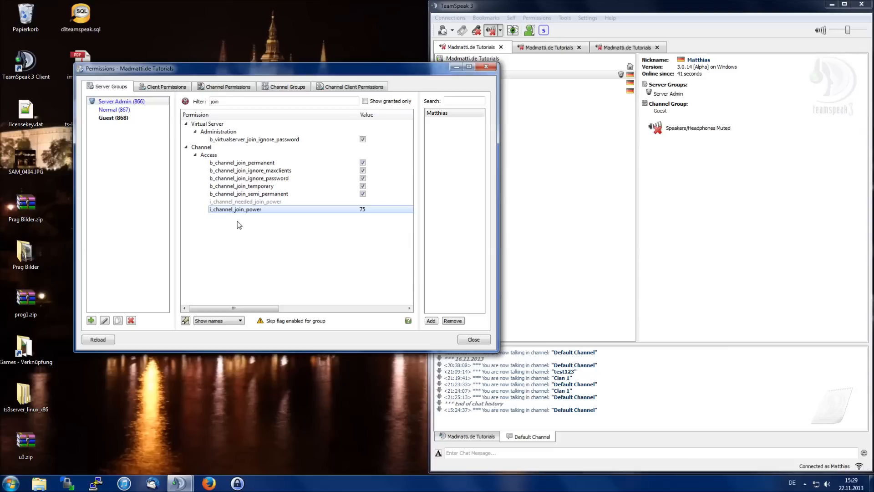
# Step: Arrange the Permissions window and the main TeaSpeak client window side by side without overlap
pyautogui.click(571, 201)
pyautogui.moveTo(399, 69); pyautogui.dragTo(345, 67)
pyautogui.click(583, 82)
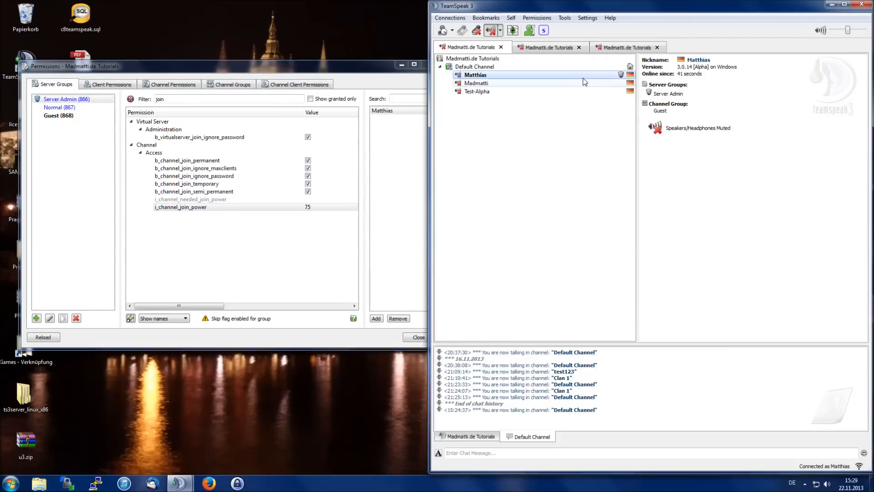
pyautogui.moveTo(585, 10); pyautogui.dragTo(616, 10)
pyautogui.click(276, 228)
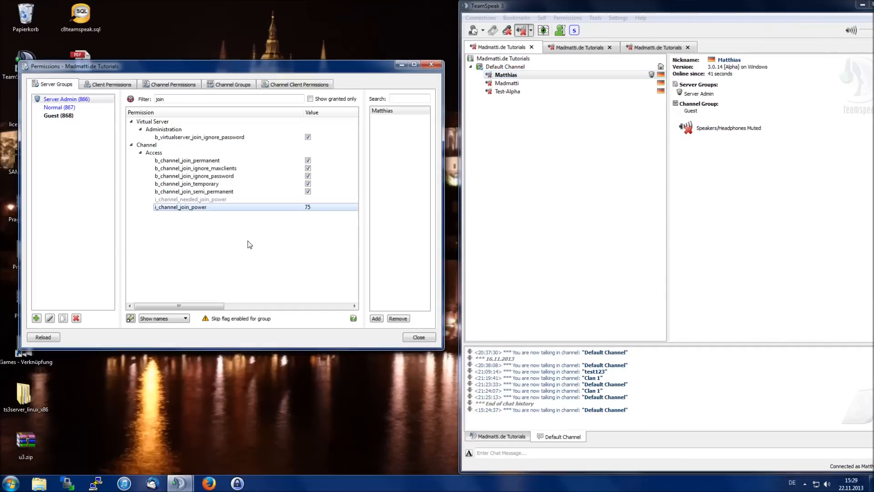
# Step: Switch the filtered permission list back to showing descriptions
pyautogui.click(159, 321)
pyautogui.click(165, 327)
pyautogui.click(170, 321)
pyautogui.click(171, 331)
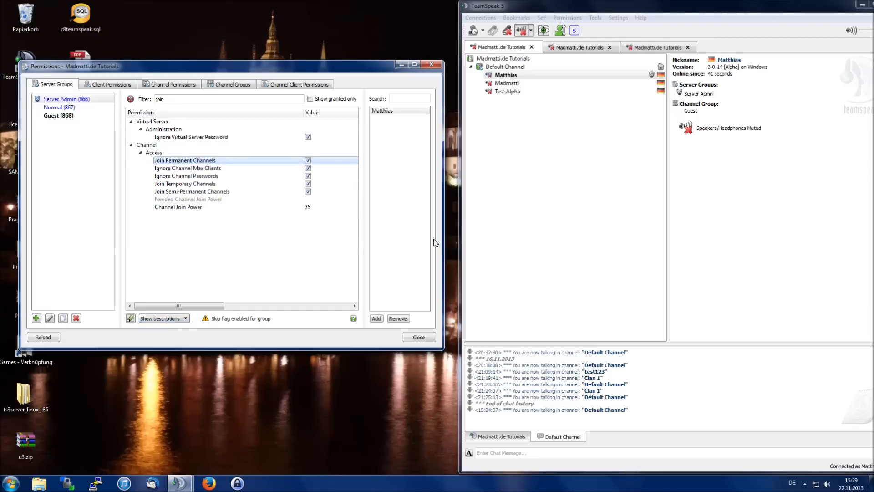
# Step: Create a permanent channel named "Test channel" sorted after Default Channel
pyautogui.rightClick(533, 200)
pyautogui.click(554, 213)
pyautogui.click(618, 282)
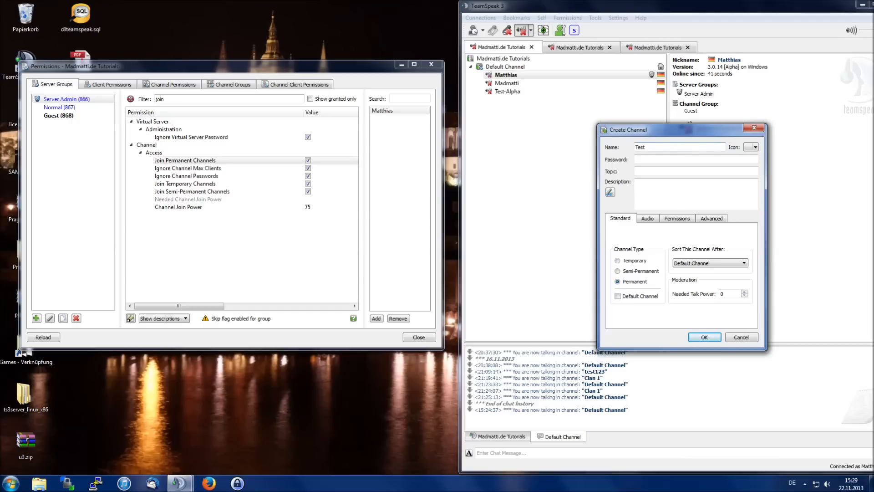
pyautogui.click(704, 337)
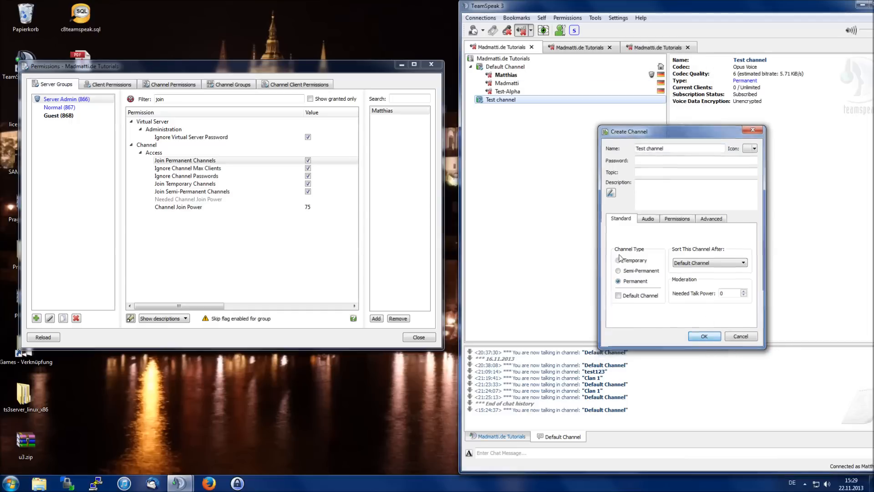
# Step: Assign the client listed directly above Test-Alpha in Default Channel to the Normal server group
pyautogui.click(262, 241)
pyautogui.click(281, 160)
pyautogui.click(532, 90)
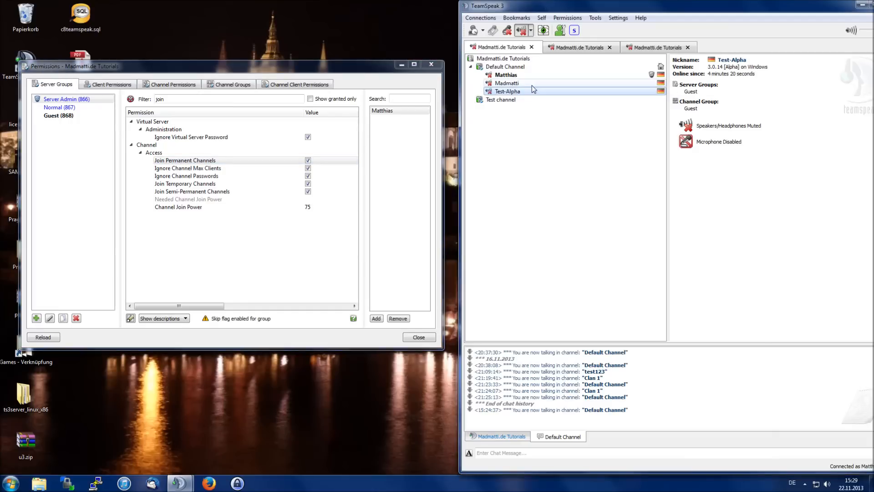
pyautogui.rightClick(521, 83)
pyautogui.moveTo(569, 178)
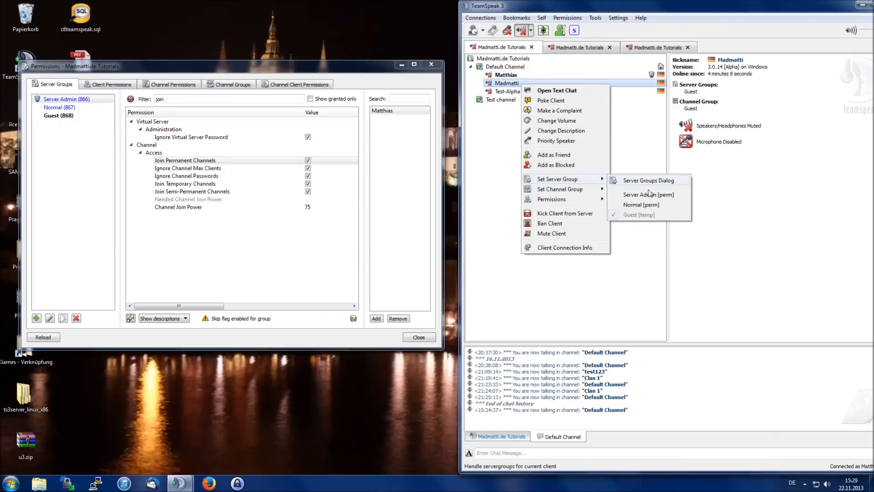
pyautogui.click(642, 206)
# Step: Switch to the third server connection and change its nickname to "Test-Beta"
pyautogui.click(516, 90)
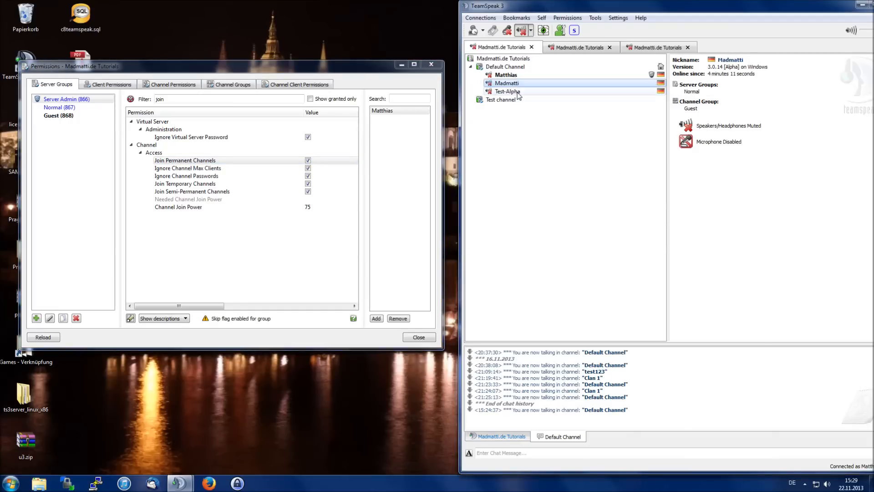
pyautogui.click(508, 83)
pyautogui.click(578, 47)
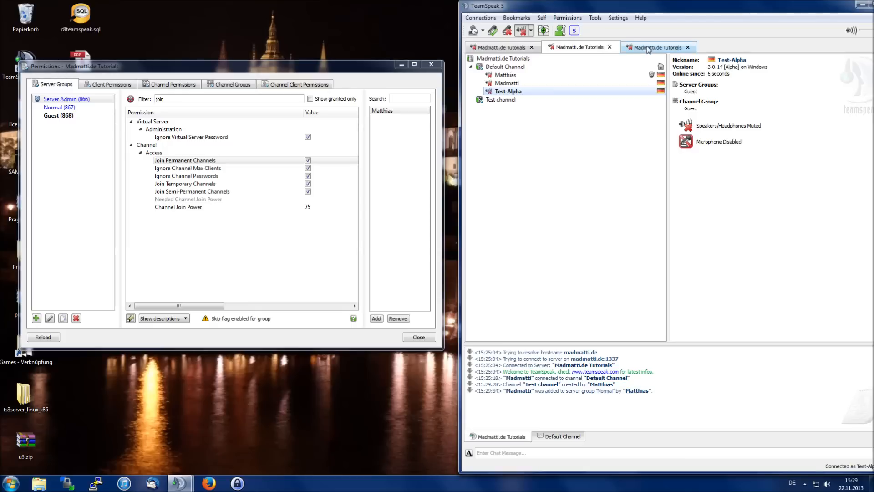
pyautogui.click(657, 48)
pyautogui.press('F2')
pyautogui.write('Test-Beta')
pyautogui.press('Return')
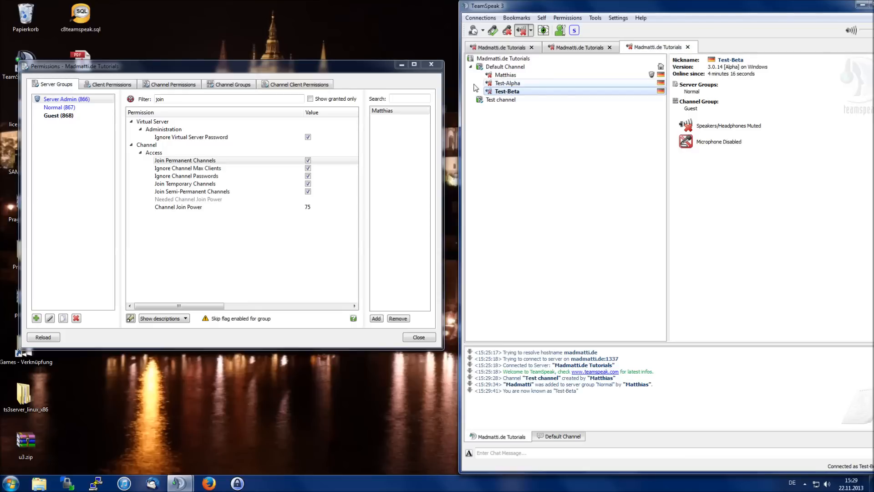
# Step: Return to the admin connection and disable Join Permanent Channels for the Guest server group
pyautogui.click(571, 45)
pyautogui.click(500, 47)
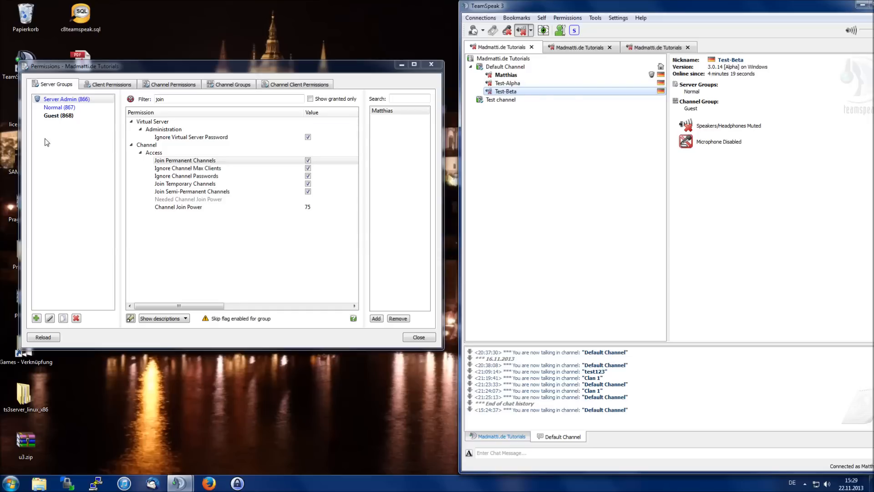
pyautogui.click(574, 47)
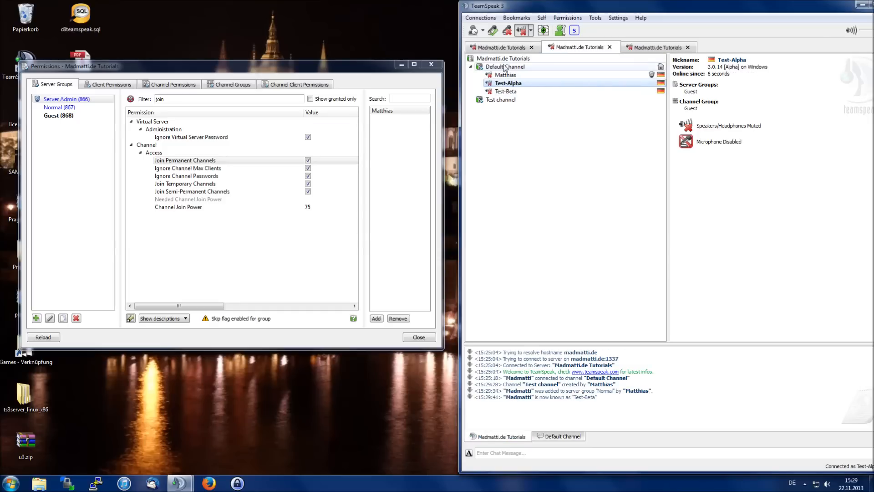
pyautogui.click(500, 47)
pyautogui.click(58, 116)
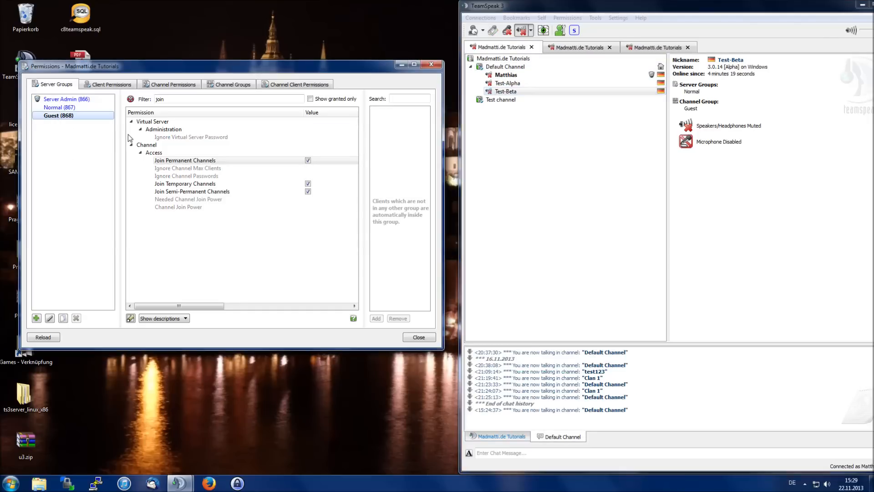
pyautogui.click(185, 161)
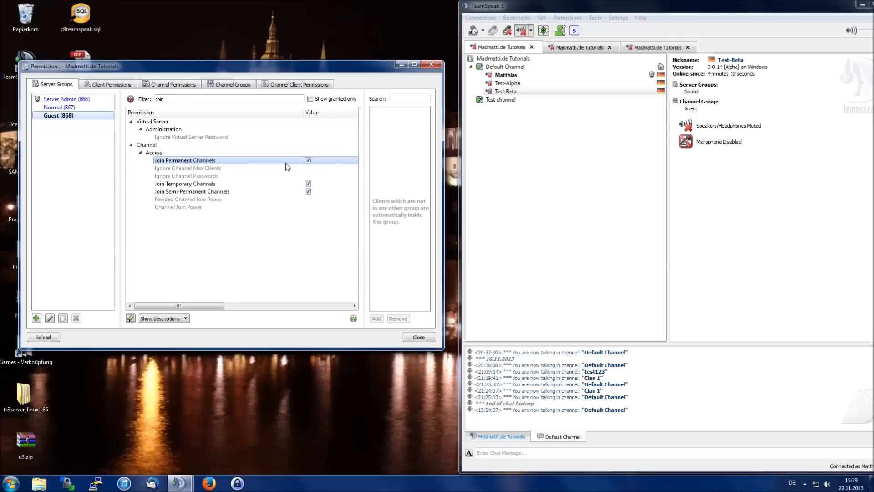
pyautogui.click(308, 161)
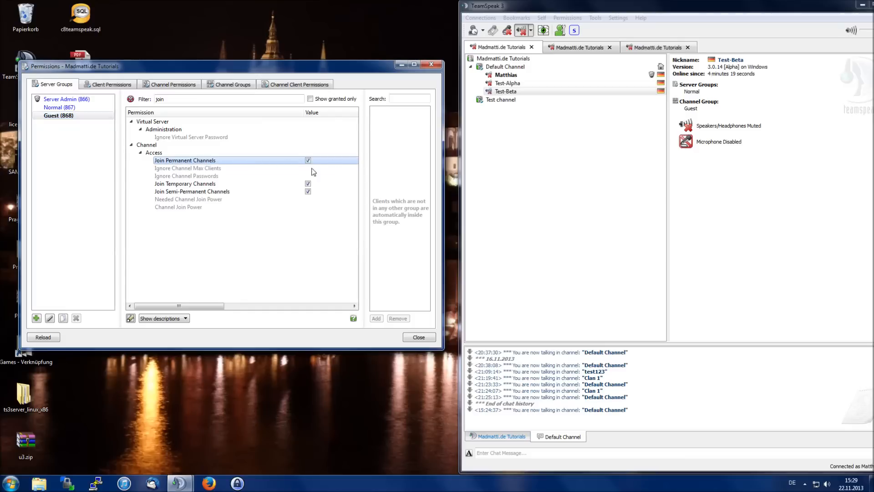
# Step: Try to join Test channel from the Test-Alpha connection and examine the resulting server log entry
pyautogui.click(559, 48)
pyautogui.doubleClick(506, 100)
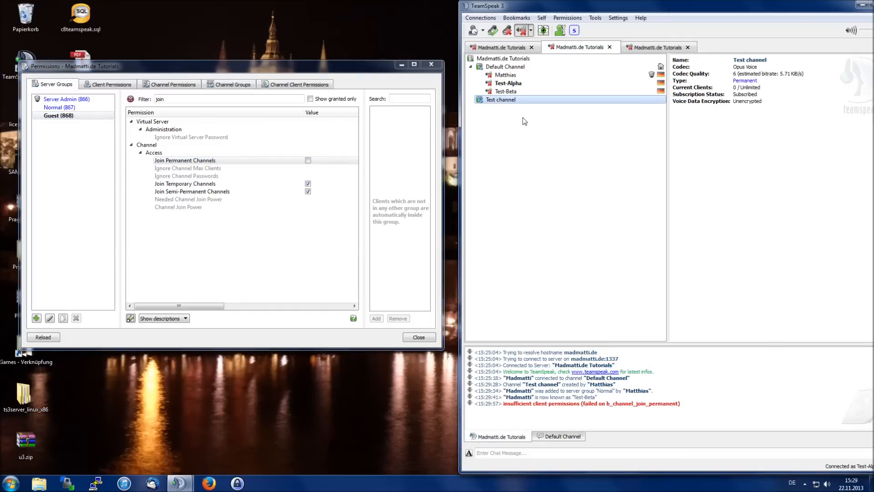
pyautogui.moveTo(607, 403); pyautogui.dragTo(679, 405)
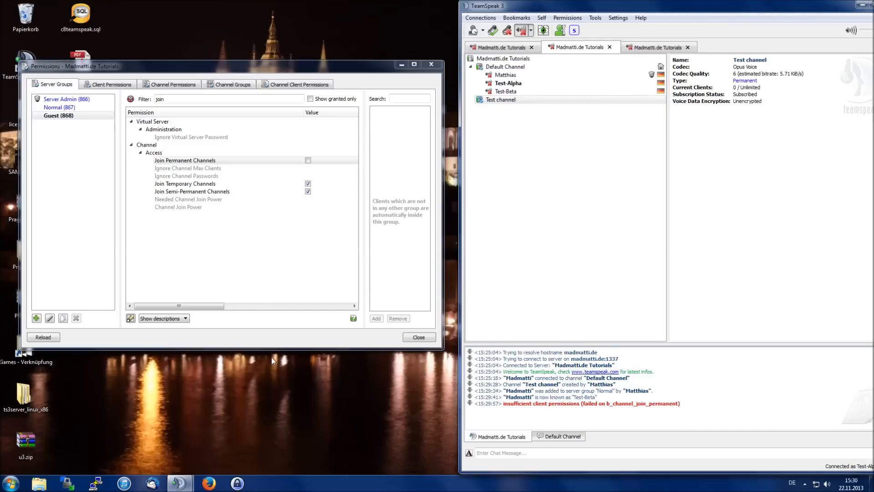
# Step: Examine the Guest group's filtered permissions by their internal names, ending back in the description view
pyautogui.click(165, 318)
pyautogui.click(164, 333)
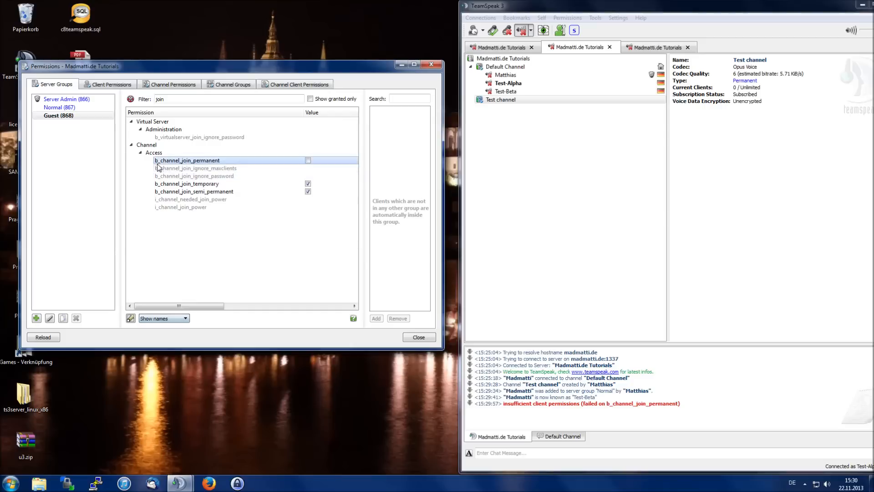
pyautogui.click(164, 318)
pyautogui.click(164, 325)
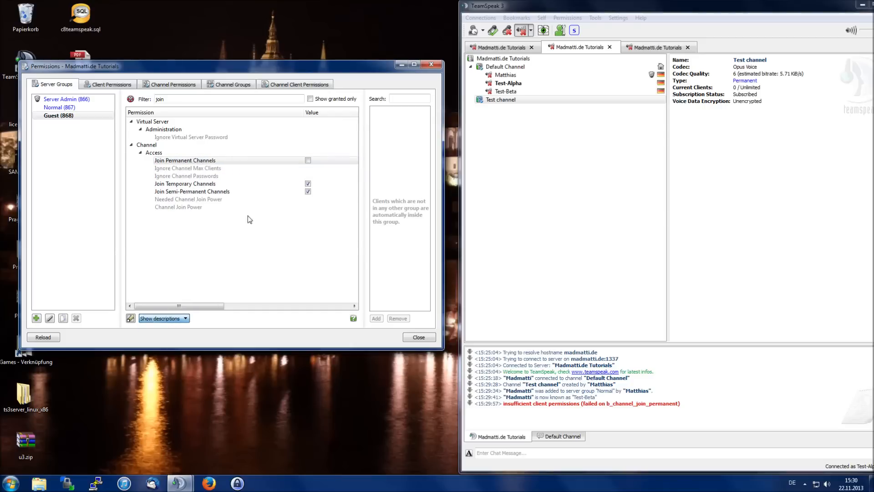
# Step: Enable Join Permanent Channels for the Guest group and test it by moving Test-Alpha into Test channel and back to Default Channel
pyautogui.click(308, 160)
pyautogui.doubleClick(501, 99)
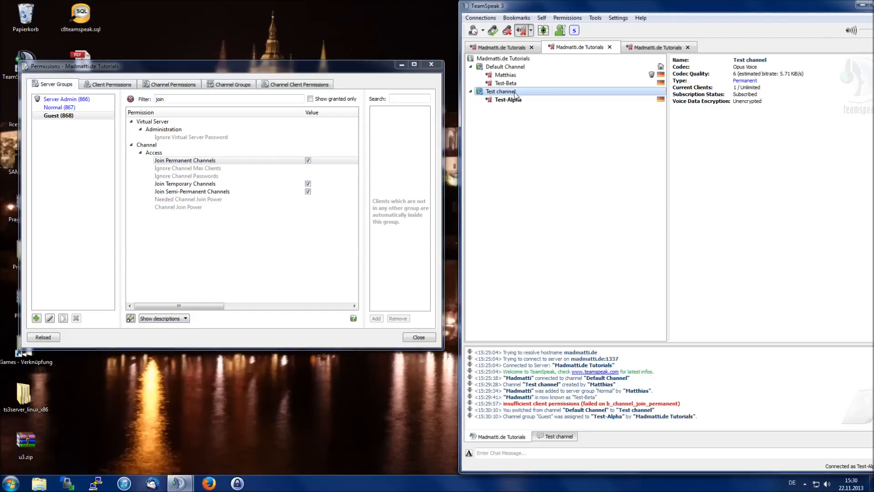
pyautogui.doubleClick(505, 67)
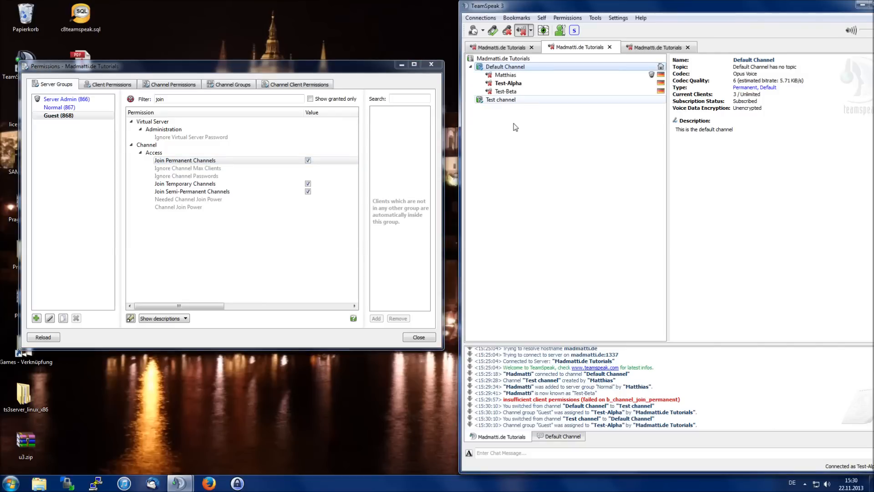
pyautogui.click(262, 162)
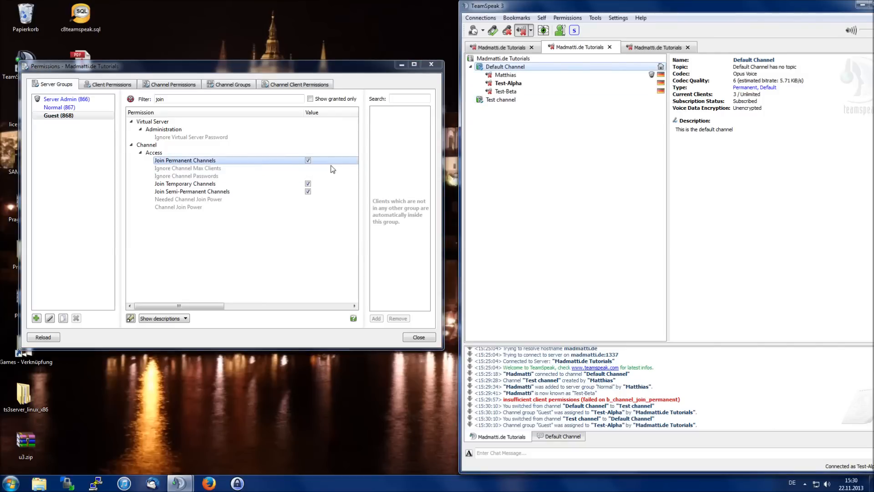
pyautogui.click(429, 168)
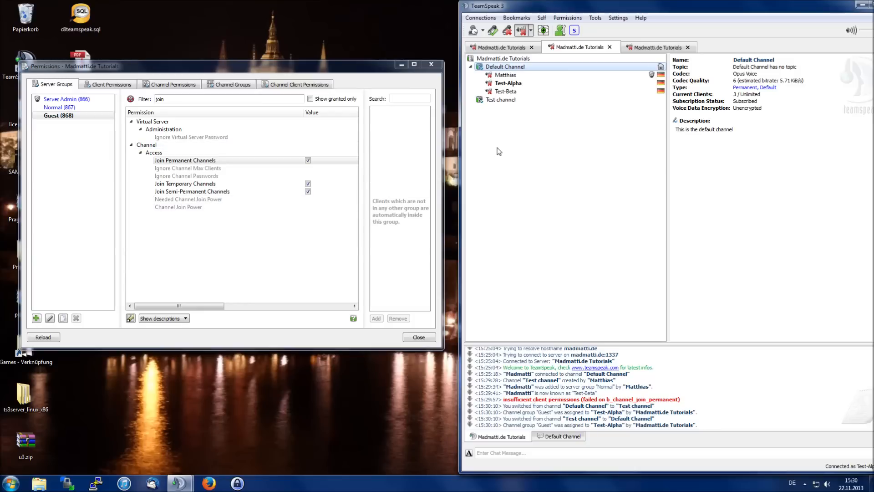
pyautogui.rightClick(506, 113)
pyautogui.click(546, 122)
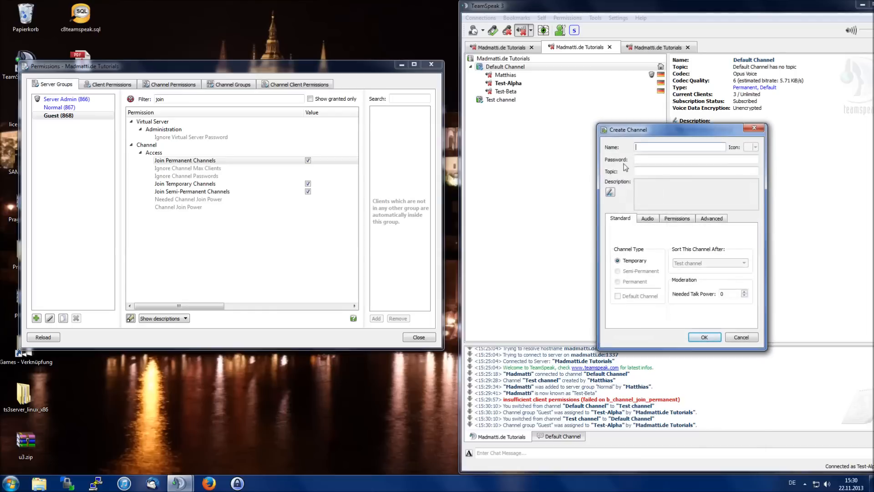
pyautogui.click(754, 128)
# Step: Return to the admin connection and create a permanent channel named "Test B" after Test channel
pyautogui.click(500, 47)
pyautogui.click(506, 91)
pyautogui.rightClick(519, 142)
pyautogui.click(545, 150)
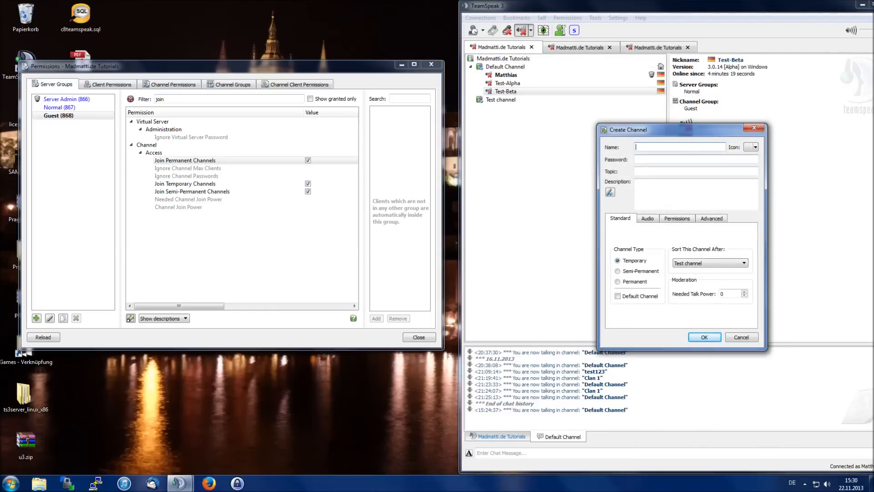
pyautogui.click(648, 281)
pyautogui.click(703, 337)
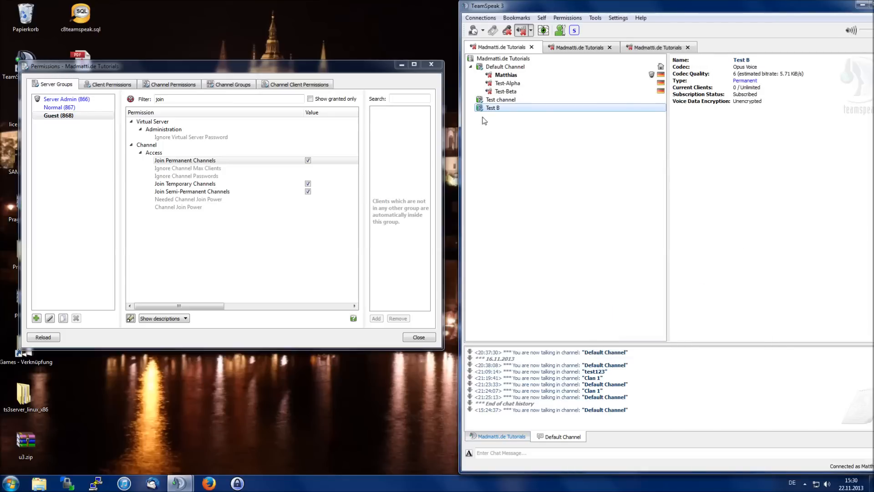
pyautogui.rightClick(493, 108)
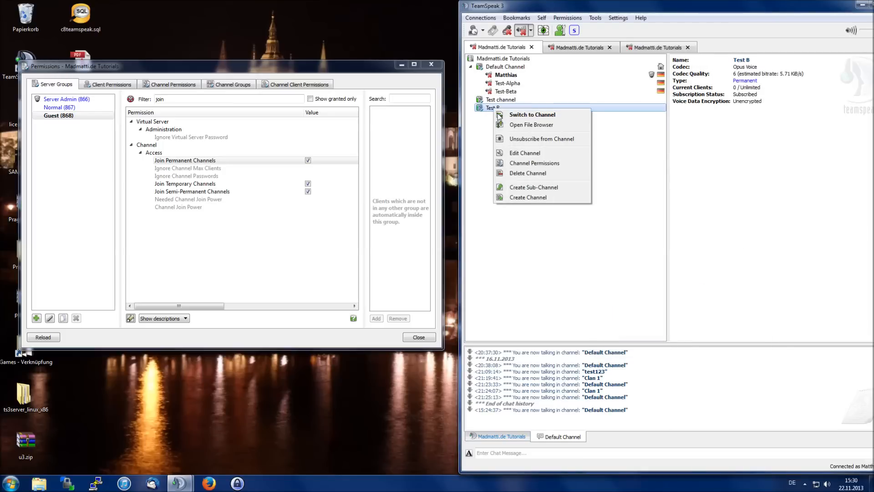
pyautogui.click(530, 164)
pyautogui.click(438, 64)
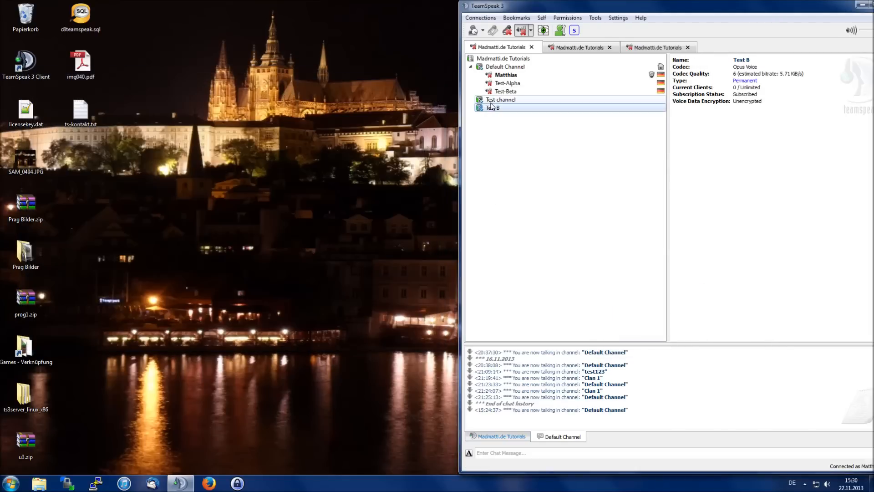
# Step: Edit the Test B channel and set its regular needed Join power to 50
pyautogui.rightClick(493, 108)
pyautogui.click(528, 153)
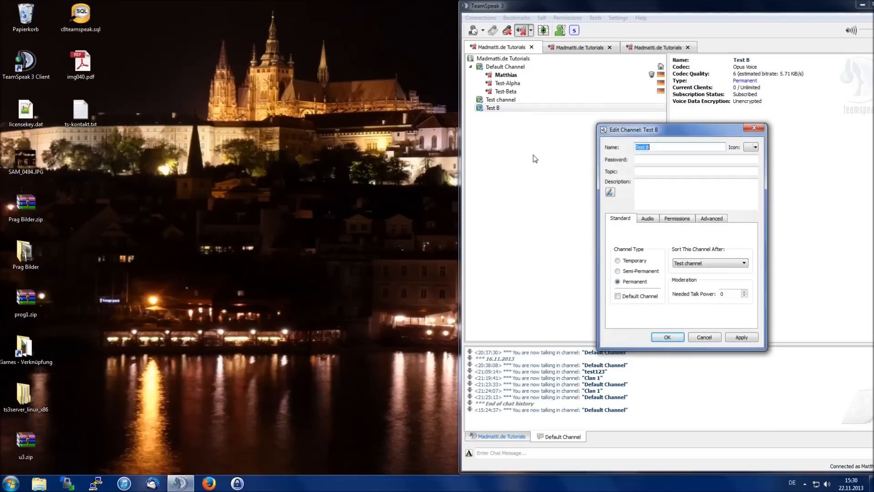
pyautogui.click(673, 219)
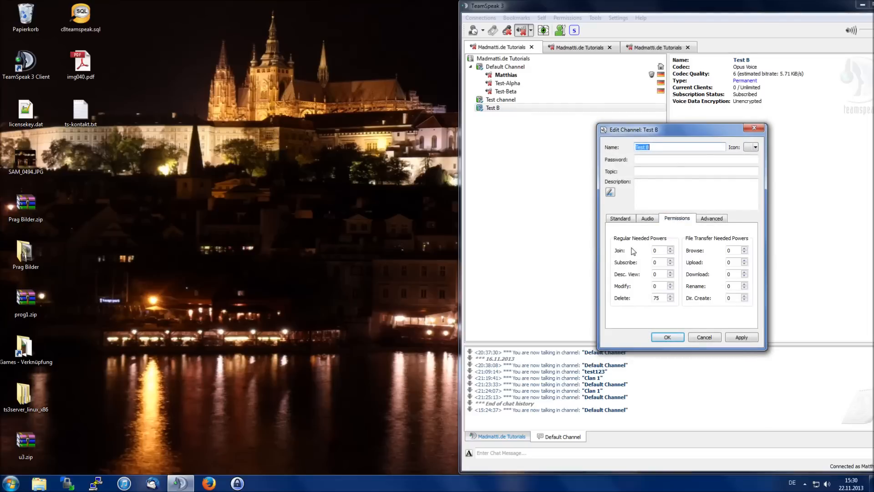
pyautogui.click(656, 250)
pyautogui.write('50')
pyautogui.press('Return')
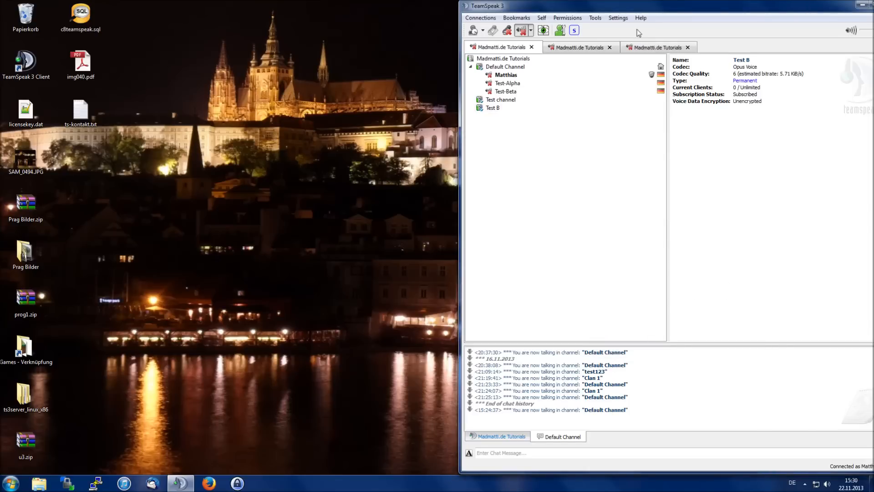
# Step: Reopen the server group permissions and add Channel Join Power with value 0 to the Guest group
pyautogui.click(567, 18)
pyautogui.click(580, 27)
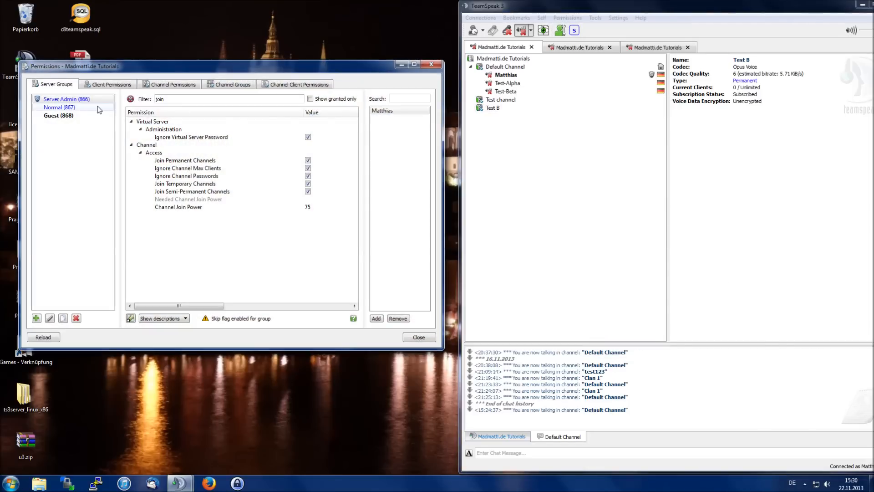
pyautogui.click(66, 116)
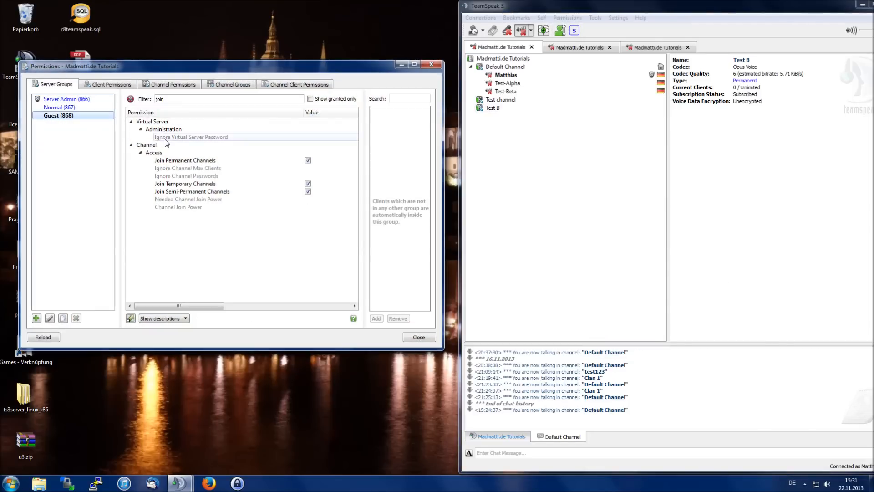
pyautogui.click(166, 162)
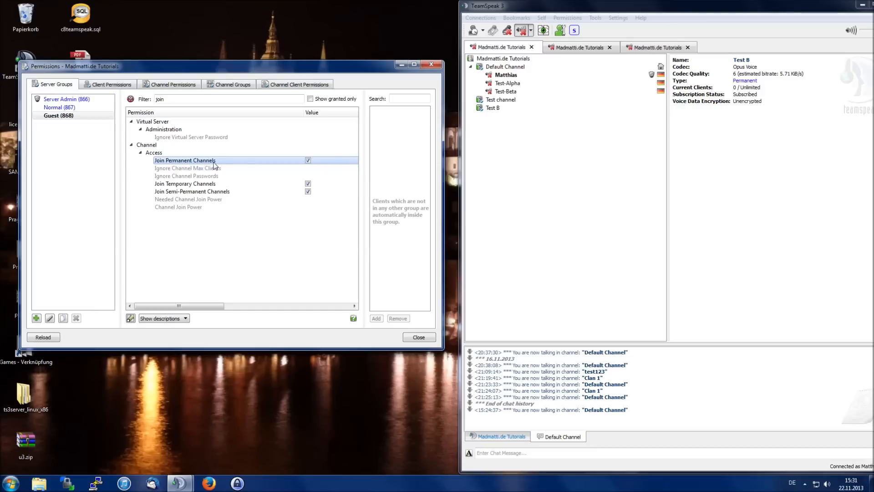
pyautogui.click(177, 207)
pyautogui.doubleClick(181, 206)
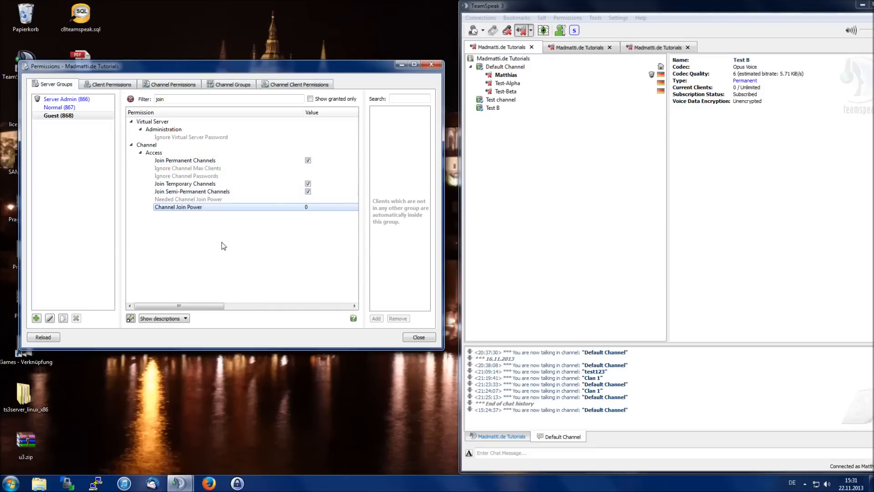
# Step: Review the needed Join power in the channel settings of Test B
pyautogui.rightClick(493, 108)
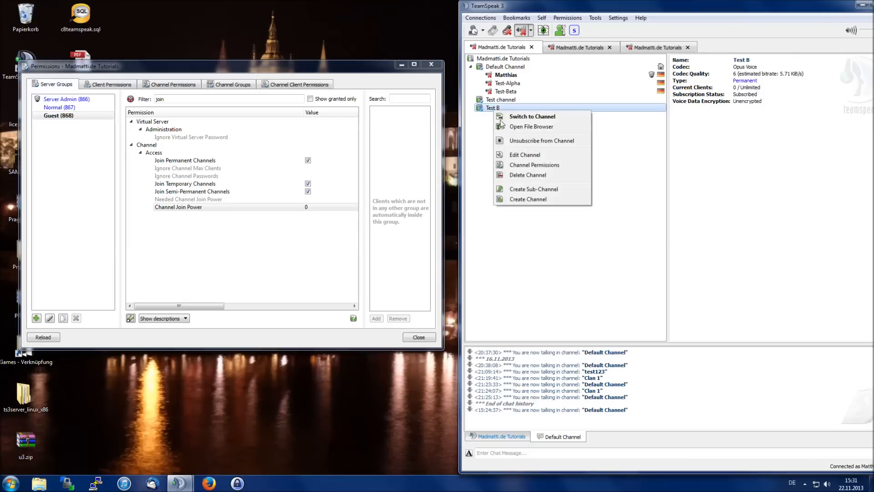
pyautogui.click(531, 155)
pyautogui.click(676, 218)
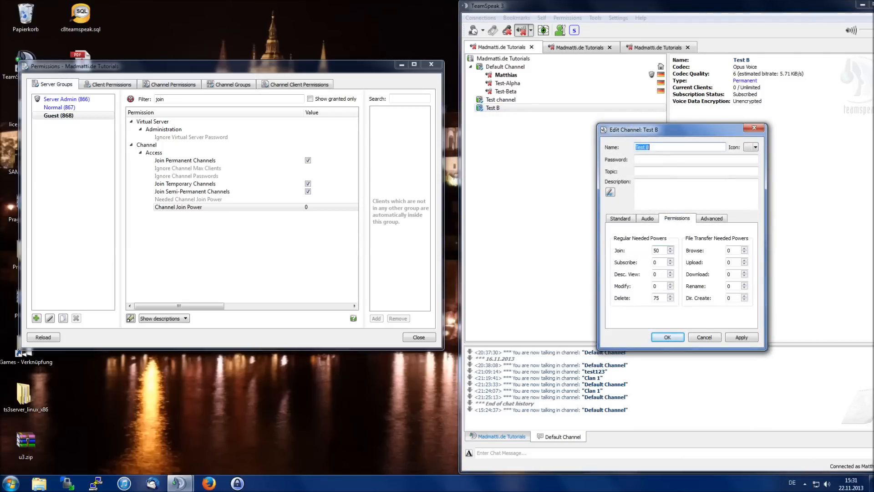
pyautogui.click(668, 337)
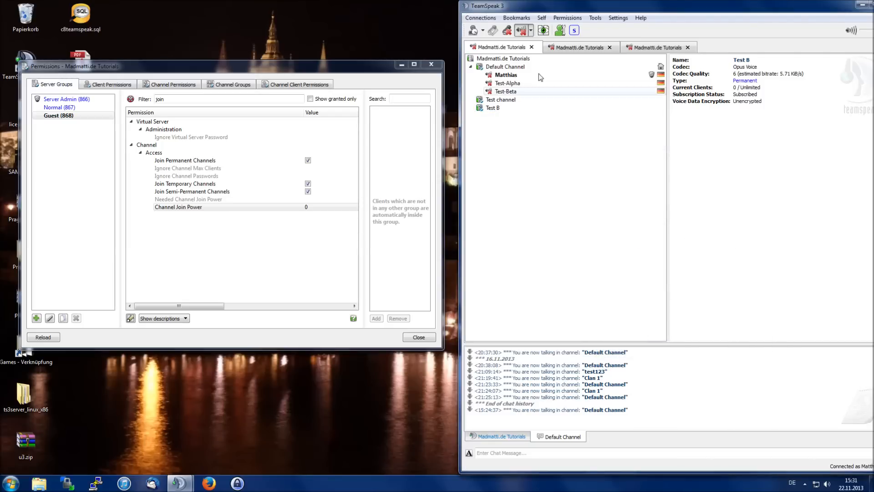
pyautogui.click(579, 47)
pyautogui.rightClick(500, 99)
pyautogui.click(536, 146)
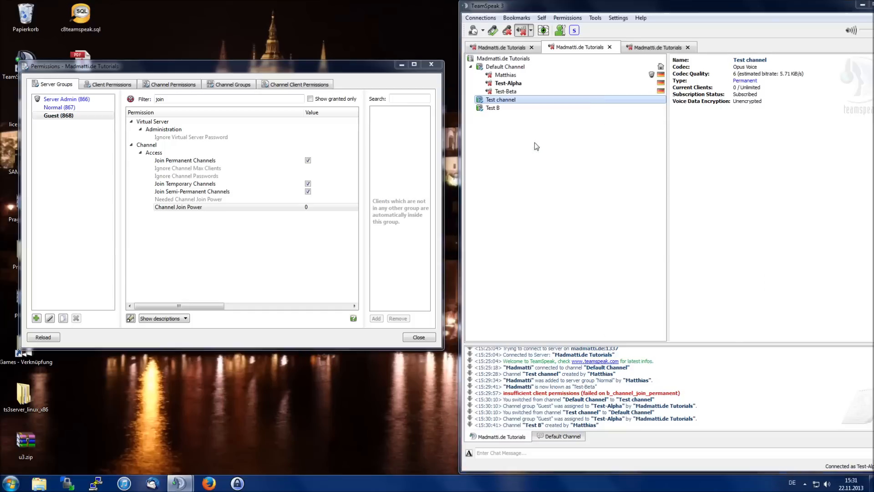
pyautogui.click(676, 218)
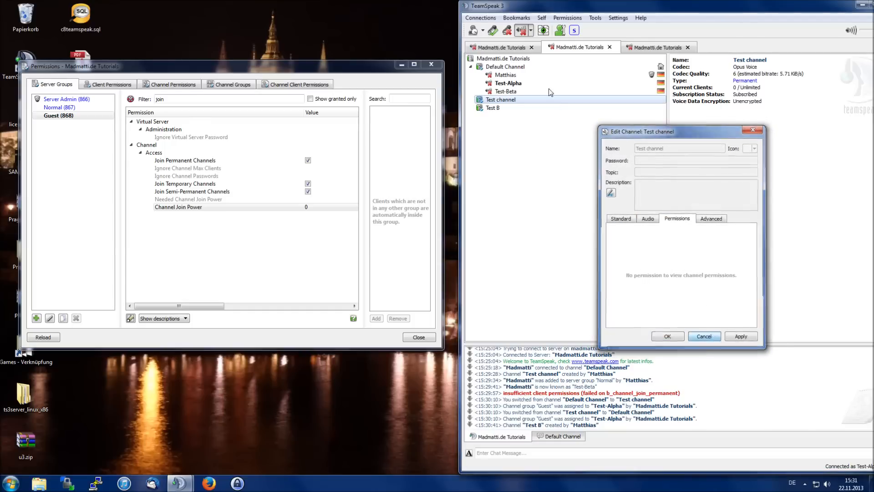
pyautogui.press('Escape')
# Step: Return to the admin connection and check the needed Join power of Test channel without changing it
pyautogui.click(501, 47)
pyautogui.rightClick(501, 99)
pyautogui.click(535, 142)
pyautogui.click(676, 218)
pyautogui.click(656, 250)
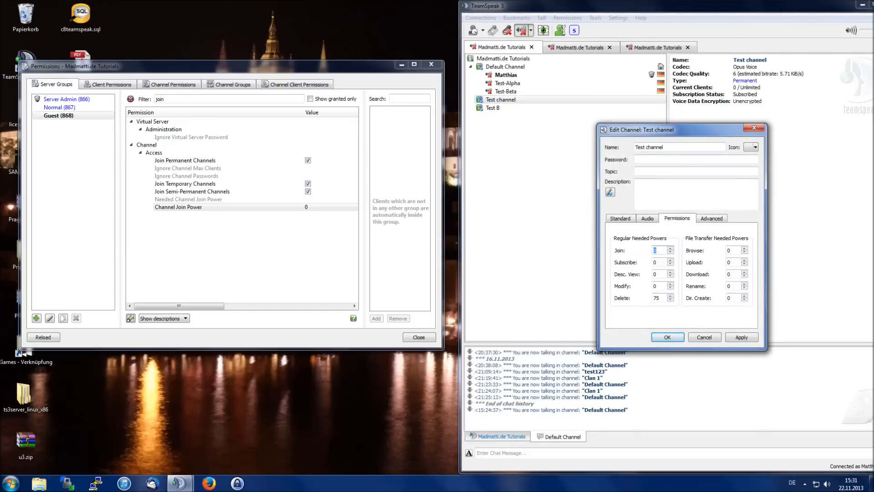
pyautogui.click(714, 337)
# Step: From the Test-Alpha connection, try joining Test channel and Test B, ending back in Default Channel
pyautogui.click(584, 47)
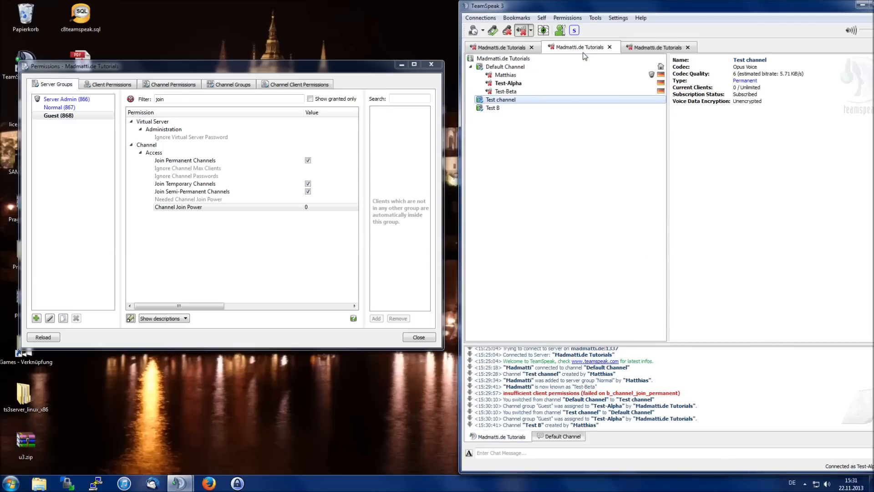
pyautogui.doubleClick(508, 100)
pyautogui.doubleClick(506, 108)
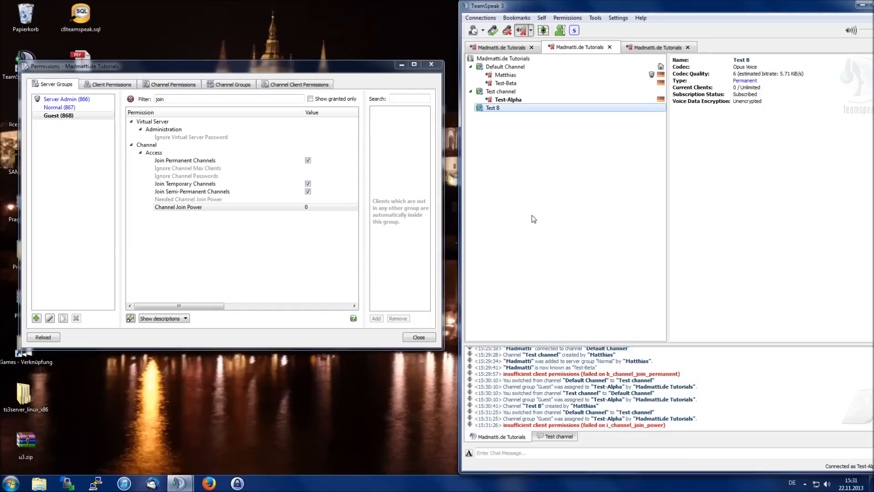
pyautogui.doubleClick(523, 68)
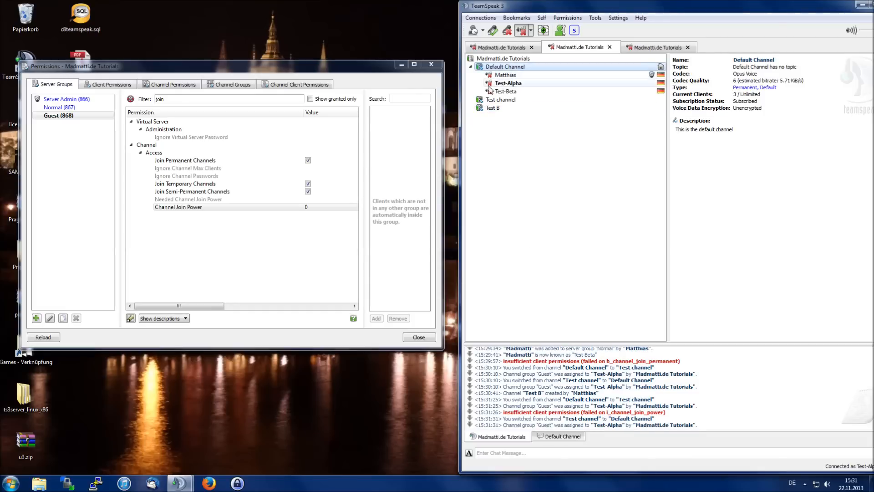
# Step: Remove the Channel Join Power permission from the Guest group and move the Permissions window to the upper-left corner of the desktop
pyautogui.click(214, 249)
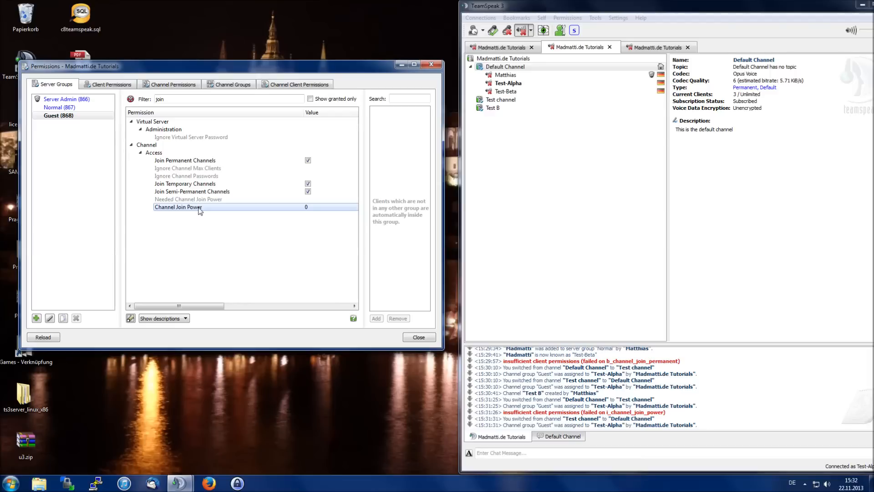
pyautogui.rightClick(199, 208)
pyautogui.click(216, 212)
pyautogui.moveTo(275, 72); pyautogui.dragTo(256, 14)
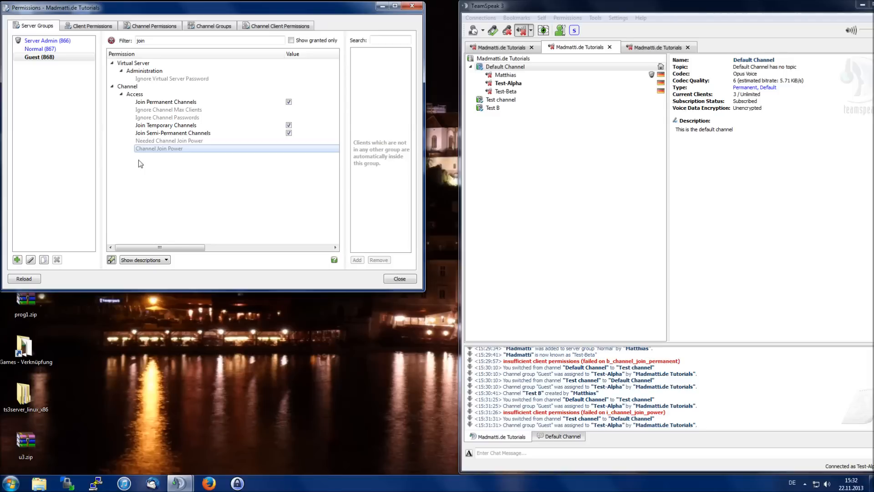
# Step: Select the Server Admin group and filter its permissions by "kick"
pyautogui.click(68, 41)
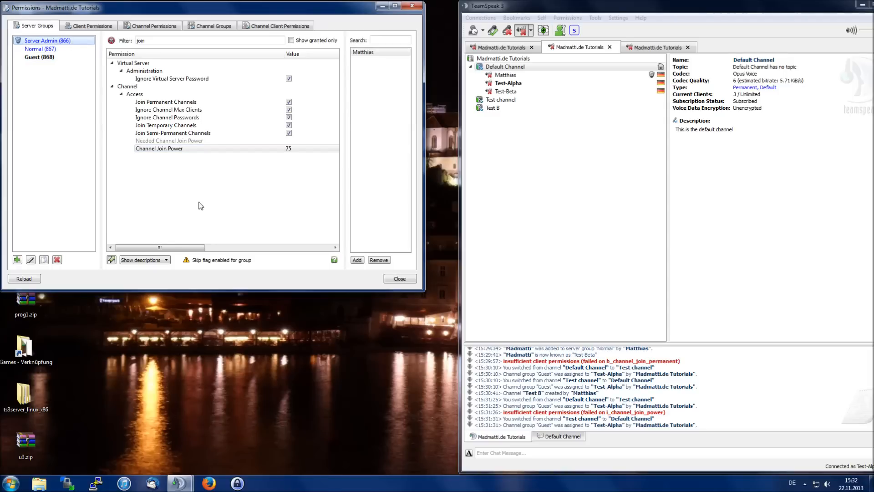
pyautogui.doubleClick(186, 41)
pyautogui.write('kl')
pyautogui.press('BackSpace')
pyautogui.write('ick')
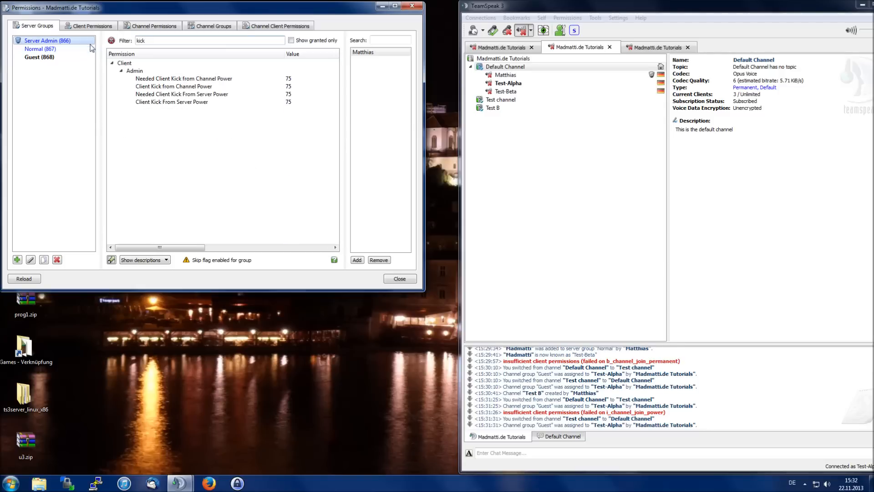
# Step: Switch to the admin connection and examine Server Admin's Client Kick From Server Power and Needed Client Kick From Server Power permissions
pyautogui.click(200, 103)
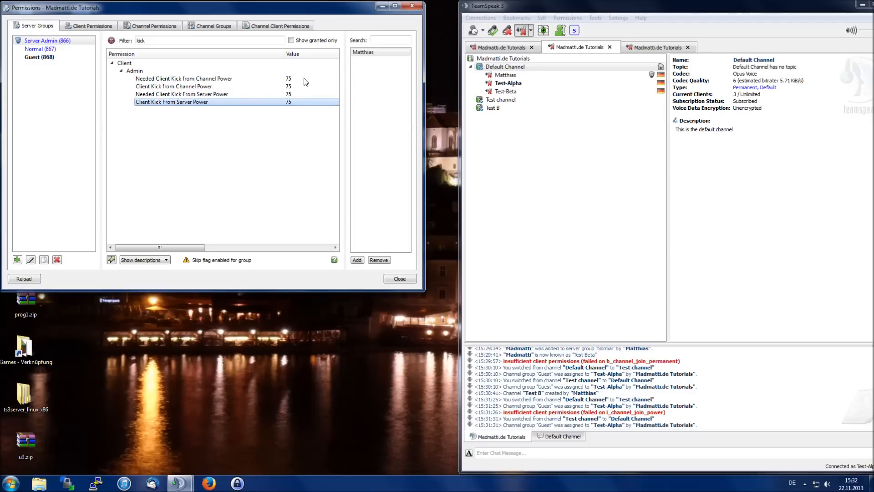
pyautogui.click(497, 48)
pyautogui.click(153, 158)
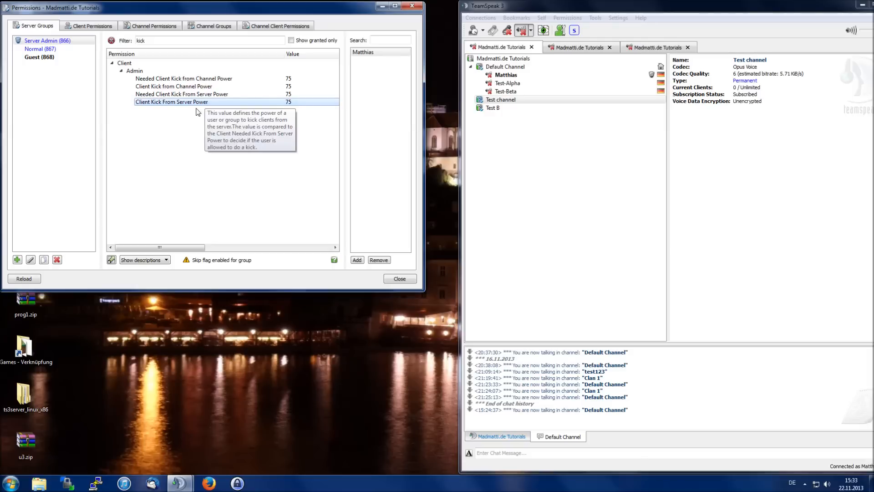
pyautogui.click(172, 97)
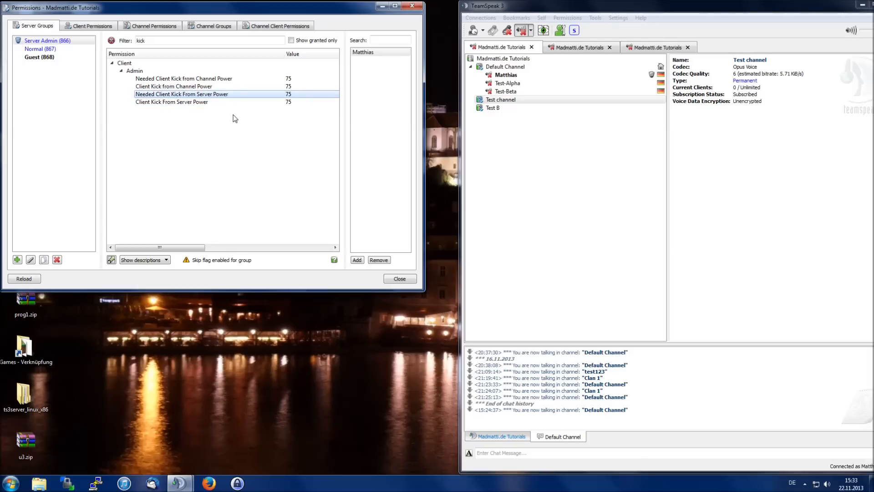
pyautogui.click(212, 104)
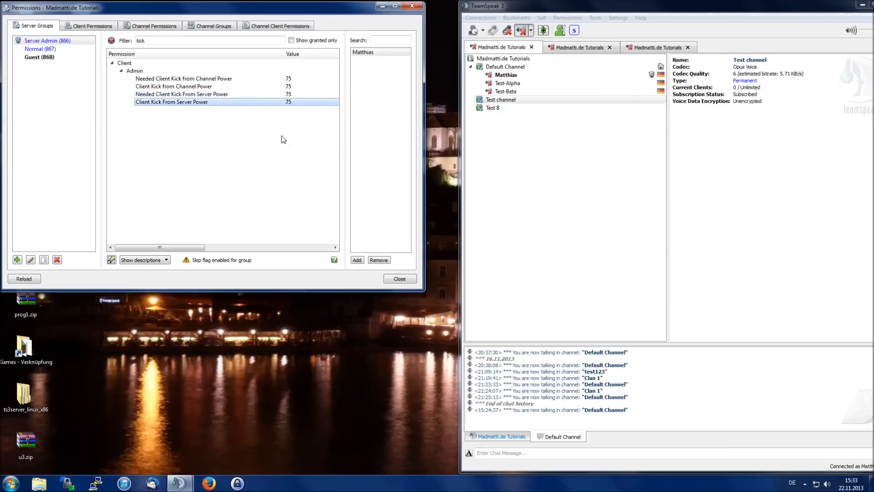
# Step: Set the Server Admin group's Client Kick From Server Power to 74
pyautogui.click(507, 146)
pyautogui.click(291, 102)
pyautogui.doubleClick(291, 102)
pyautogui.write('4')
pyautogui.press('Return')
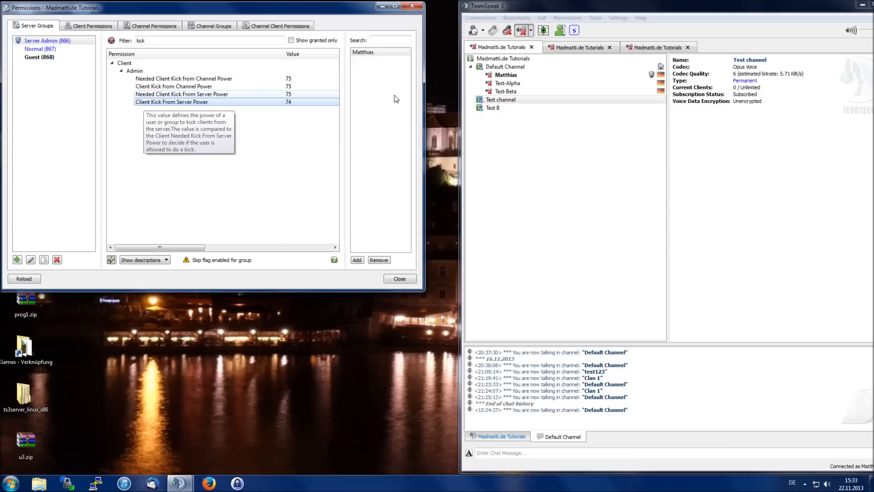
pyautogui.click(507, 85)
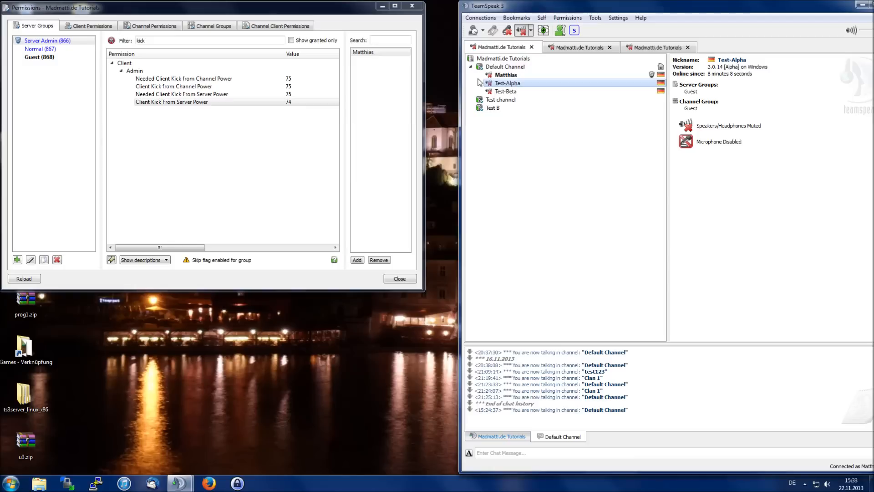
pyautogui.click(224, 181)
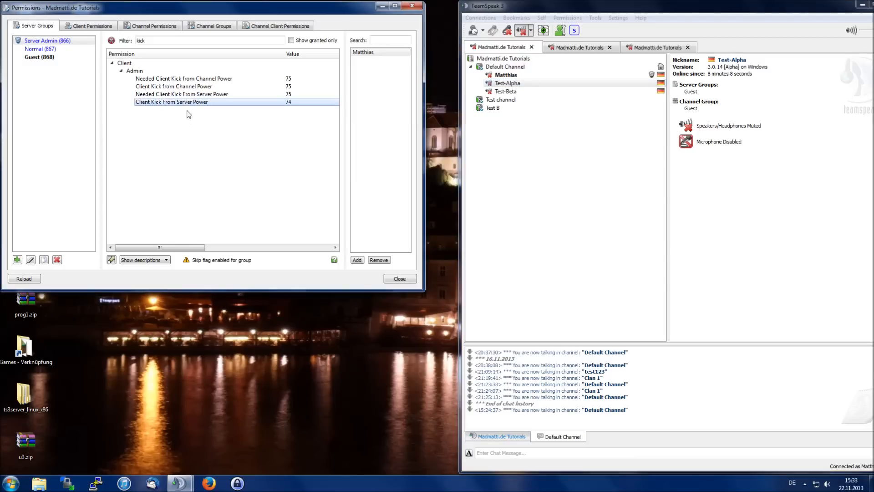
pyautogui.moveTo(313, 104)
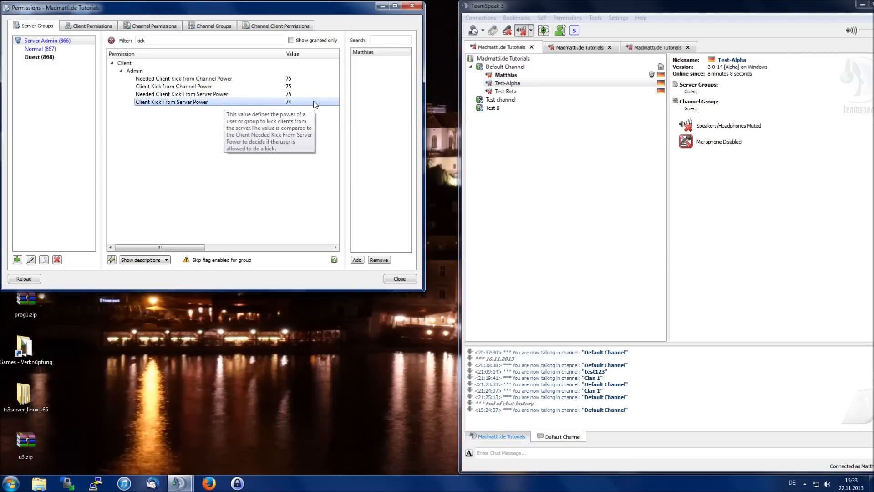
pyautogui.click(532, 81)
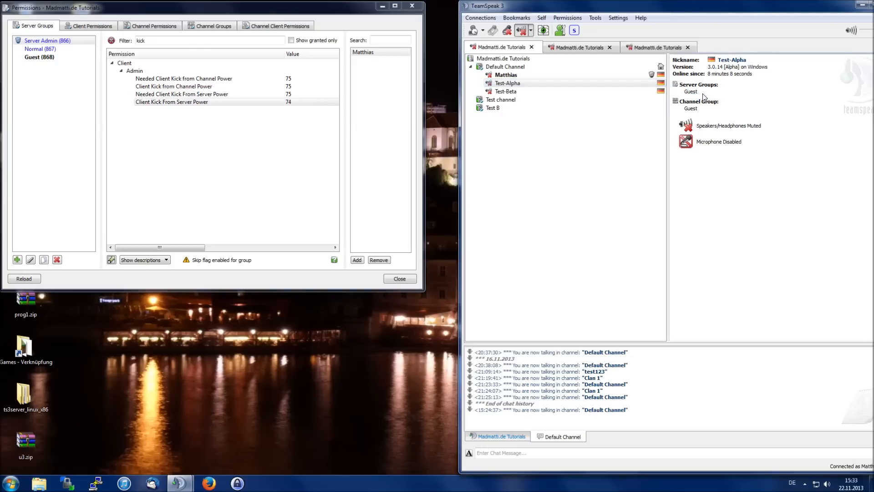
pyautogui.moveTo(701, 95); pyautogui.dragTo(687, 95)
pyautogui.click(202, 173)
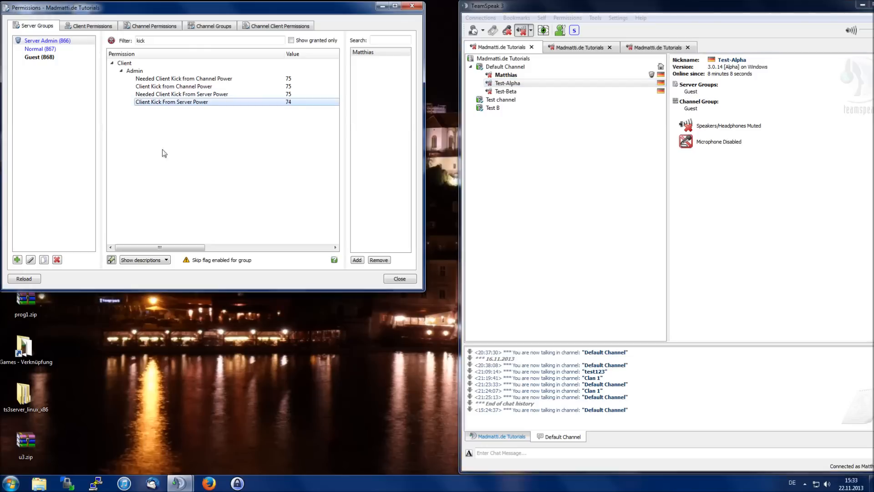
pyautogui.click(55, 59)
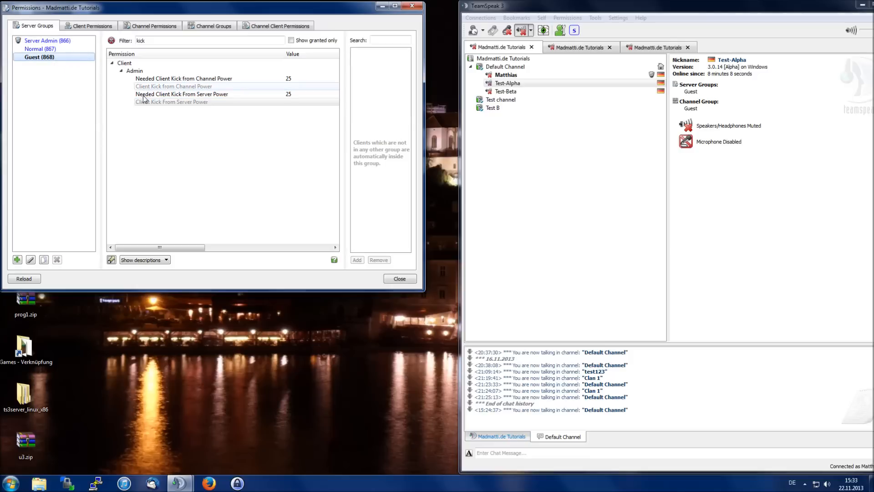
pyautogui.click(218, 94)
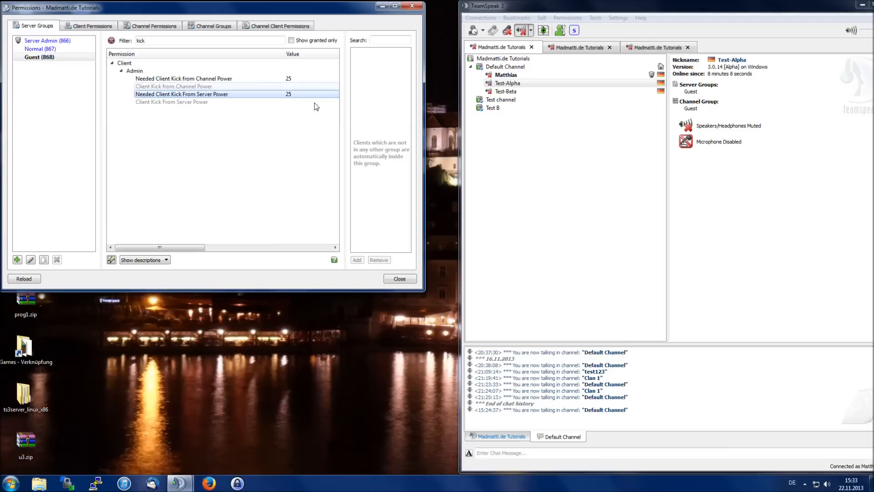
pyautogui.click(559, 83)
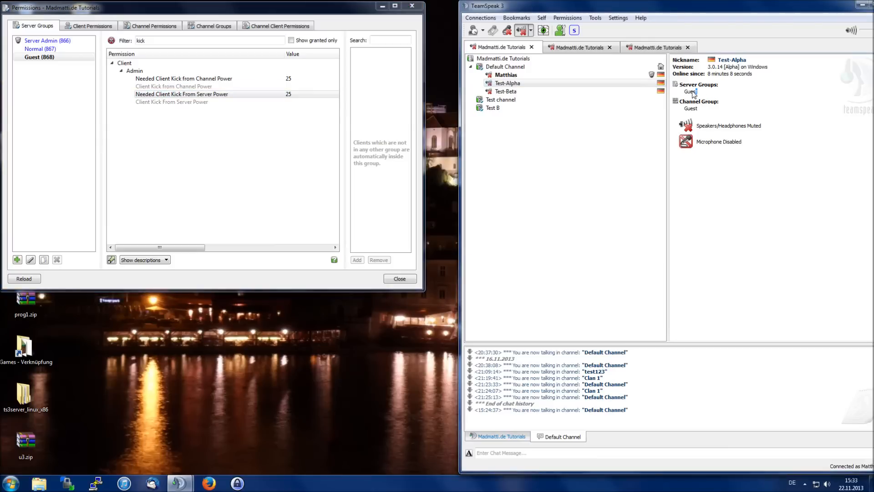
pyautogui.click(201, 95)
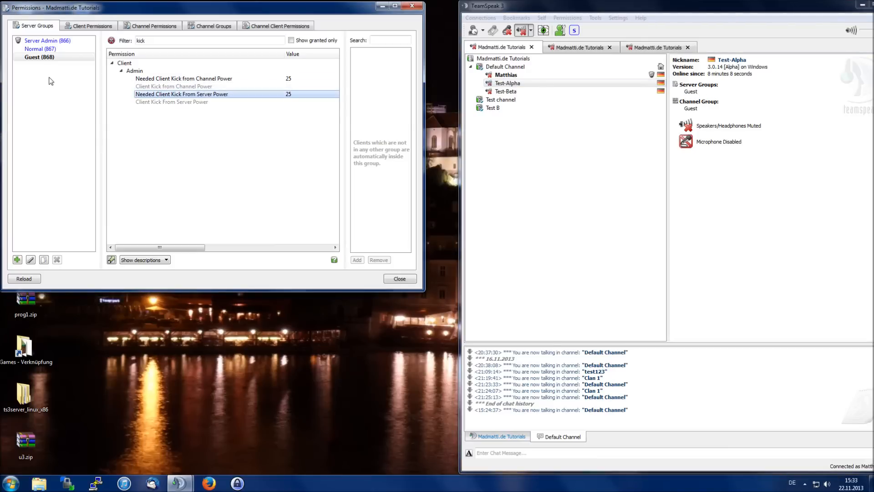
pyautogui.click(54, 58)
pyautogui.click(155, 94)
pyautogui.click(70, 41)
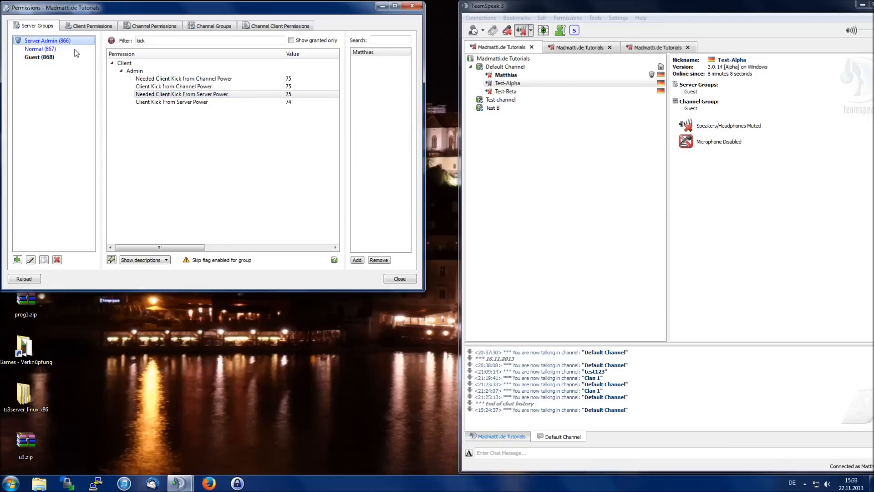
pyautogui.click(180, 102)
# Step: Recheck the server kick powers of Guest and Server Admin, and kick Test-Alpha from the server without a kick message
pyautogui.rightClick(519, 84)
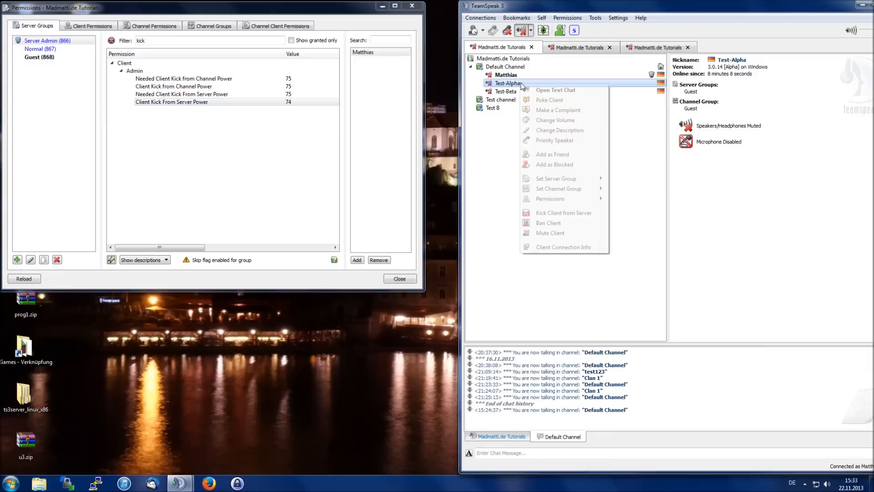
pyautogui.press('Escape')
pyautogui.click(58, 58)
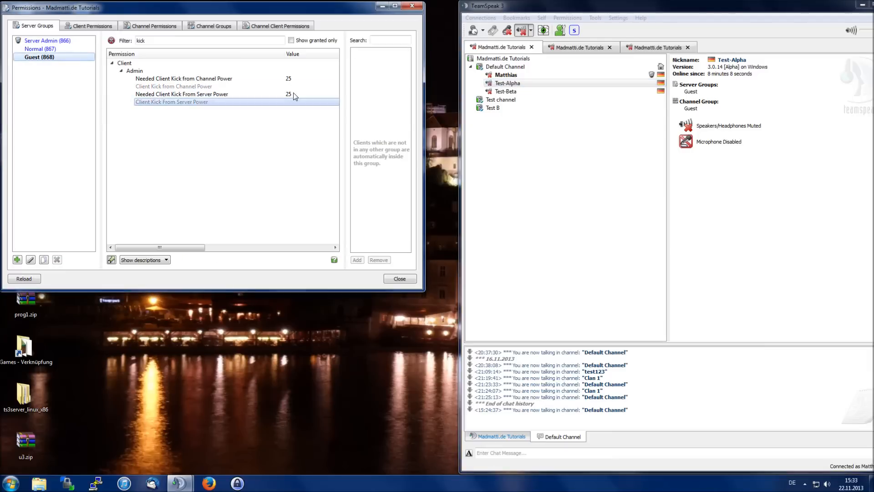
pyautogui.click(292, 94)
pyautogui.click(53, 42)
pyautogui.click(259, 93)
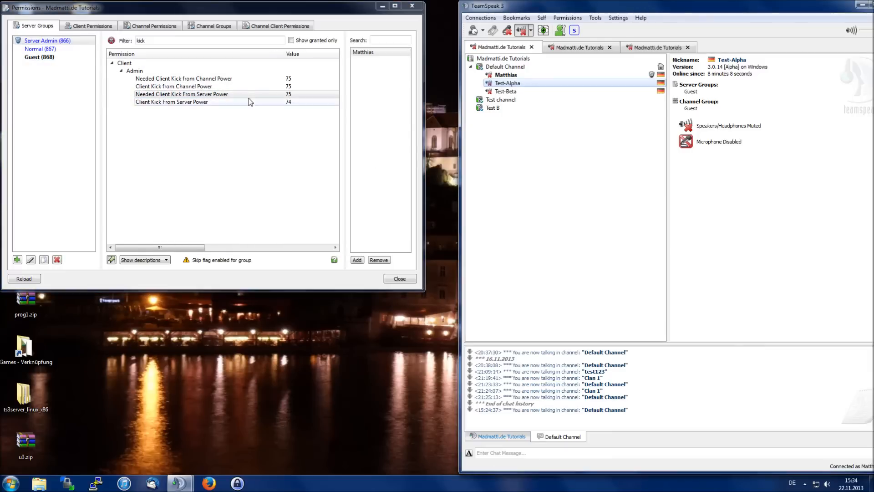
pyautogui.rightClick(514, 83)
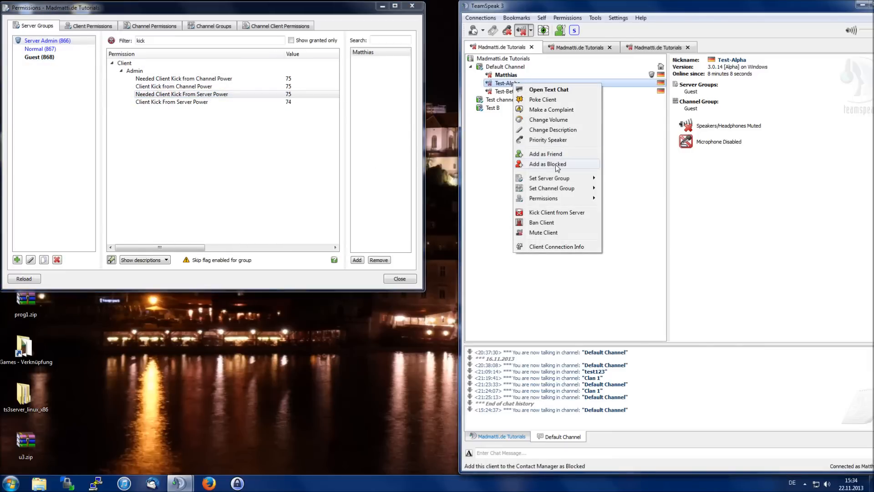
pyautogui.moveTo(565, 178)
pyautogui.rightClick(506, 86)
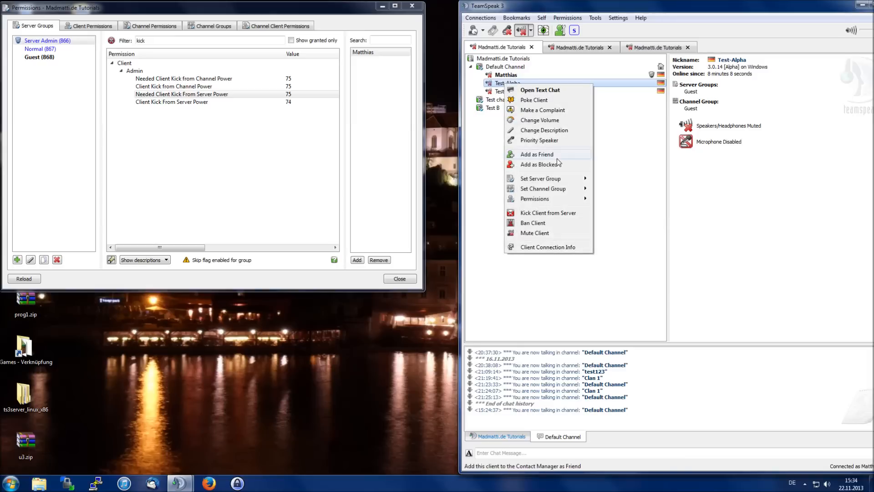
pyautogui.click(562, 214)
pyautogui.click(682, 255)
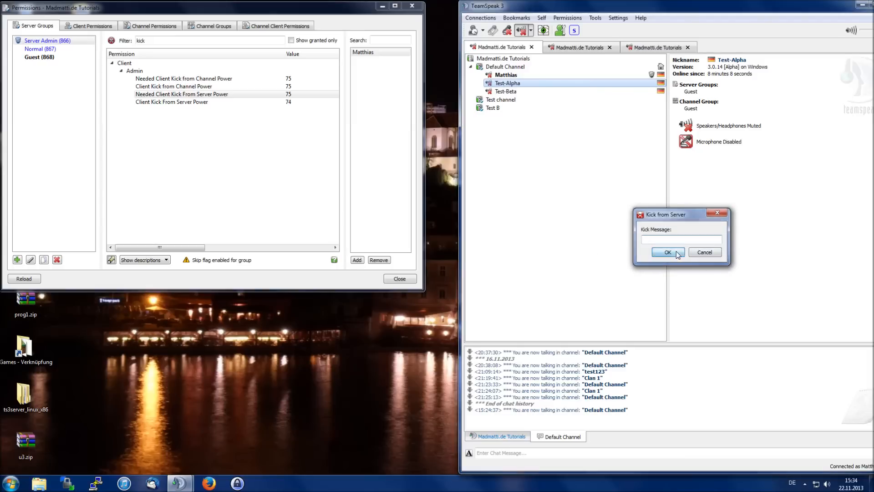
# Step: Reconnect the kicked client to madmatti.de:1337 with the nickname Test-Alpha and the identity Tutorial Identität
pyautogui.click(570, 51)
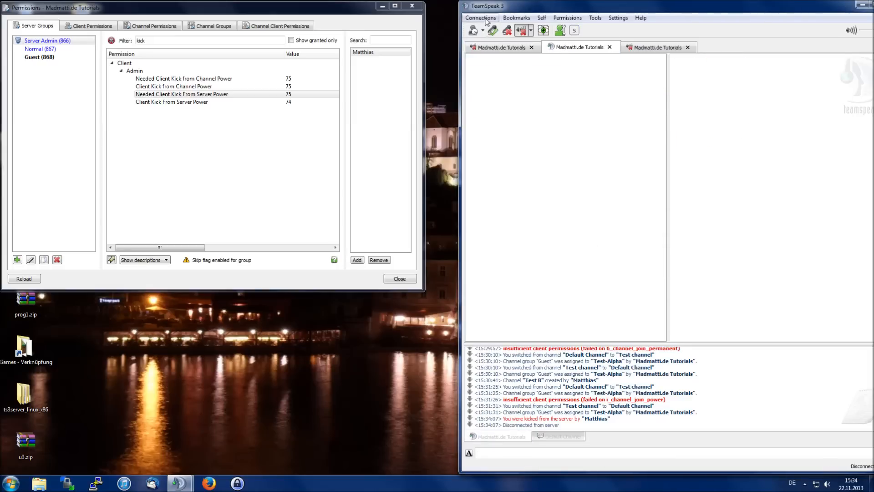
pyautogui.click(481, 18)
pyautogui.click(483, 27)
pyautogui.click(750, 233)
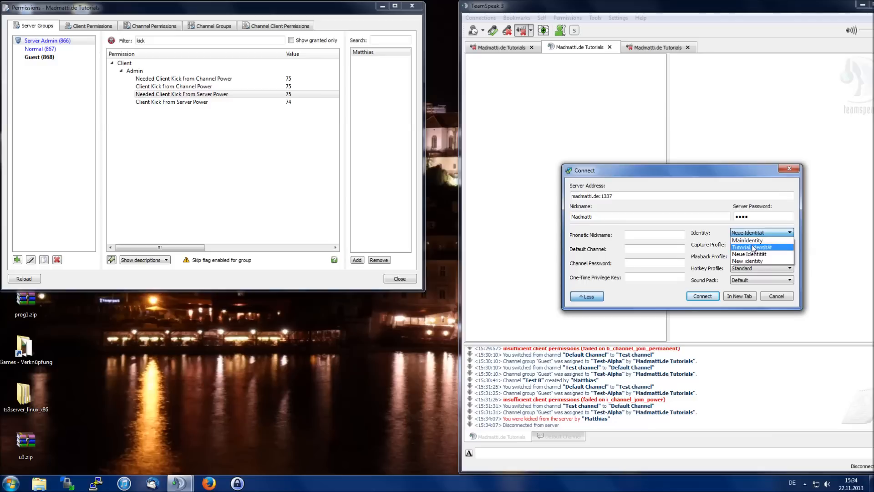
pyautogui.click(751, 246)
pyautogui.moveTo(597, 216); pyautogui.dragTo(570, 216)
pyautogui.write('Test-Alpha')
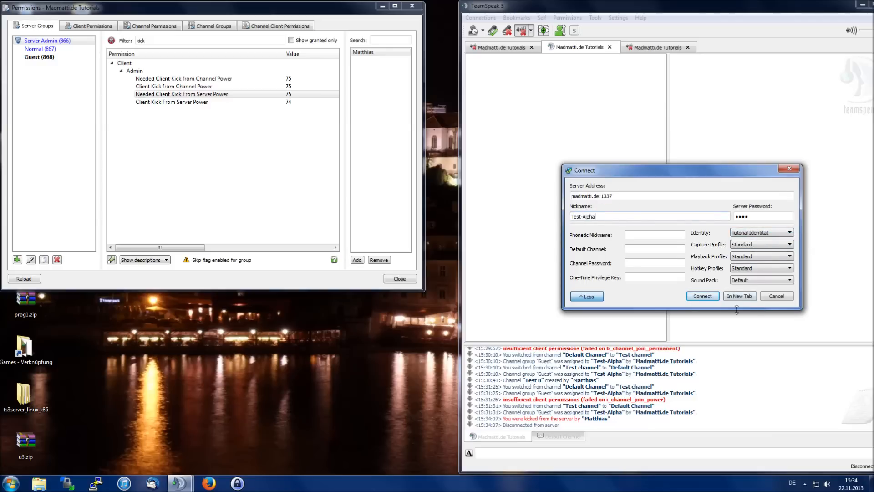
pyautogui.click(715, 296)
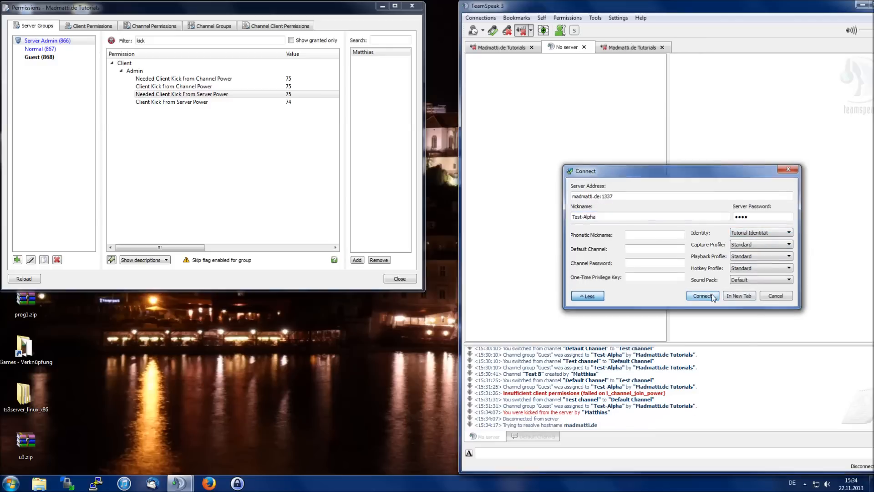
pyautogui.click(507, 47)
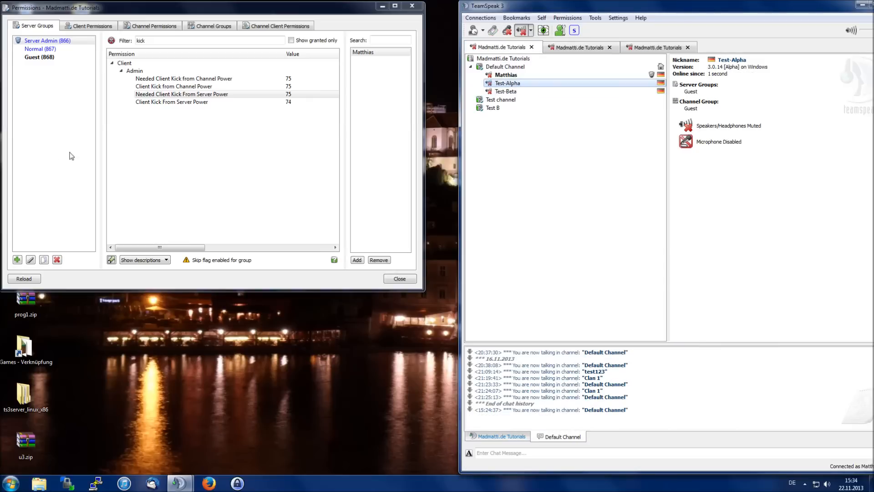
pyautogui.click(40, 147)
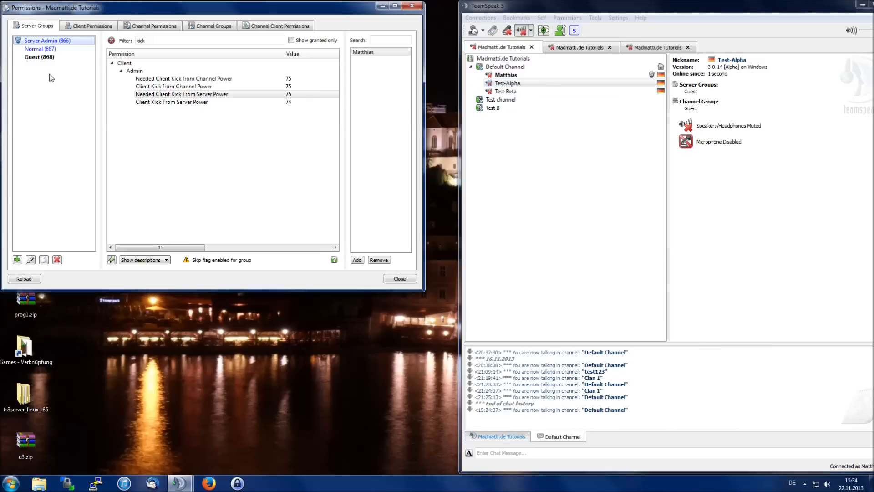
pyautogui.click(287, 102)
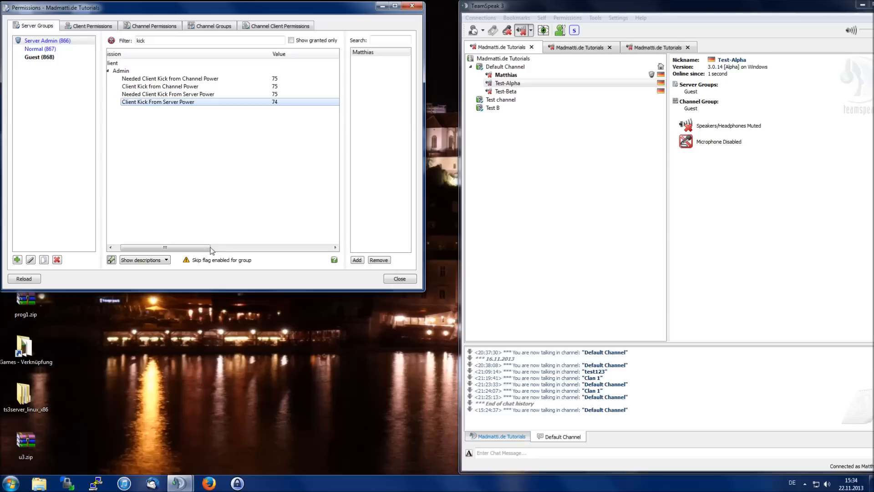
pyautogui.moveTo(209, 247); pyautogui.dragTo(171, 248)
pyautogui.click(272, 96)
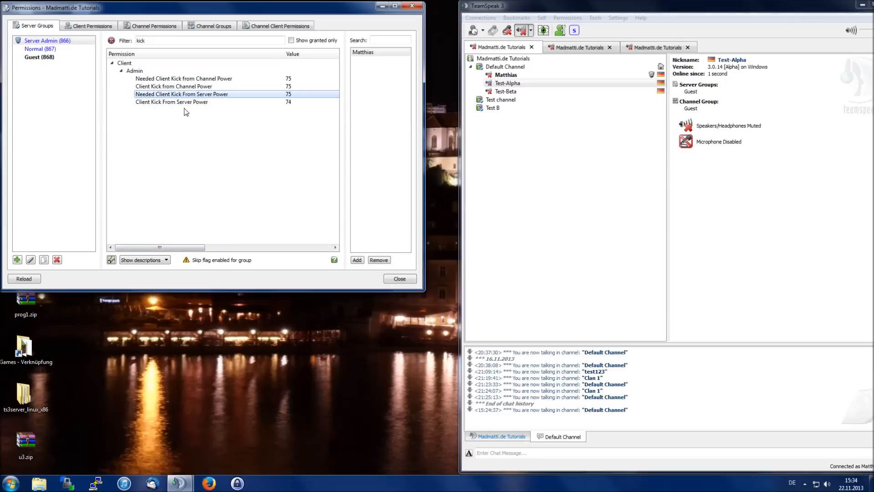
pyautogui.rightClick(530, 83)
pyautogui.moveTo(585, 178)
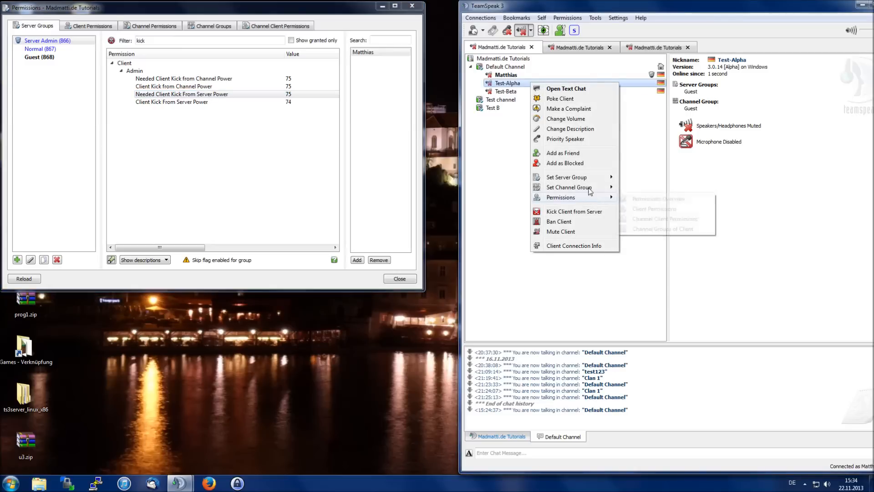
pyautogui.click(659, 193)
# Step: Try to kick Test-Alpha from the server, and check the server log against Server Admin's Client Kick From Server Power
pyautogui.rightClick(523, 84)
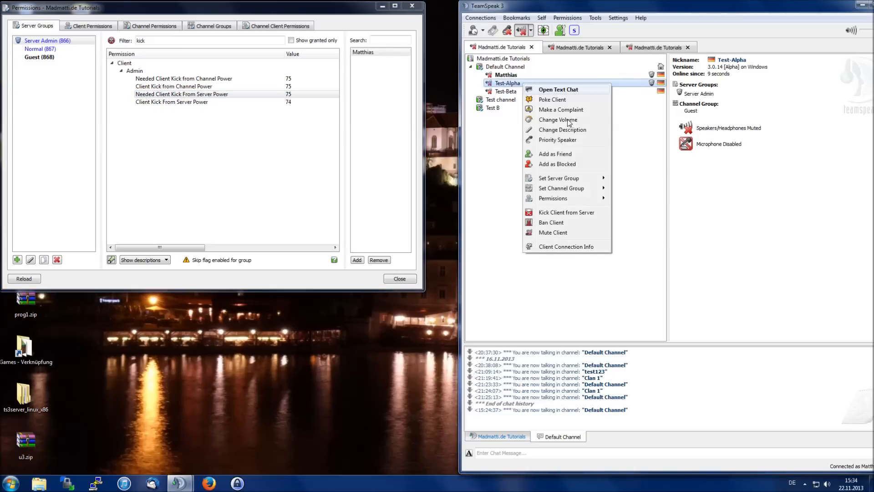
pyautogui.click(562, 213)
pyautogui.click(668, 253)
pyautogui.click(513, 437)
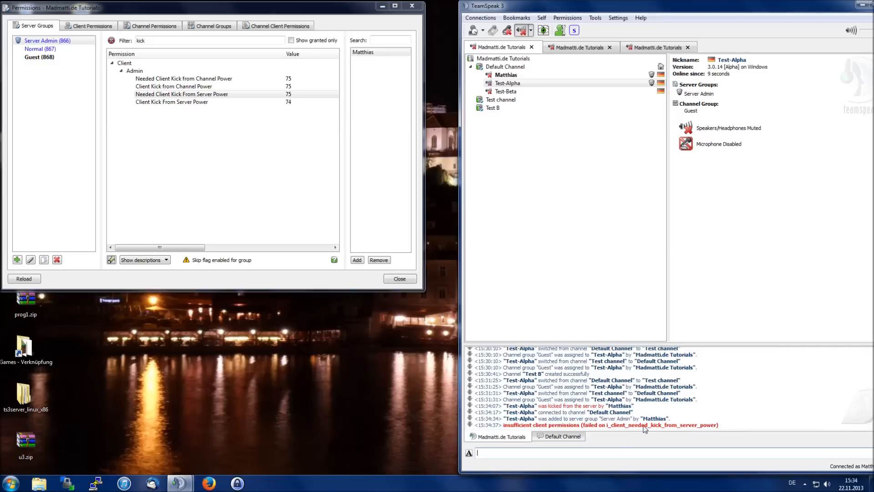
pyautogui.click(177, 102)
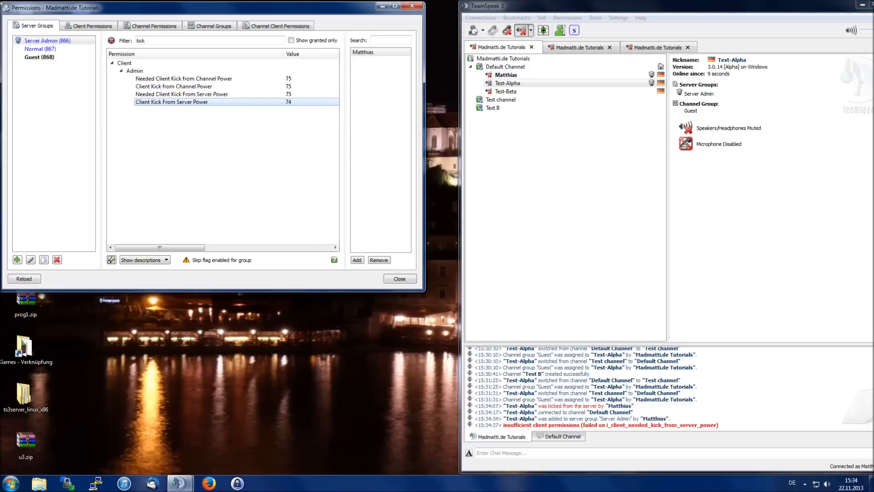
# Step: Remove Test-Alpha from the Server Admin group
pyautogui.click(547, 206)
pyautogui.rightClick(534, 83)
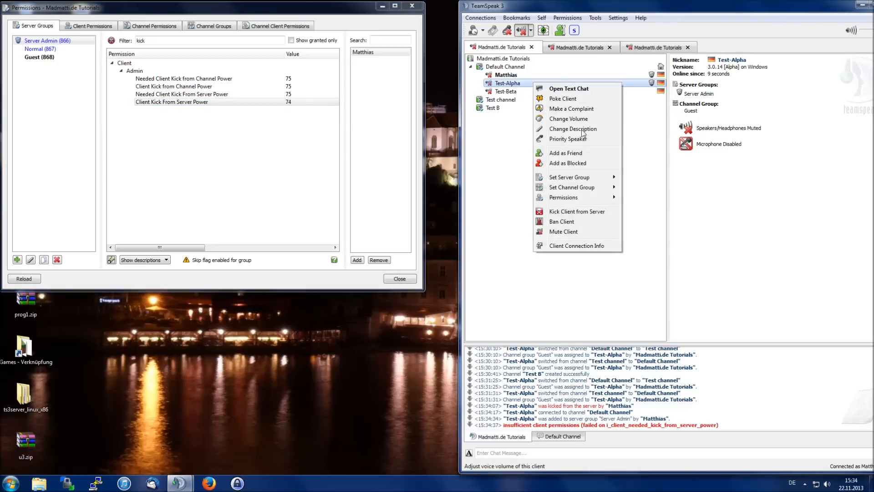
pyautogui.click(651, 179)
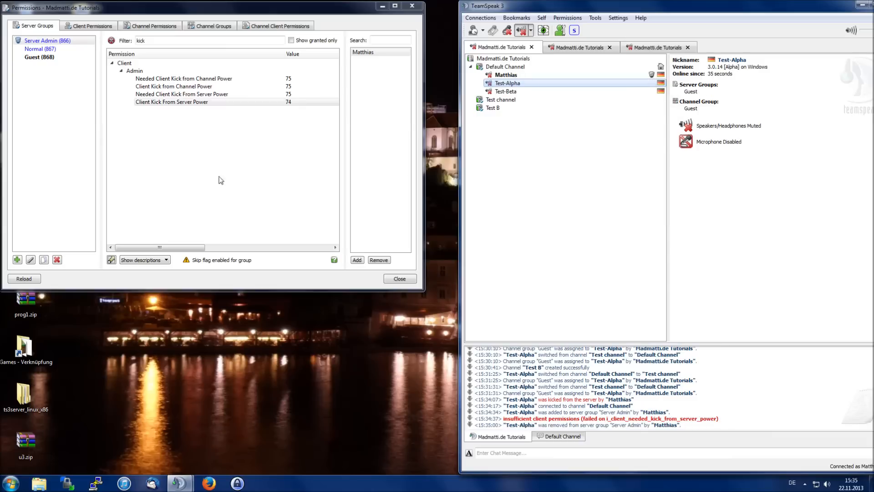
pyautogui.click(196, 185)
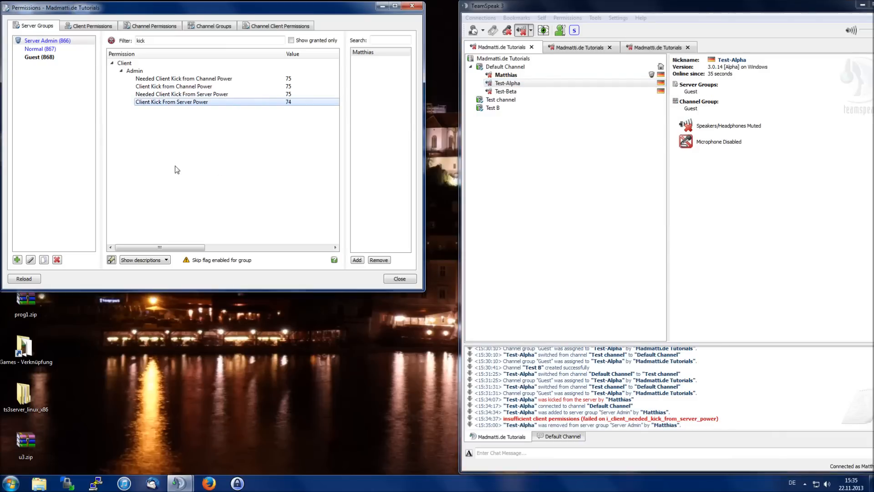
pyautogui.click(82, 141)
pyautogui.press('Tab')
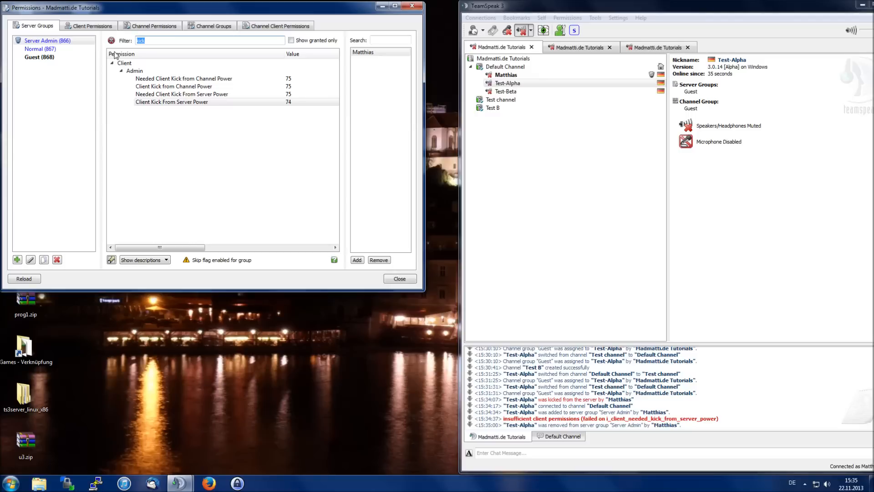
pyautogui.write('gro')
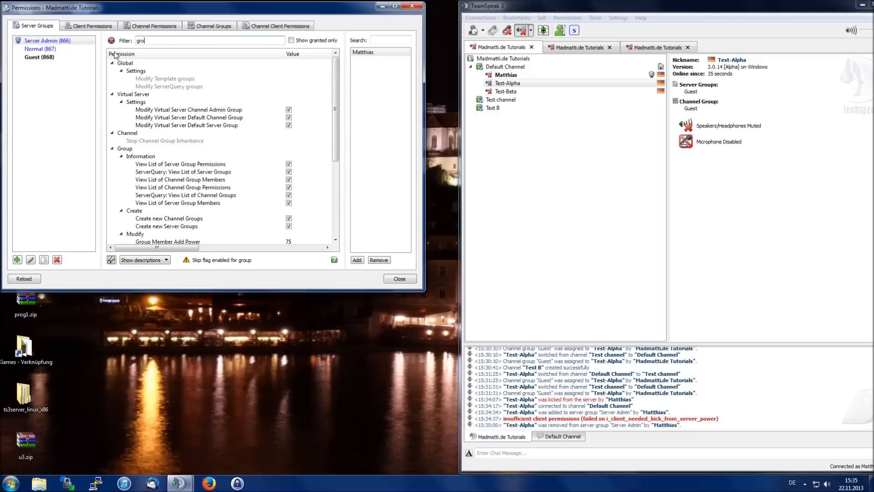
pyautogui.write('up mofify')
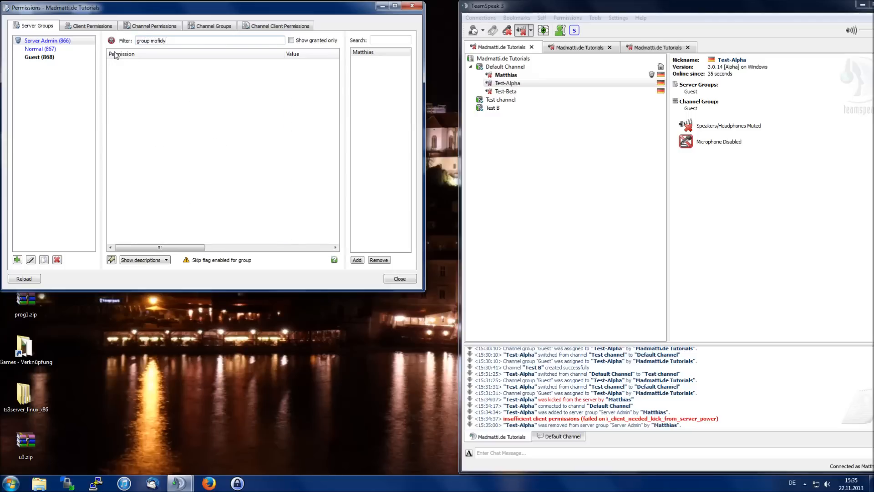
pyautogui.press('BackSpace')
pyautogui.press('BackSpace')
pyautogui.press('BackSpace')
pyautogui.press('BackSpace')
pyautogui.write('dify power')
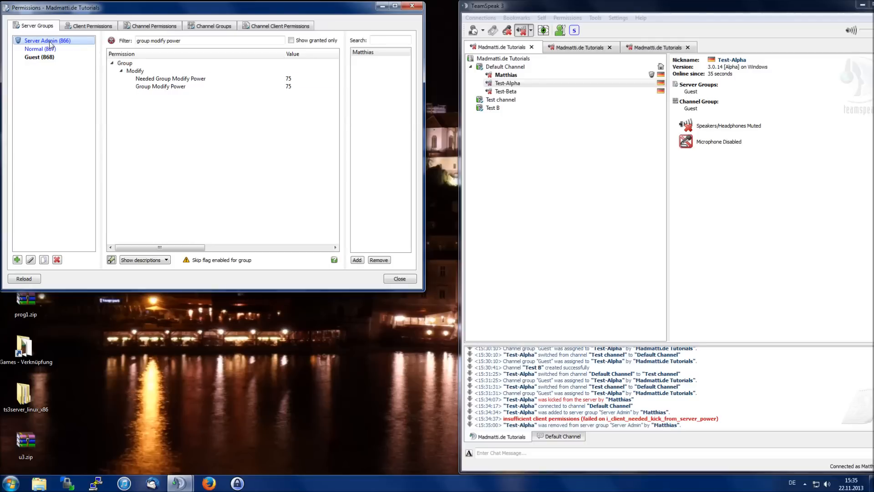
# Step: Enlarge the Permissions window and compare the needed and own Group Modify Power of the Server Admin, Normal and Guest groups
pyautogui.click(292, 80)
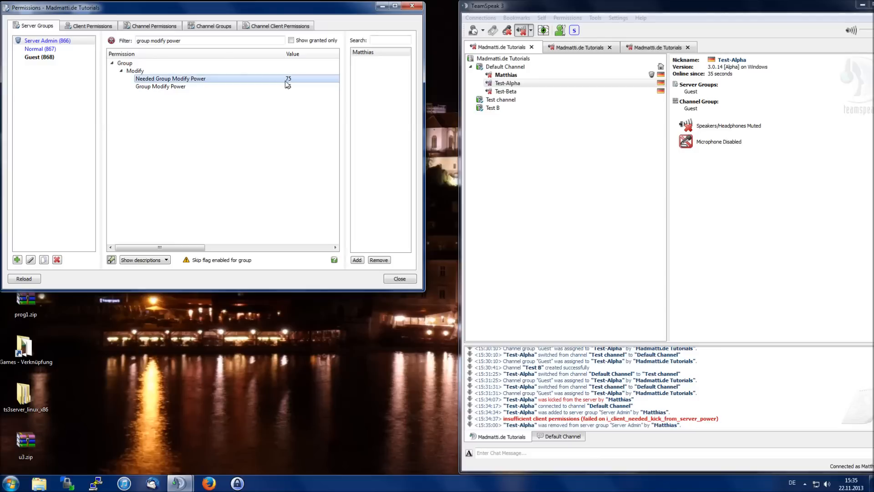
pyautogui.moveTo(170, 248); pyautogui.dragTo(164, 248)
pyautogui.moveTo(423, 289); pyautogui.dragTo(472, 310)
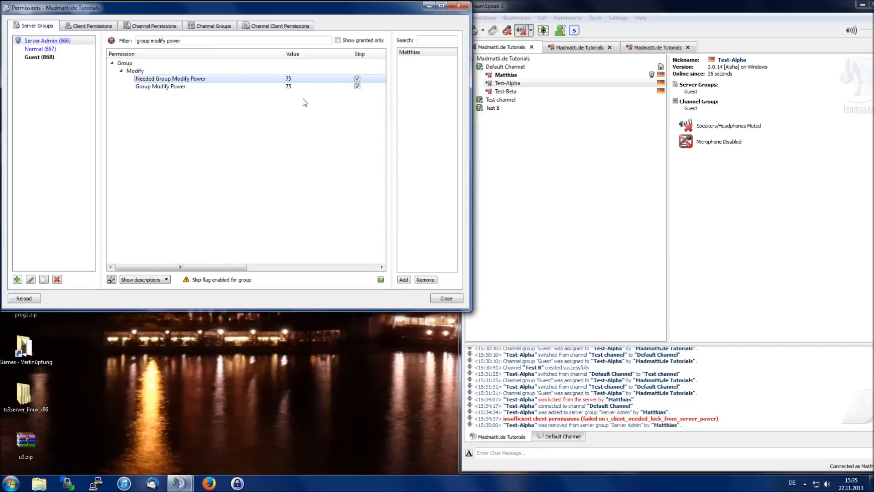
pyautogui.rightClick(285, 86)
pyautogui.click(236, 103)
pyautogui.click(45, 49)
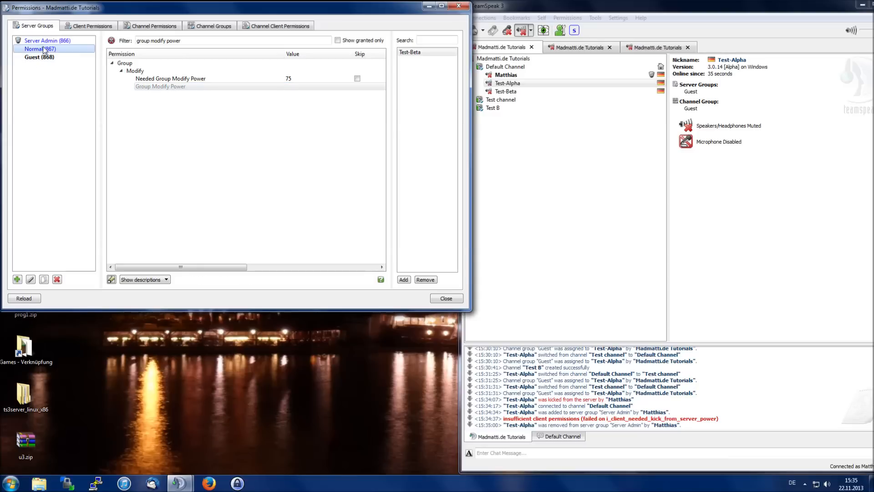
pyautogui.click(50, 57)
pyautogui.click(50, 49)
pyautogui.click(50, 57)
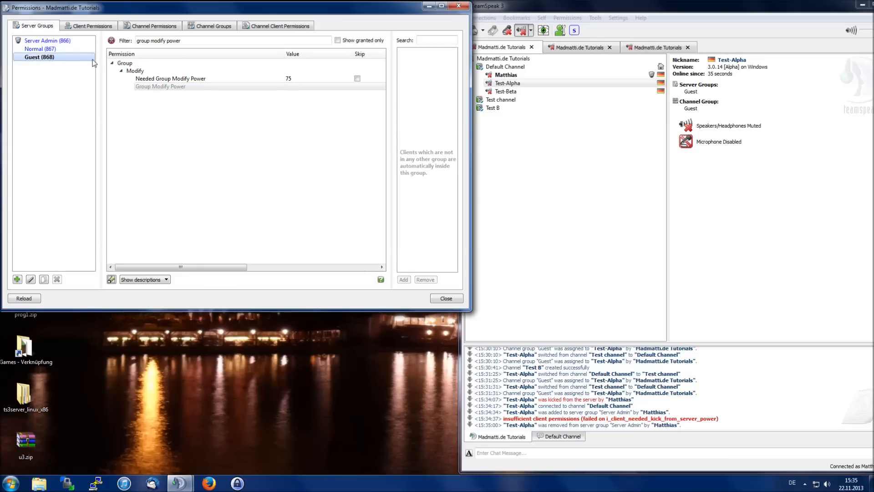
pyautogui.click(163, 81)
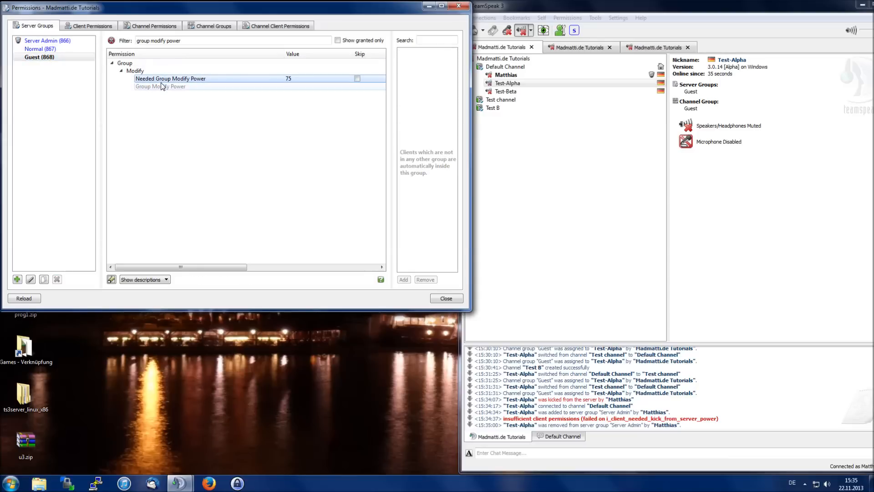
pyautogui.click(162, 88)
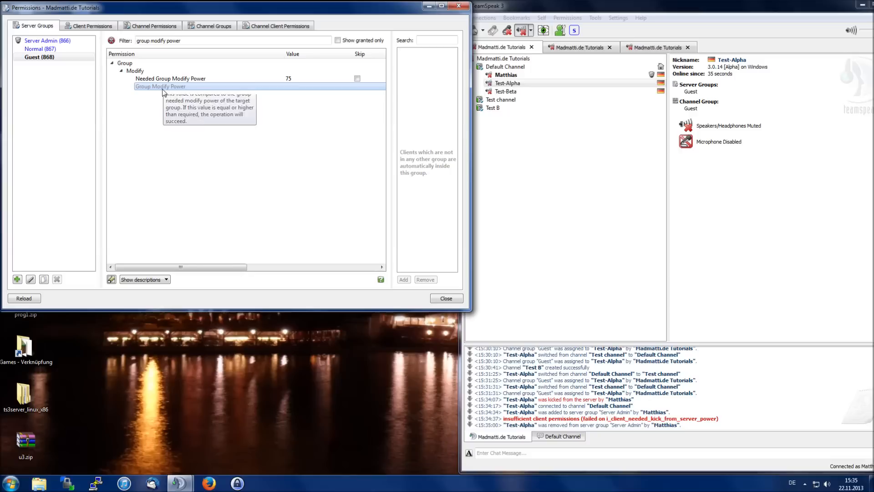
pyautogui.click(64, 49)
pyautogui.click(59, 41)
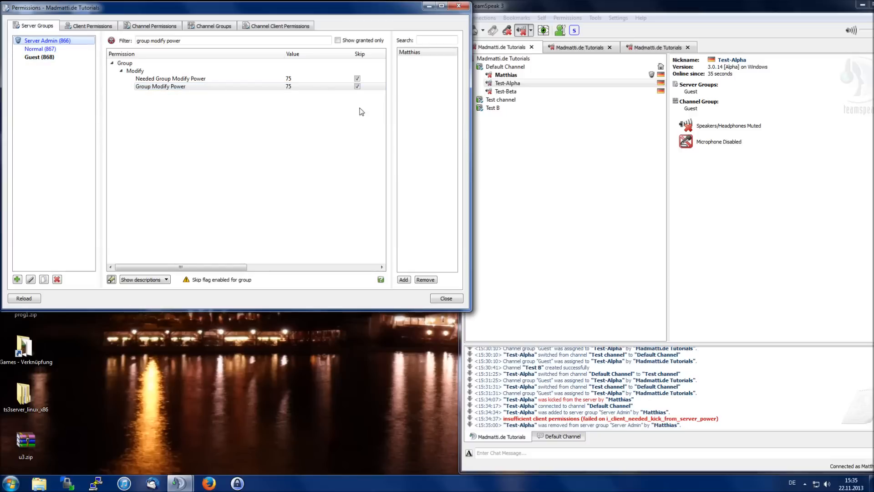
# Step: Set Server Admin's Needed Group Modify Power and Group Modify Power both to 74
pyautogui.doubleClick(294, 78)
pyautogui.press('Return')
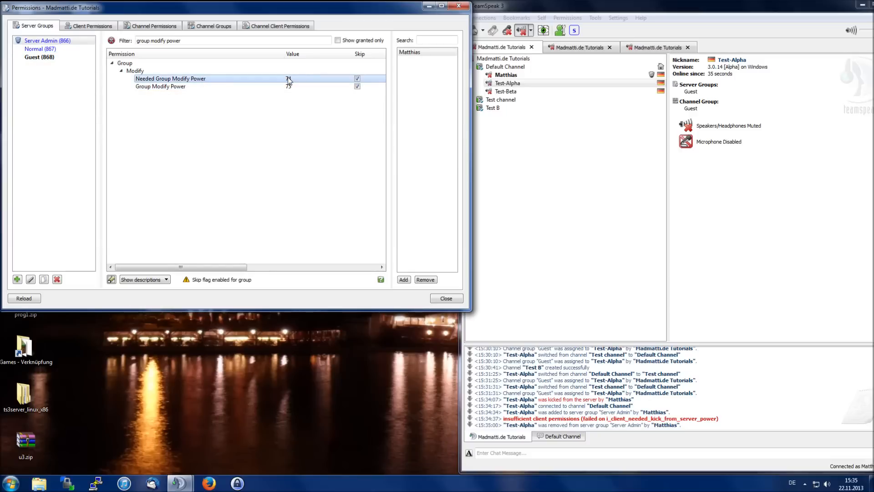
pyautogui.doubleClick(292, 85)
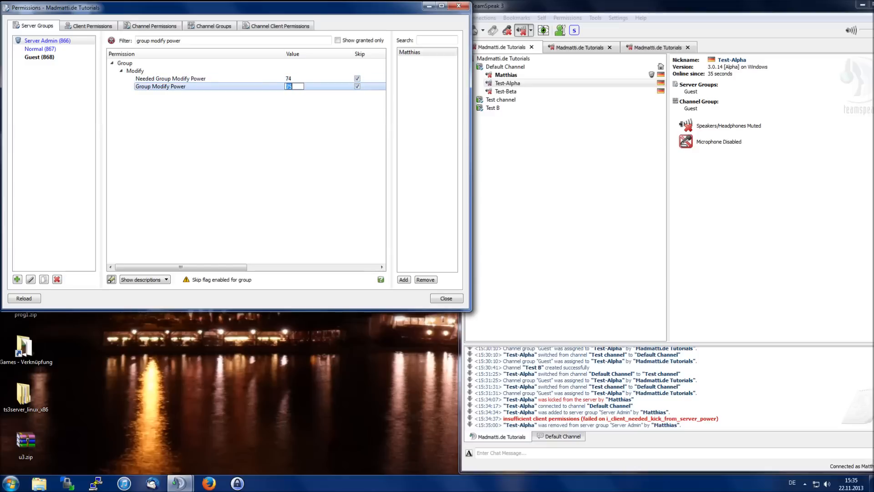
pyautogui.write('74')
pyautogui.press('Return')
pyautogui.click(287, 78)
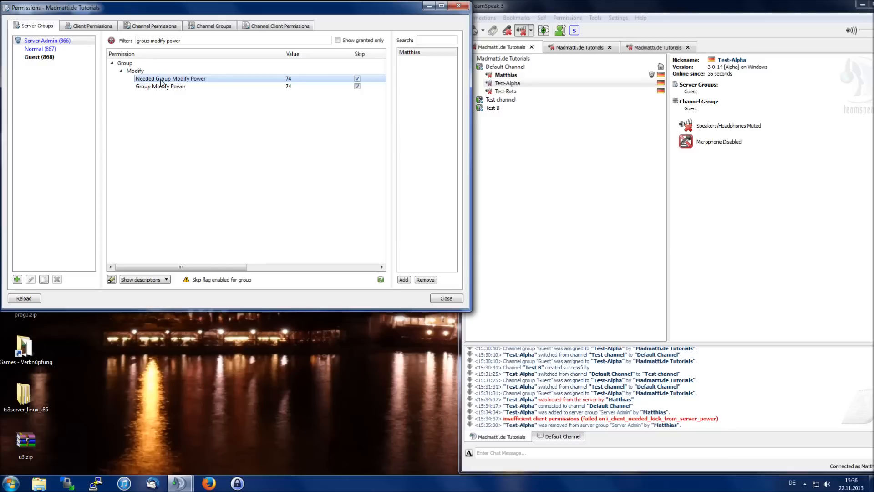
# Step: Try to add Group Modify Power to the Normal server group and check the server log for the response
pyautogui.click(57, 50)
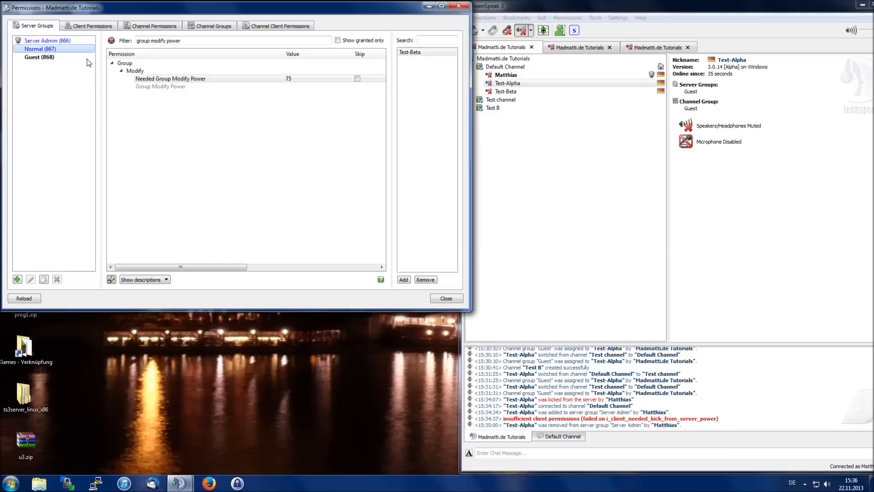
pyautogui.doubleClick(184, 86)
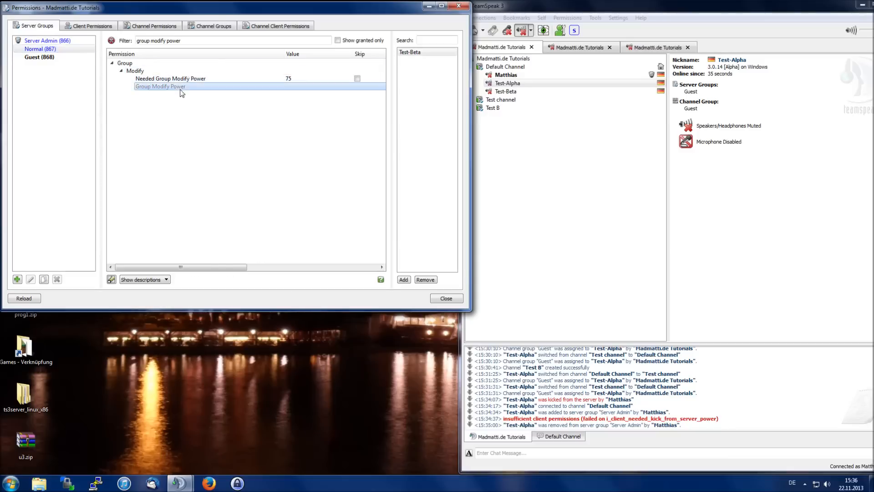
pyautogui.click(679, 429)
pyautogui.doubleClick(619, 427)
pyautogui.click(616, 424)
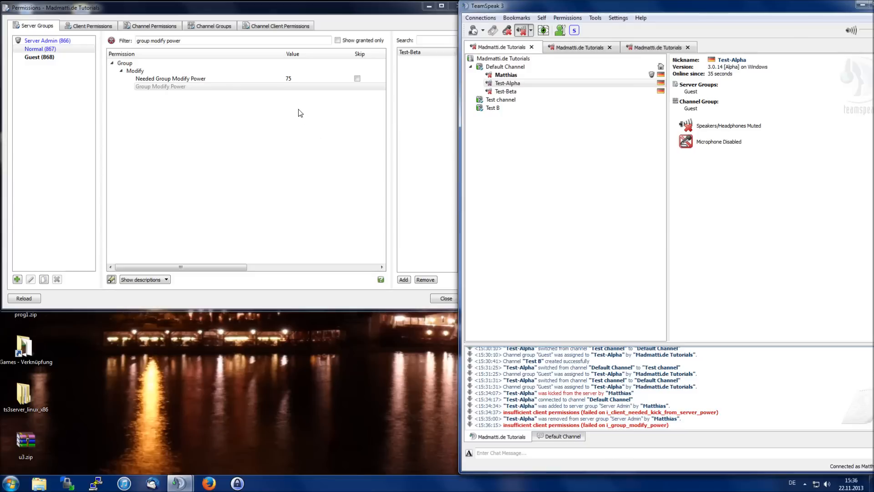
# Step: Try to add Group Modify Power to the Guest server group
pyautogui.click(288, 80)
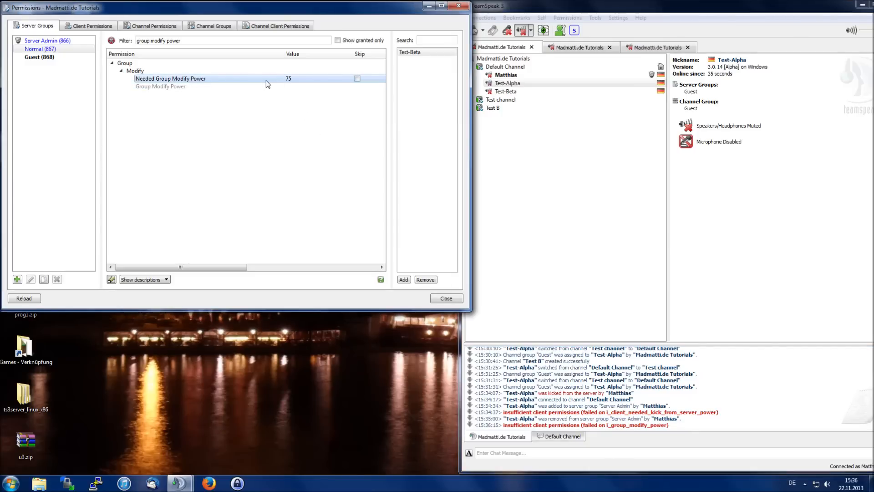
pyautogui.click(39, 57)
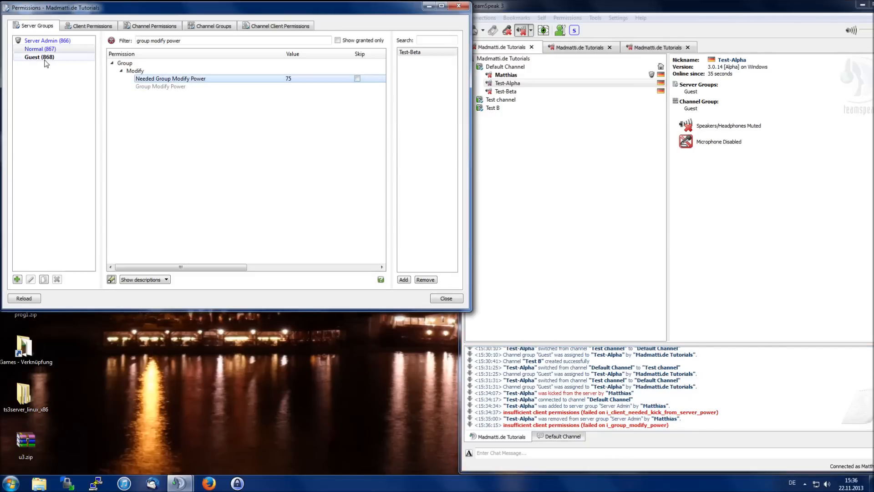
pyautogui.doubleClick(166, 88)
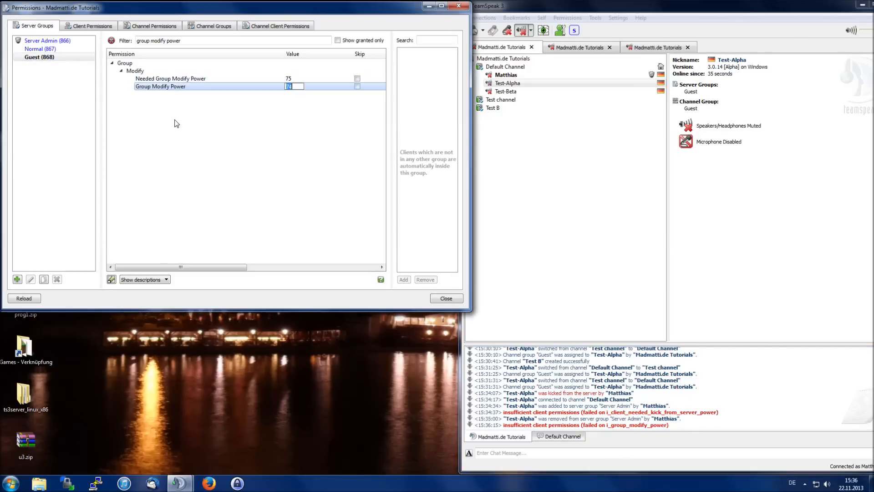
# Step: Set the Server Admin group's Needed Group Modify Power to 75
pyautogui.click(47, 40)
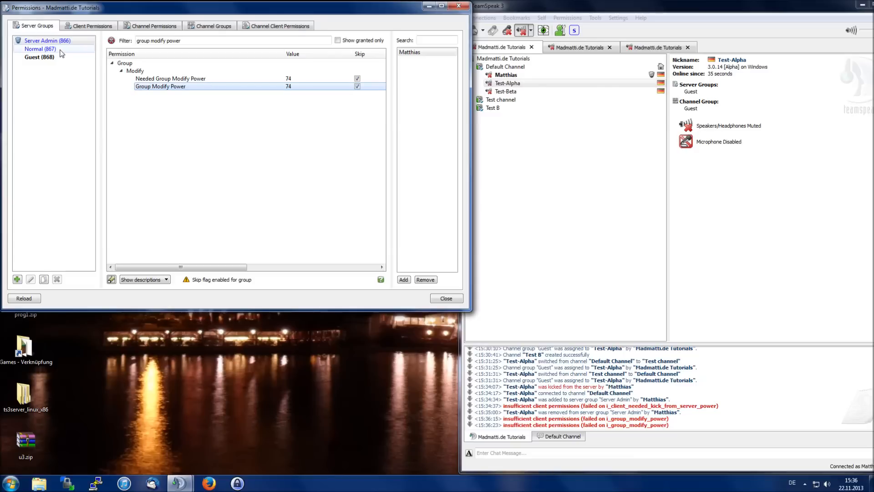
pyautogui.click(68, 93)
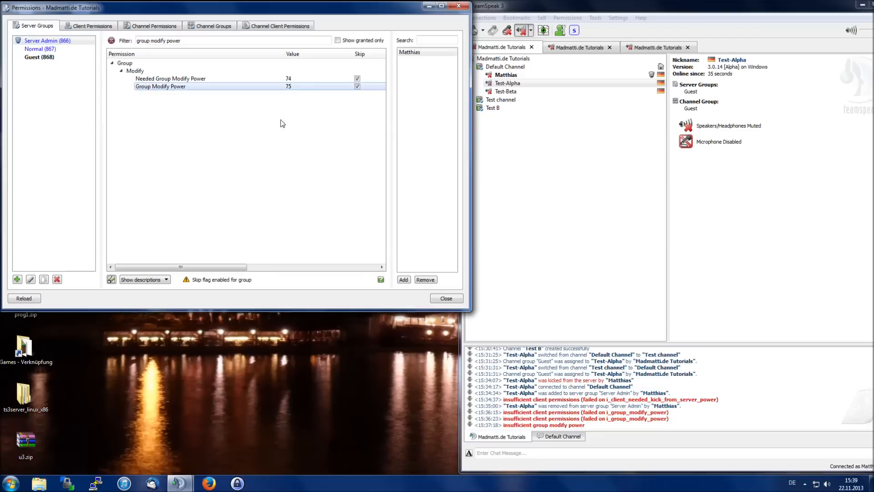
pyautogui.doubleClick(291, 78)
pyautogui.write('75')
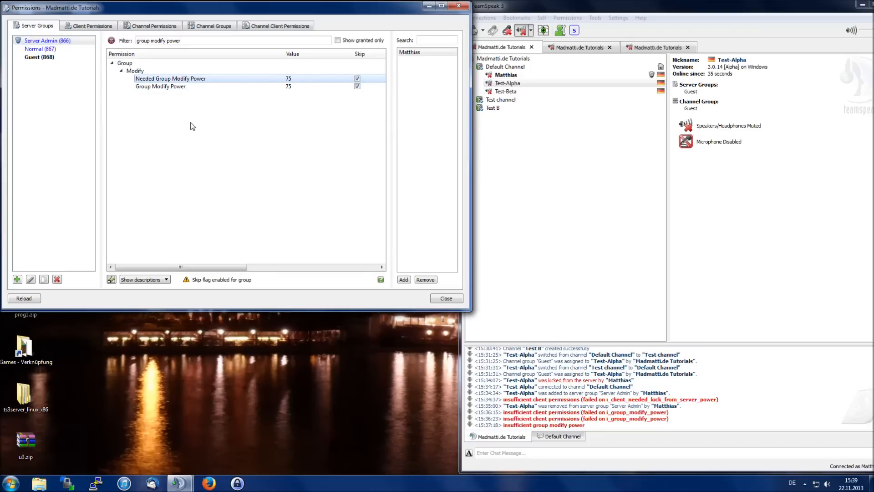
pyautogui.click(175, 86)
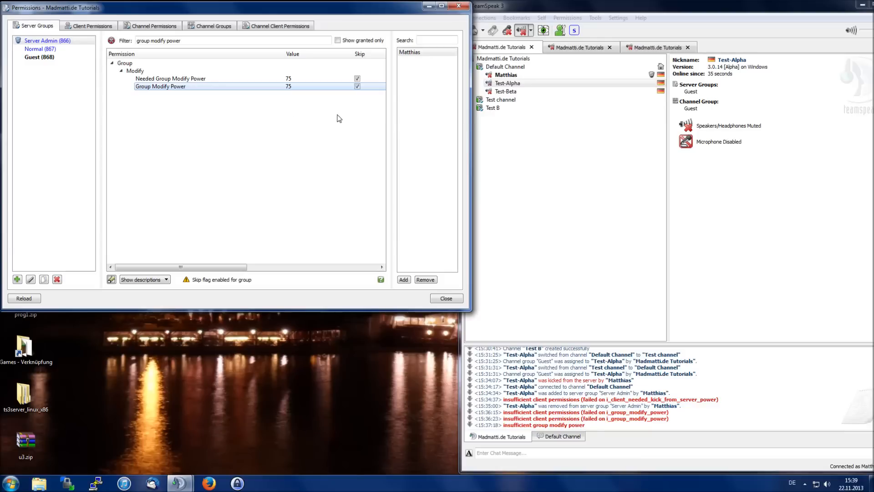
pyautogui.click(523, 153)
pyautogui.click(342, 149)
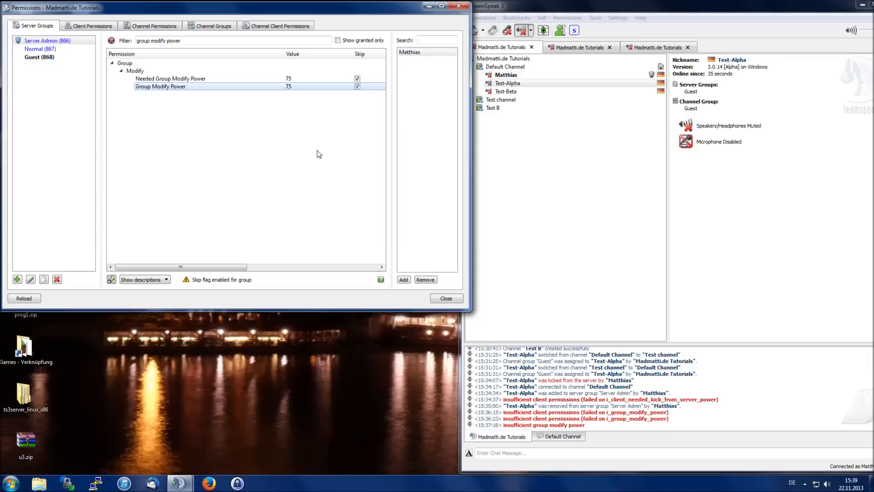
# Step: Filter Server Admin's permissions by "permission modify power" and select Permission Modify Power in the Group section
pyautogui.moveTo(182, 40); pyautogui.dragTo(136, 41)
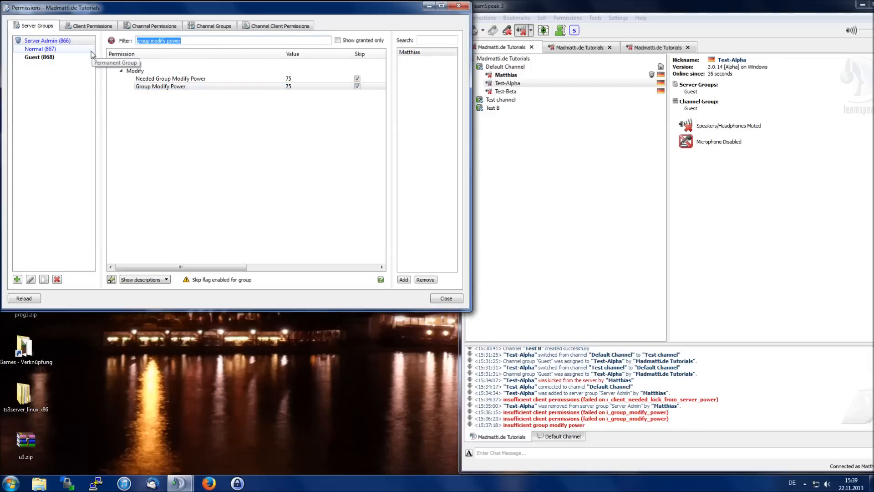
pyautogui.write('permission m')
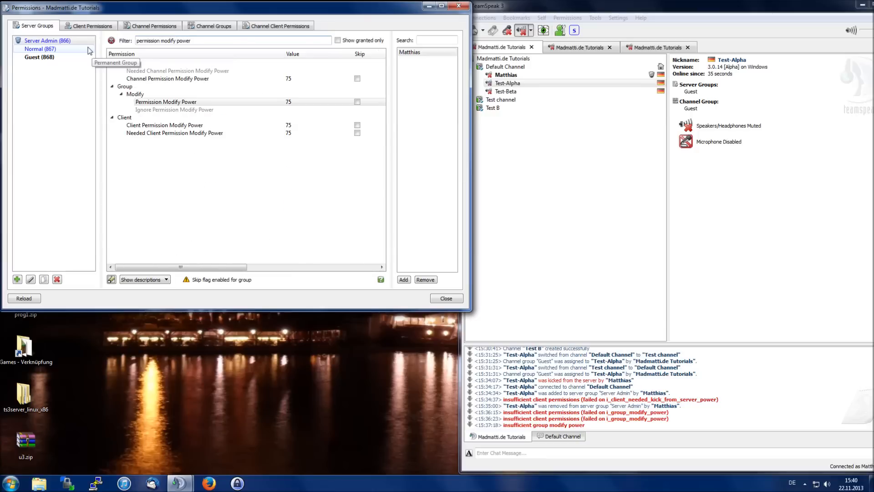
pyautogui.click(166, 103)
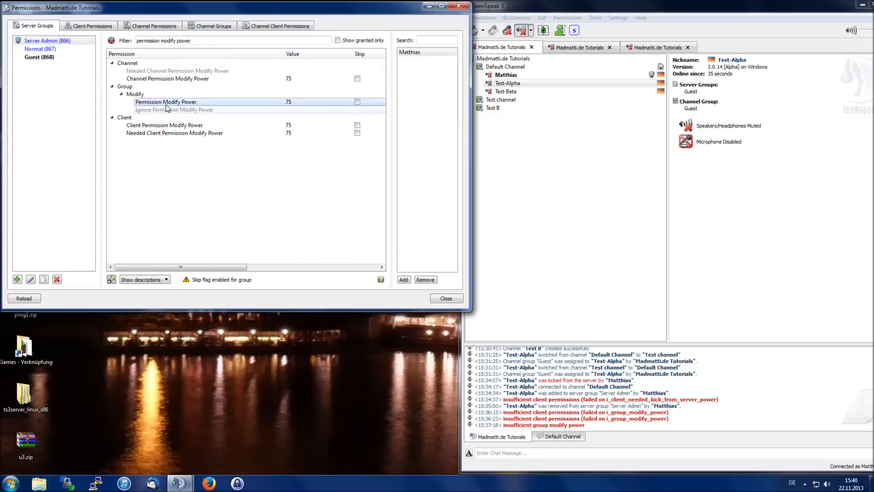
pyautogui.moveTo(193, 106)
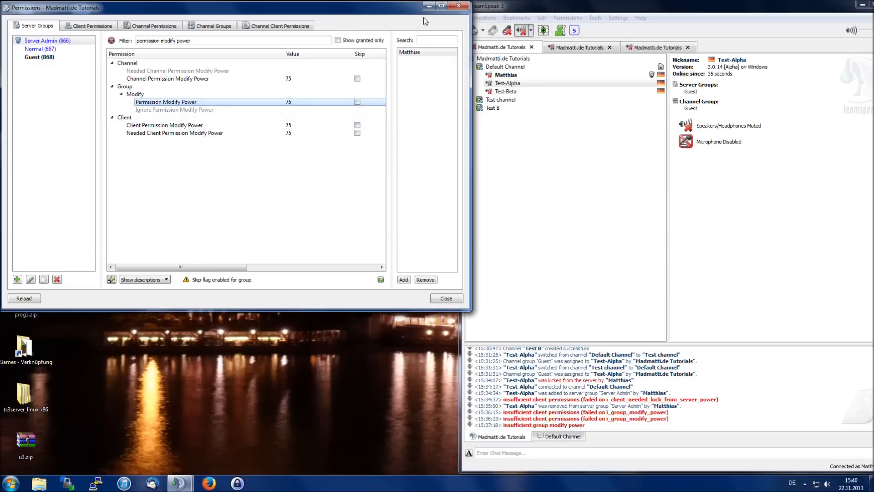
# Step: Maximize the Permissions window and examine Server Admin's Permission Modify Power value against the Grant values of the listed permissions
pyautogui.click(441, 6)
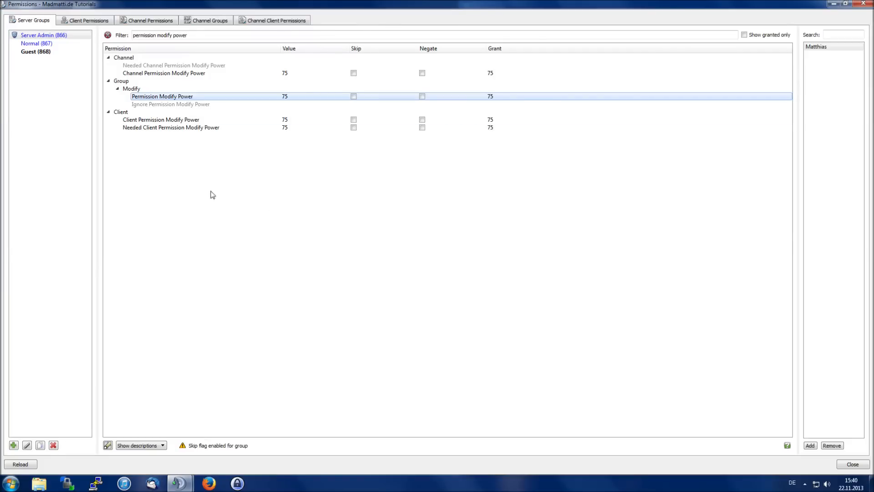
pyautogui.click(54, 37)
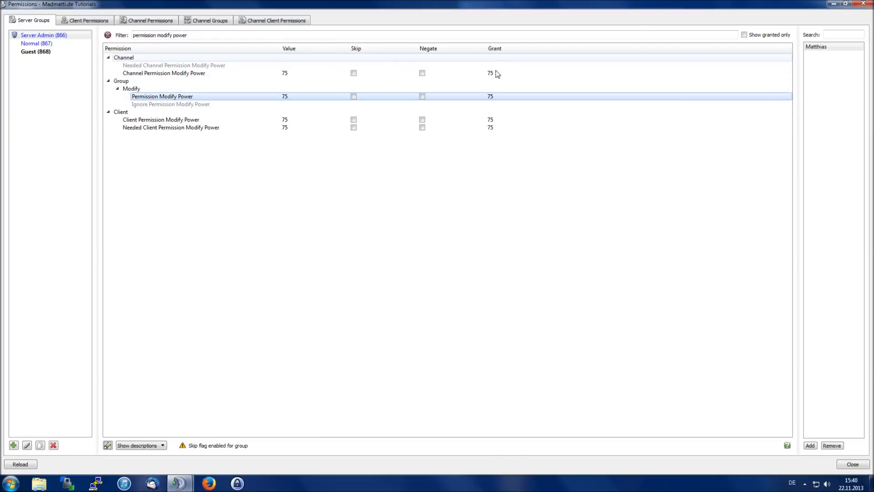
pyautogui.click(494, 120)
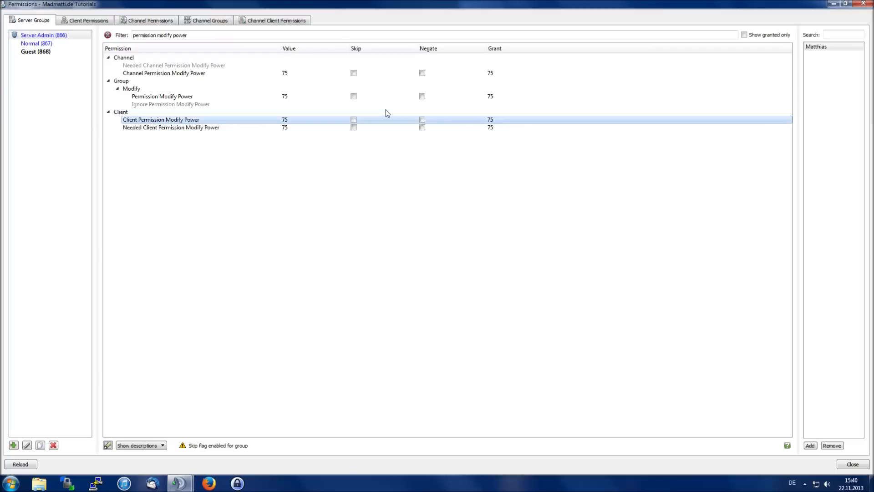
pyautogui.click(287, 97)
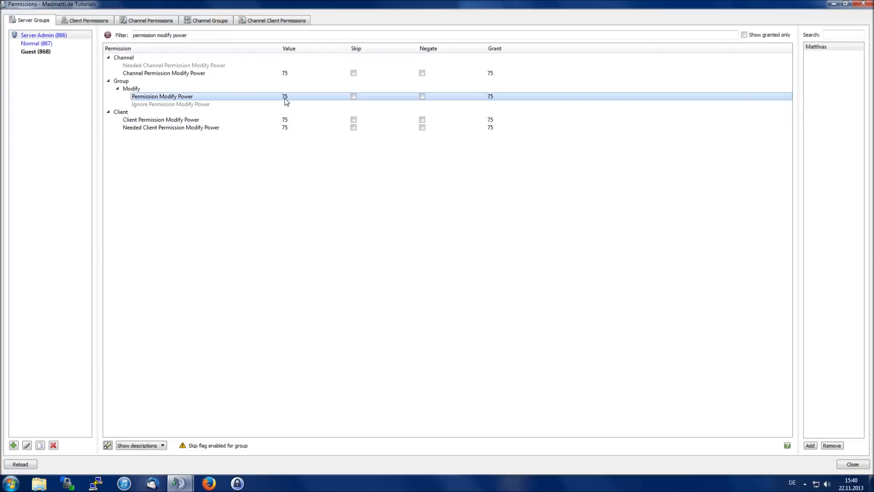
pyautogui.click(326, 119)
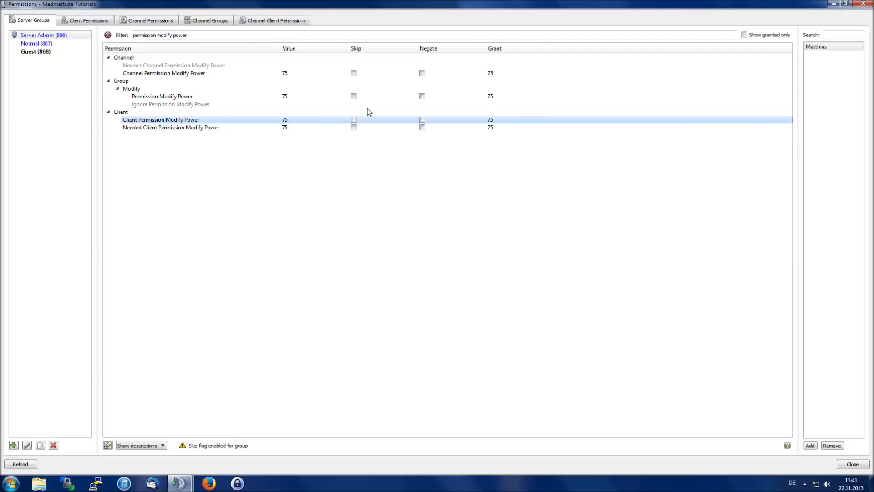
# Step: Clear the permission filter and examine the Grant values across Server Admin's full list, including File Transfer and the Global section
pyautogui.moveTo(195, 35); pyautogui.dragTo(66, 41)
pyautogui.press('BackSpace')
pyautogui.rightClick(661, 136)
pyautogui.click(688, 139)
pyautogui.moveTo(788, 78); pyautogui.dragTo(790, 151)
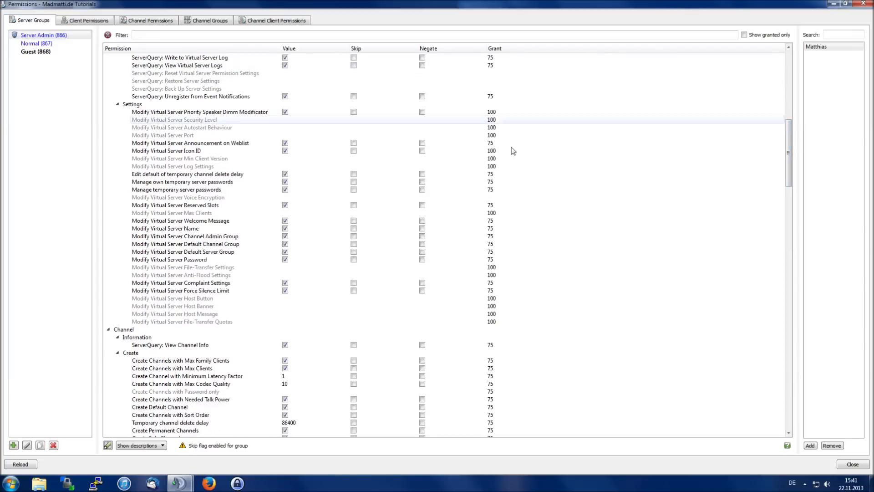
pyautogui.moveTo(788, 150); pyautogui.dragTo(794, 394)
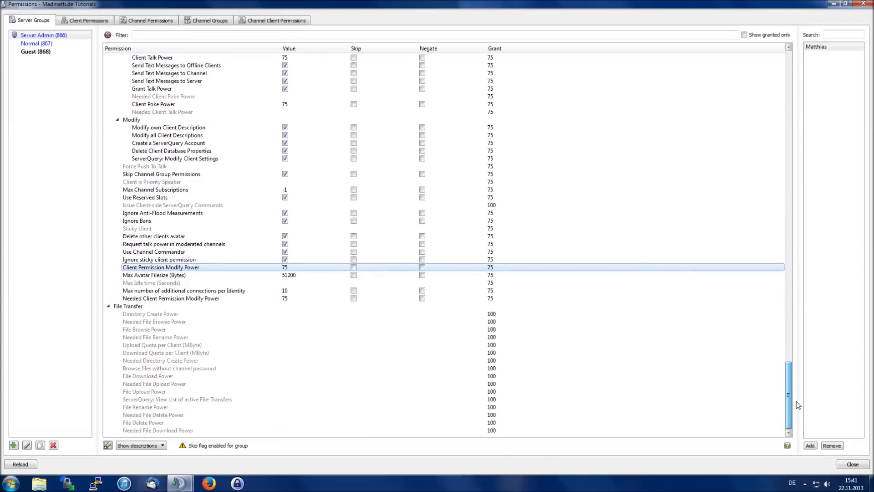
pyautogui.scroll(1, 787, 384)
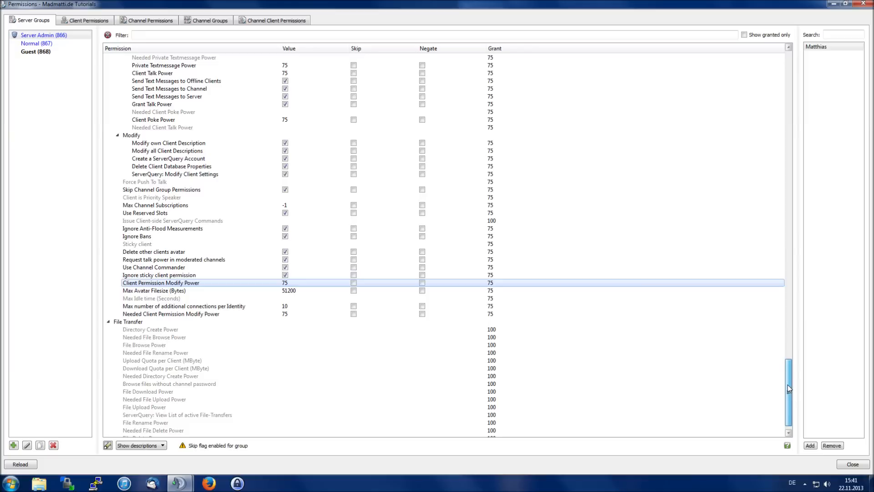
pyautogui.click(512, 330)
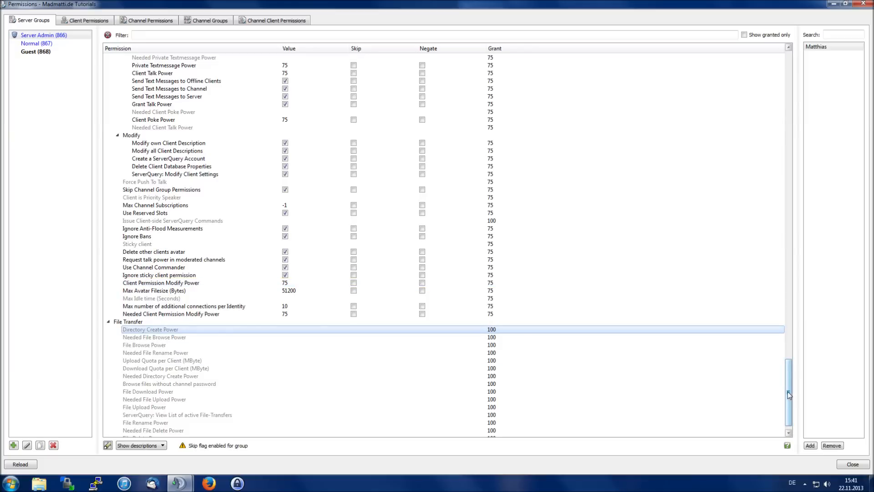
pyautogui.moveTo(788, 392); pyautogui.dragTo(796, 80)
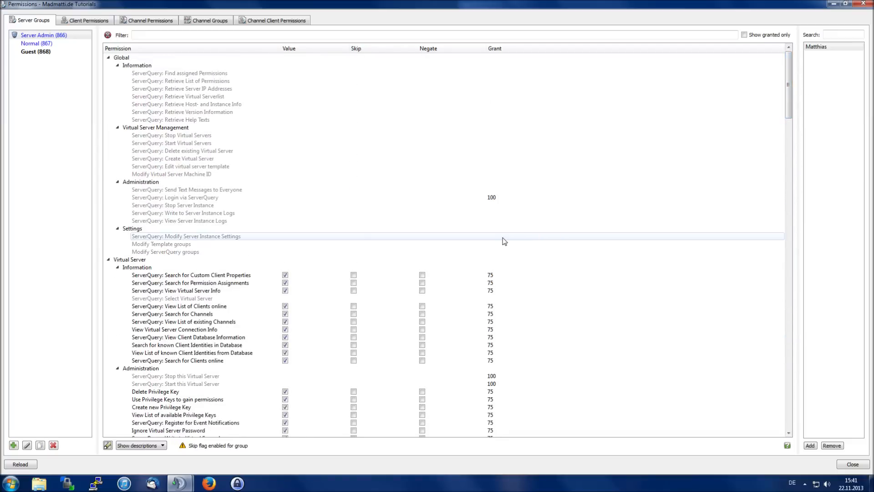
pyautogui.click(450, 238)
pyautogui.click(443, 245)
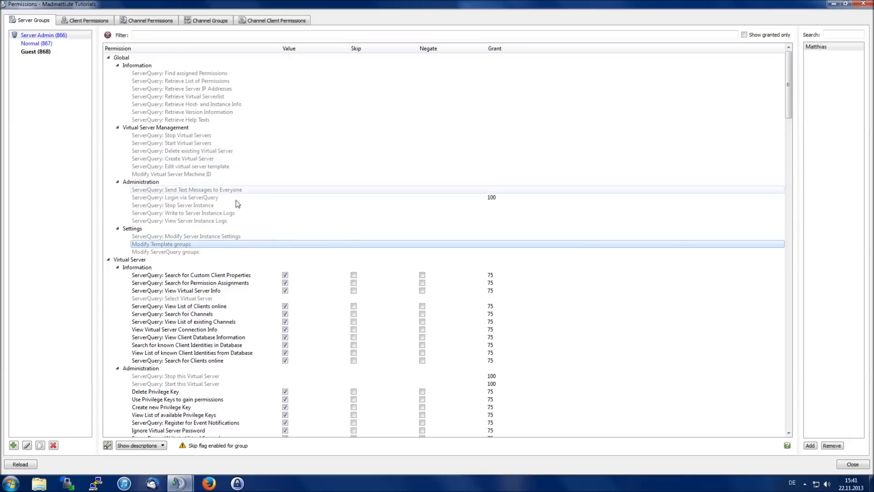
pyautogui.click(338, 275)
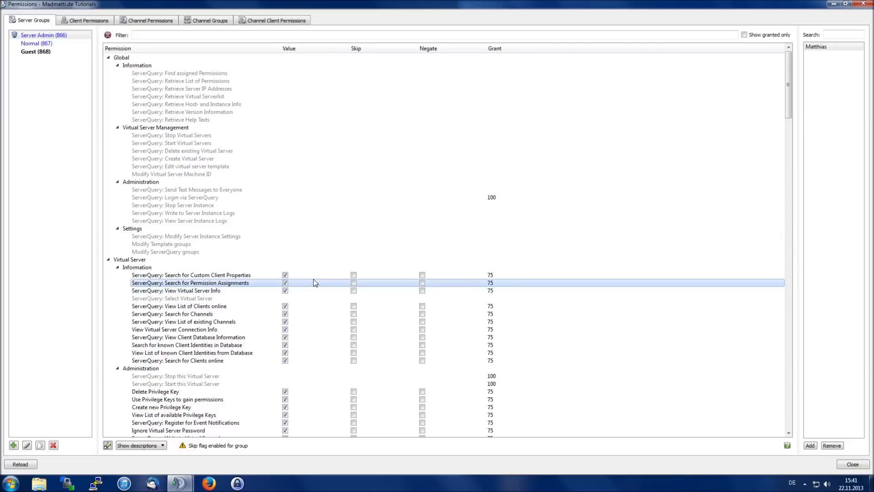
# Step: Filter Server Admin's permissions by "permission" and read the description of Channel Permission Modify Power
pyautogui.click(48, 43)
pyautogui.click(44, 35)
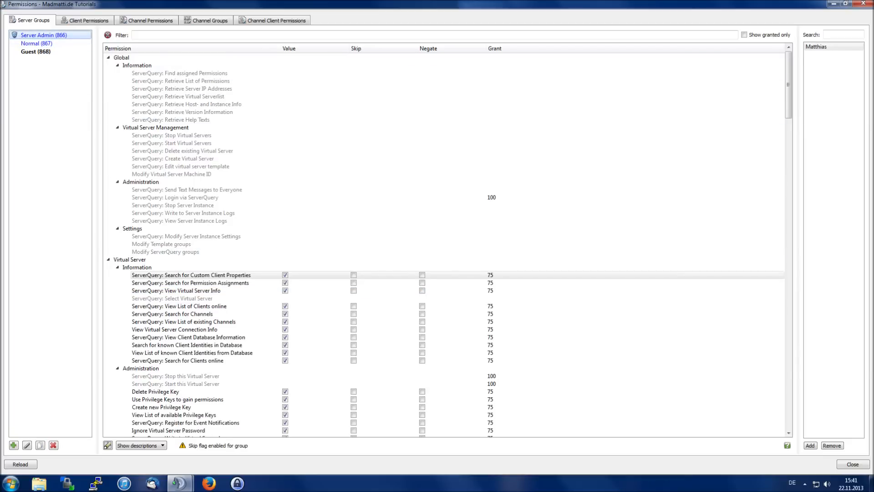
pyautogui.write('permission')
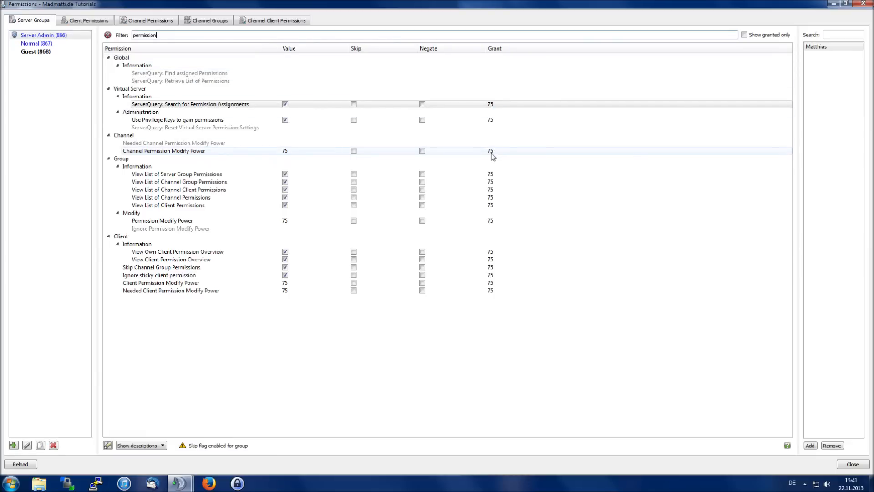
pyautogui.click(190, 197)
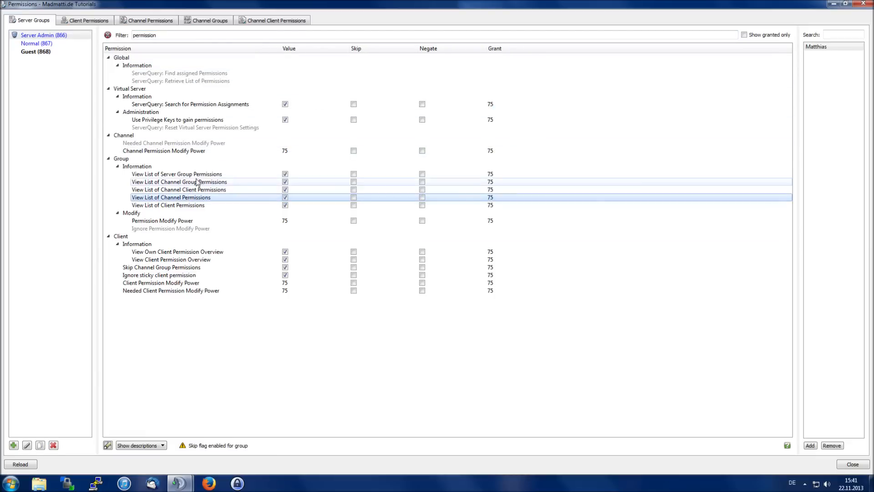
pyautogui.click(167, 151)
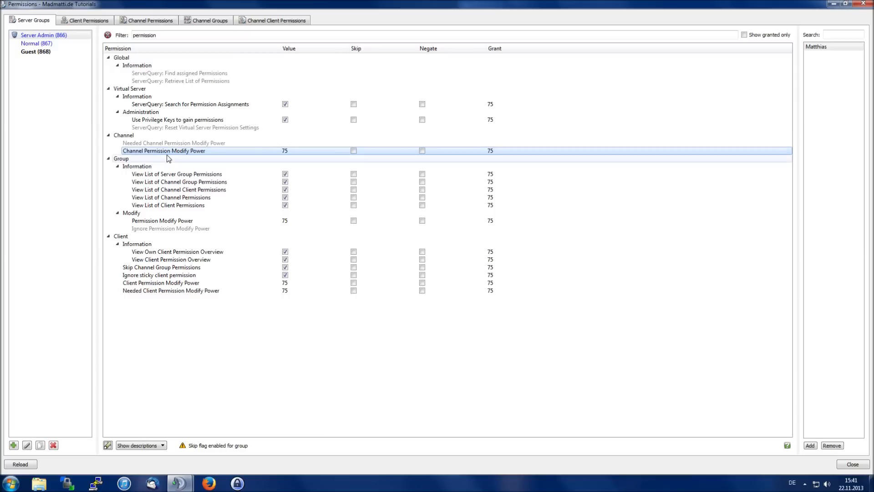
pyautogui.moveTo(169, 156)
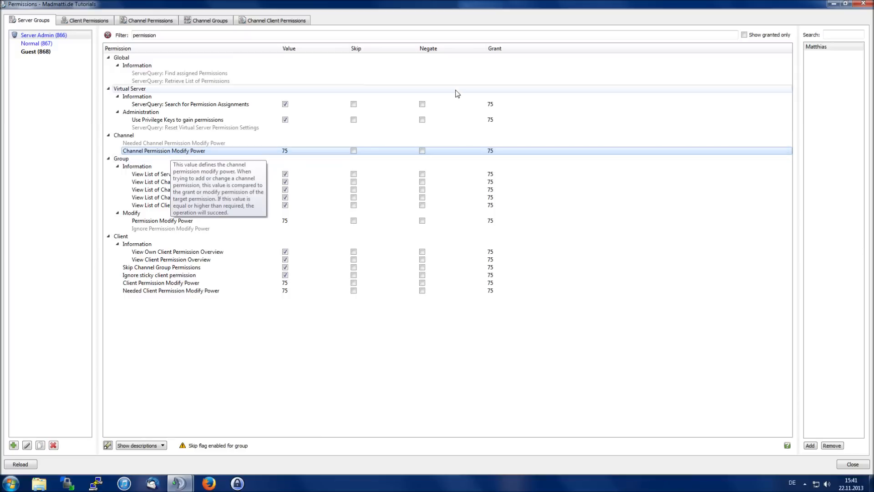
pyautogui.click(175, 205)
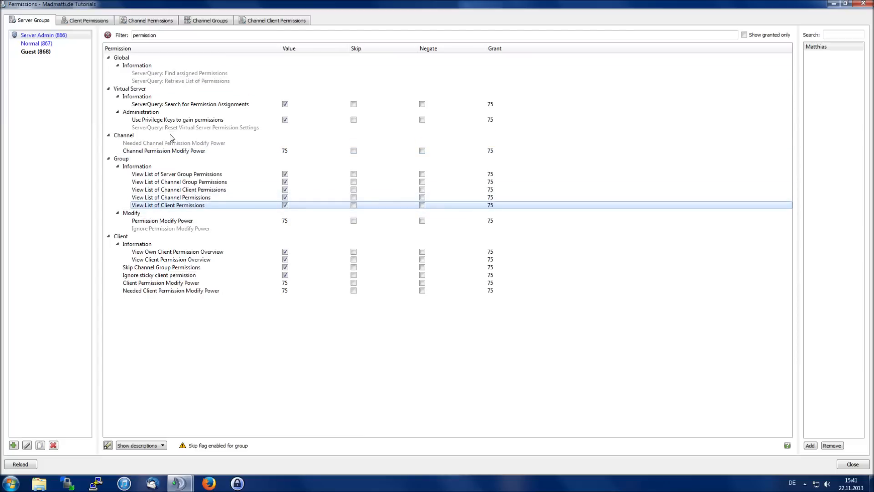
# Step: Filter Server Admin's permissions by "priority speaker" and select Client is Priority Speaker
pyautogui.click(180, 35)
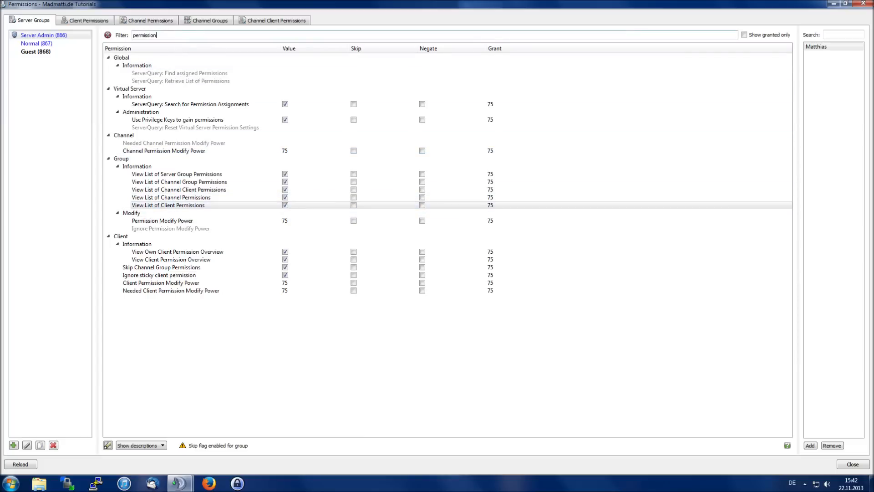
pyautogui.hotkey('ctrl', 'a')
pyautogui.write('prio')
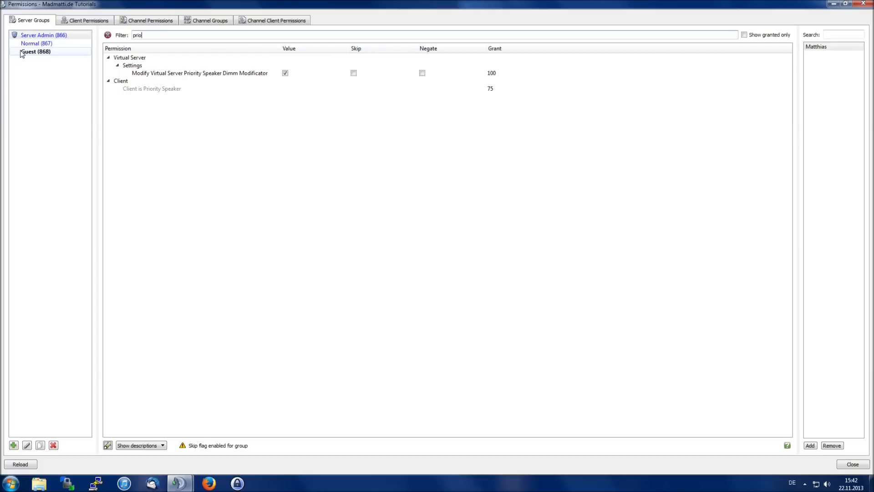
pyautogui.write('rity speaker')
pyautogui.click(150, 89)
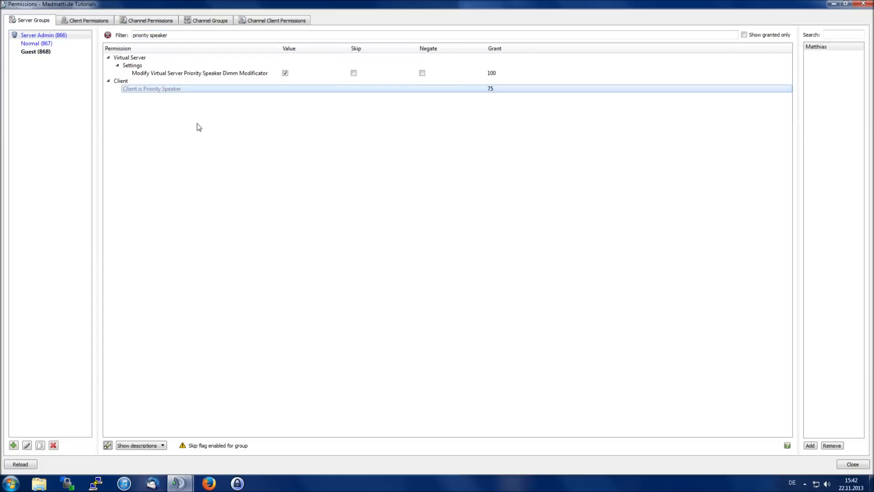
# Step: Minimize the Permissions window and make the admin's own client a Priority Speaker
pyautogui.click(831, 3)
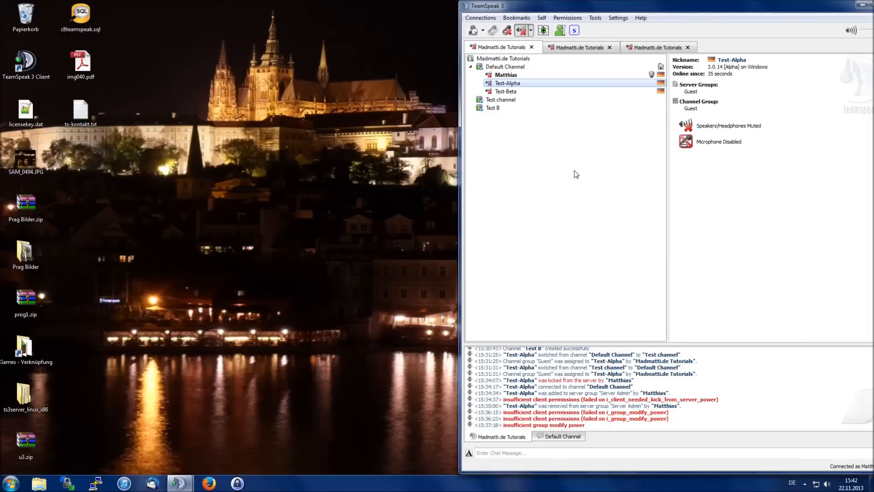
pyautogui.rightClick(513, 76)
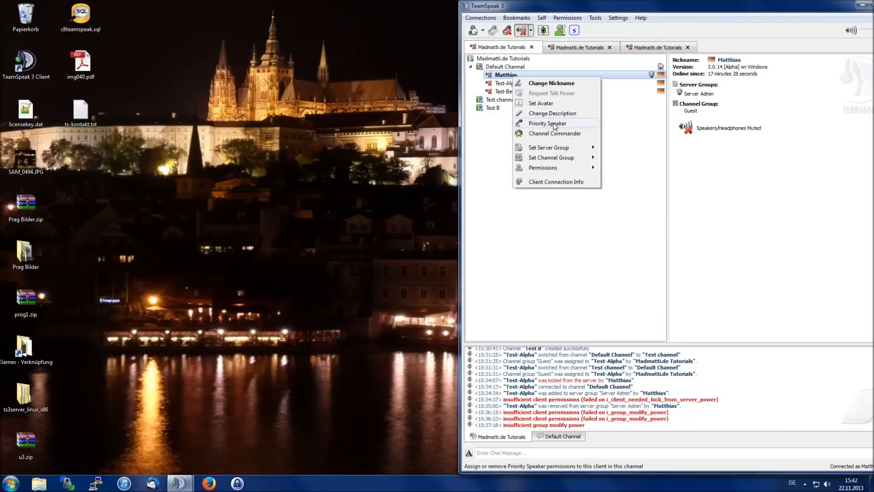
pyautogui.click(558, 127)
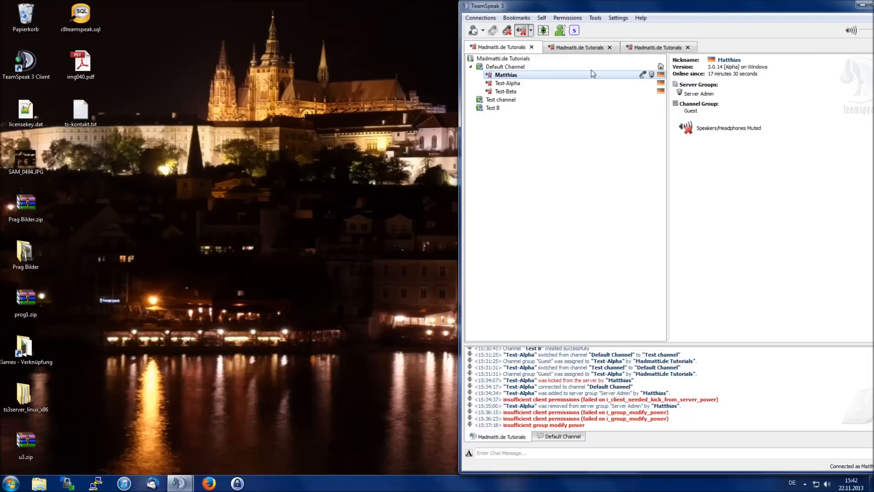
# Step: Give the Test-Alpha client Priority Speaker status and revoke it again
pyautogui.rightClick(521, 84)
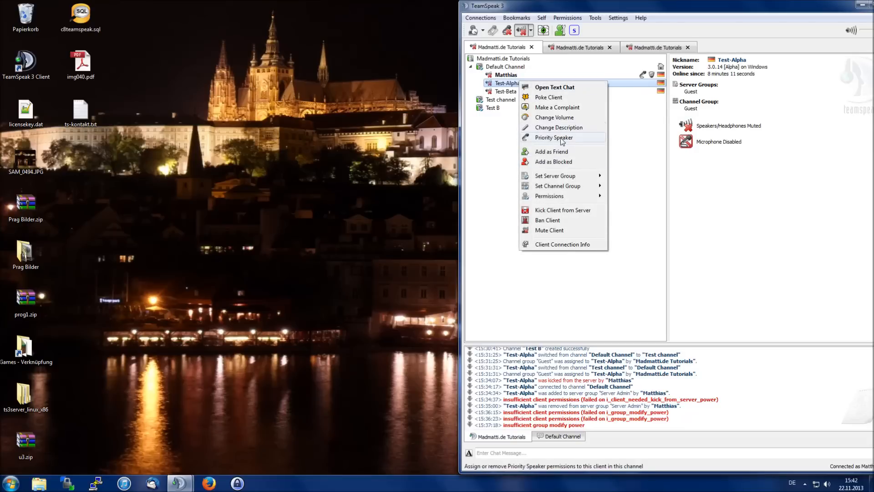
pyautogui.click(545, 100)
pyautogui.rightClick(540, 86)
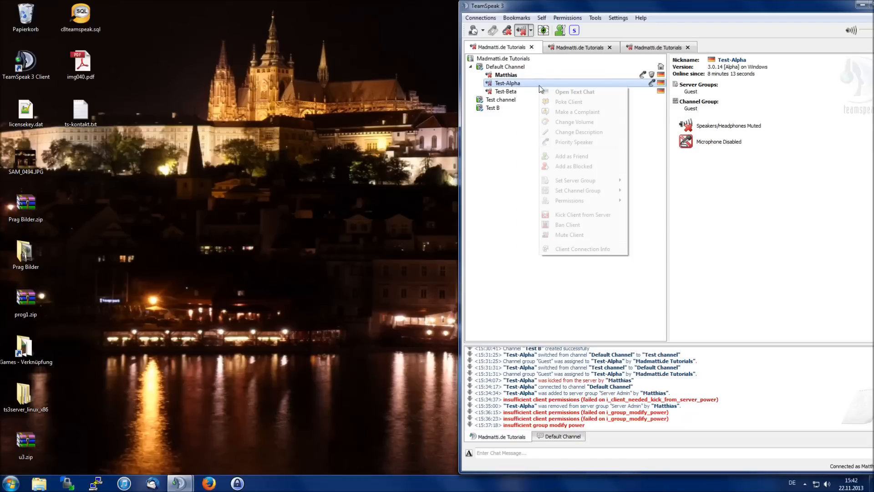
pyautogui.click(562, 139)
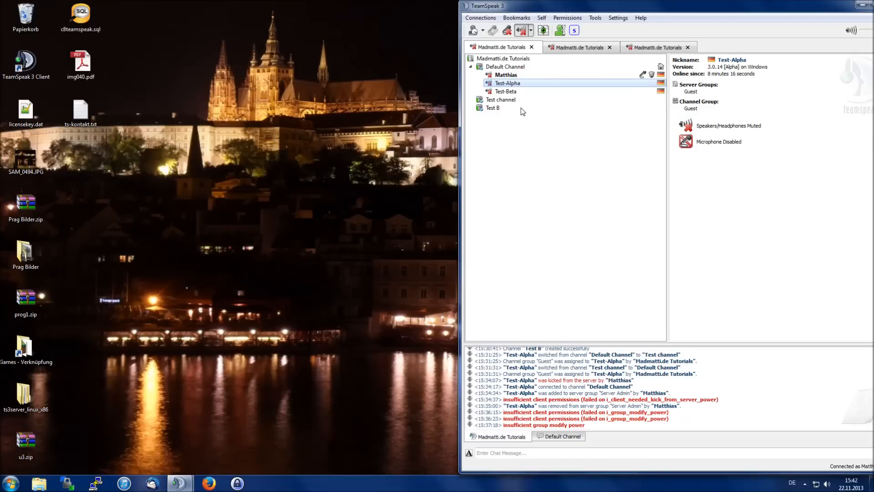
pyautogui.rightClick(514, 85)
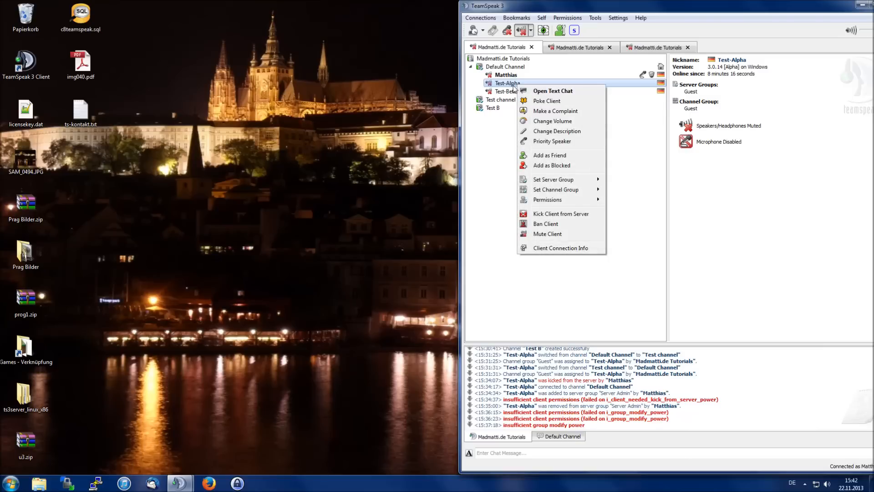
pyautogui.click(504, 127)
# Step: Reopen the server group permissions, check the Grant value of Client is Priority Speaker, and restore the window to its smaller size
pyautogui.click(568, 18)
pyautogui.click(573, 29)
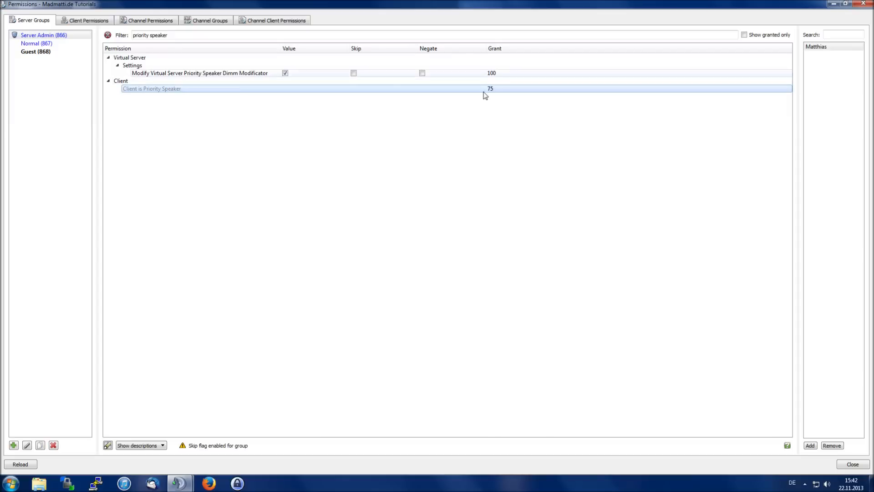
pyautogui.doubleClick(814, 3)
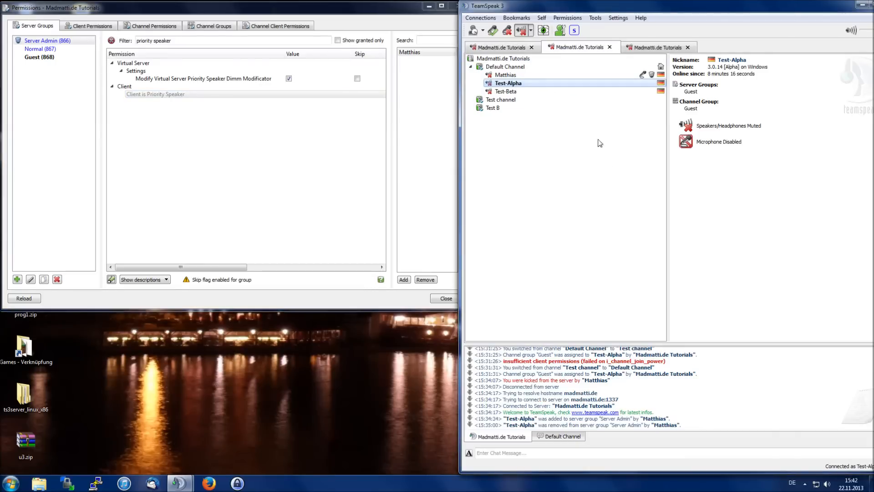
# Step: Try twice to enable Priority Speaker on Test-Alpha's own client from the Test-Alpha connection
pyautogui.rightClick(514, 86)
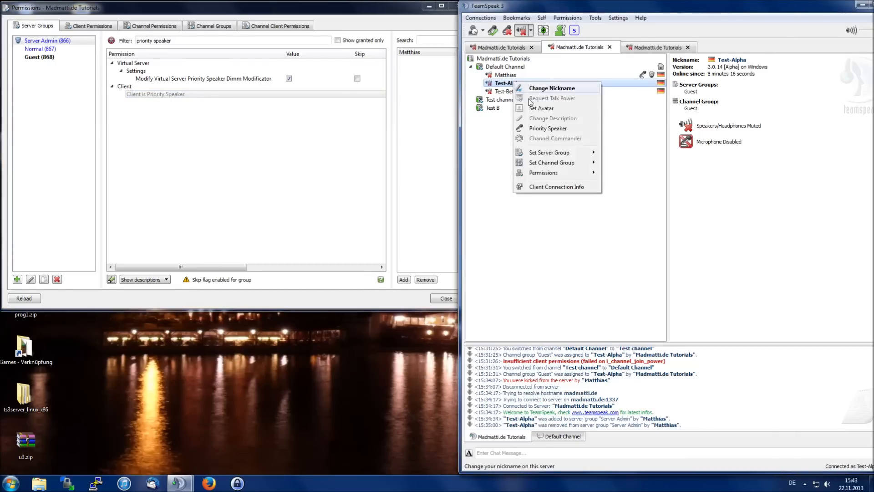
pyautogui.click(540, 125)
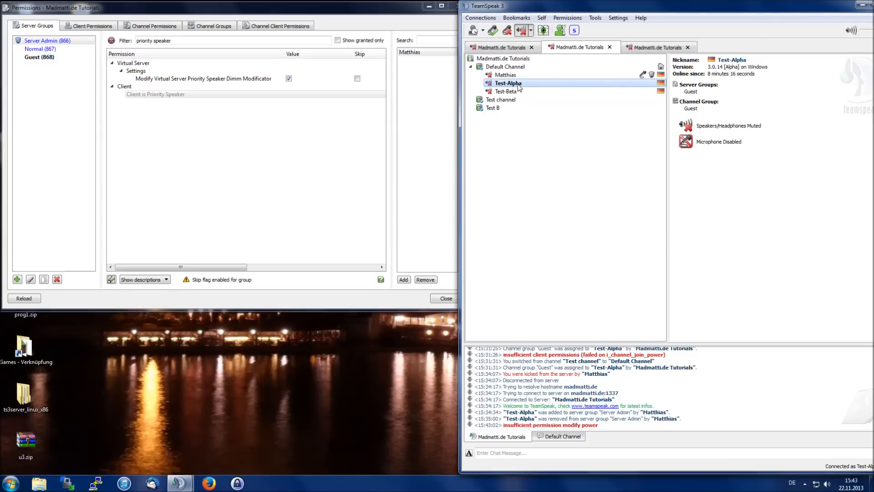
pyautogui.rightClick(519, 86)
pyautogui.click(541, 127)
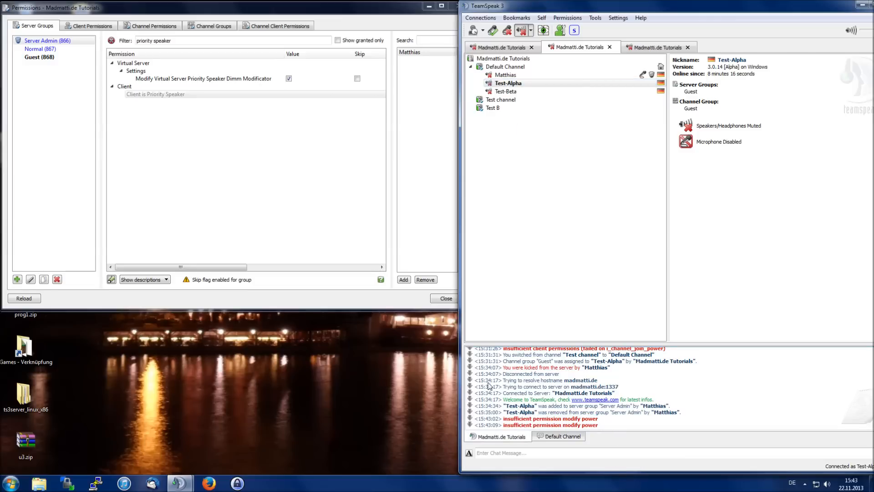
# Step: Set the Guest server group's Grant value for Client is Priority Speaker to 1 in the maximized Permissions window
pyautogui.click(339, 251)
pyautogui.click(41, 58)
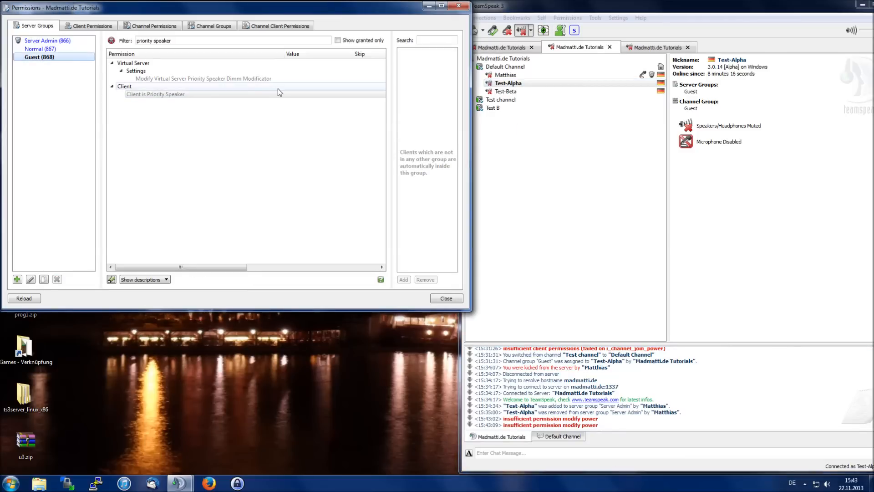
pyautogui.click(441, 5)
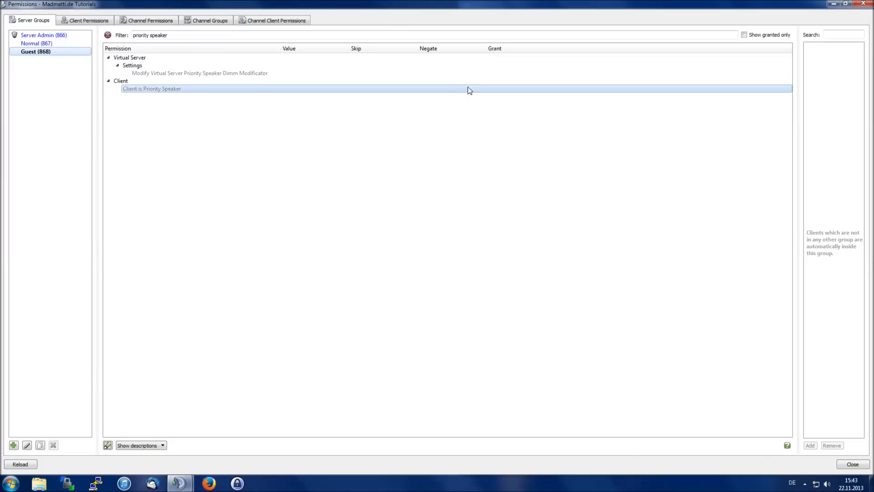
pyautogui.doubleClick(495, 89)
pyautogui.write('1')
pyautogui.press('Return')
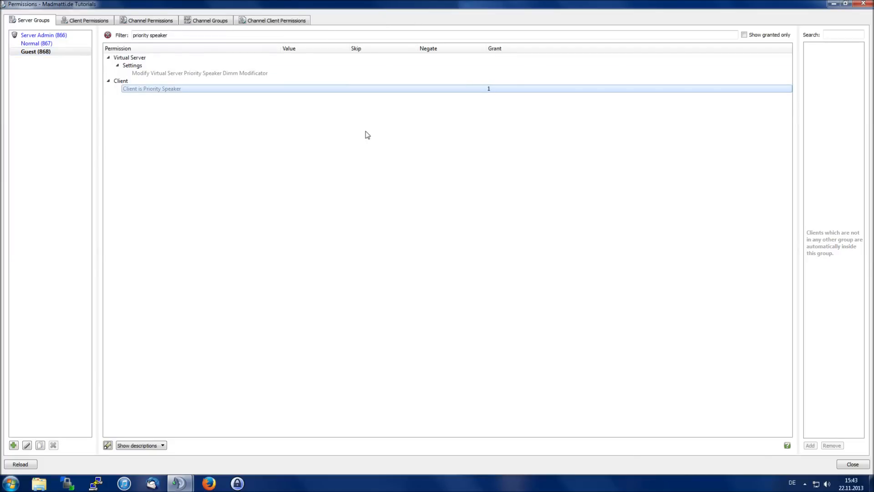
# Step: Filter the Guest server group's permissions by "permission modify power" and set Permission Modify Power to 1
pyautogui.moveTo(169, 35); pyautogui.dragTo(58, 30)
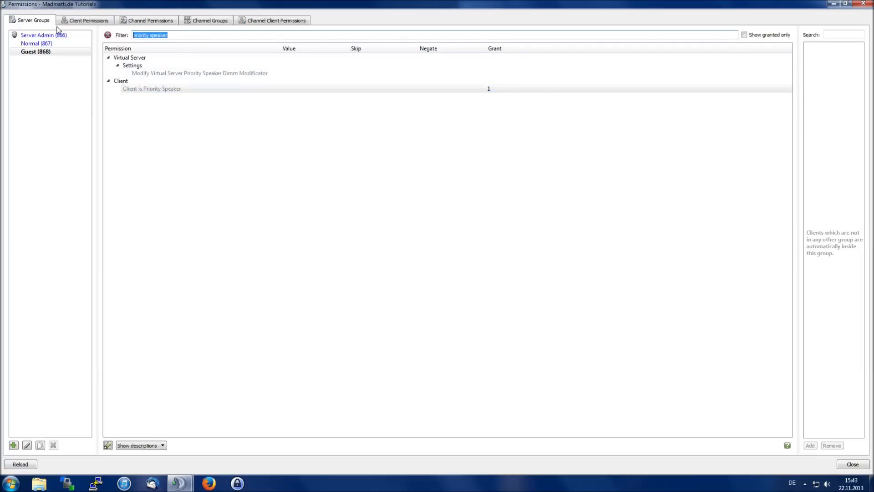
pyautogui.write('permissio')
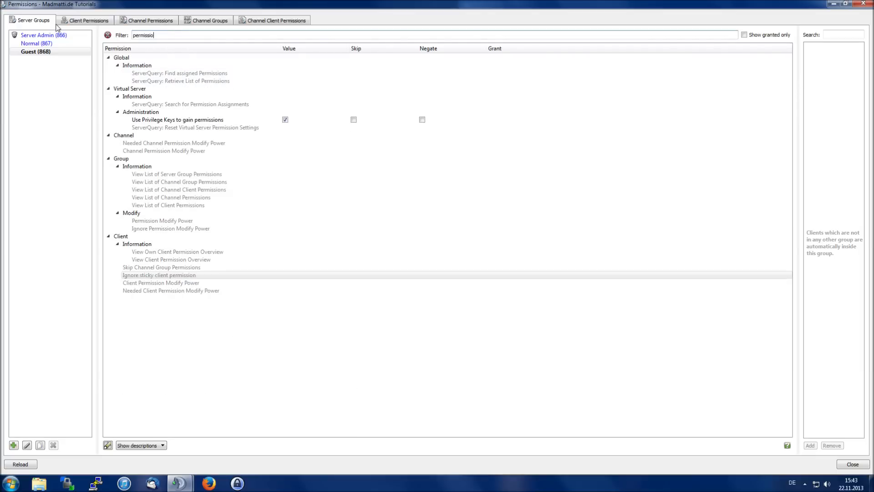
pyautogui.write('n m')
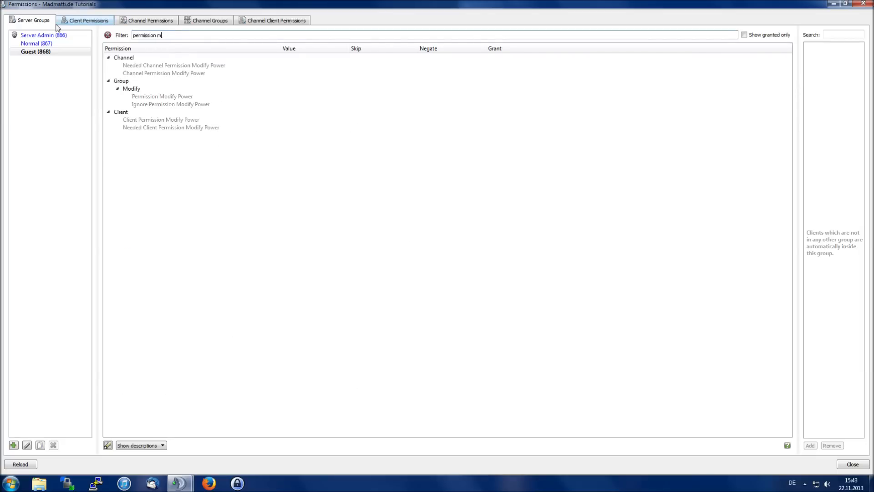
pyautogui.write('odify power')
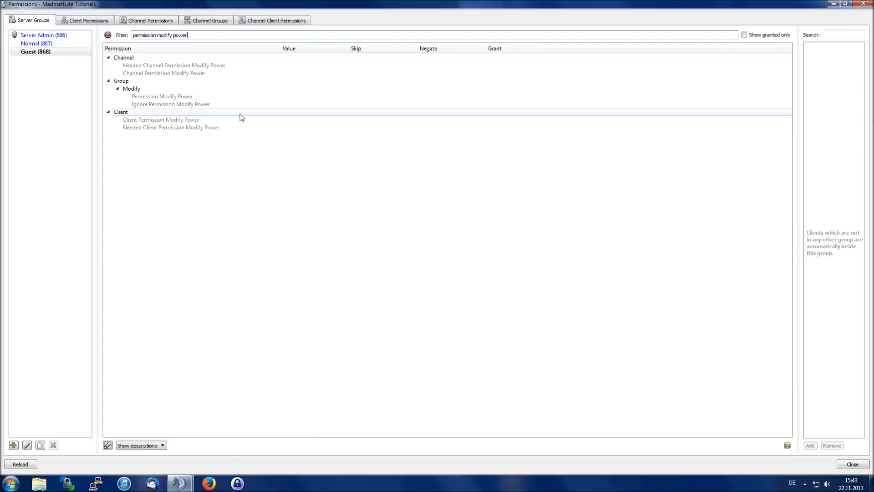
pyautogui.doubleClick(228, 97)
pyautogui.write('1')
pyautogui.press('Return')
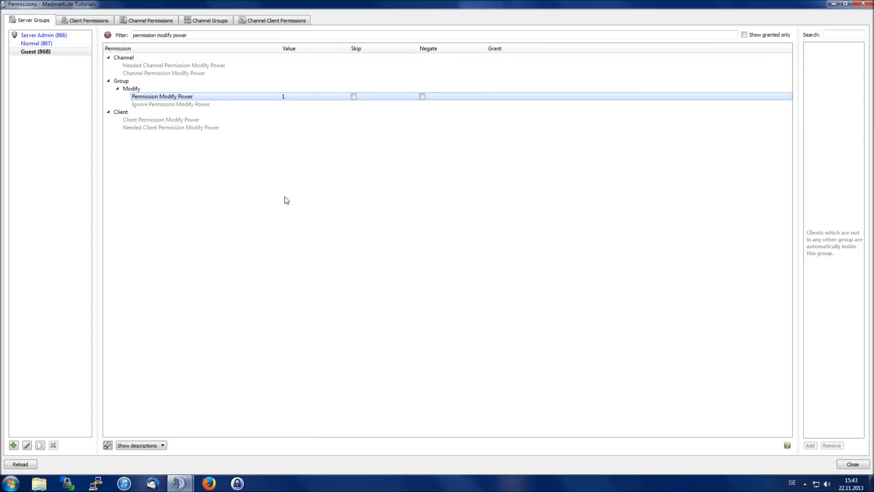
# Step: From the Test-Alpha connection, give its own client Priority Speaker status, revoke it, and give it again
pyautogui.moveTo(182, 482)
pyautogui.click(160, 447)
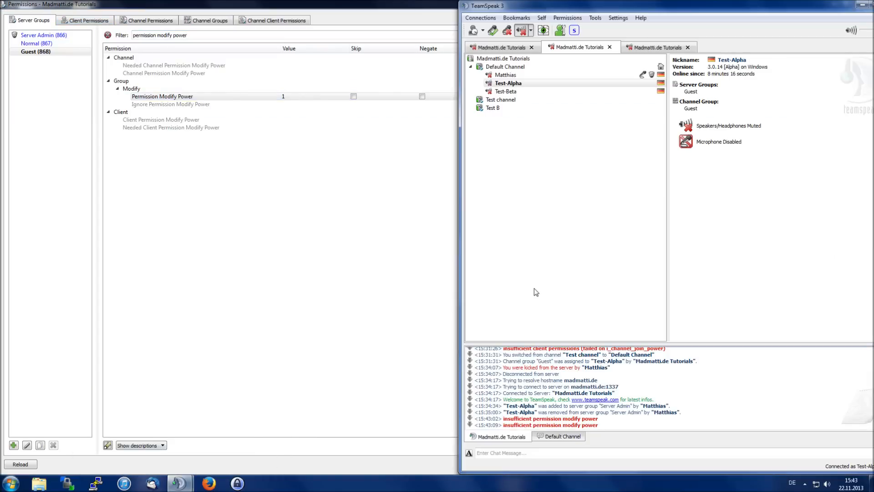
pyautogui.rightClick(519, 83)
pyautogui.click(559, 130)
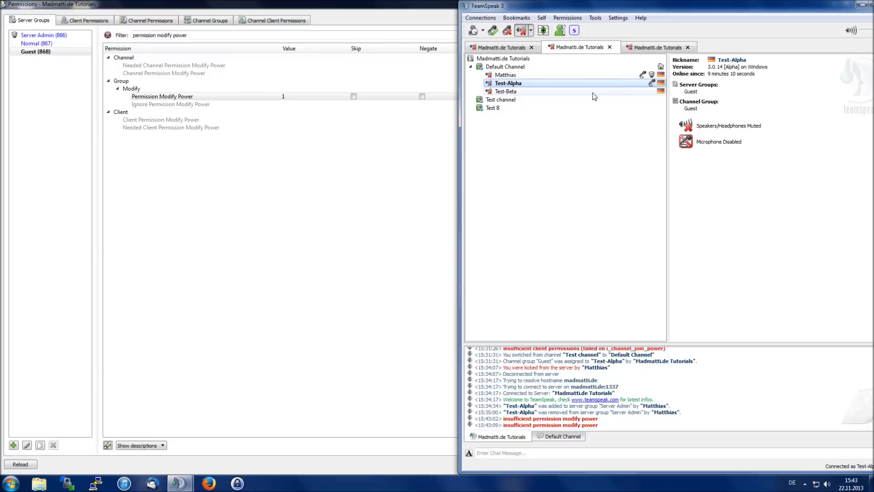
pyautogui.rightClick(524, 83)
pyautogui.click(527, 111)
pyautogui.rightClick(524, 83)
pyautogui.click(529, 137)
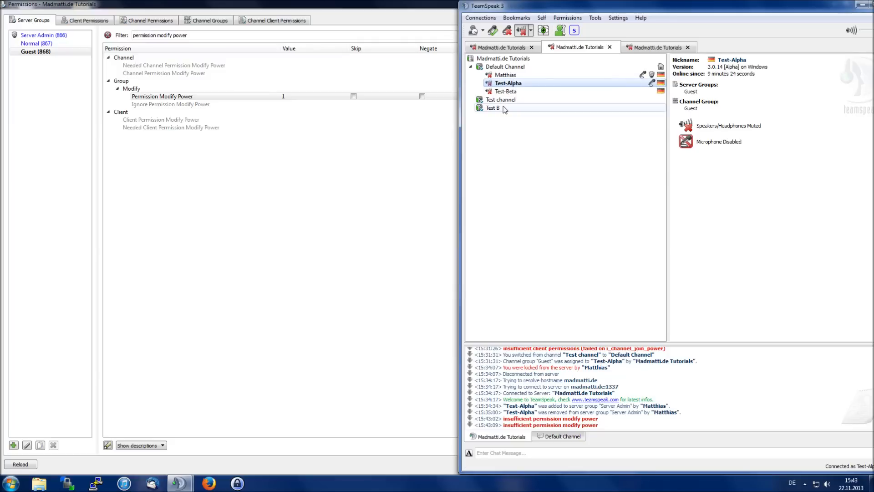
# Step: Remove the Permission Modify Power value from the Guest server group in the Permissions window
pyautogui.click(392, 172)
pyautogui.click(199, 98)
pyautogui.rightClick(199, 98)
pyautogui.click(230, 101)
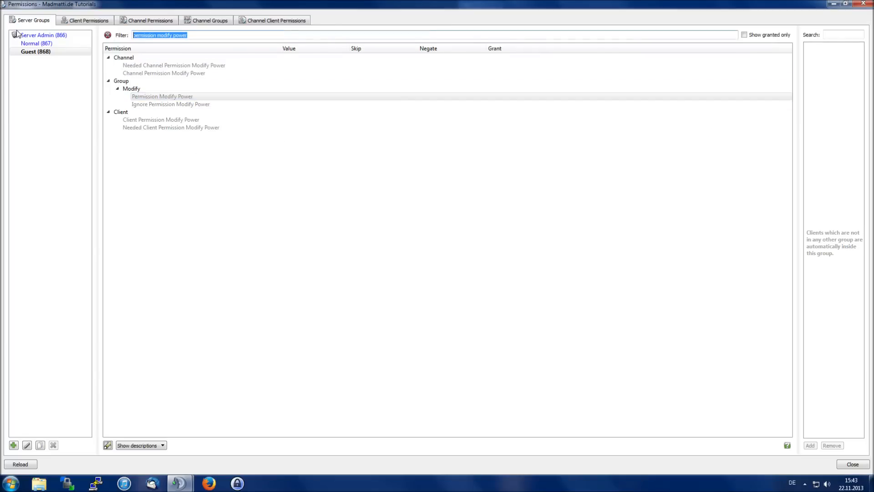
# Step: Filter the Guest permissions by "prio", remove the Grant value of Client is Priority Speaker, and clear the filter
pyautogui.write('prio')
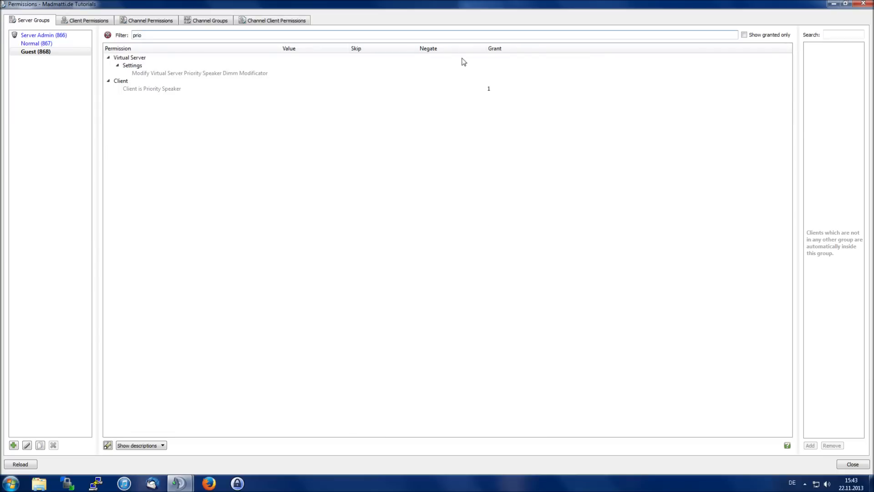
pyautogui.click(487, 90)
pyautogui.rightClick(487, 90)
pyautogui.click(509, 105)
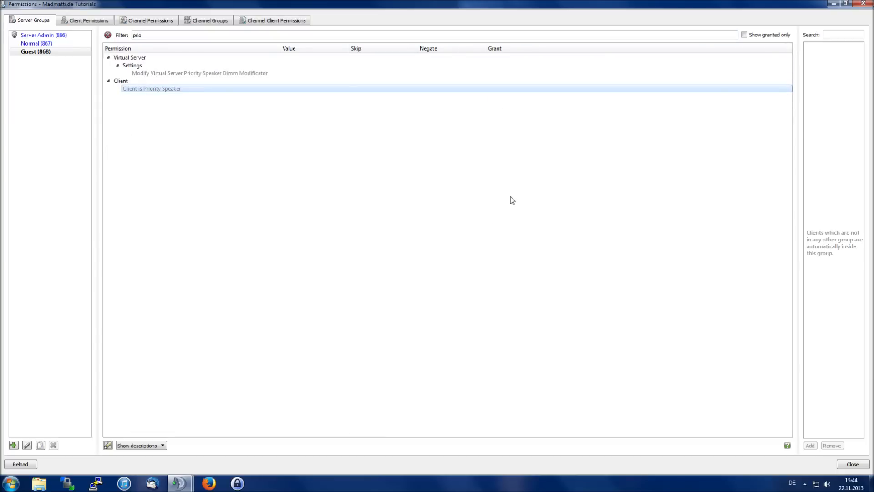
pyautogui.hotkey('ctrl', 'a')
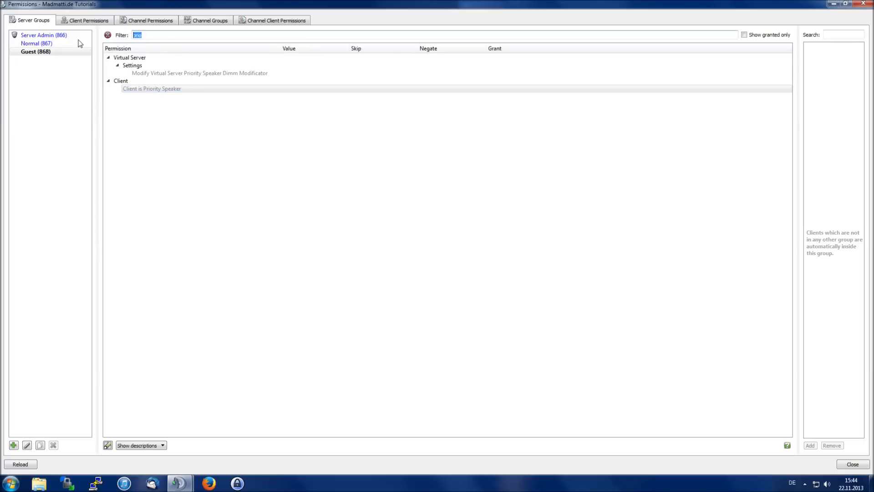
pyautogui.press('BackSpace')
pyautogui.click(86, 181)
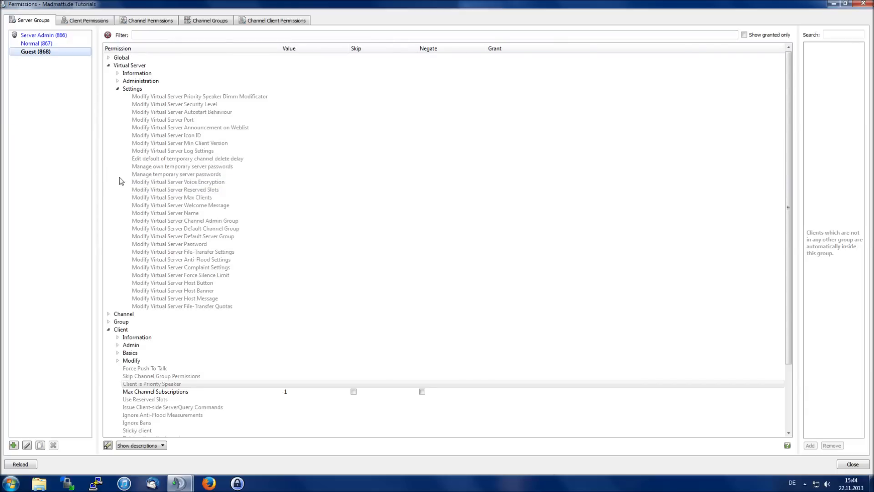
pyautogui.click(119, 178)
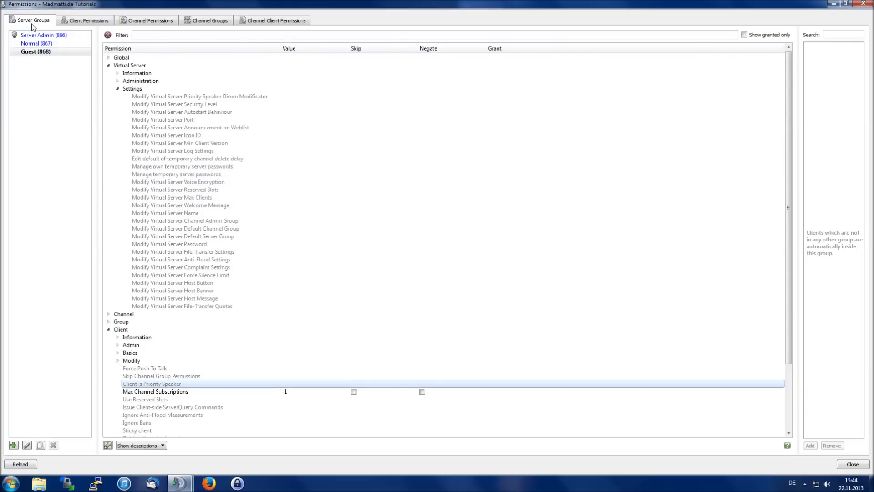
# Step: Look through the Client Permissions, Channel Permissions, Channel Groups and Channel Client Permissions levels, and return to Server Groups
pyautogui.click(89, 20)
pyautogui.click(146, 21)
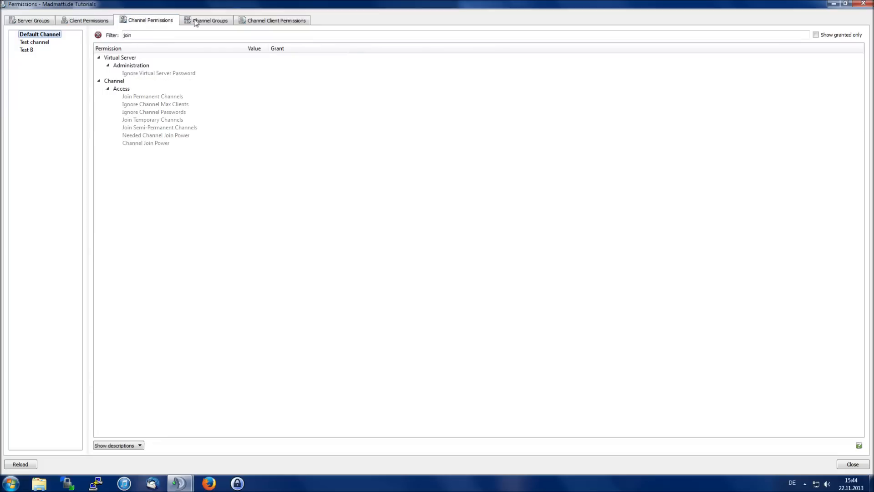
pyautogui.click(228, 21)
pyautogui.click(258, 22)
pyautogui.click(213, 22)
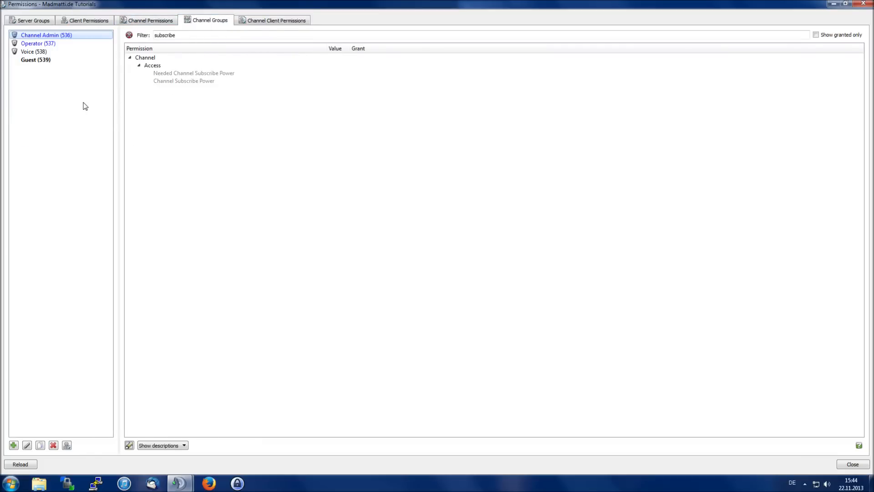
pyautogui.click(34, 20)
pyautogui.click(55, 176)
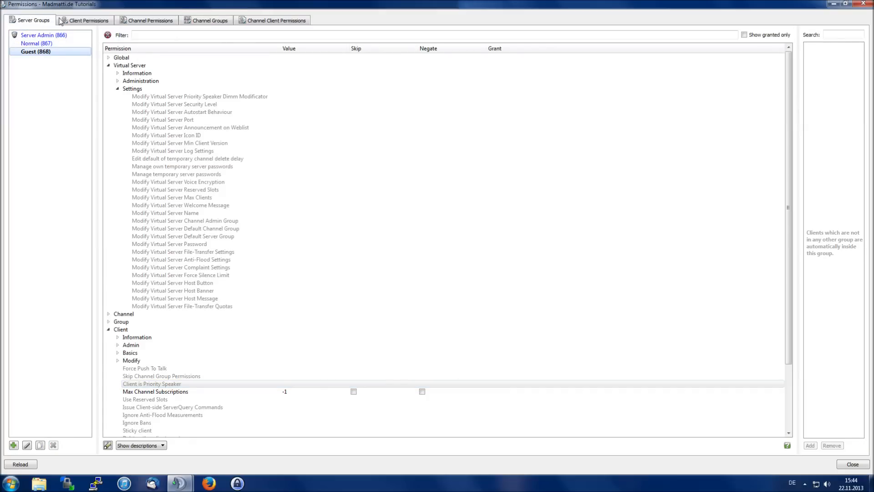
pyautogui.click(207, 21)
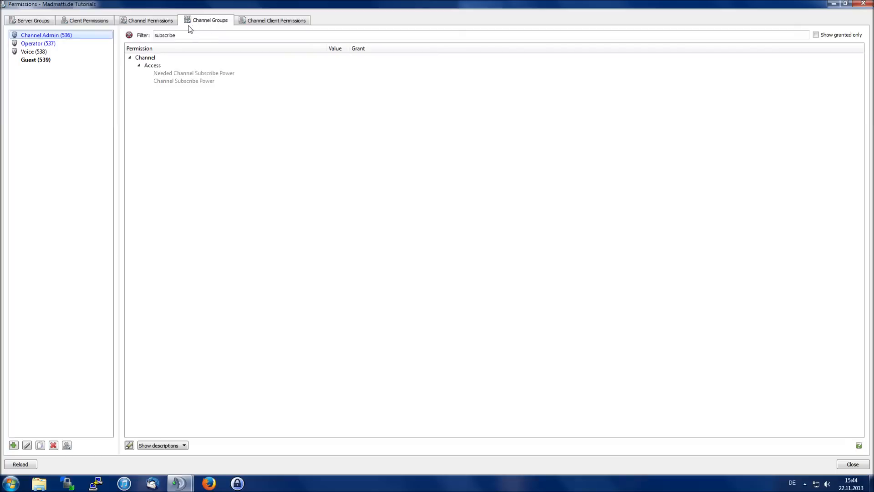
pyautogui.click(97, 21)
pyautogui.click(157, 21)
pyautogui.click(303, 23)
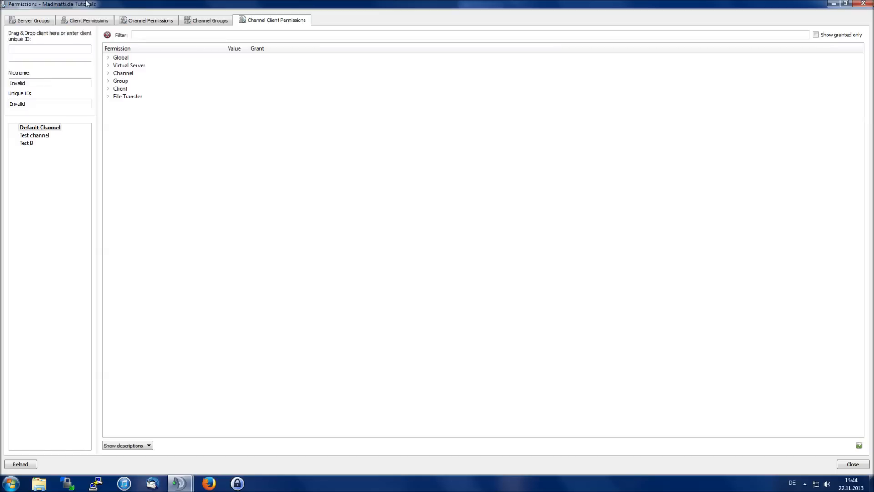
pyautogui.click(28, 20)
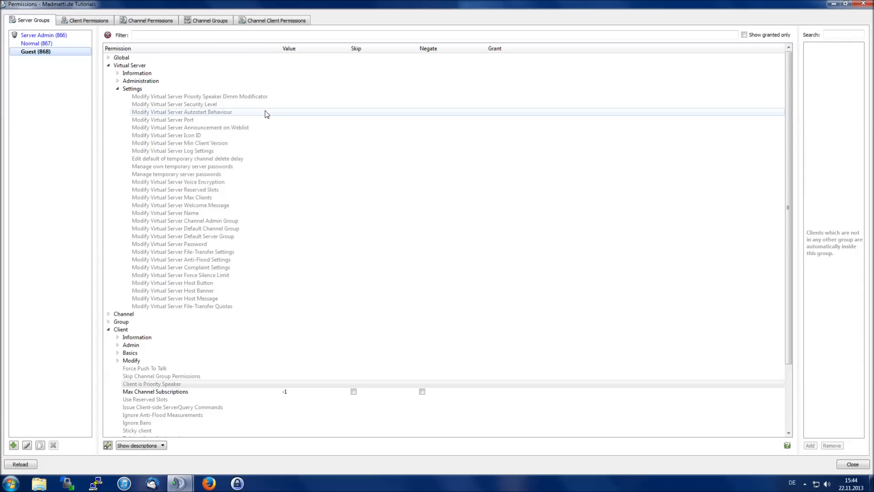
# Step: Compare the Channel Groups, Server Groups and Client Permissions levels, check the client list in the main window, and return to Permissions
pyautogui.moveTo(266, 114)
pyautogui.click(184, 21)
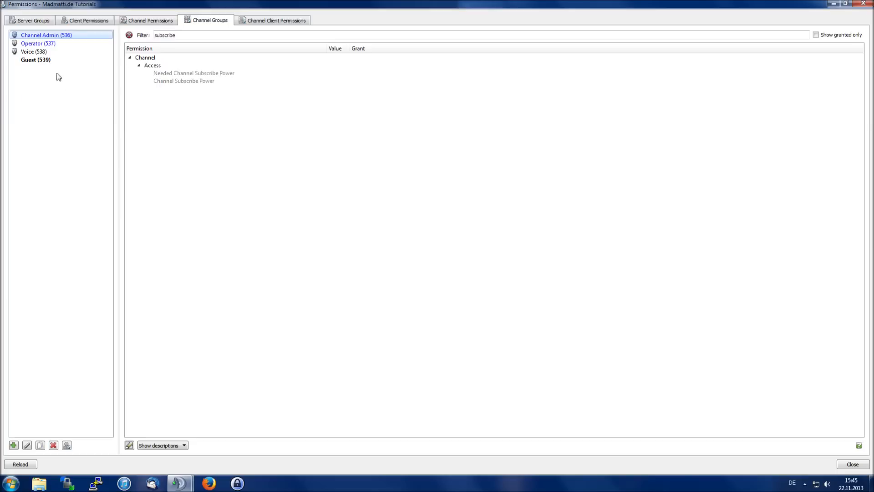
pyautogui.click(42, 18)
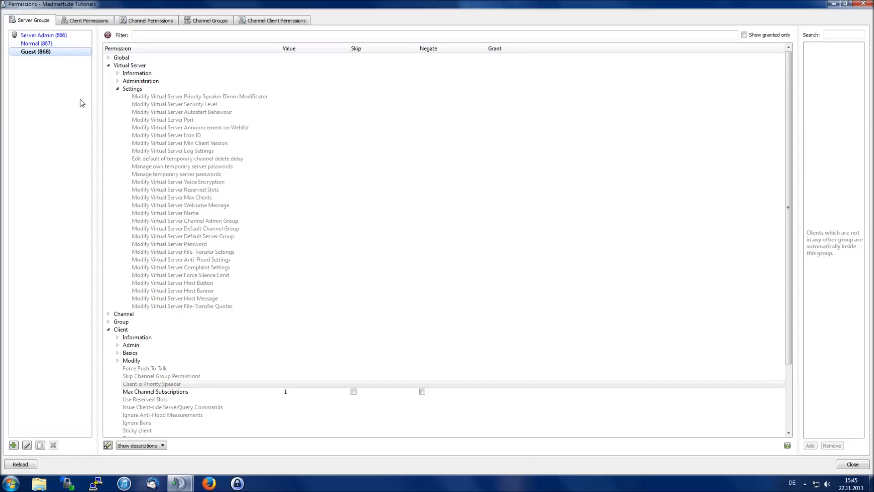
pyautogui.click(101, 24)
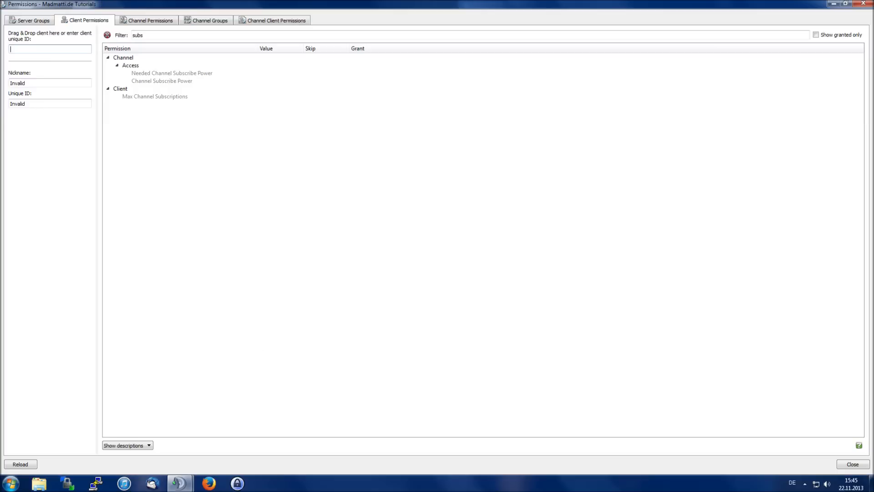
pyautogui.moveTo(179, 483)
pyautogui.click(163, 469)
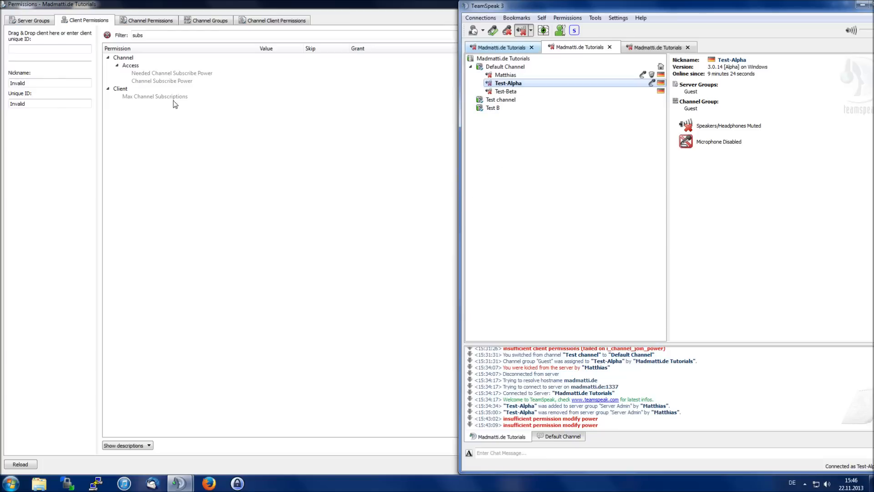
pyautogui.click(201, 170)
# Step: Filter the Guest server group's permissions by "talk" and set Client Talk Power to 25
pyautogui.click(21, 23)
pyautogui.click(145, 35)
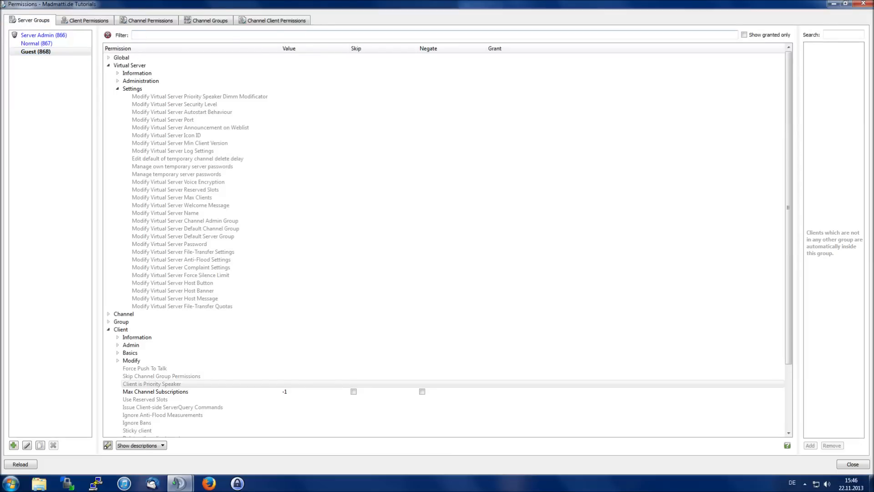
pyautogui.write('talk')
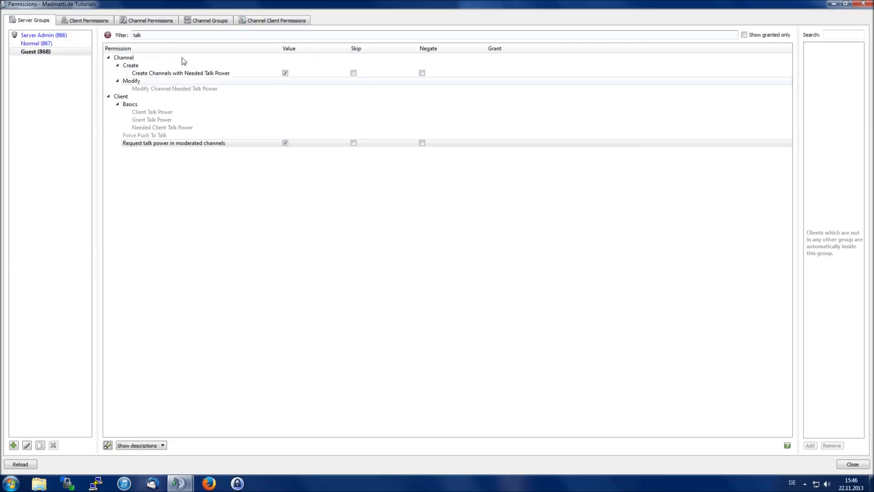
pyautogui.doubleClick(178, 113)
pyautogui.write('25')
pyautogui.press('Return')
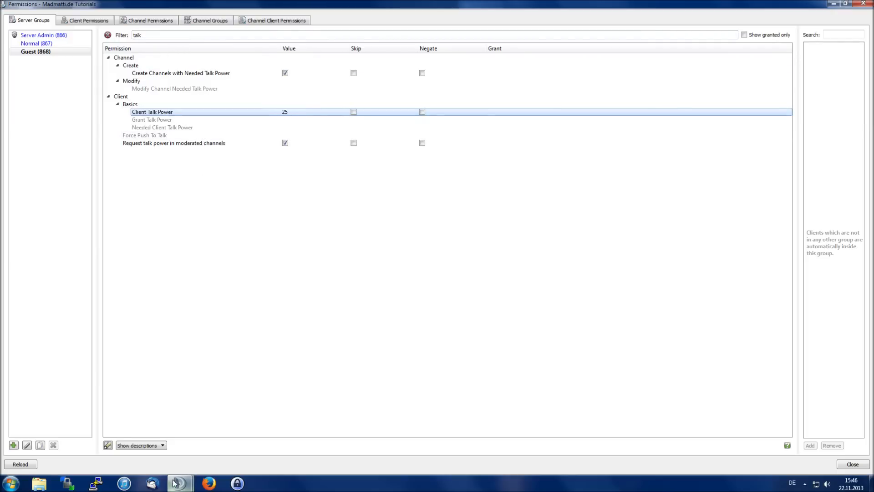
pyautogui.moveTo(179, 482)
pyautogui.click(110, 460)
pyautogui.rightClick(505, 67)
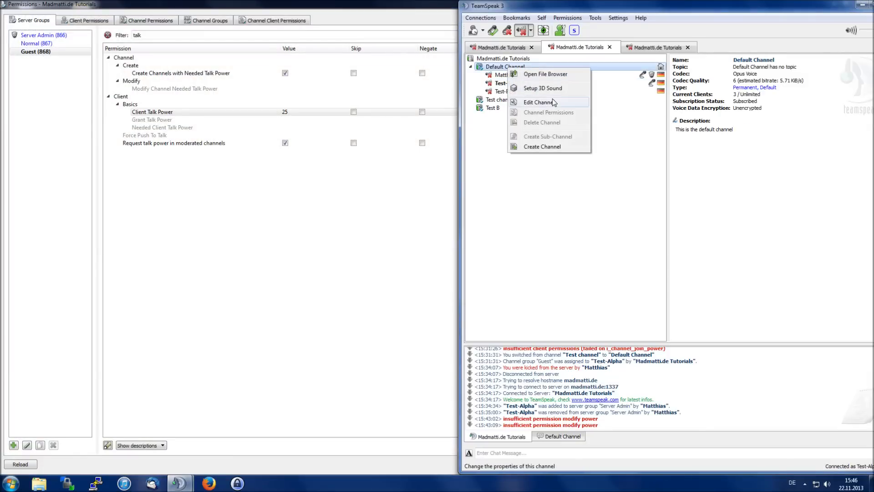
pyautogui.click(556, 114)
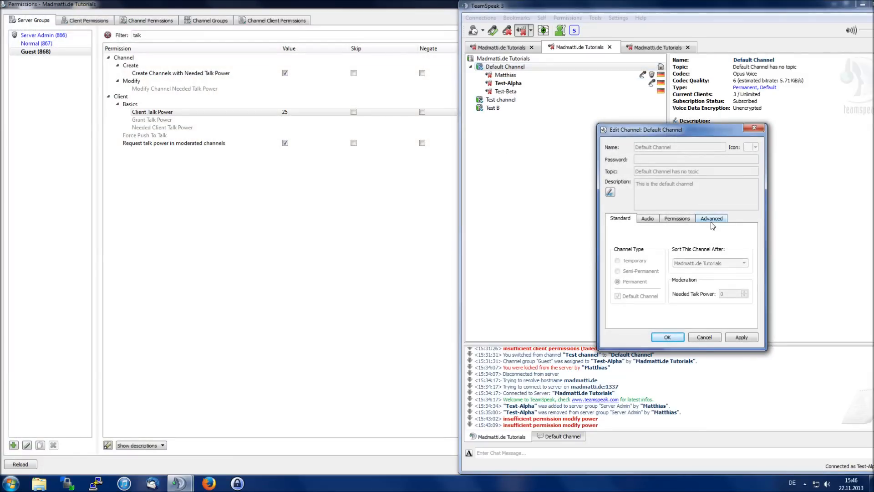
pyautogui.click(754, 128)
# Step: Edit the Default Channel from the server admin's connection and set its Needed Talk Power to 26
pyautogui.click(501, 47)
pyautogui.rightClick(524, 67)
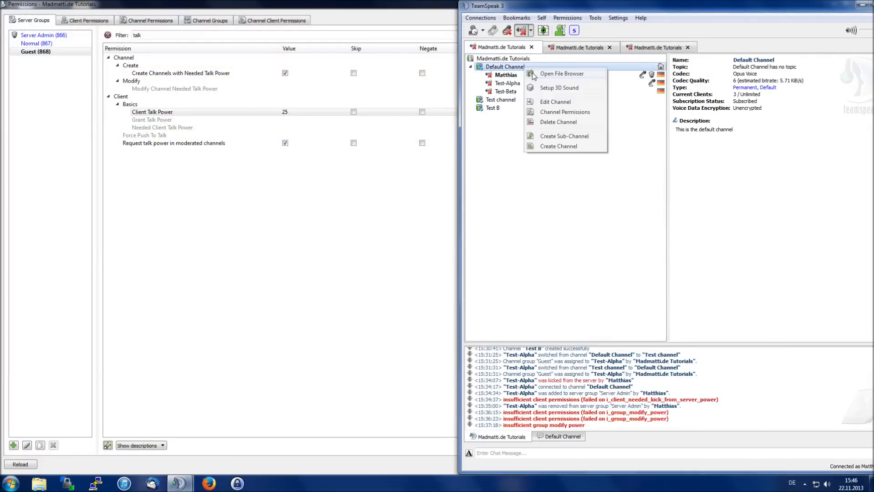
pyautogui.click(560, 102)
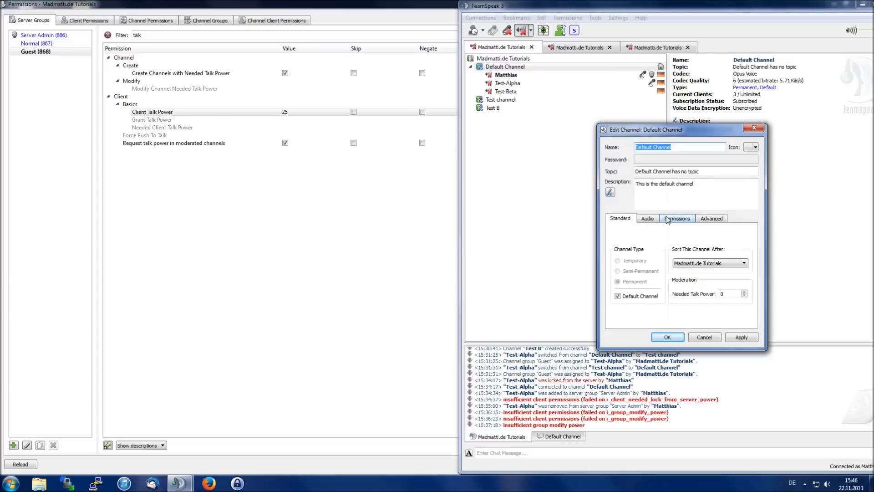
pyautogui.click(703, 218)
pyautogui.click(620, 218)
pyautogui.click(728, 293)
pyautogui.write('26')
pyautogui.click(667, 337)
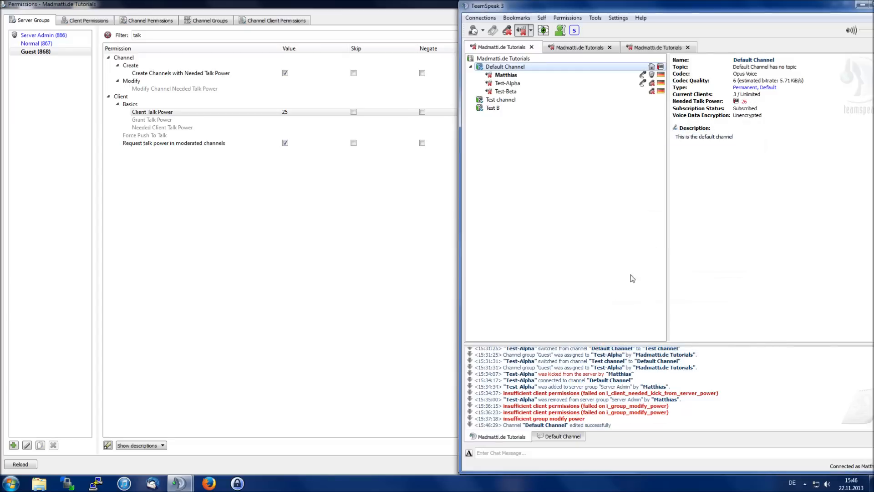
# Step: Check the client details of Test-Alpha and Test-Beta, and compare the talk permissions of the Guest and Normal server groups
pyautogui.click(565, 83)
pyautogui.click(562, 90)
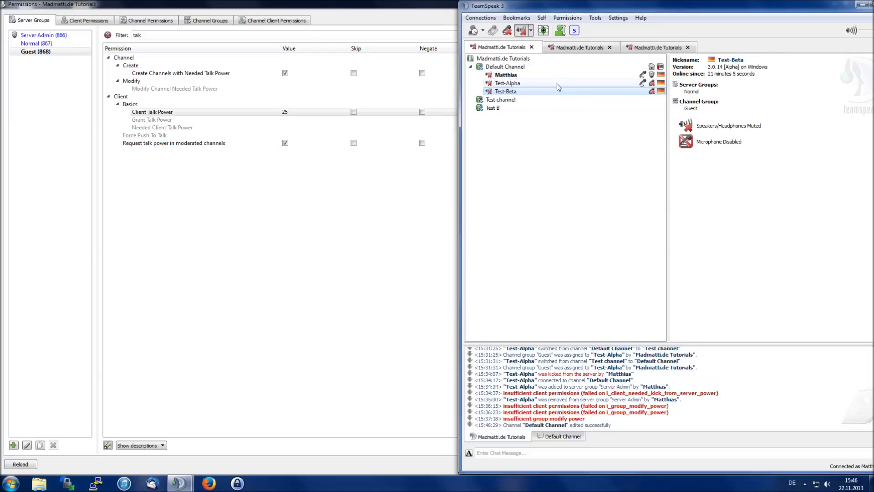
pyautogui.click(556, 84)
pyautogui.click(165, 168)
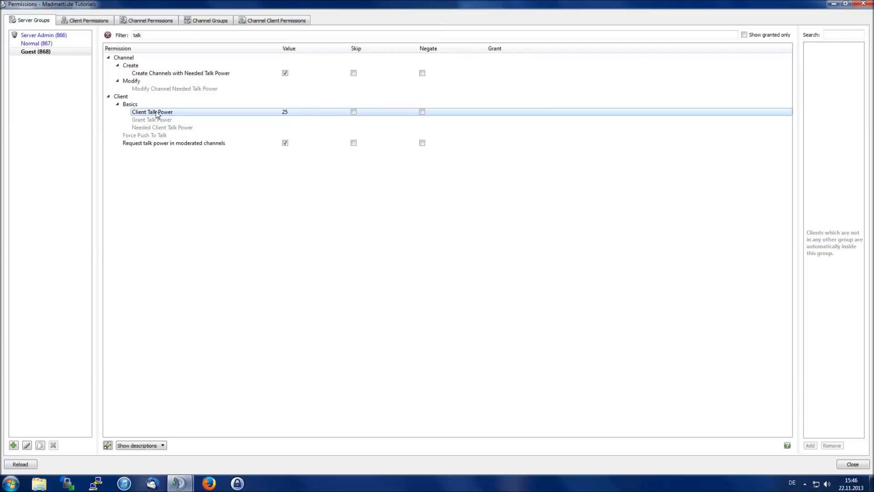
pyautogui.click(41, 44)
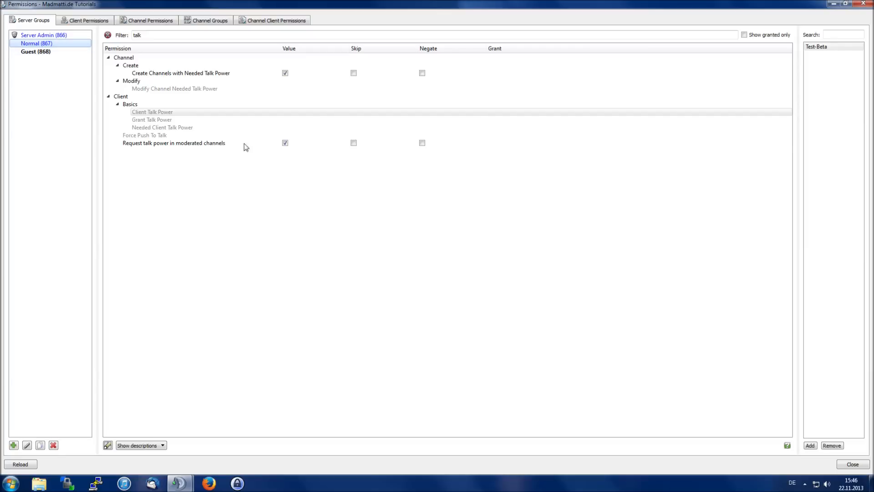
# Step: Set the Normal server group's Client Talk Power to 50
pyautogui.doubleClick(283, 113)
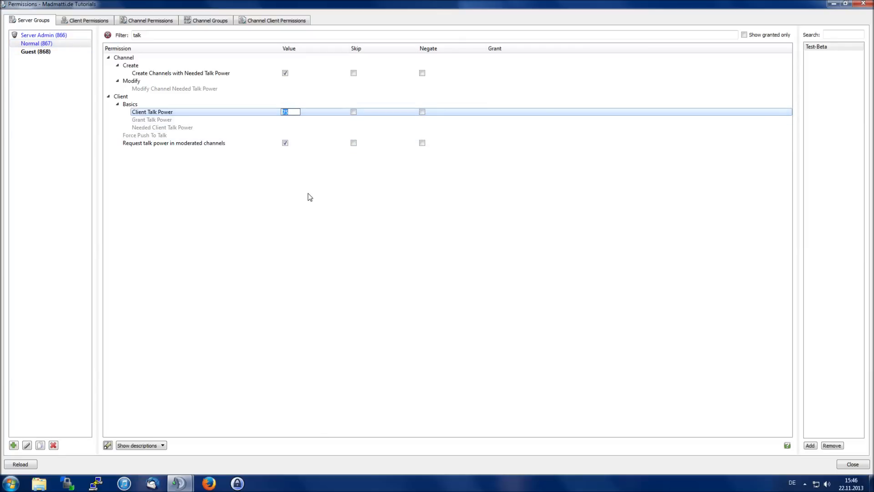
pyautogui.write('50')
pyautogui.press('Return')
# Step: Check the details of Test-Beta and Test-Alpha in the main window, and restore Permissions at a smaller size beside the client list
pyautogui.click(833, 4)
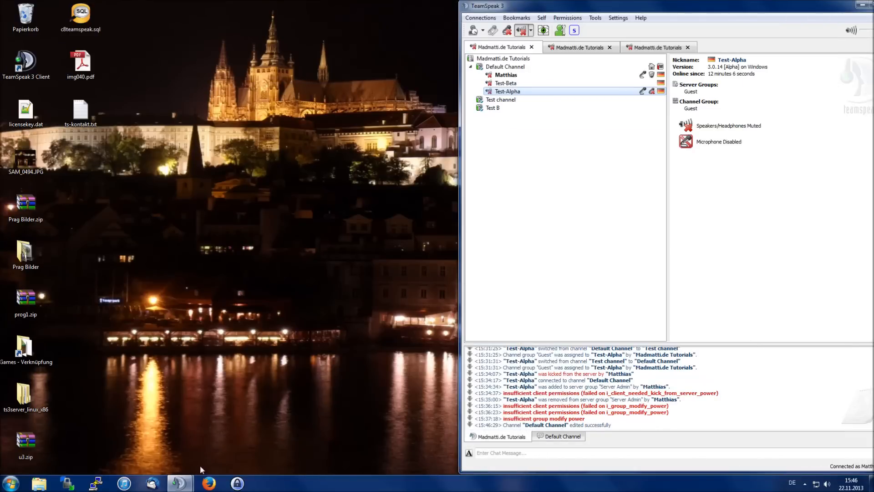
pyautogui.click(568, 83)
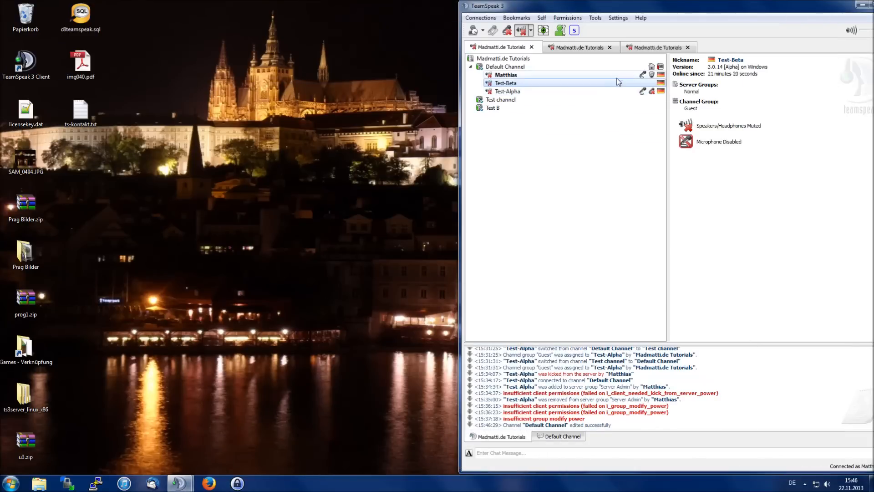
pyautogui.click(651, 91)
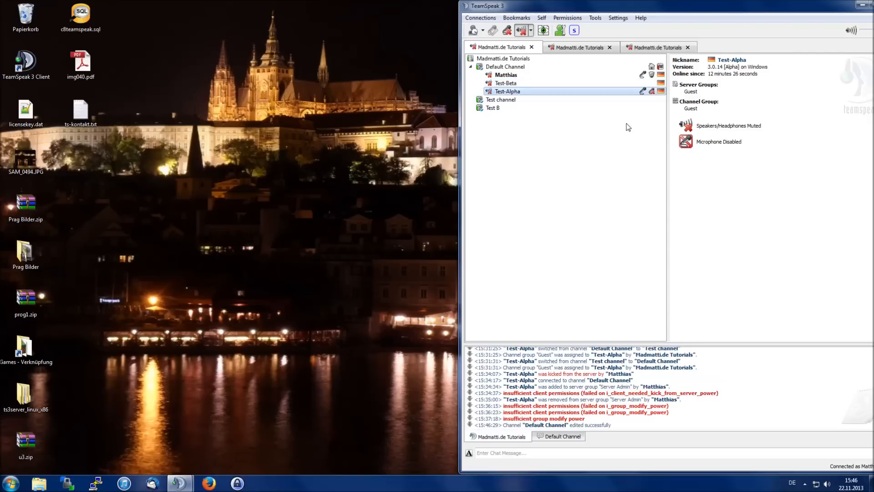
pyautogui.moveTo(180, 483)
pyautogui.click(236, 424)
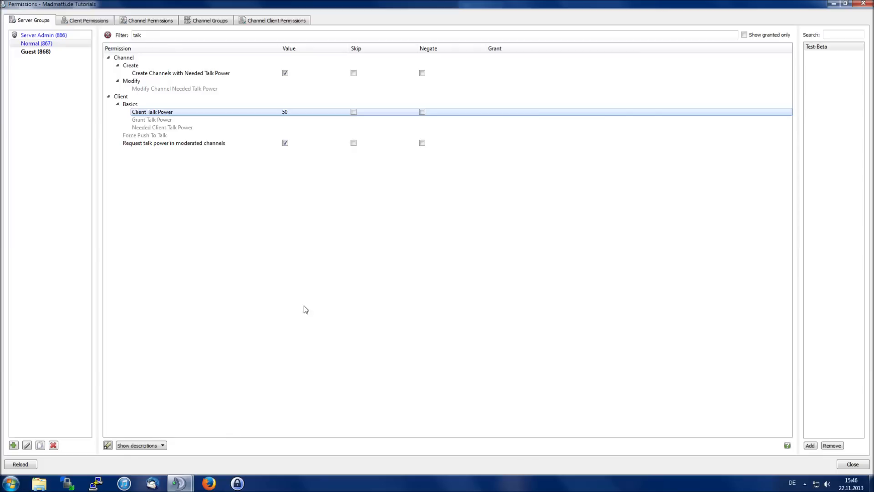
pyautogui.doubleClick(280, 4)
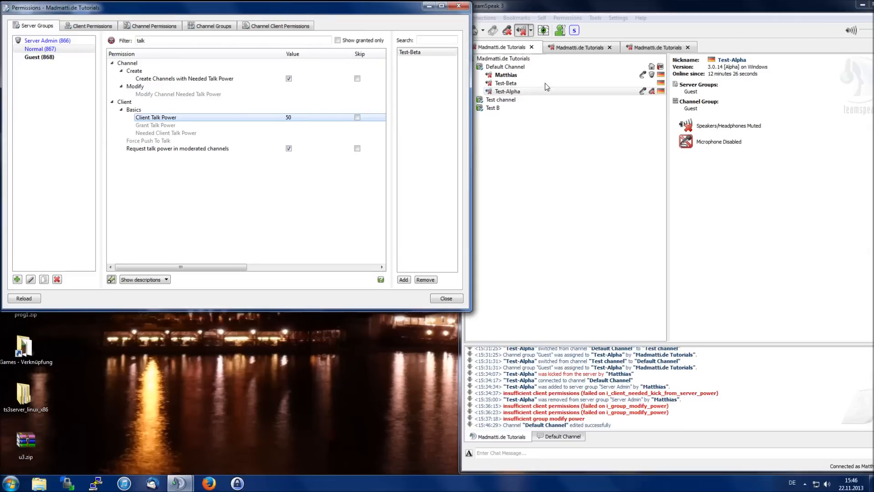
# Step: Load Test-Alpha's client permissions, filter them by "talk" and set Client Talk Power to 26
pyautogui.click(89, 27)
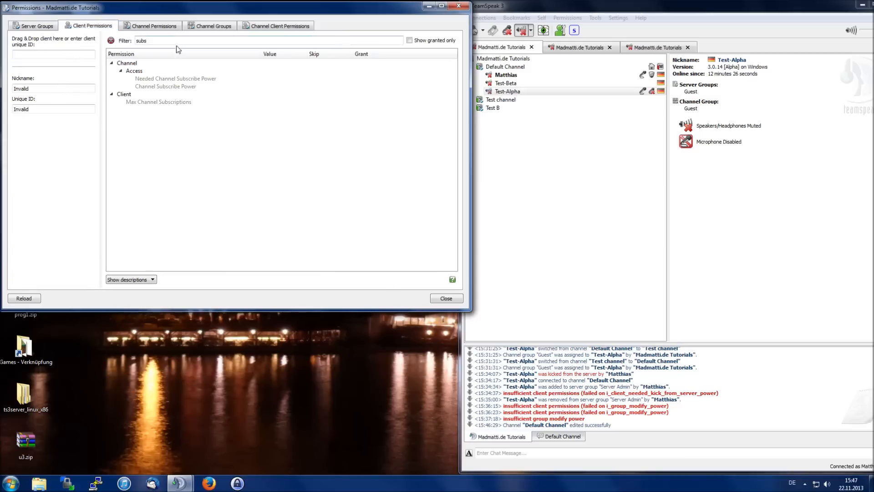
pyautogui.rightClick(511, 91)
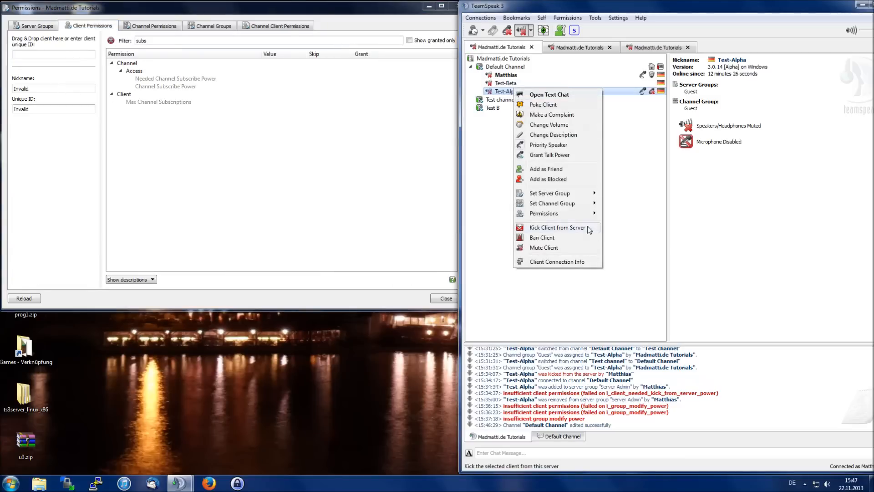
pyautogui.moveTo(577, 214)
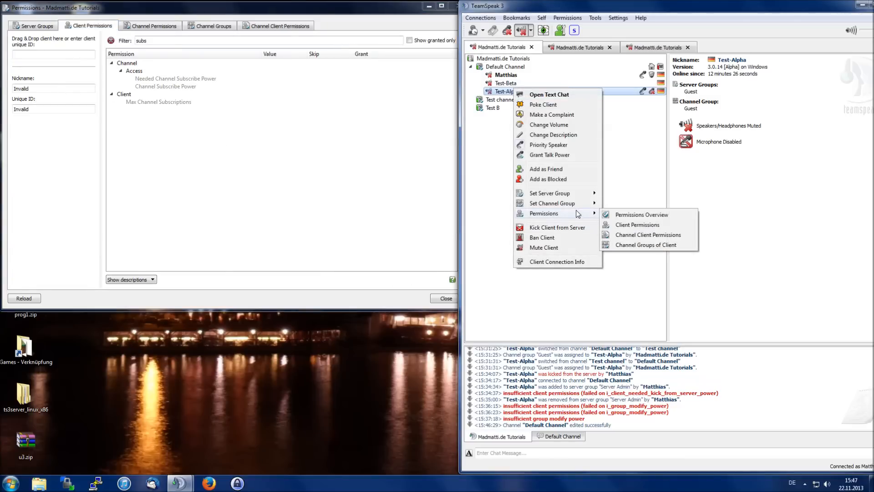
pyautogui.click(633, 225)
pyautogui.doubleClick(142, 41)
pyautogui.write('talk')
pyautogui.doubleClick(188, 117)
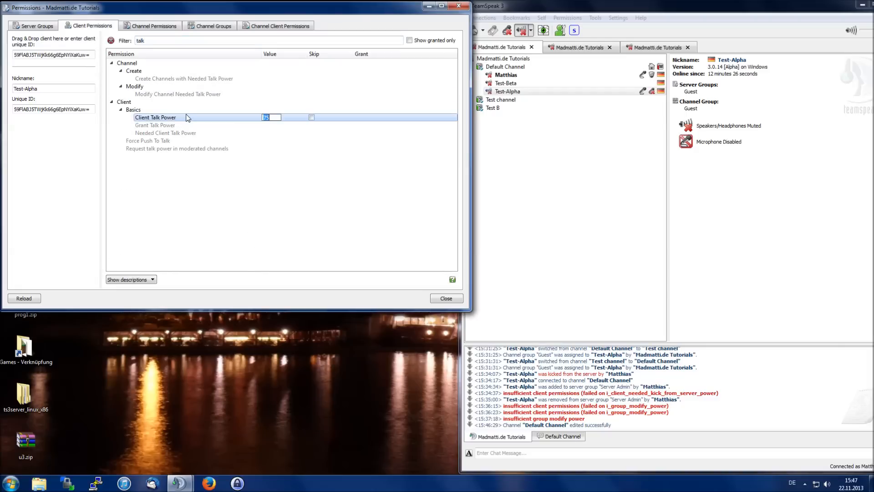
pyautogui.write('26')
pyautogui.press('Return')
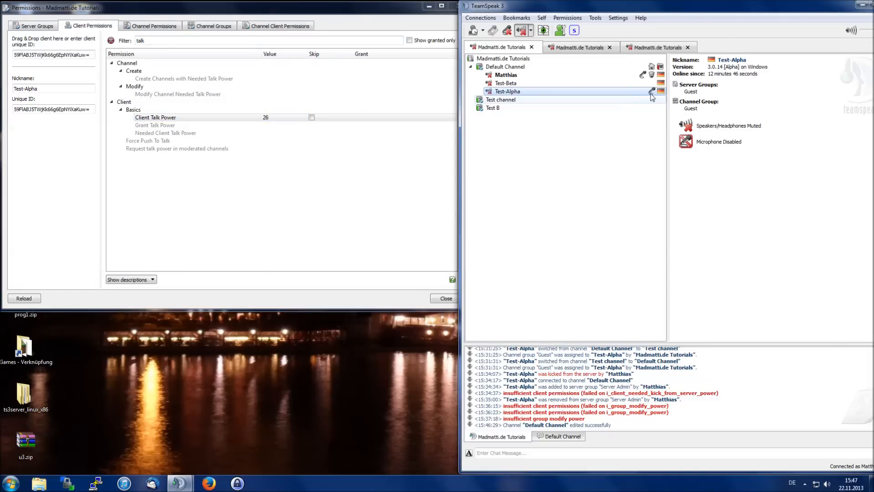
# Step: Check the Normal server group's talk permissions and remove the individual Client Talk Power from Test-Alpha's client permissions
pyautogui.click(36, 26)
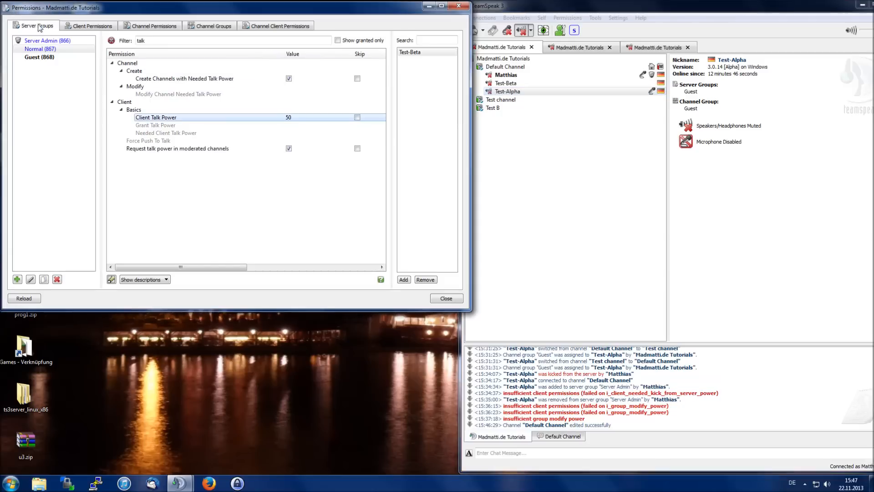
pyautogui.click(51, 49)
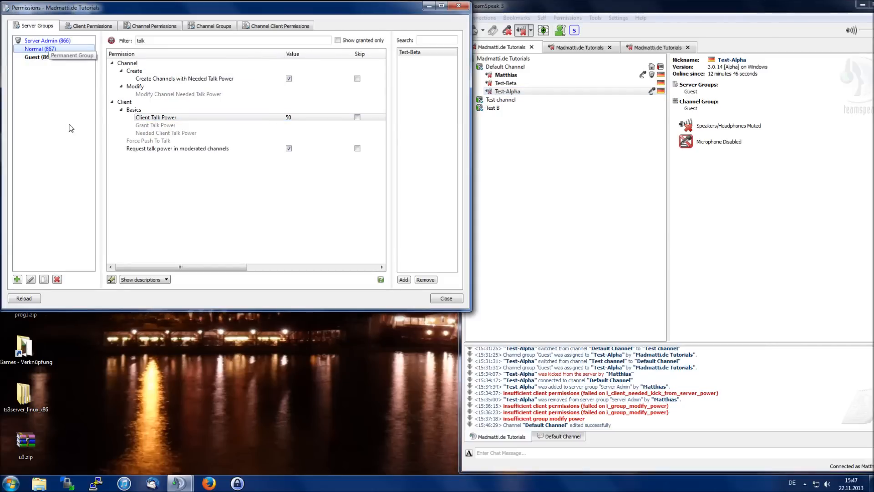
pyautogui.click(91, 26)
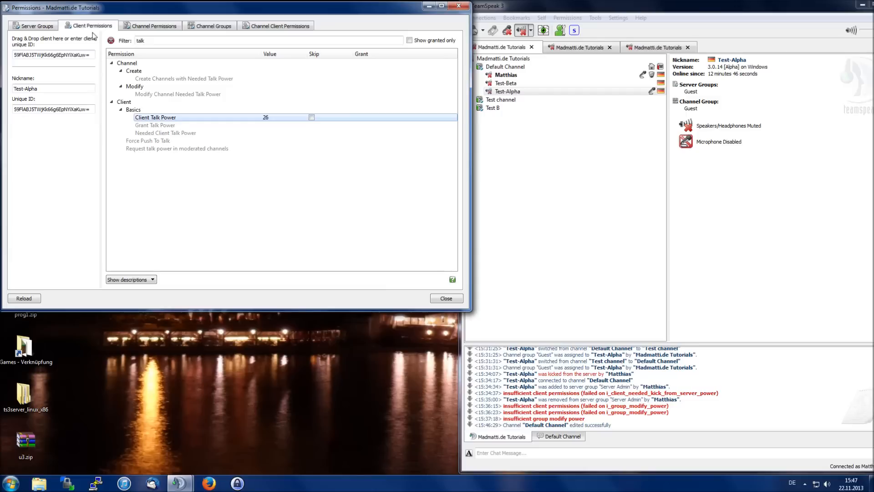
pyautogui.rightClick(186, 118)
pyautogui.click(214, 122)
# Step: Filter Test-Alpha's client permissions by "ignore bans" and enable Ignore Bans
pyautogui.hotkey('ctrl', 'f')
pyautogui.write('ignore bans')
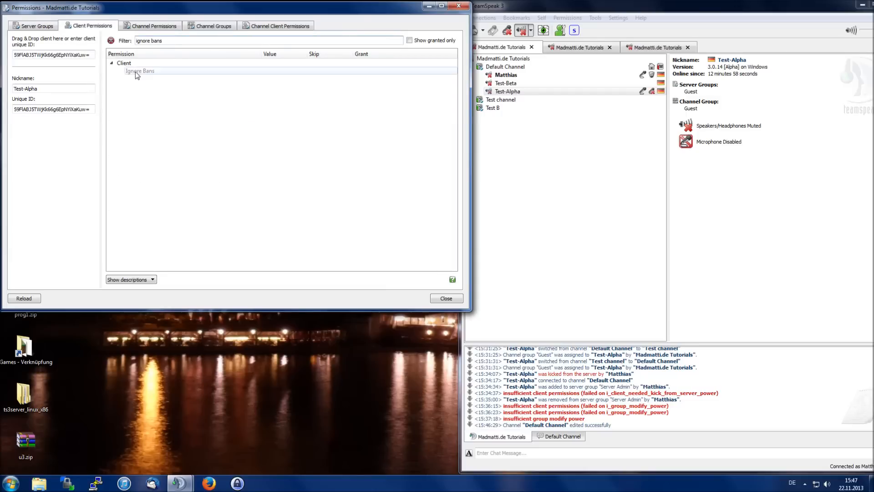
pyautogui.doubleClick(135, 72)
# Step: Try to ban Test-Alpha for 1 hour with the reason "Kinderschutz" and inspect the permission name in the server log
pyautogui.click(505, 91)
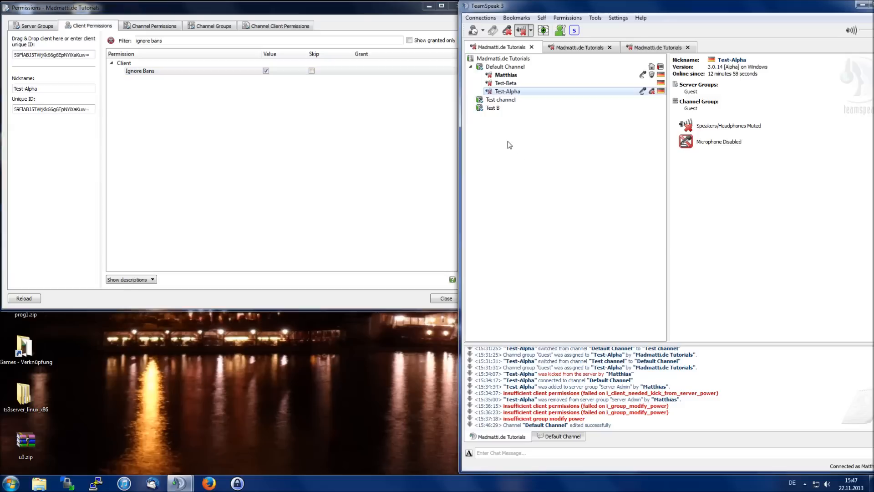
pyautogui.rightClick(506, 91)
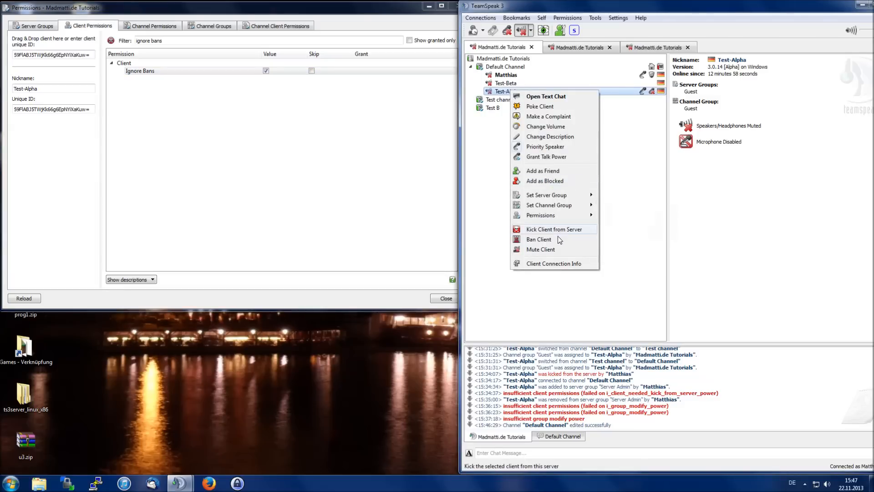
pyautogui.click(541, 239)
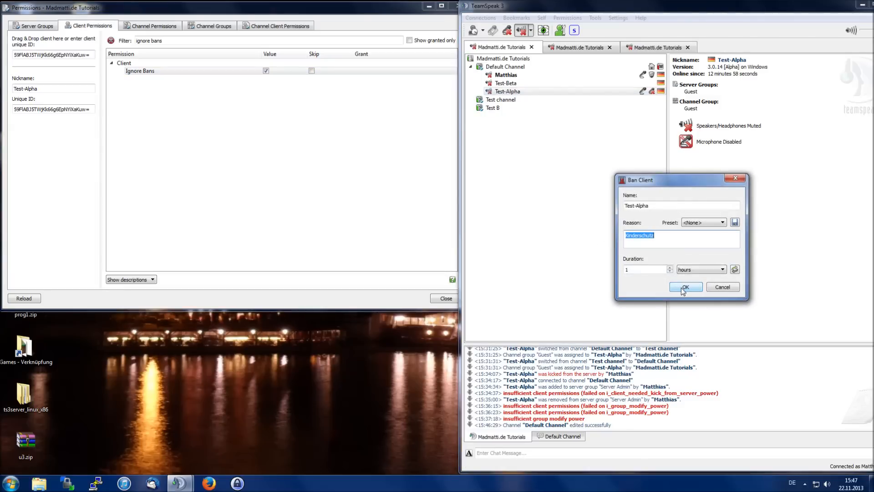
pyautogui.click(683, 287)
pyautogui.moveTo(589, 425); pyautogui.dragTo(661, 430)
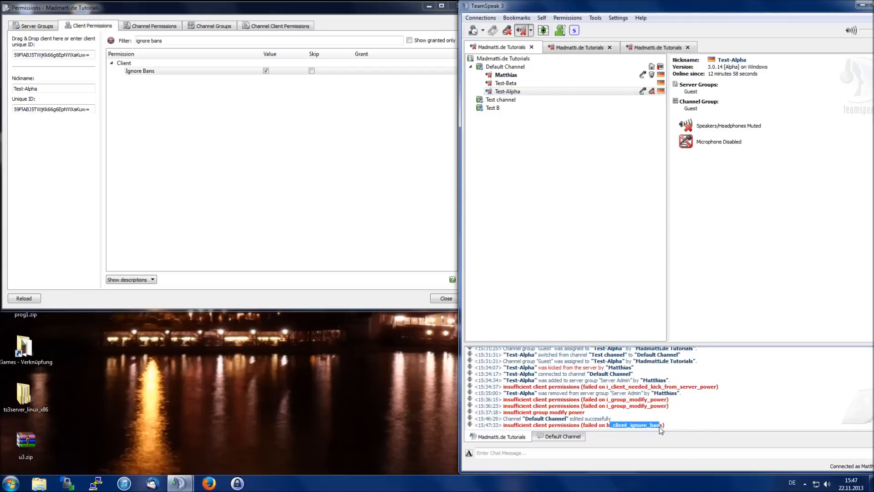
# Step: Remove the Ignore Bans permission from Test-Alpha's client permissions
pyautogui.click(294, 228)
pyautogui.rightClick(168, 74)
pyautogui.click(185, 80)
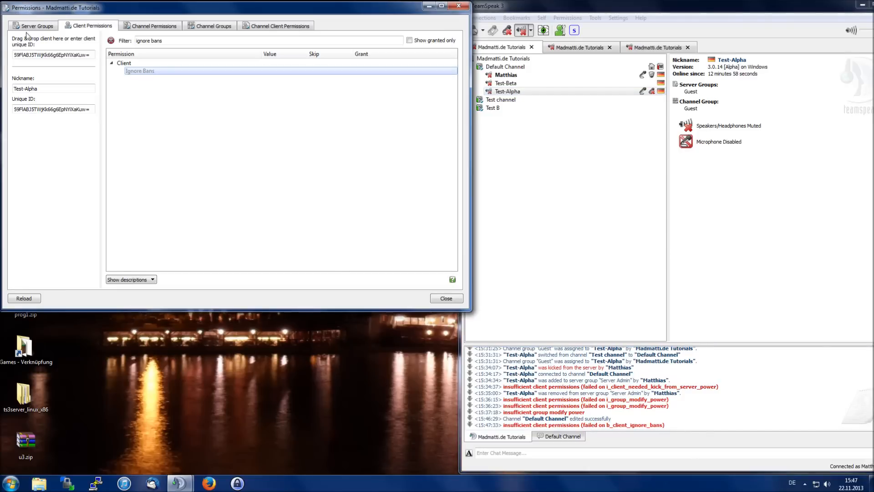
# Step: Filter the server group permissions by "ignore bans" and compare the setting across Server Admin, Normal and Guest
pyautogui.click(28, 27)
pyautogui.click(44, 42)
pyautogui.hotkey('ctrl', 'a')
pyautogui.write('ignore ')
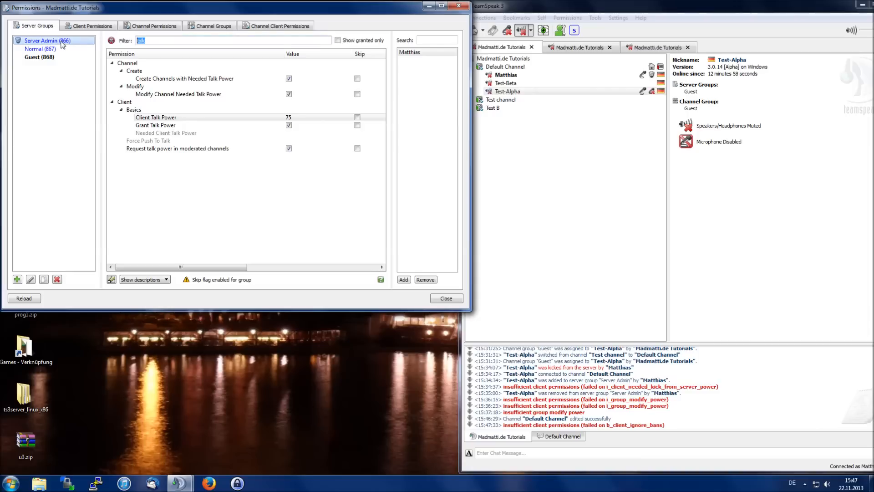
pyautogui.write('bans')
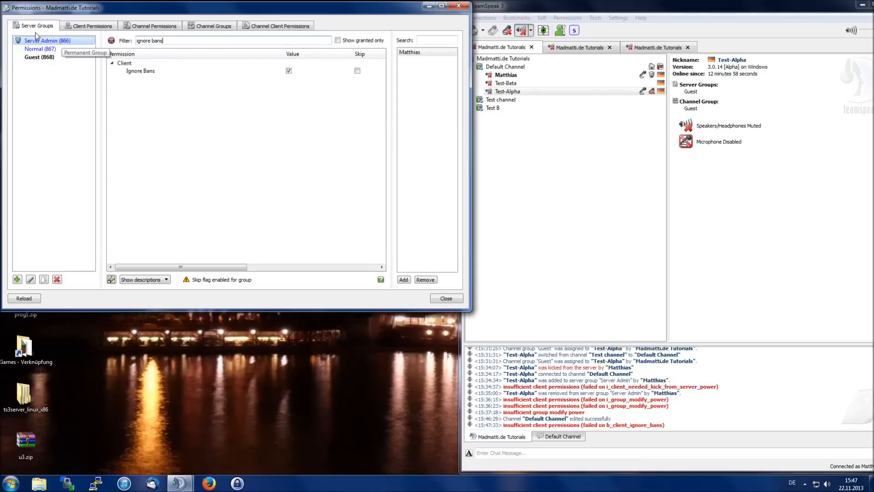
pyautogui.click(146, 72)
pyautogui.click(60, 49)
pyautogui.click(60, 57)
pyautogui.click(56, 41)
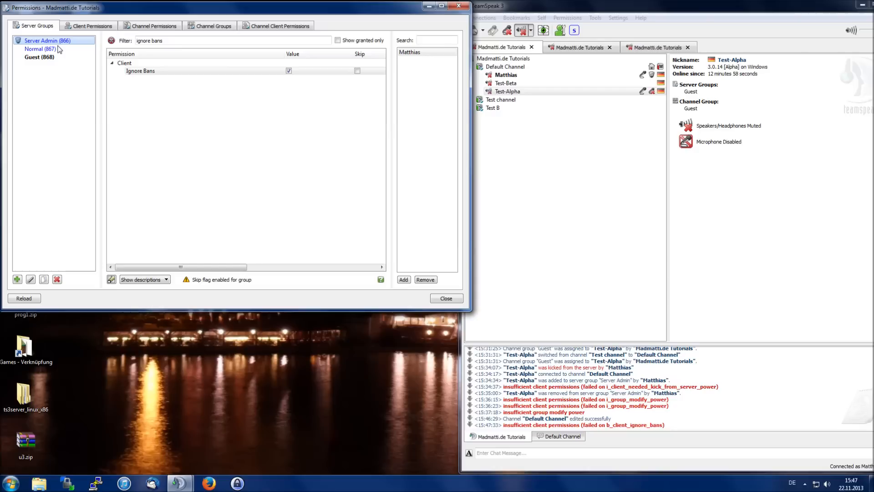
pyautogui.click(80, 26)
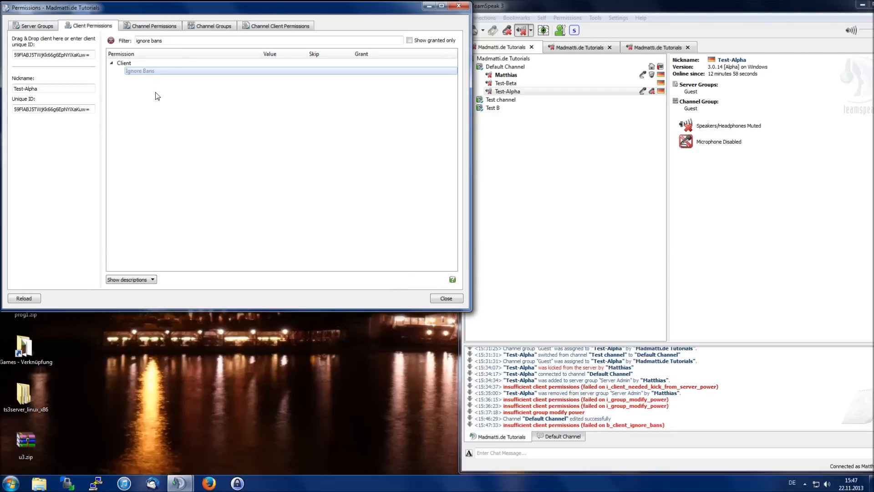
pyautogui.click(48, 27)
pyautogui.click(91, 27)
pyautogui.click(146, 29)
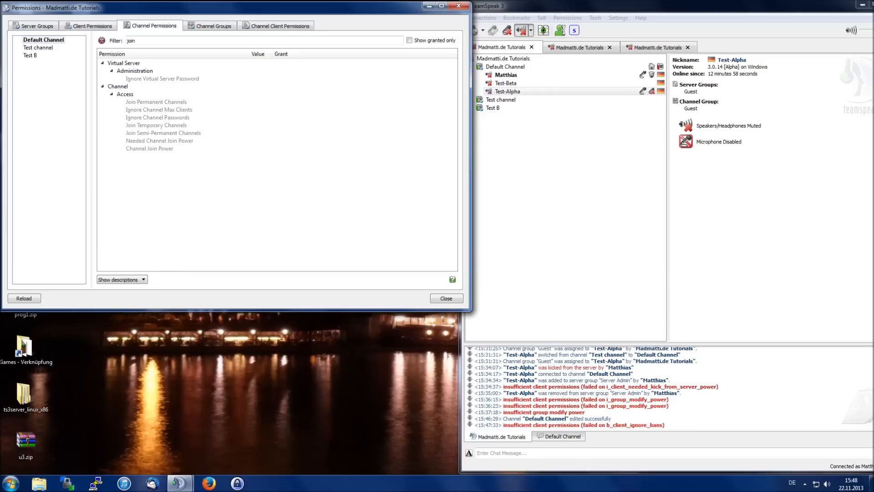
pyautogui.doubleClick(131, 41)
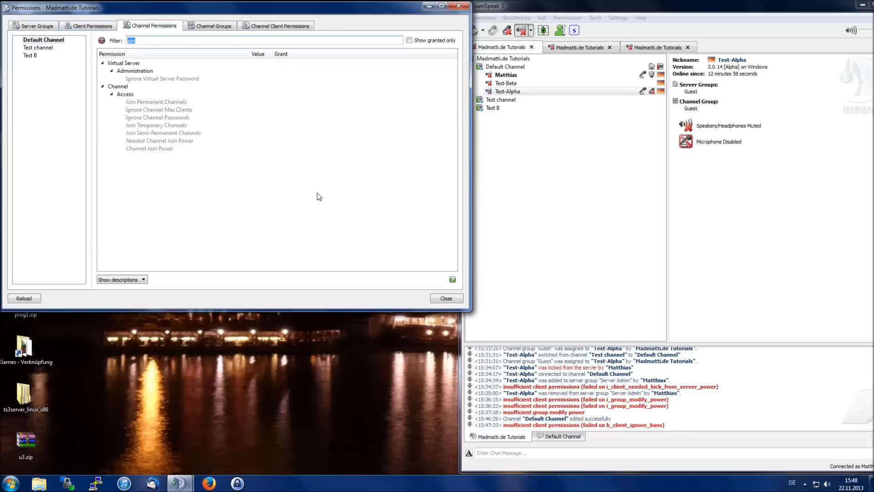
pyautogui.click(200, 142)
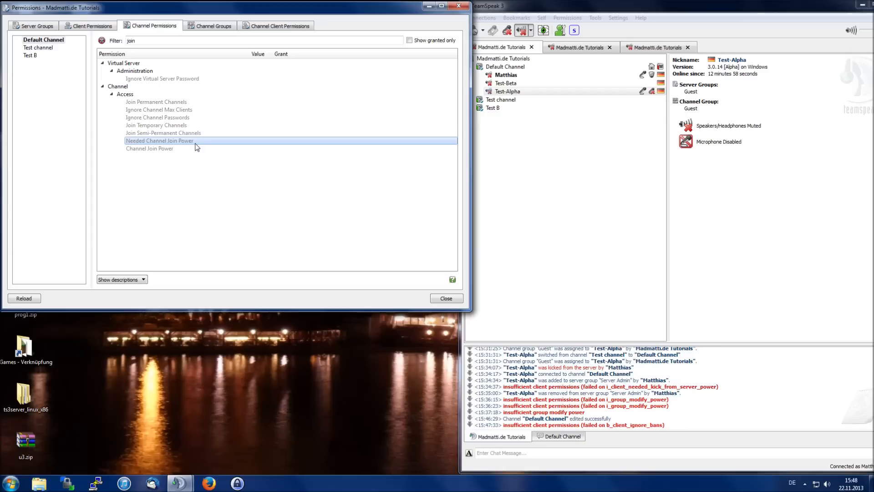
pyautogui.moveTo(197, 146)
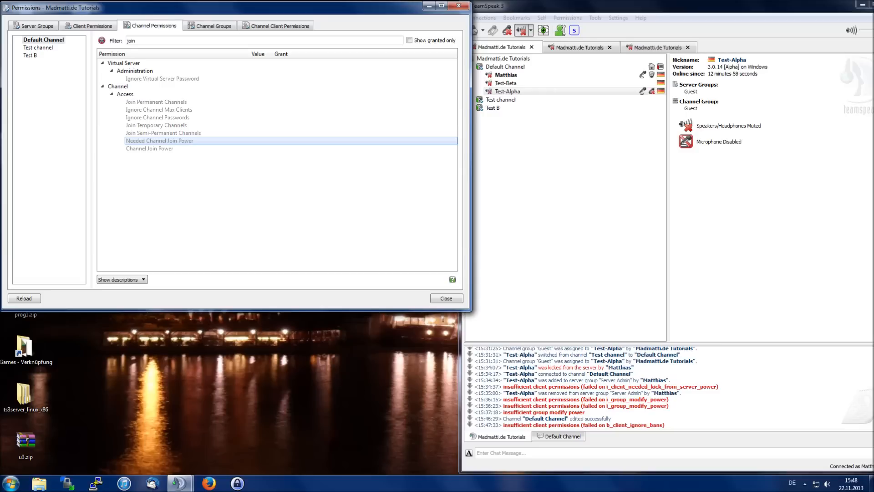
# Step: Filter the Default Channel's permissions by "subsc" and examine Needed Channel Subscribe Power
pyautogui.press('BackSpace')
pyautogui.press('BackSpace')
pyautogui.press('BackSpace')
pyautogui.press('BackSpace')
pyautogui.write('subsc')
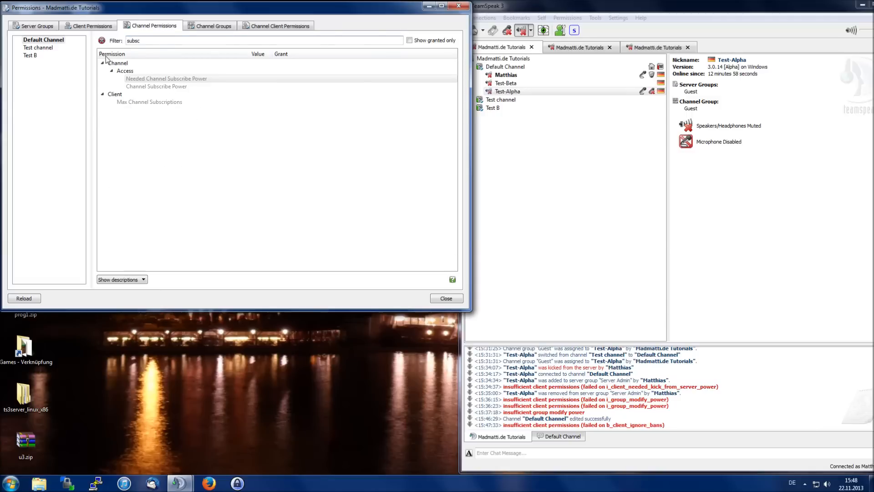
pyautogui.click(163, 79)
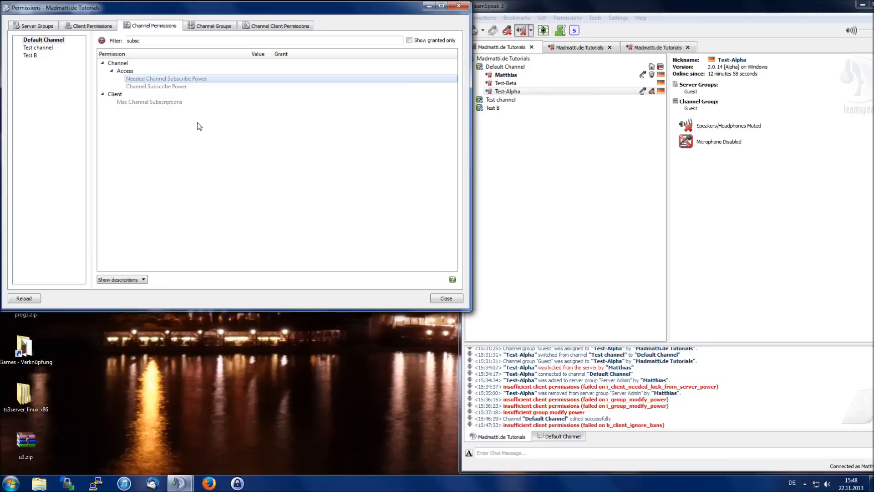
# Step: Filter the Default Channel's permissions by "poke" and examine Needed Client Poke Power
pyautogui.moveTo(141, 40); pyautogui.dragTo(50, 47)
pyautogui.click(179, 136)
pyautogui.moveTo(144, 41); pyautogui.dragTo(92, 46)
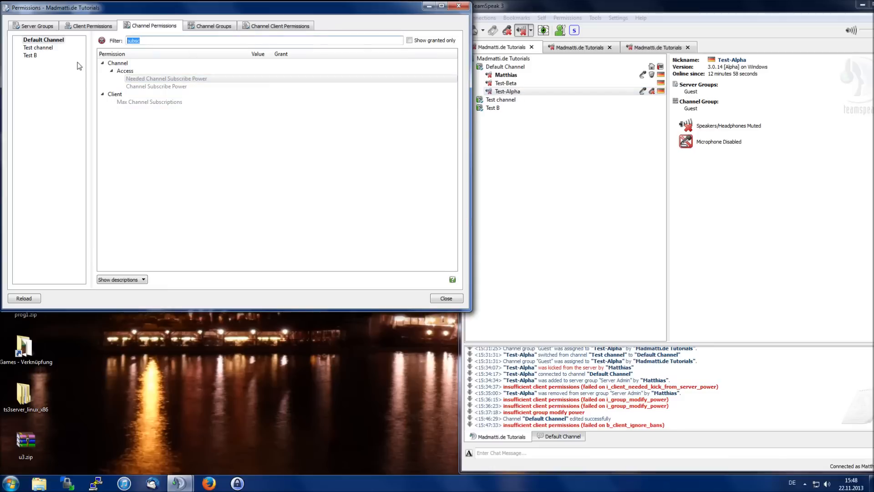
pyautogui.write('poke')
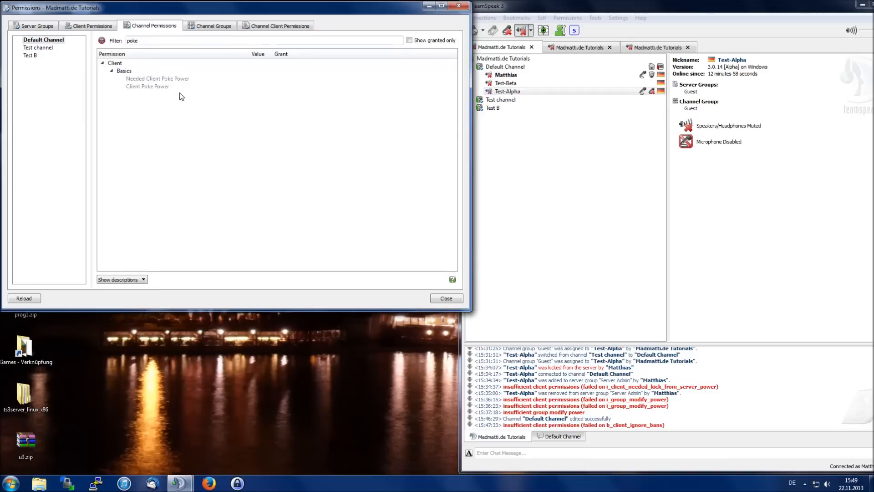
pyautogui.click(177, 79)
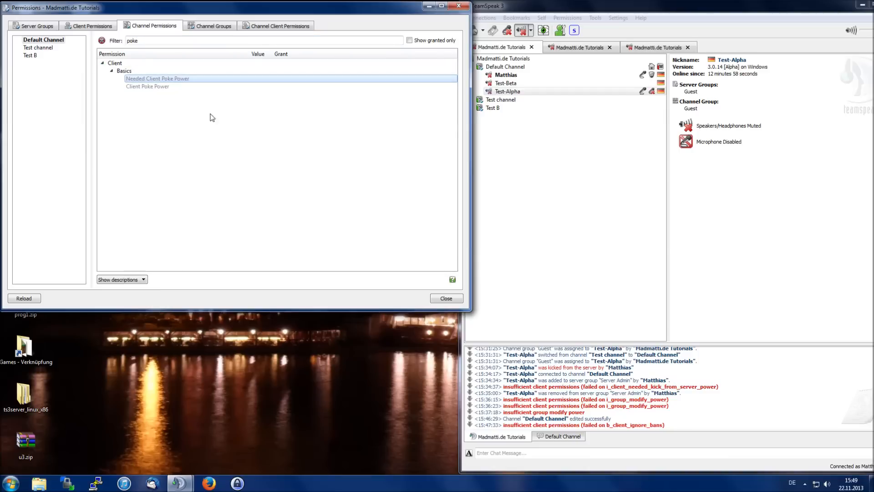
# Step: Poke Test-Beta in the Default Channel from Test-Alpha's connection without a reason, and dismiss the poke notification
pyautogui.click(557, 150)
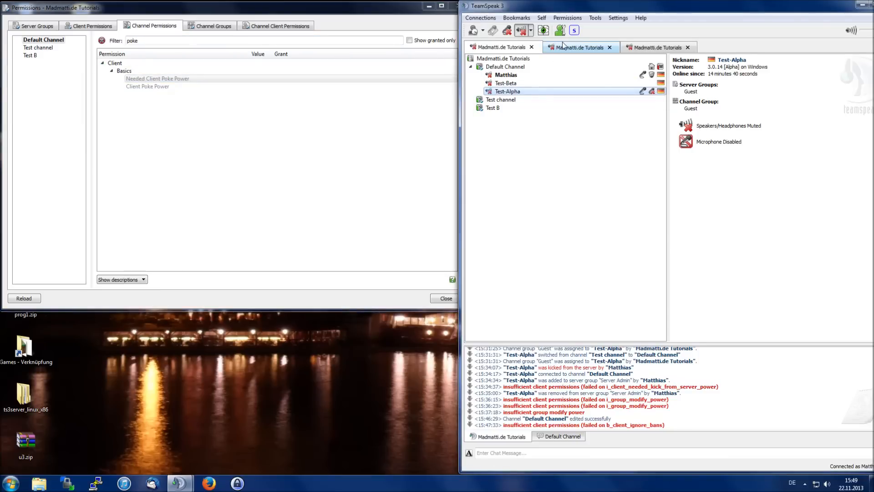
pyautogui.click(582, 47)
pyautogui.rightClick(504, 83)
pyautogui.click(533, 103)
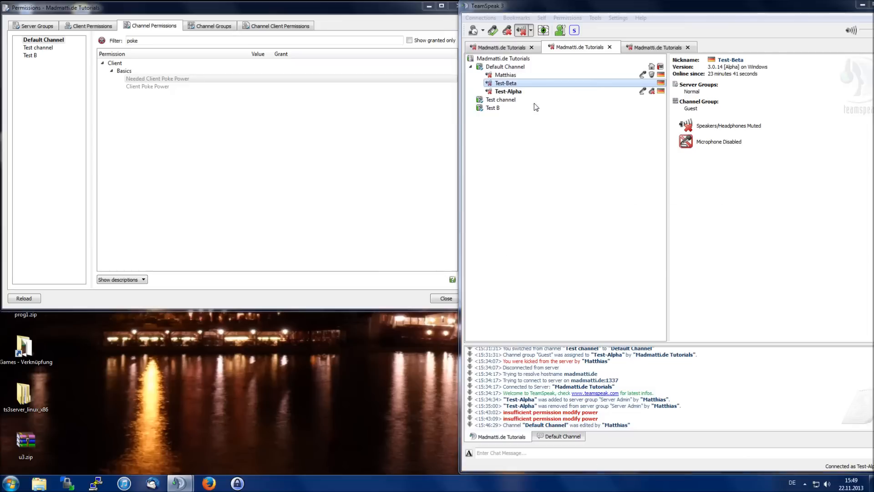
pyautogui.press('Return')
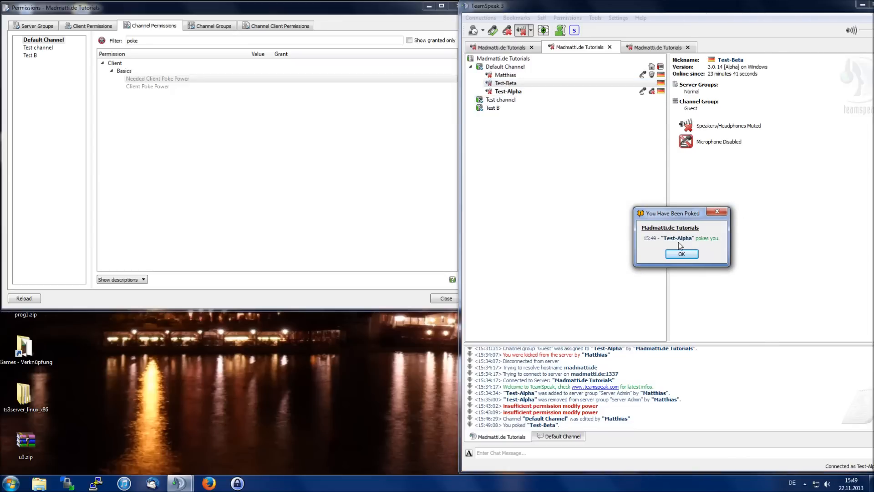
pyautogui.click(688, 256)
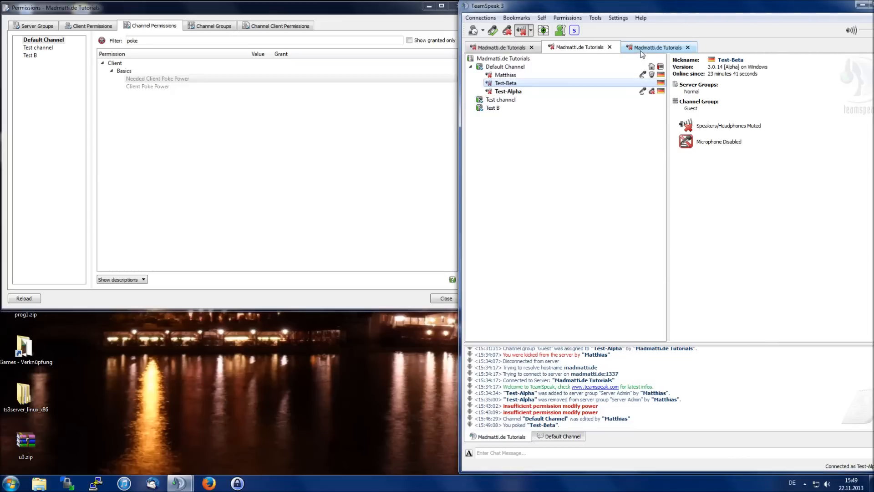
# Step: Move Test-Beta from the Default Channel into Test channel using the admin connection
pyautogui.click(505, 47)
pyautogui.moveTo(506, 83); pyautogui.dragTo(511, 100)
pyautogui.click(501, 91)
# Step: Set Needed Client Poke Power to 75 in Test channel's channel permissions
pyautogui.click(39, 47)
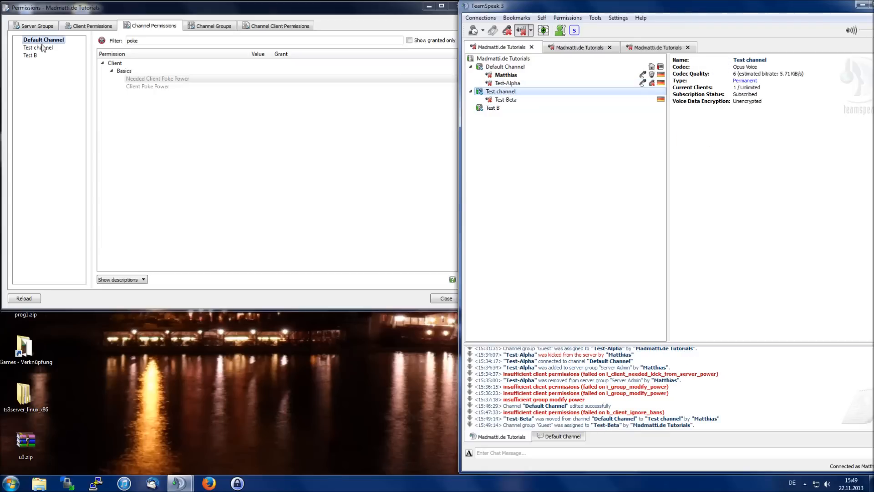
pyautogui.doubleClick(145, 78)
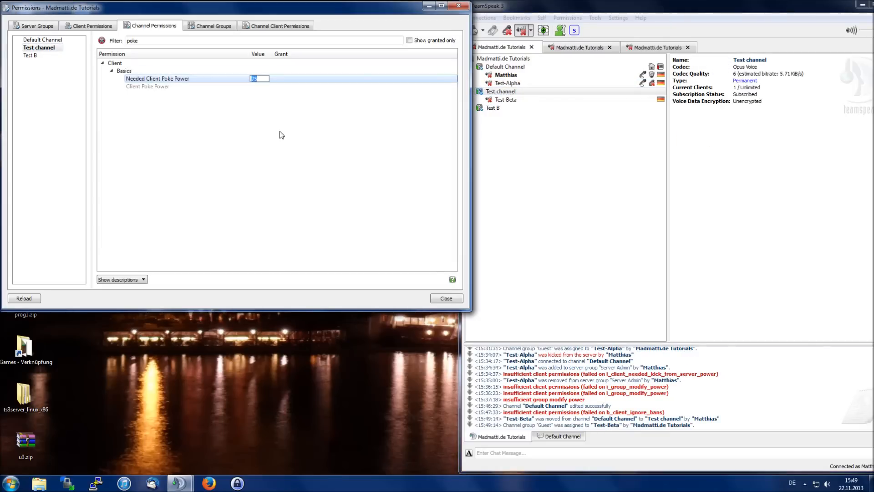
pyautogui.press('Return')
# Step: Try to poke Test-Beta in Test channel from Test-Alpha's connection, and examine the resulting server log entry
pyautogui.click(546, 119)
pyautogui.click(578, 47)
pyautogui.rightClick(503, 92)
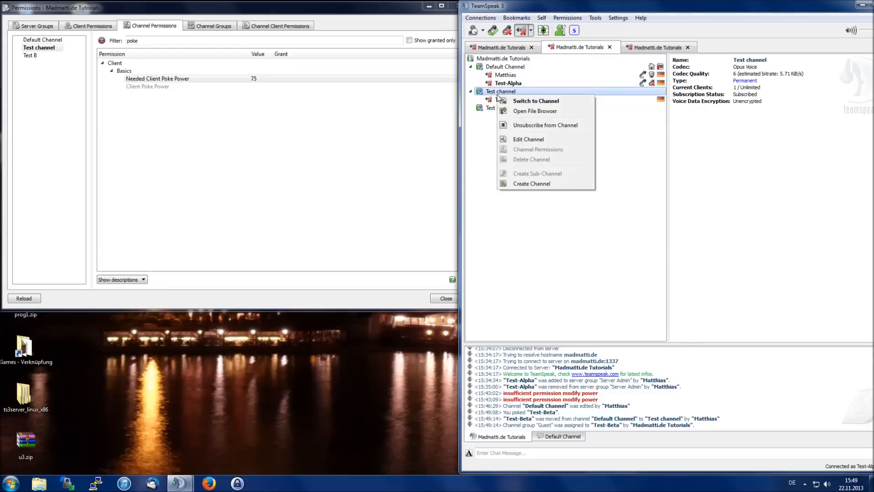
pyautogui.rightClick(496, 99)
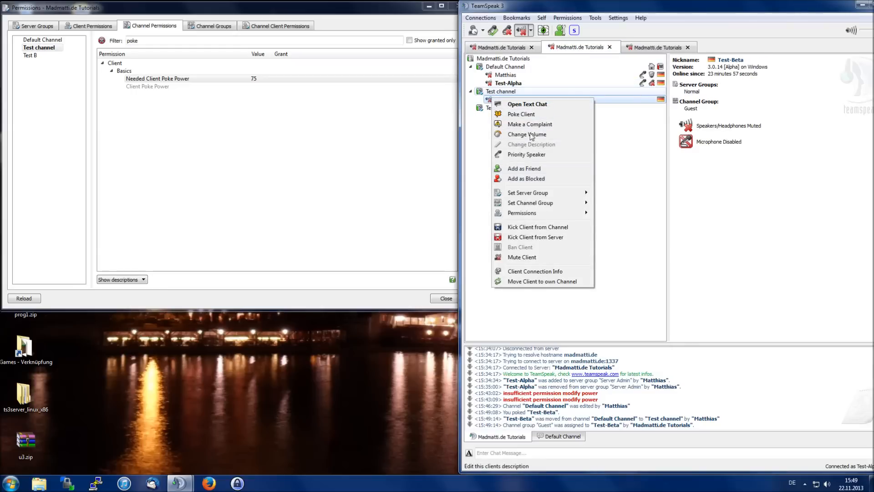
pyautogui.click(533, 115)
pyautogui.click(664, 253)
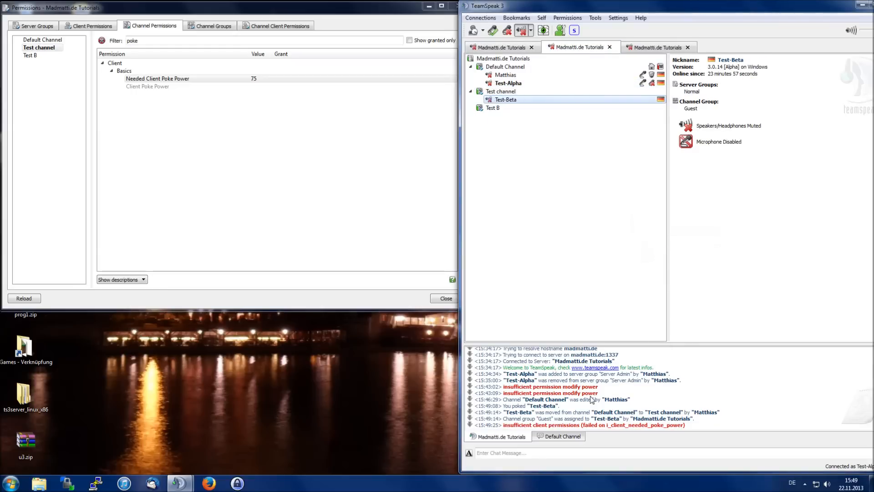
pyautogui.moveTo(596, 429); pyautogui.dragTo(690, 428)
pyautogui.click(691, 428)
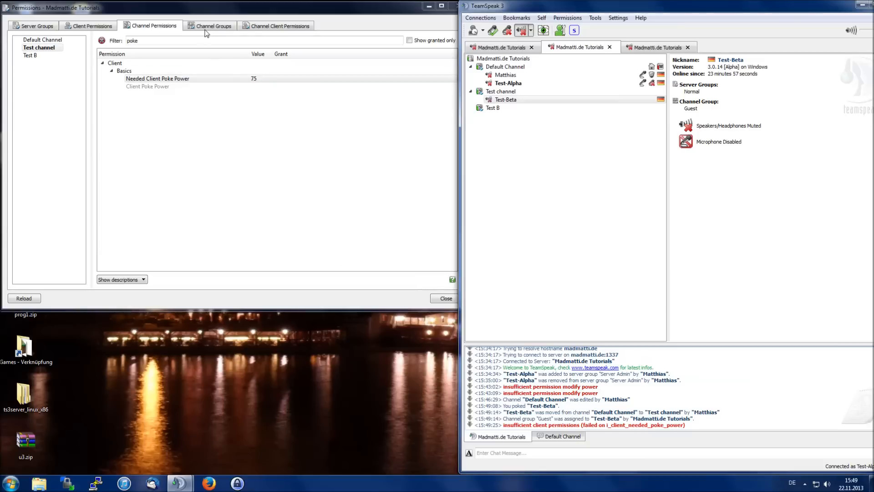
# Step: Remove the Needed Client Poke Power value from Test channel's permissions and view the channel group permissions
pyautogui.rightClick(173, 79)
pyautogui.click(201, 88)
pyautogui.click(218, 24)
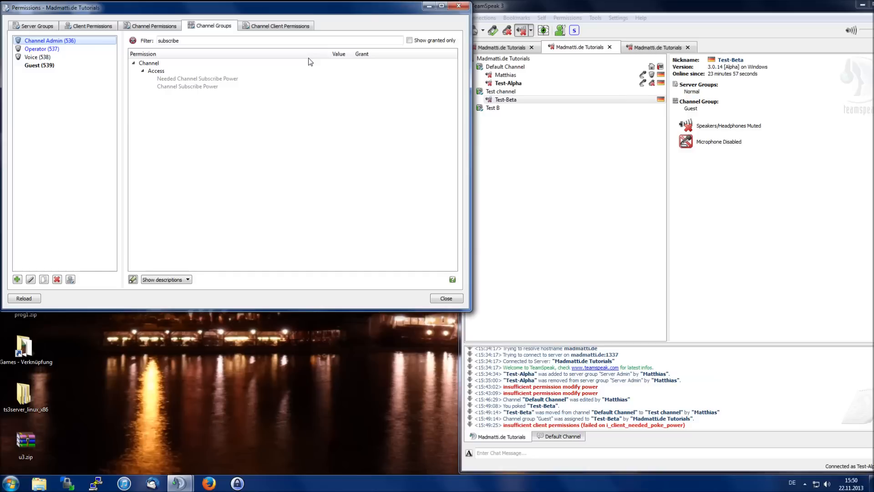
# Step: Open the channel client permissions and select Test channel as the channel they apply to
pyautogui.click(308, 26)
pyautogui.click(297, 102)
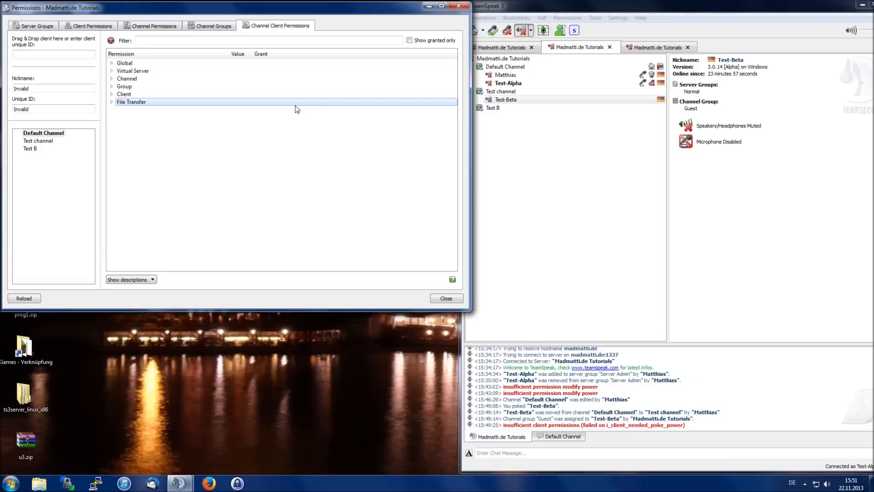
pyautogui.click(41, 141)
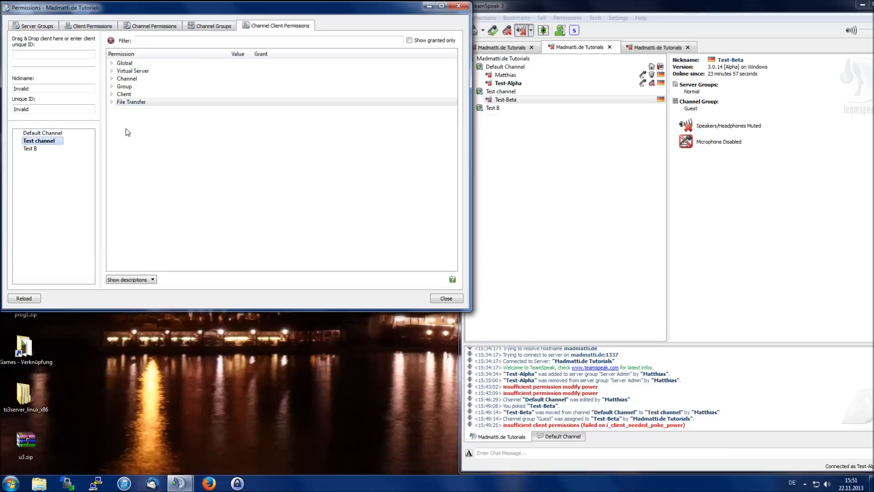
pyautogui.click(137, 40)
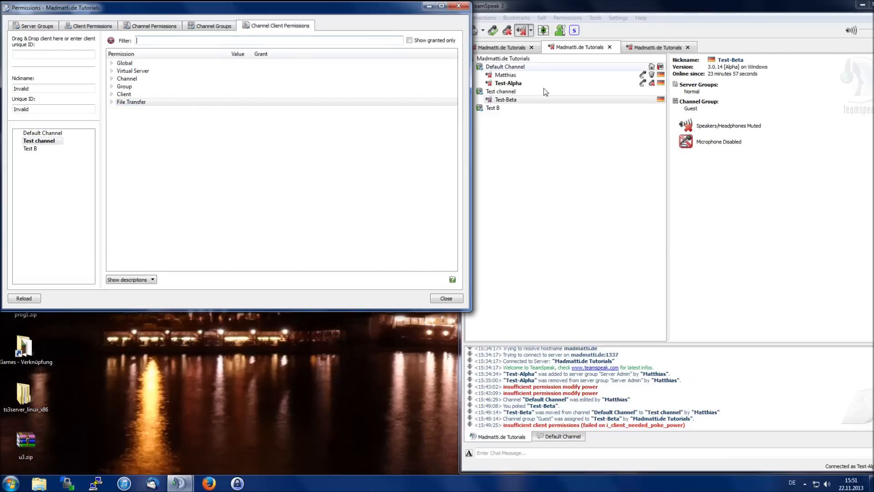
pyautogui.rightClick(510, 99)
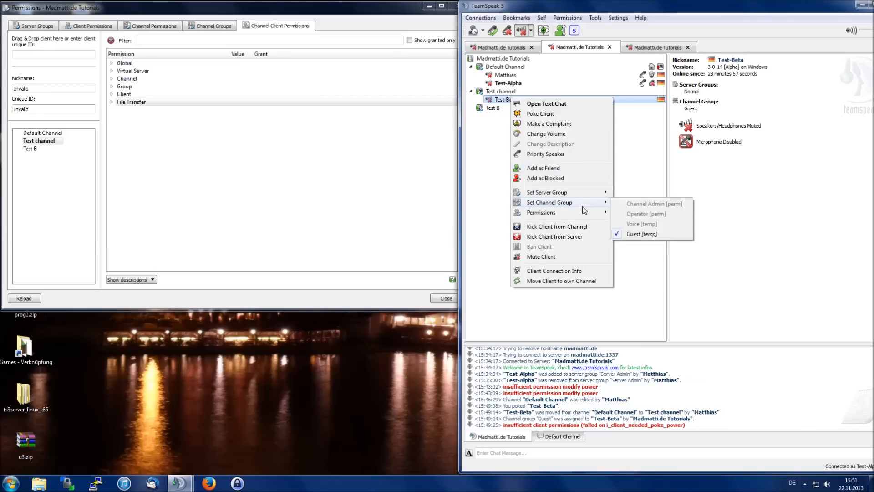
pyautogui.moveTo(582, 202)
pyautogui.press('Escape')
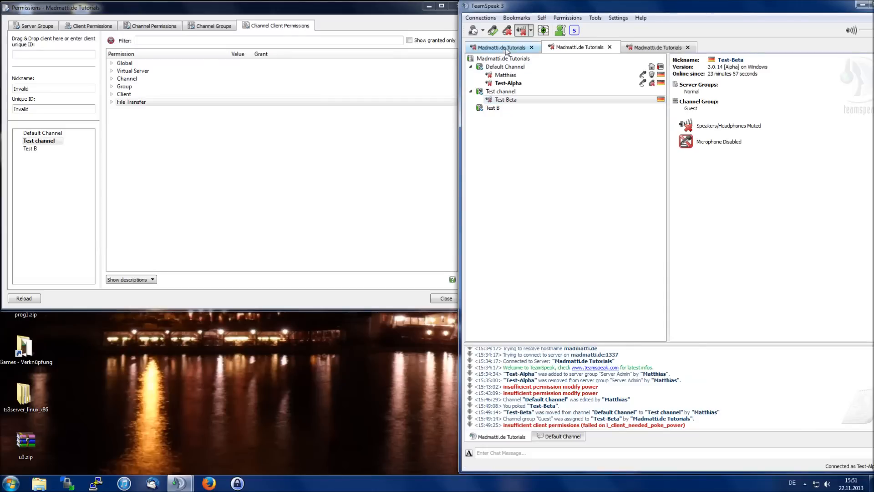
pyautogui.click(500, 47)
pyautogui.rightClick(505, 100)
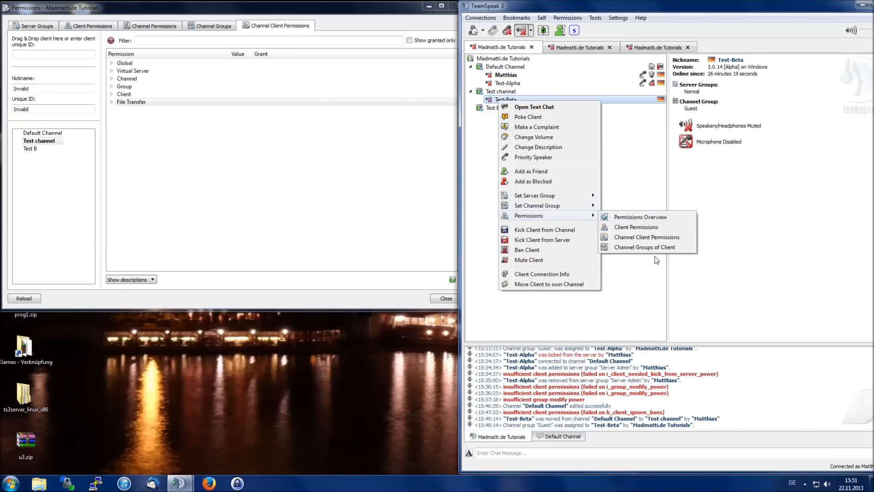
pyautogui.click(653, 241)
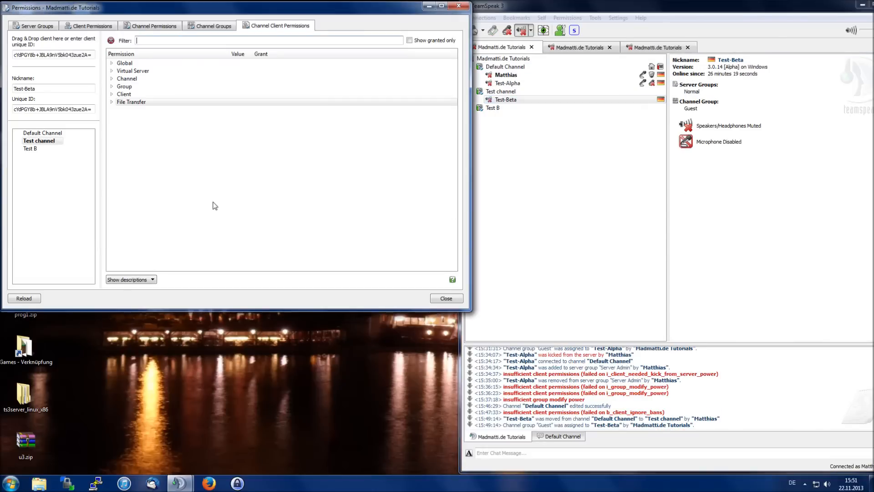
pyautogui.write('poke')
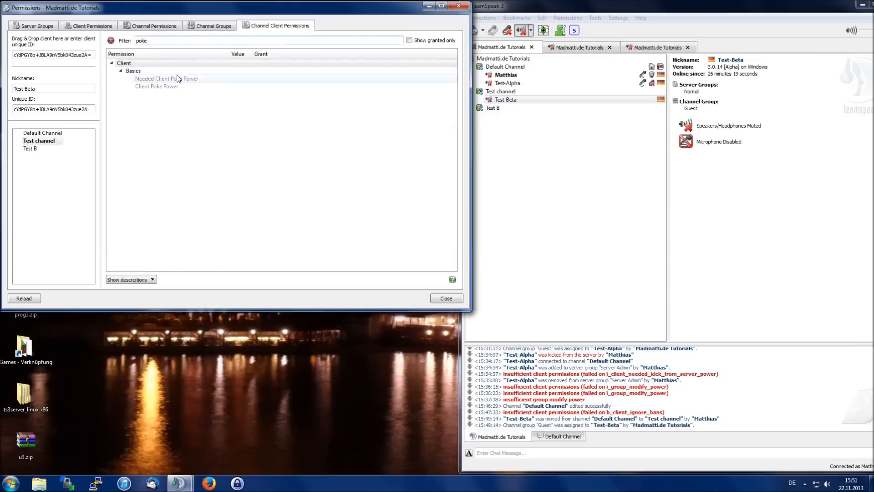
pyautogui.doubleClick(175, 78)
pyautogui.press('Return')
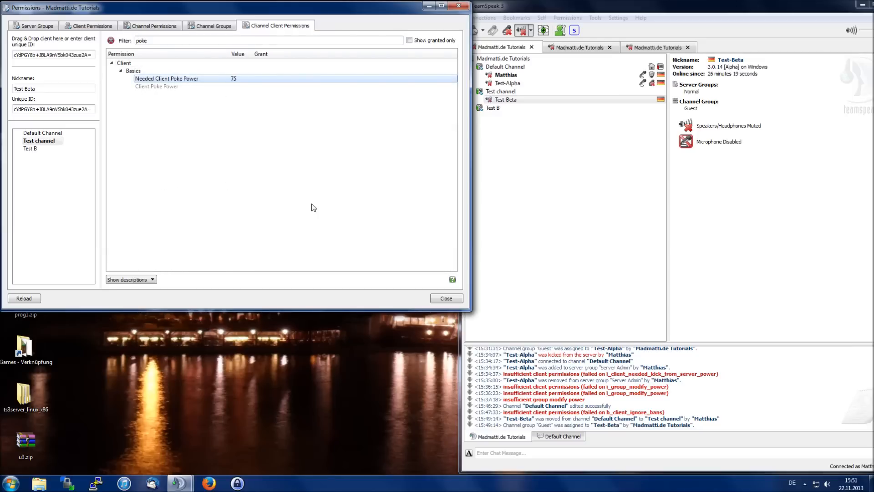
# Step: Switch the admin client into Test channel and poke it there from Test-Alpha's connection
pyautogui.click(523, 210)
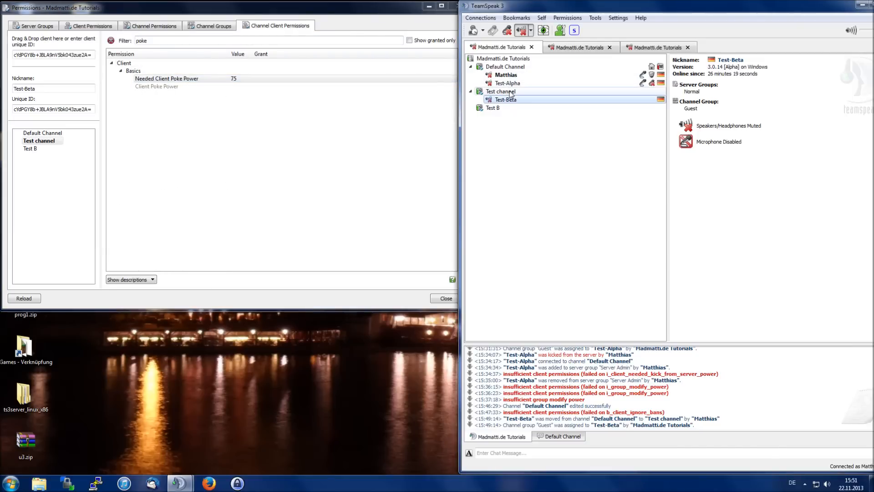
pyautogui.doubleClick(511, 92)
pyautogui.click(580, 48)
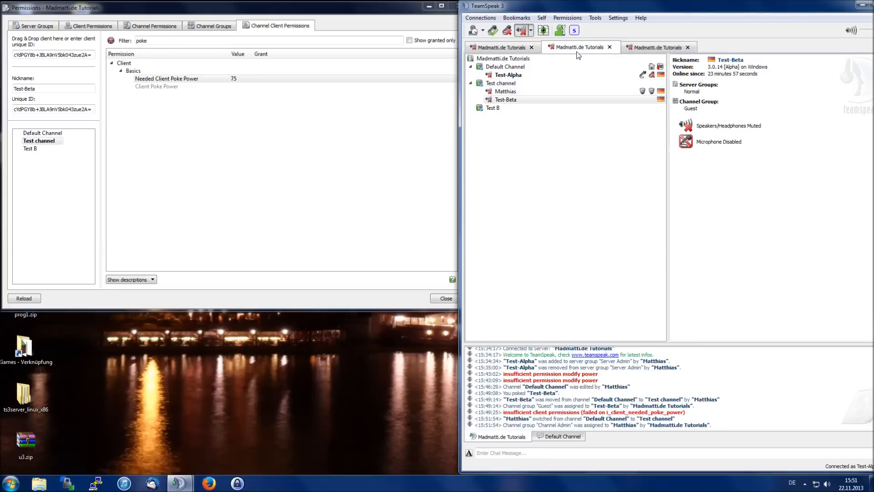
pyautogui.rightClick(515, 92)
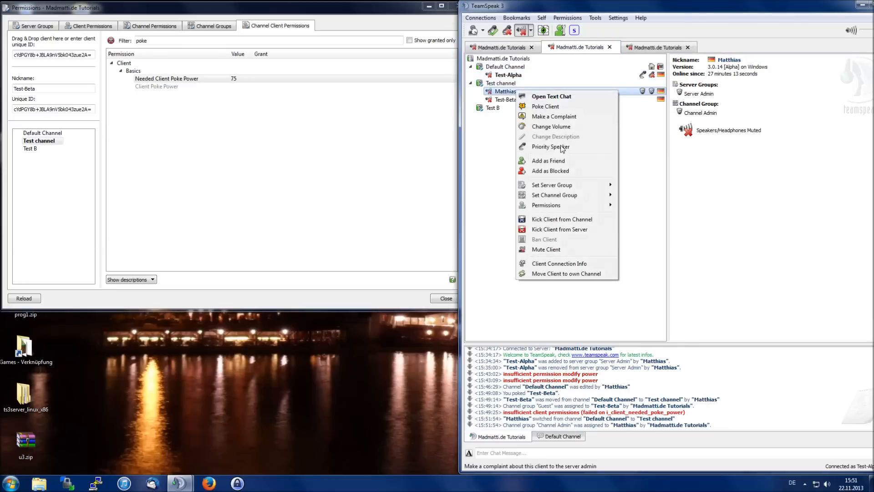
pyautogui.click(556, 107)
pyautogui.press('Return')
pyautogui.click(553, 68)
# Step: Try to poke Test-Beta in Test channel from Test-Alpha's connection for comparison with the admin client
pyautogui.rightClick(510, 100)
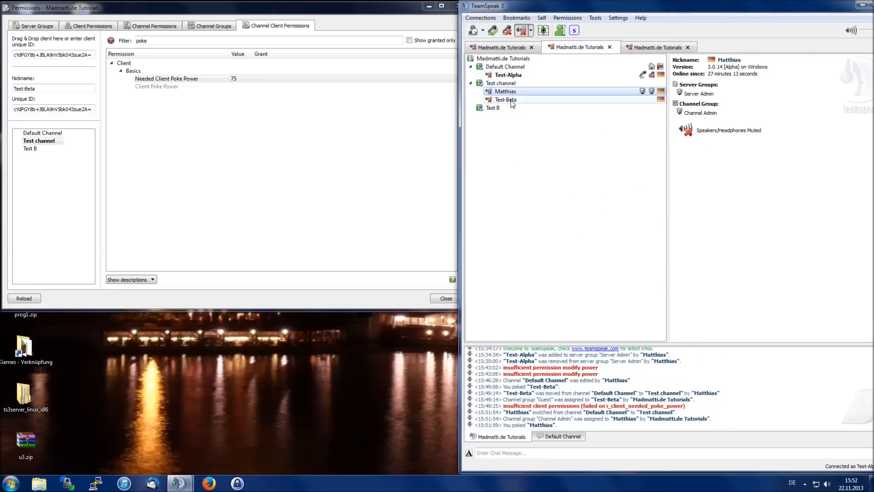
pyautogui.click(557, 117)
pyautogui.press('Return')
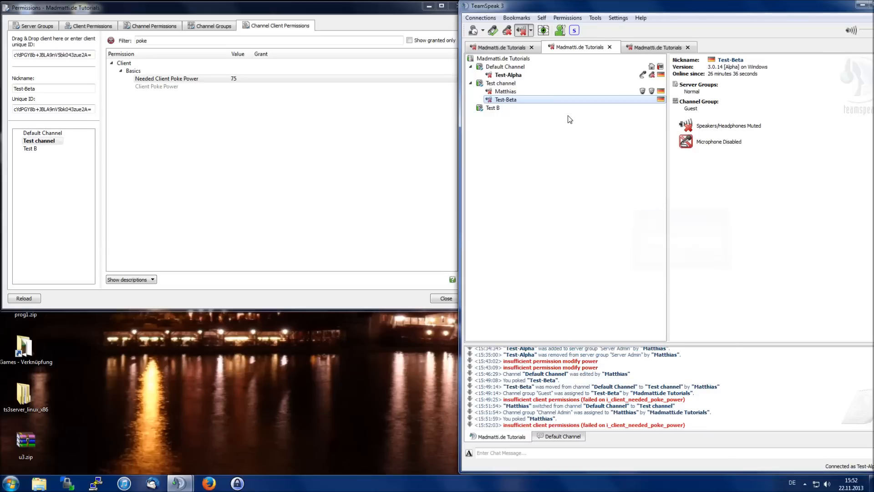
# Step: Move Test-Beta into Test B as admin, poke it from Test-Alpha's connection, and dismiss the poke notification
pyautogui.click(501, 47)
pyautogui.moveTo(505, 99)
pyautogui.mouseDown()
pyautogui.moveTo(500, 113)
pyautogui.moveTo(494, 107)
pyautogui.mouseUp()
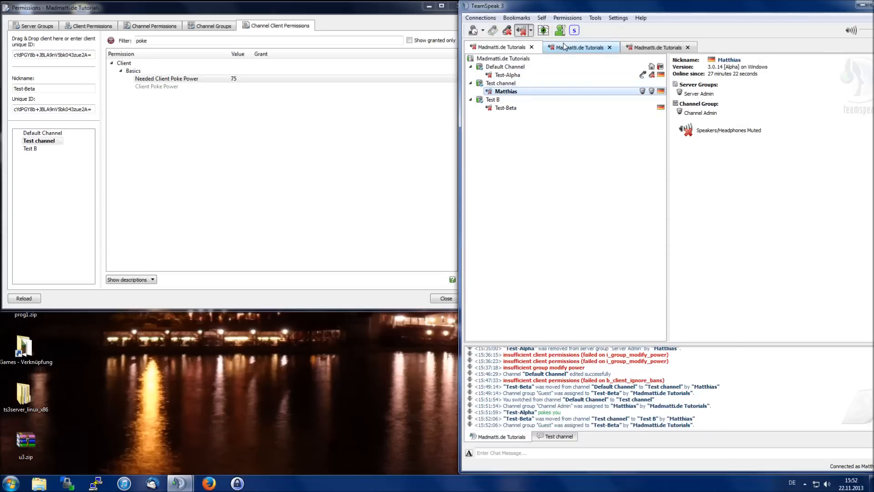
pyautogui.click(577, 47)
pyautogui.rightClick(505, 110)
pyautogui.click(546, 121)
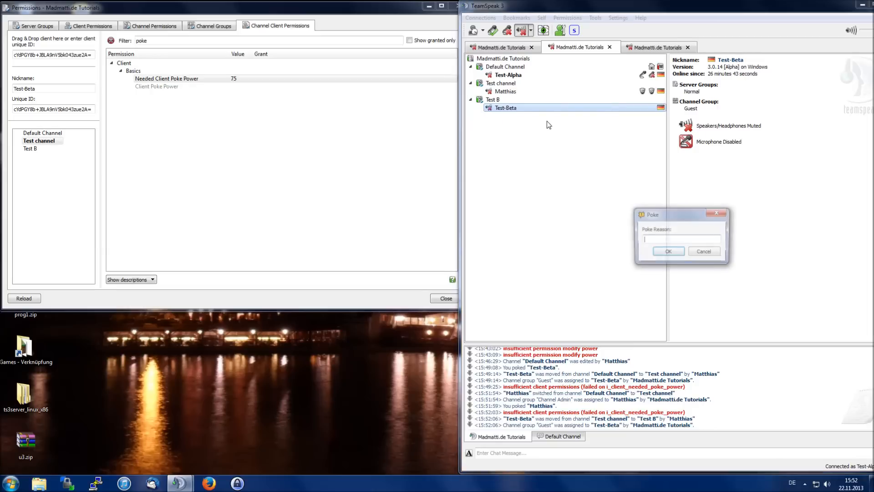
pyautogui.press('Return')
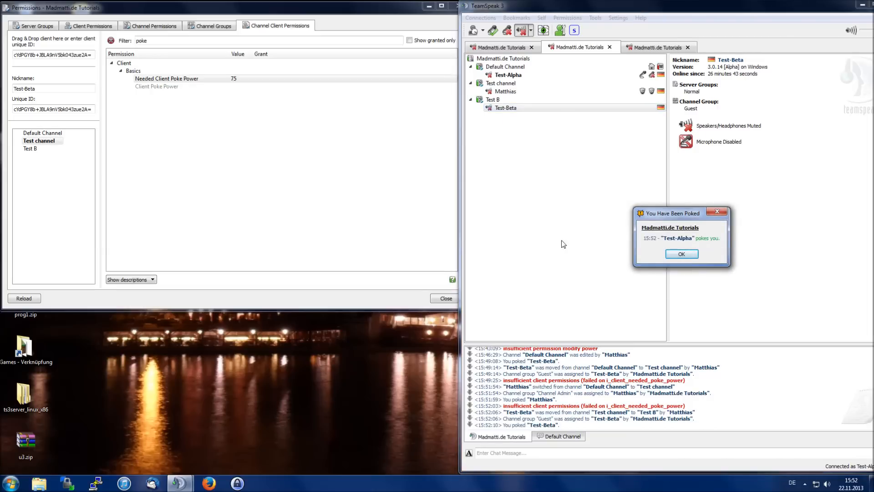
pyautogui.click(695, 255)
pyautogui.click(696, 255)
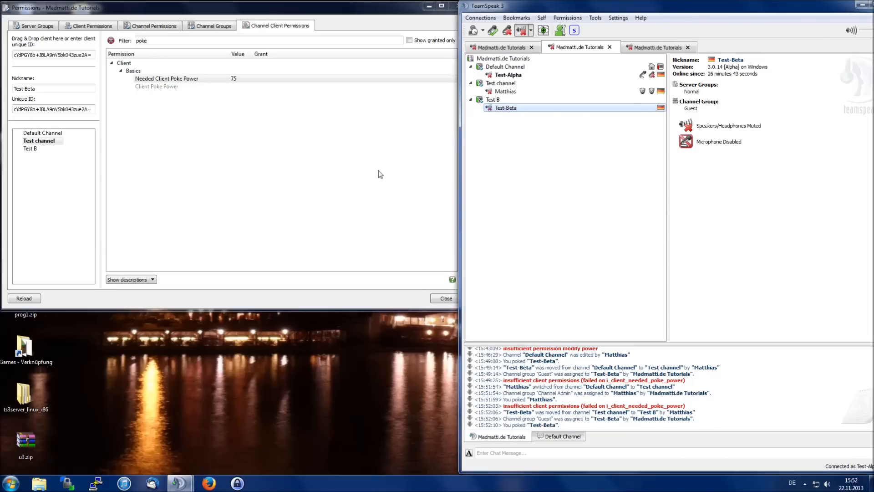
pyautogui.click(174, 93)
pyautogui.rightClick(172, 79)
pyautogui.click(187, 88)
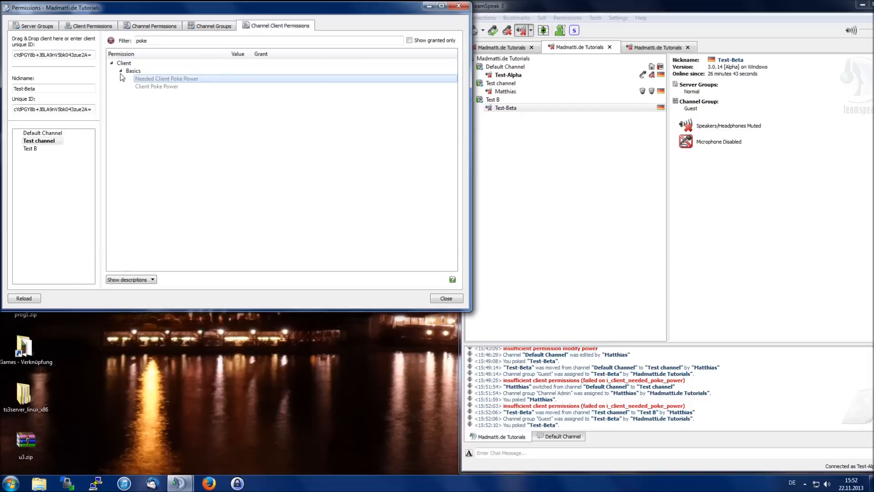
# Step: Review the five permission levels in order: server groups, client, channel, channel groups and channel client permissions
pyautogui.click(52, 28)
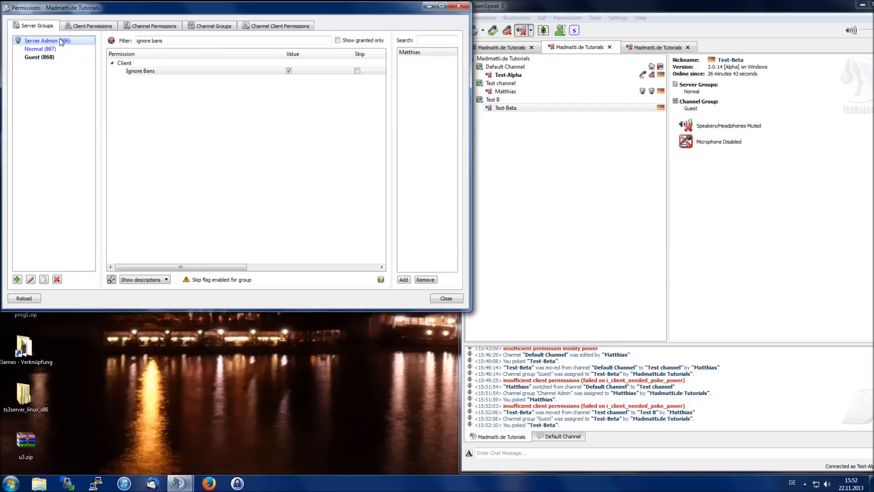
pyautogui.click(168, 163)
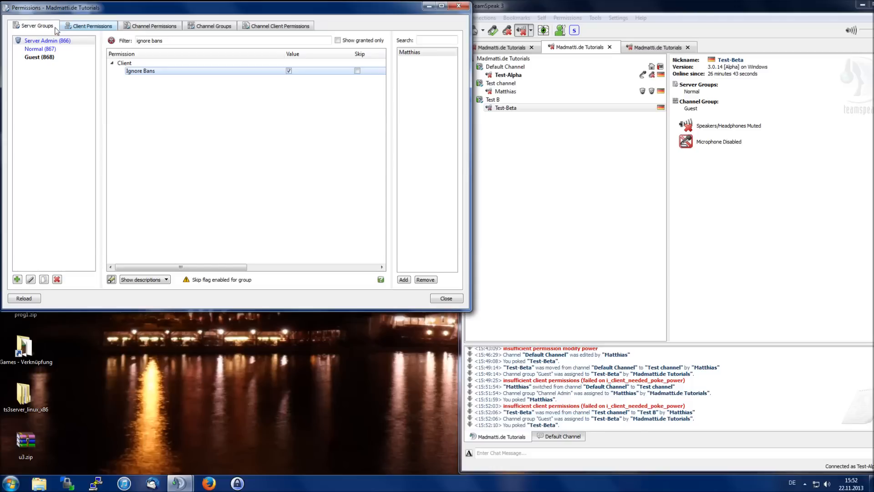
pyautogui.click(73, 29)
pyautogui.click(153, 26)
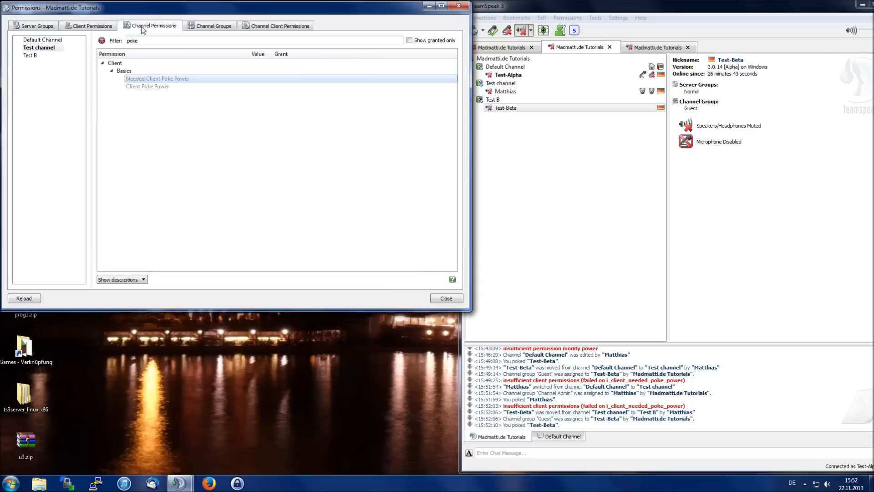
pyautogui.click(212, 26)
pyautogui.click(277, 26)
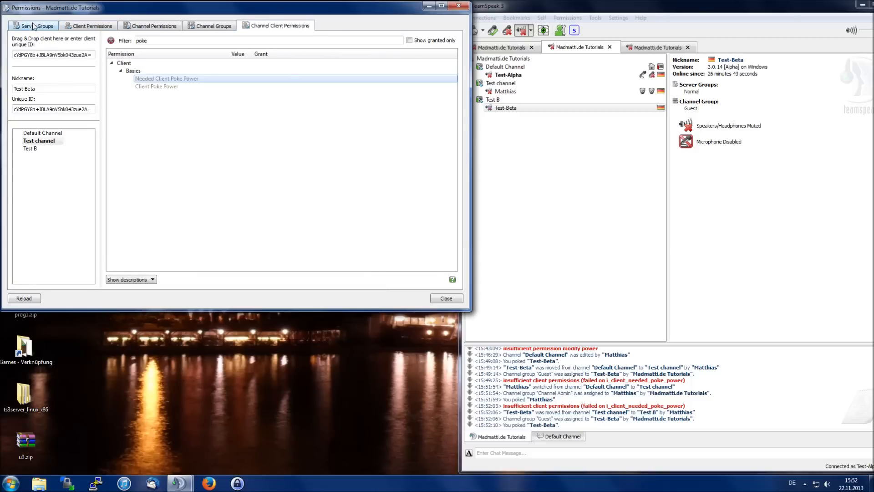
pyautogui.click(72, 26)
pyautogui.click(160, 26)
pyautogui.click(188, 26)
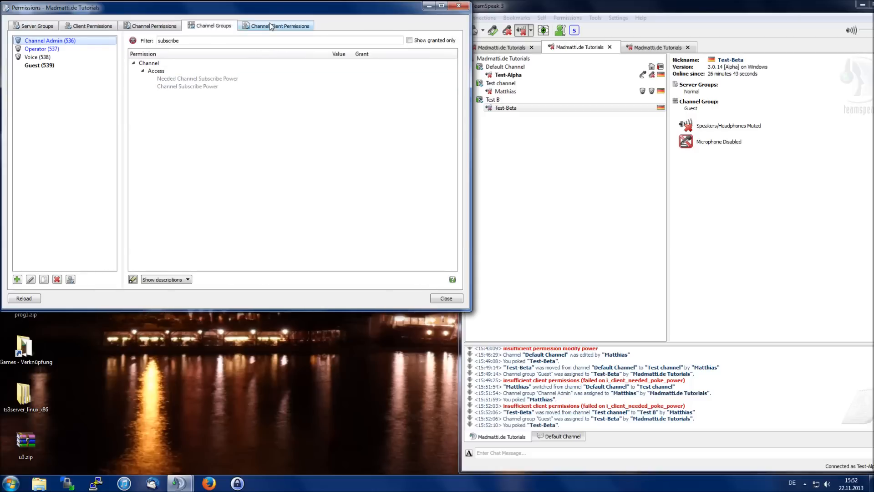
# Step: Go through server group, client, channel, channel group and channel client permissions again, comparing how each level overrides the previous one
pyautogui.click(270, 25)
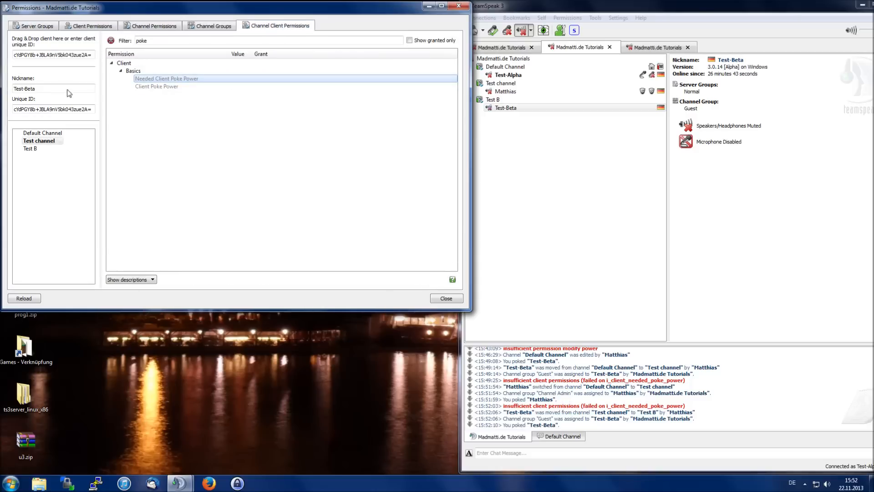
pyautogui.click(50, 29)
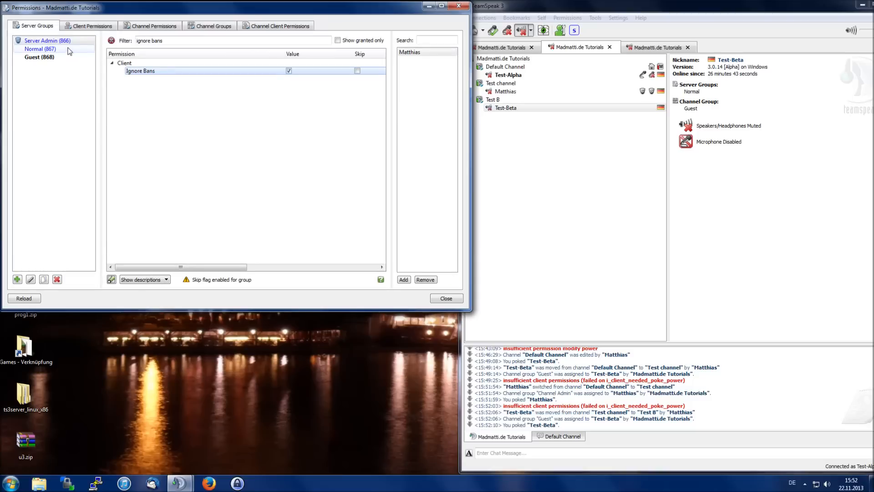
pyautogui.click(93, 28)
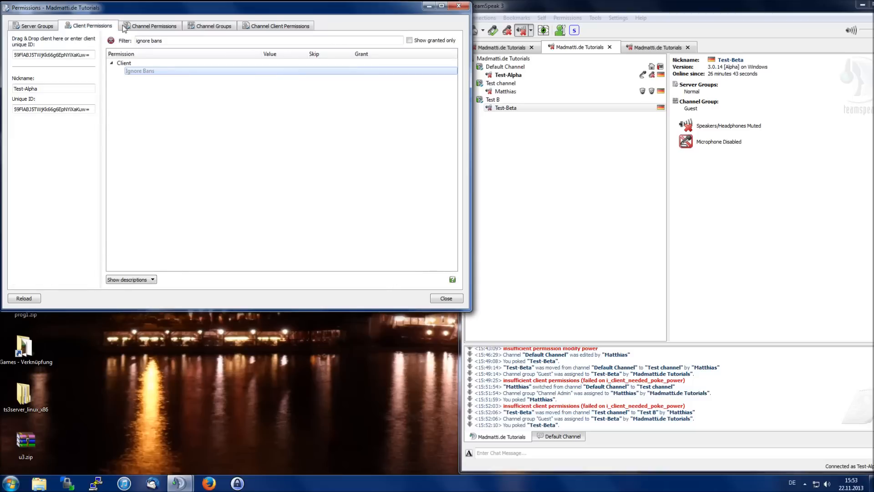
pyautogui.click(138, 28)
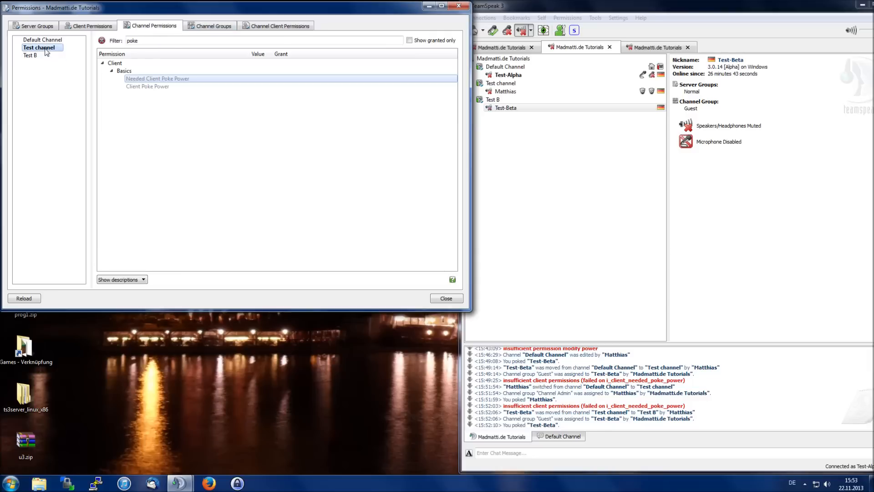
pyautogui.click(210, 27)
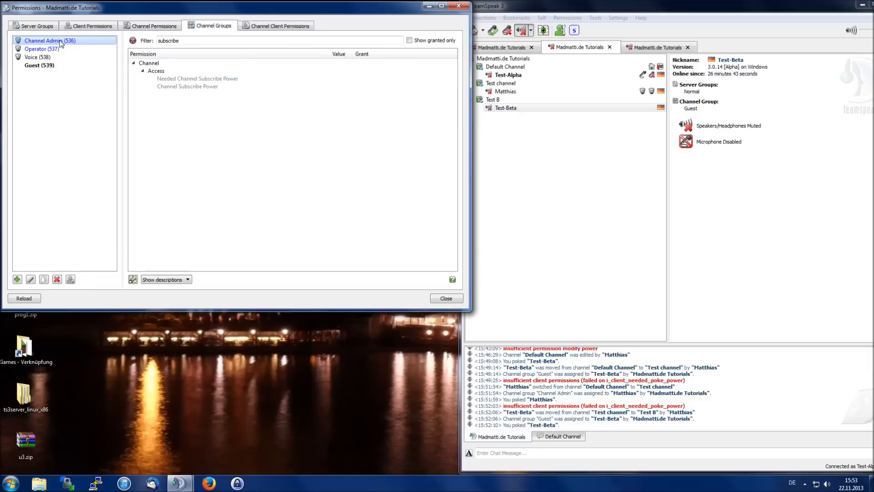
pyautogui.click(285, 26)
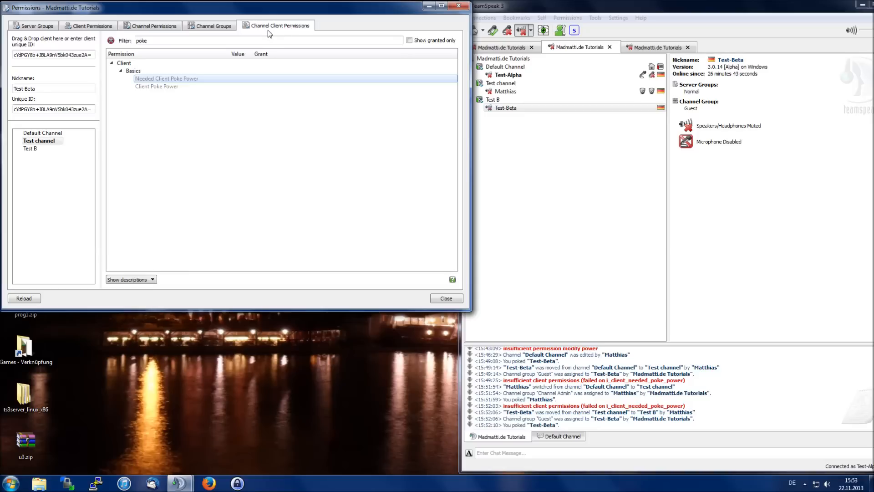
pyautogui.click(39, 30)
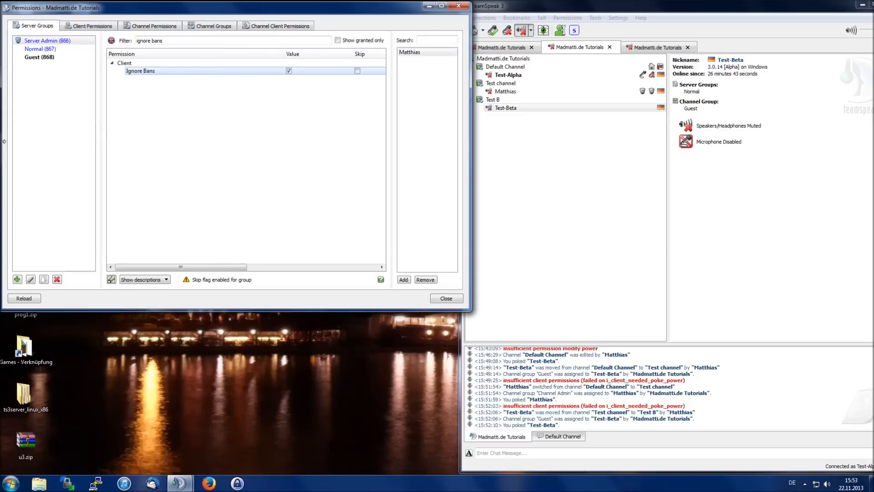
pyautogui.click(498, 153)
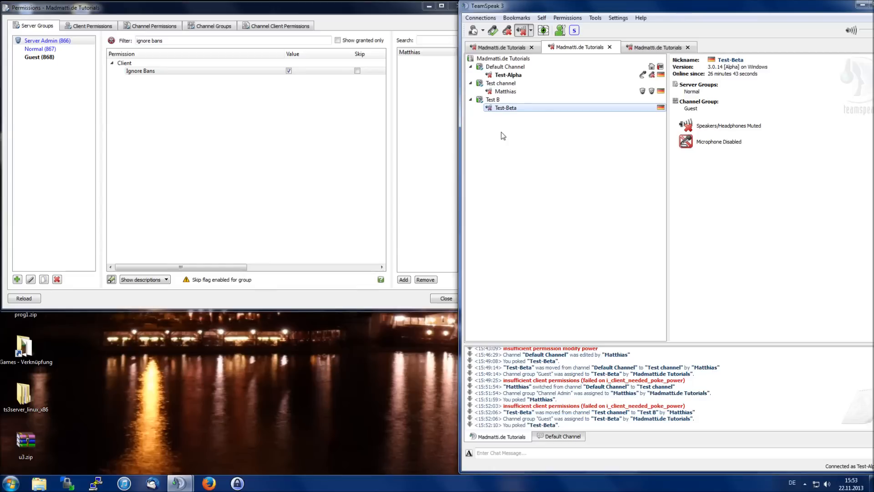
pyautogui.click(280, 131)
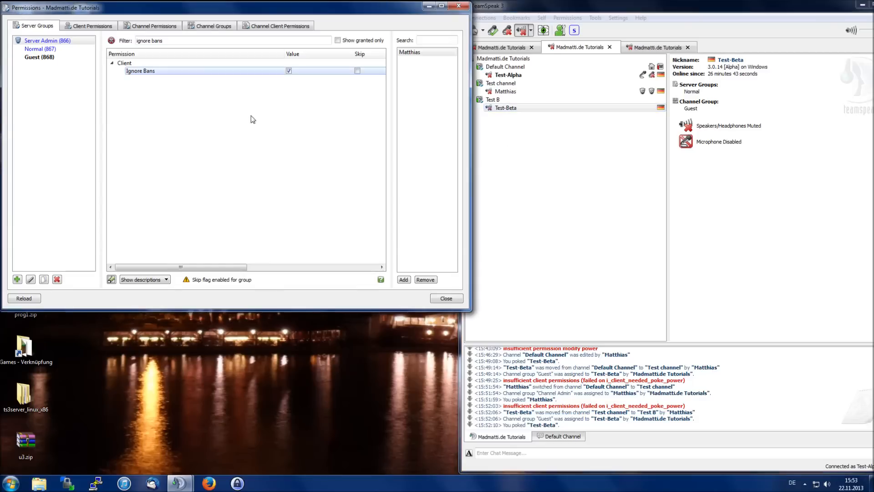
pyautogui.click(77, 28)
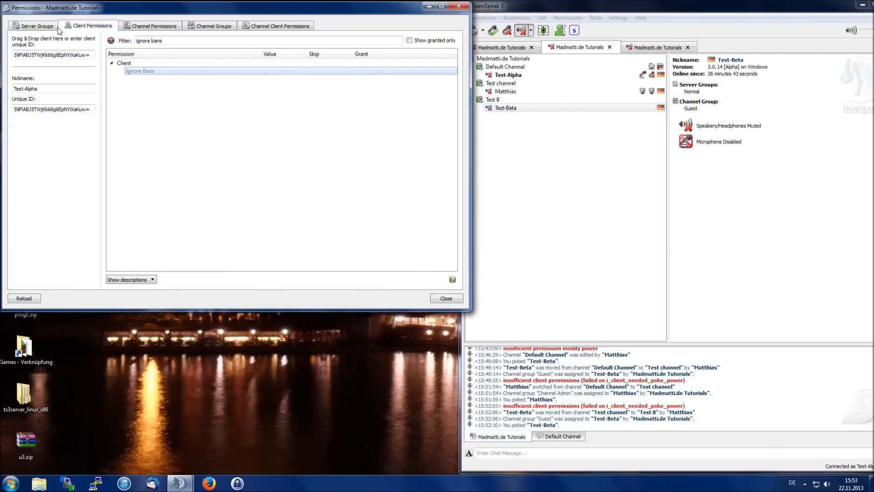
pyautogui.click(39, 27)
# Step: Open the admin client's permissions overview from its own connection, filter it by "kick", and examine Client Kick From Server Power under Server Admin
pyautogui.click(497, 142)
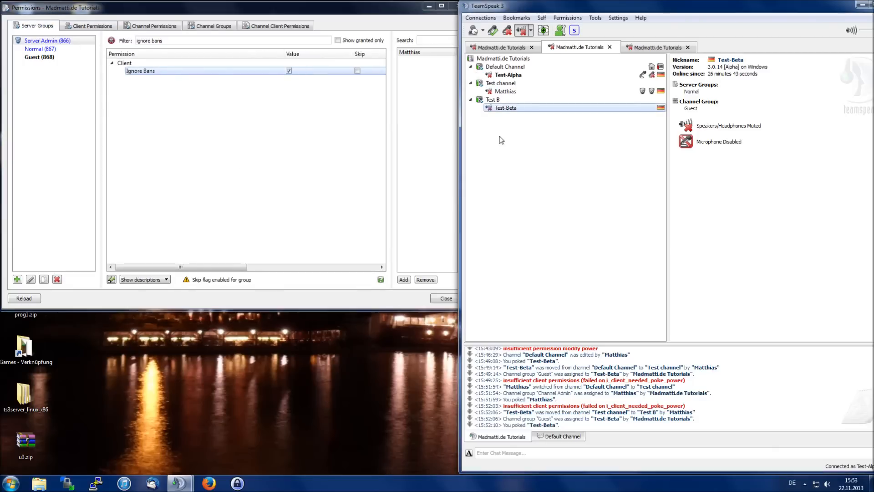
pyautogui.click(501, 47)
pyautogui.rightClick(502, 91)
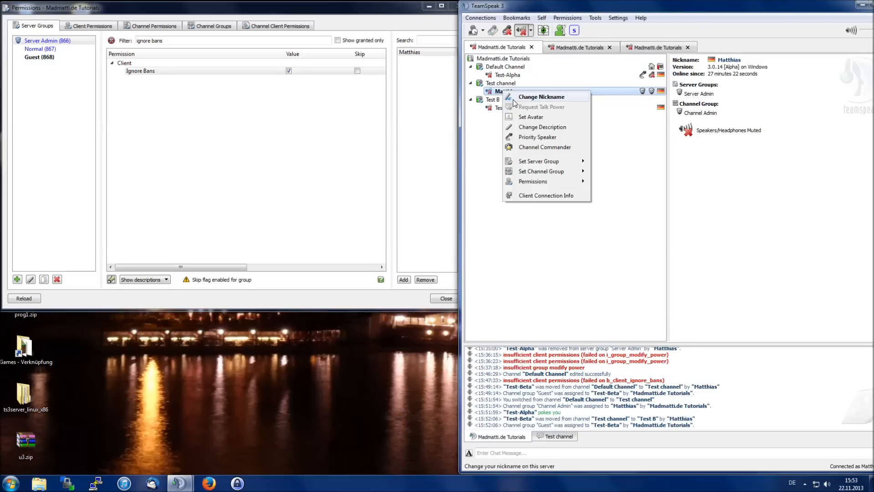
pyautogui.moveTo(541, 182)
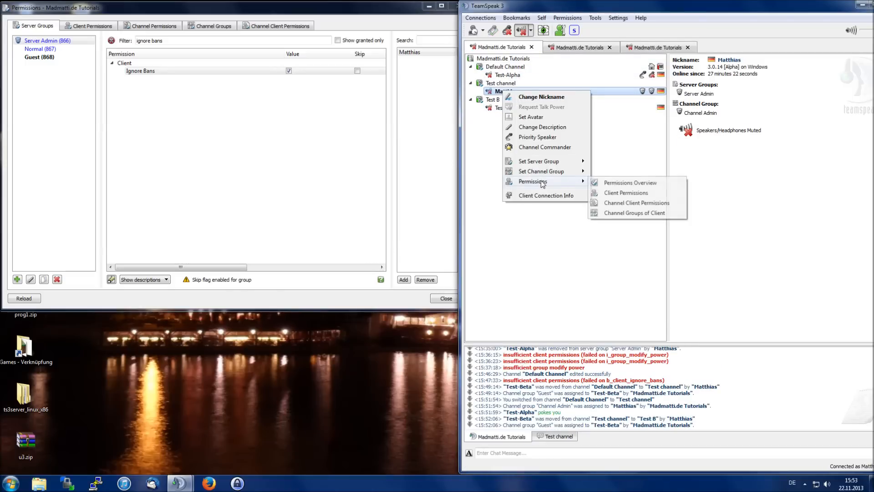
pyautogui.click(628, 182)
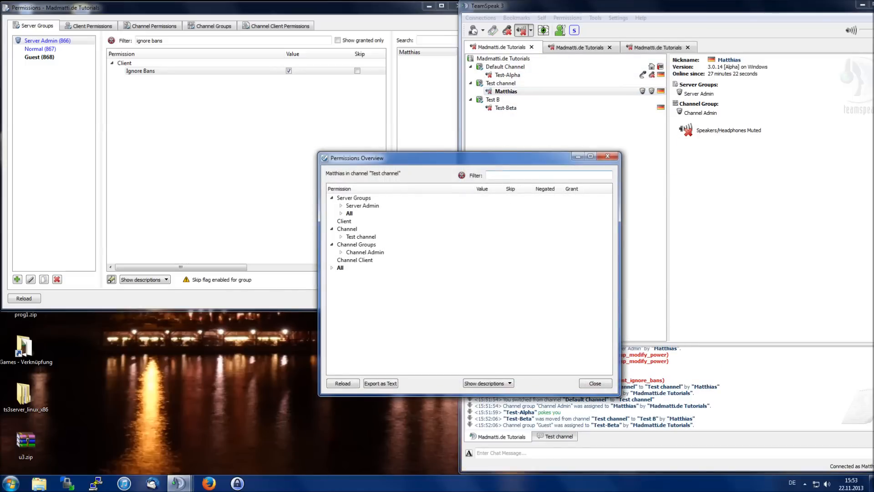
pyautogui.write('kick')
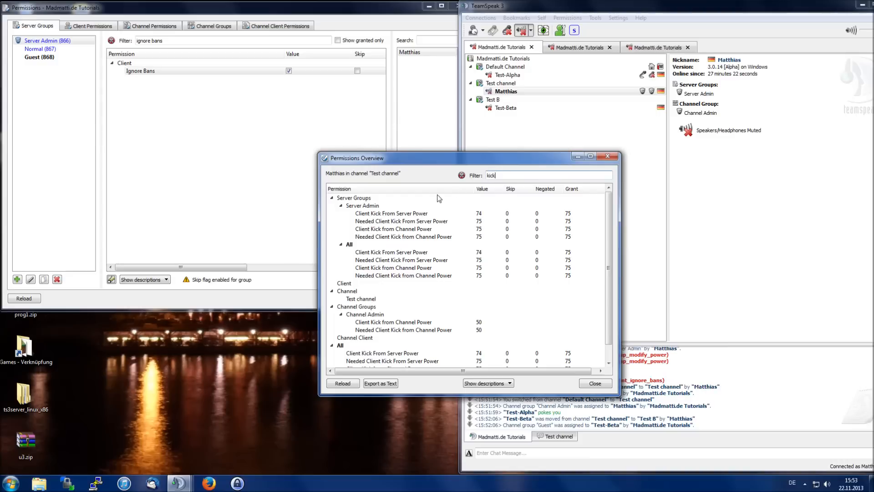
pyautogui.click(416, 214)
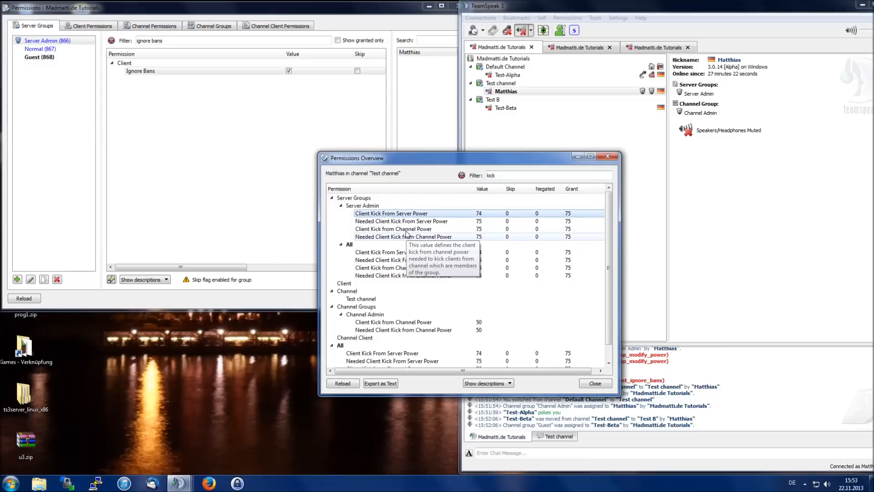
# Step: Show the client permissions and filter them by "kick"
pyautogui.scroll(-1, 406, 237)
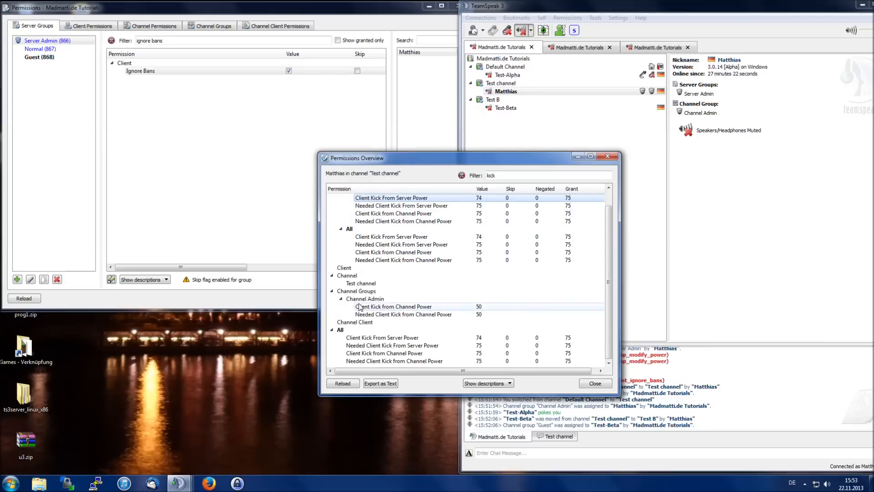
pyautogui.scroll(1, 400, 294)
pyautogui.scroll(-1, 394, 295)
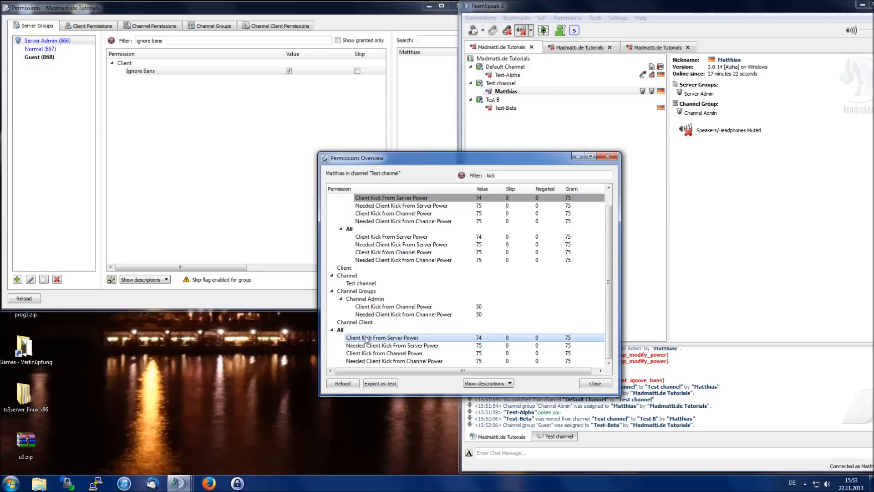
pyautogui.click(171, 152)
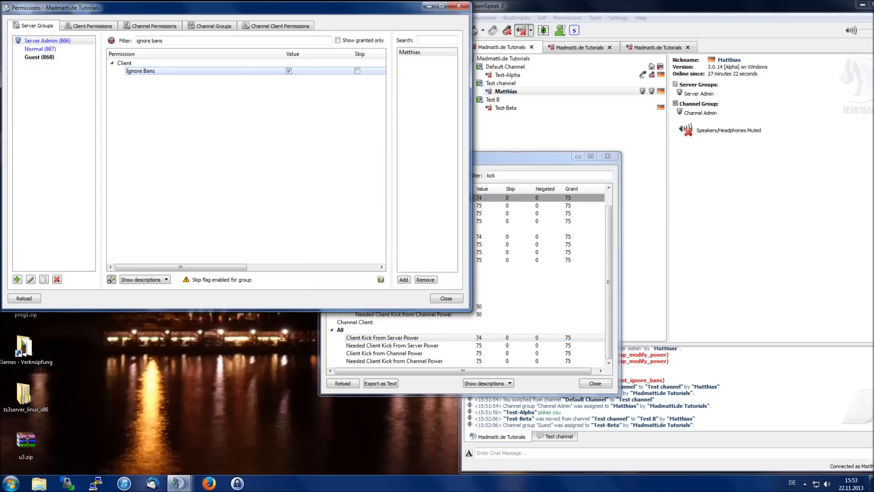
pyautogui.click(93, 26)
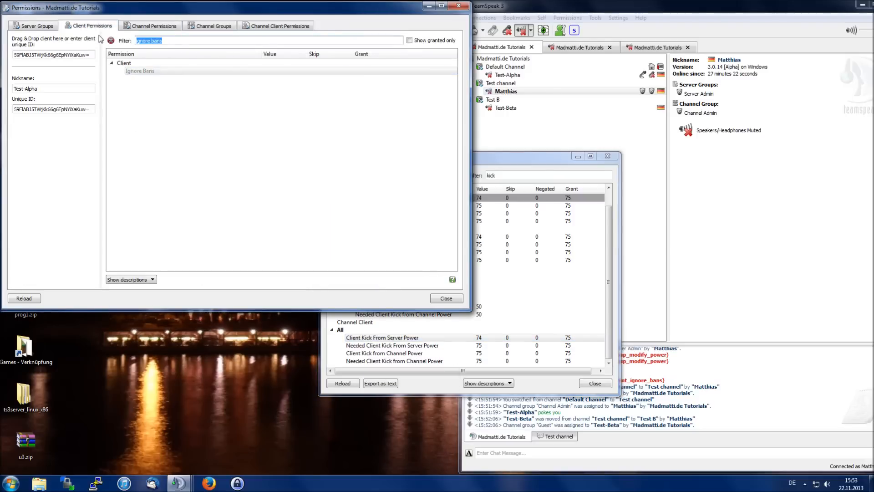
pyautogui.press('BackSpace')
pyautogui.write('kick')
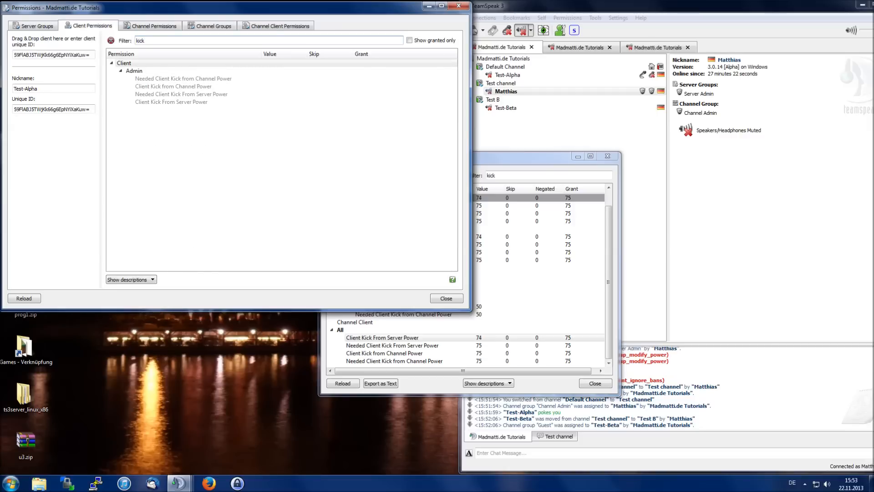
pyautogui.doubleClick(179, 101)
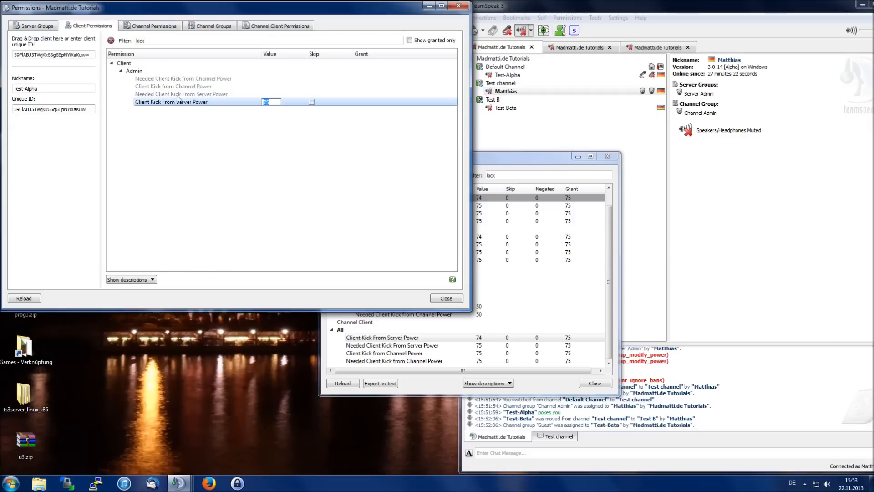
pyautogui.click(494, 161)
pyautogui.click(346, 384)
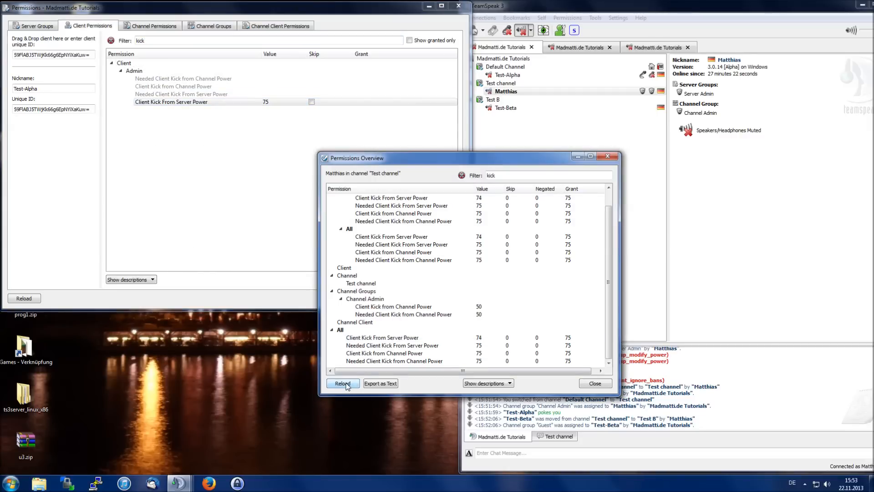
pyautogui.click(180, 145)
# Step: Grant the client in Test channel Client Kick From Server Power with value 75 and reload the permissions overview
pyautogui.click(576, 136)
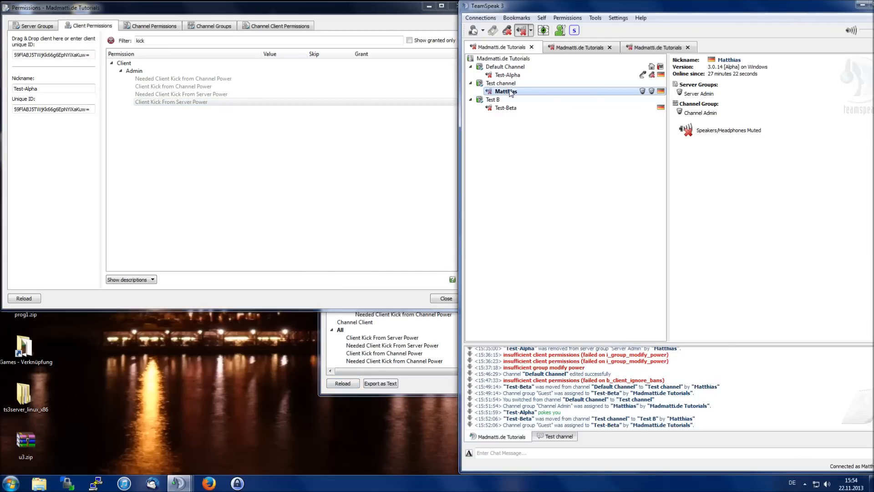
pyautogui.rightClick(508, 92)
pyautogui.moveTo(558, 164)
pyautogui.moveTo(546, 180)
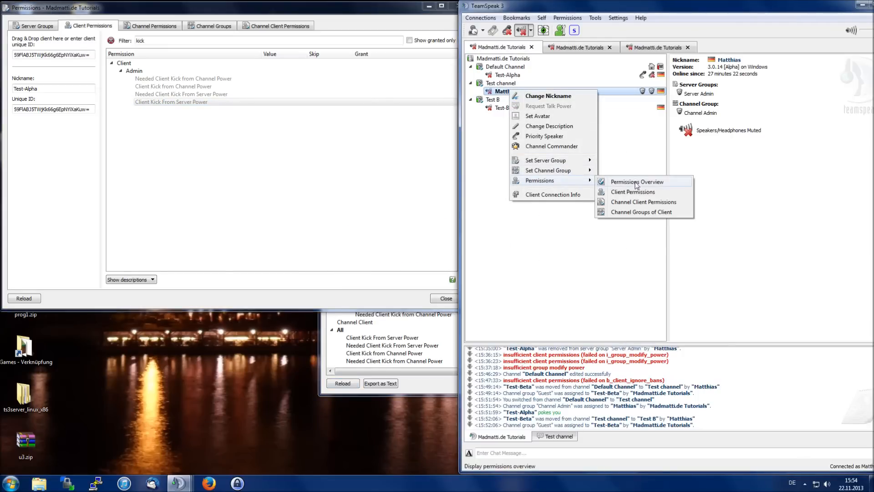
pyautogui.click(662, 190)
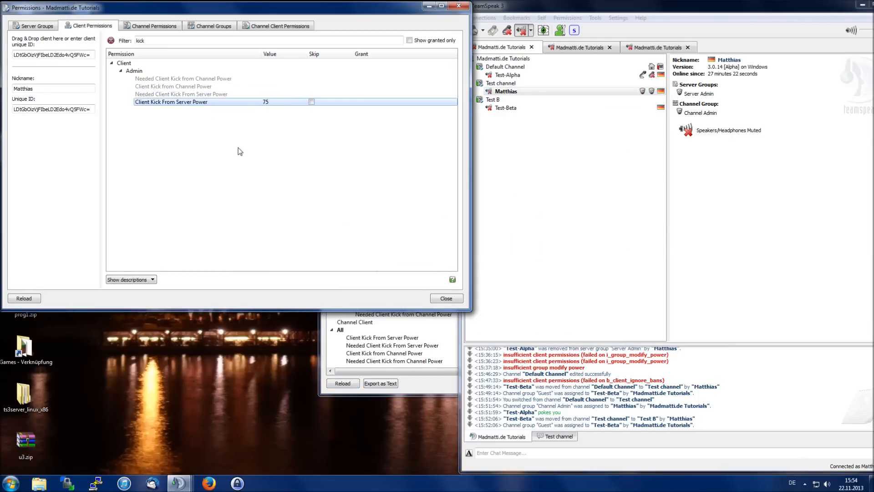
pyautogui.click(325, 365)
pyautogui.click(344, 385)
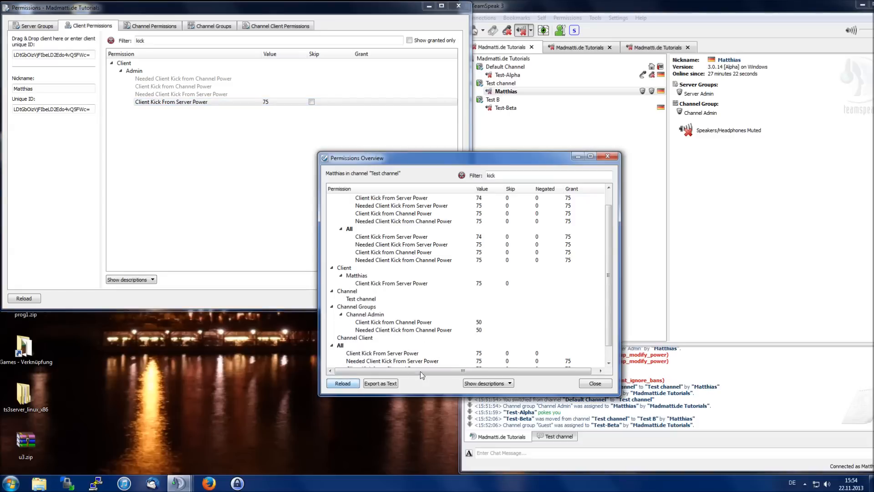
# Step: Compare the Client Kick From Server Power entries under Server Groups, Client and the overall All section of the overview
pyautogui.scroll(-1, 425, 331)
pyautogui.click(392, 268)
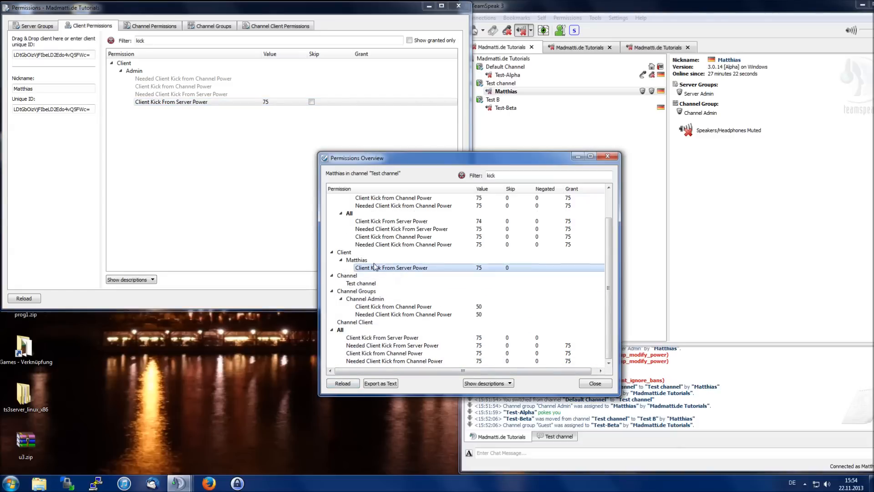
pyautogui.scroll(1, 338, 283)
pyautogui.scroll(1, 338, 283)
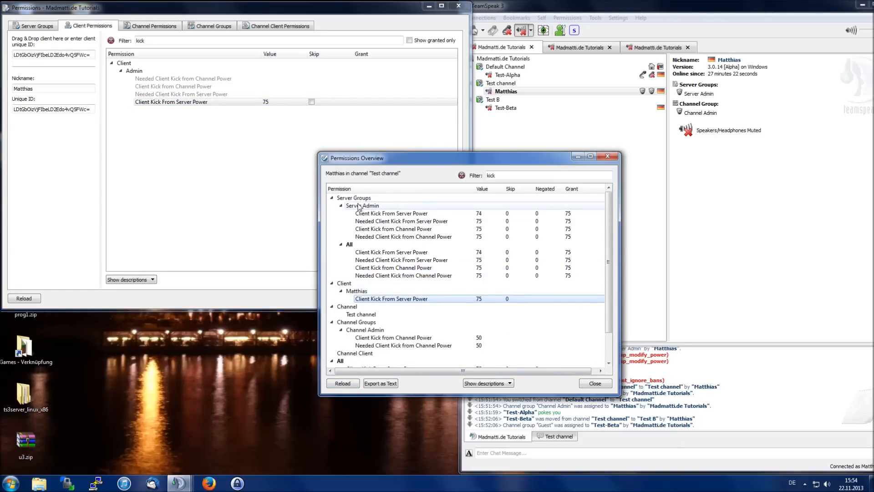
pyautogui.click(461, 214)
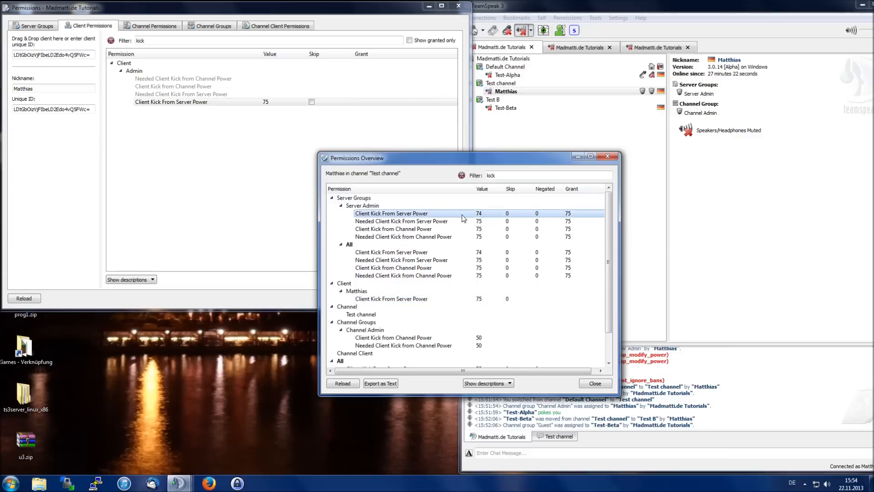
pyautogui.click(445, 253)
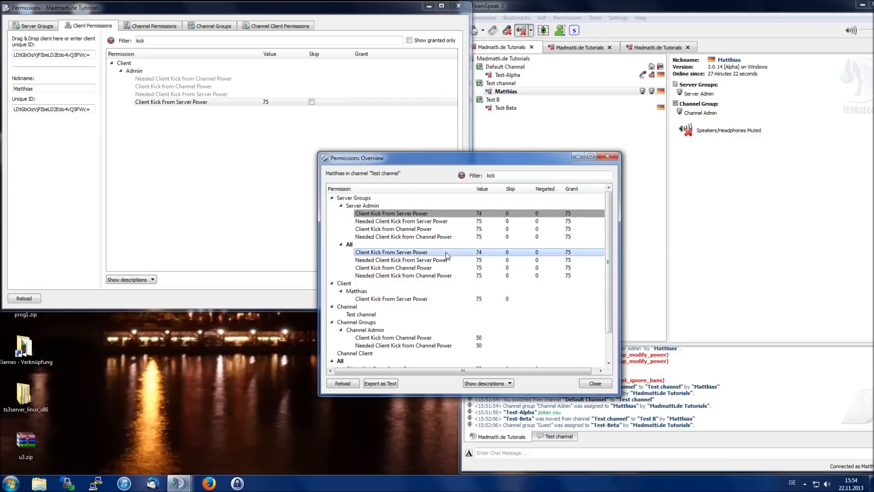
pyautogui.click(371, 299)
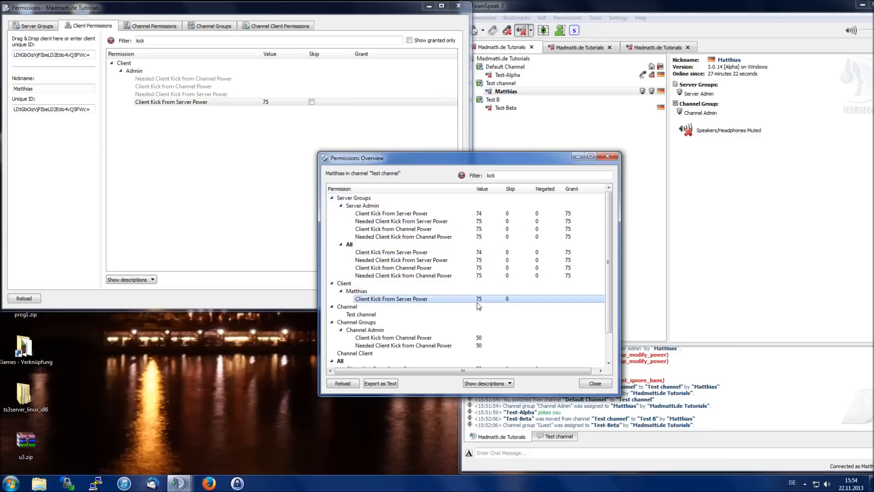
pyautogui.scroll(-1, 479, 302)
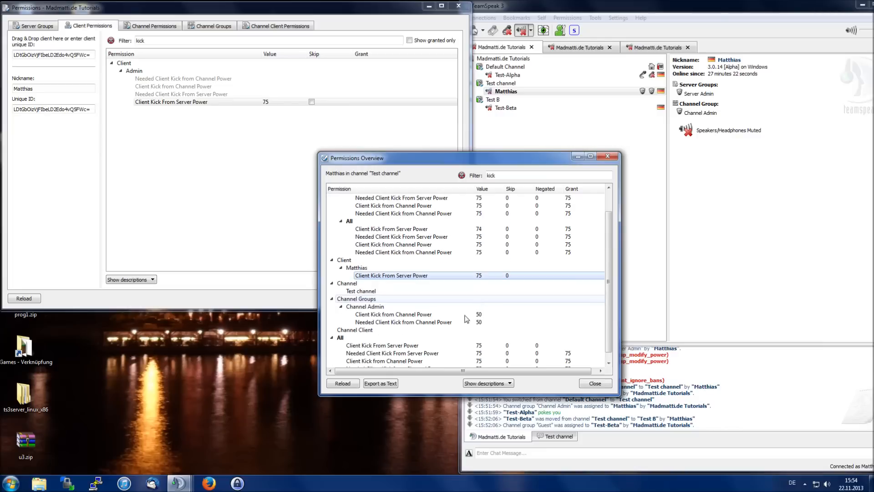
pyautogui.scroll(1, 452, 341)
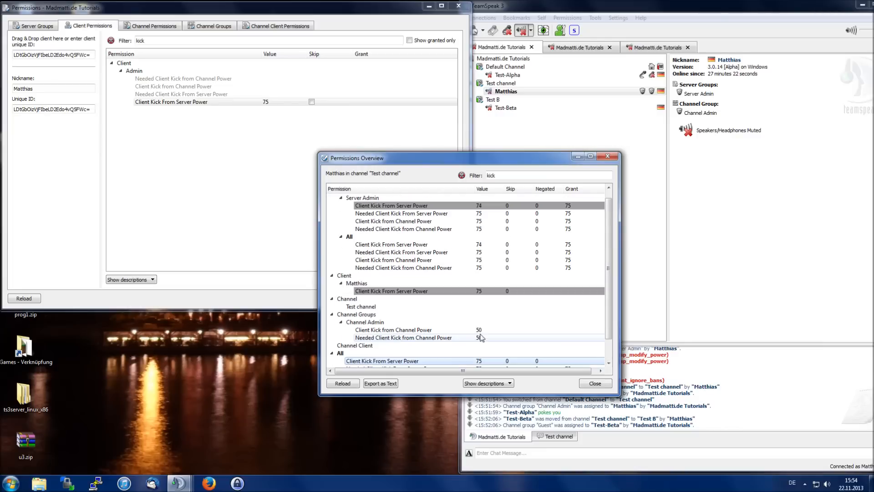
pyautogui.scroll(-1, 471, 269)
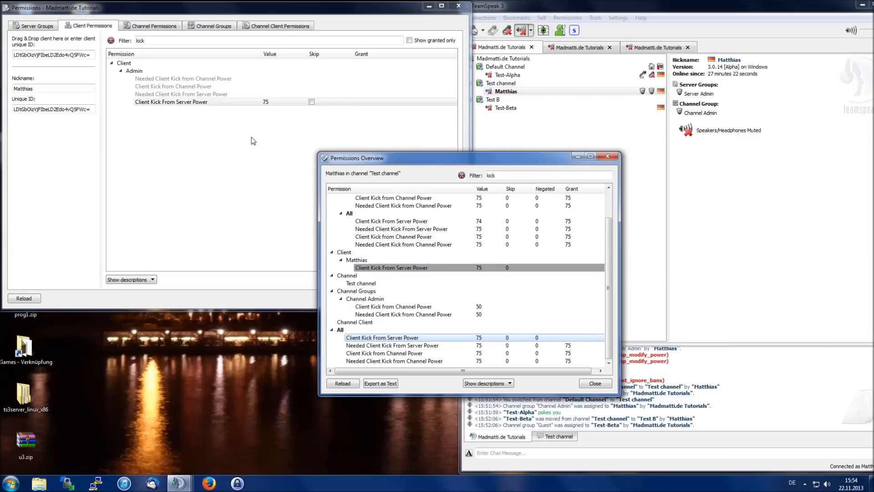
# Step: Set the client's Client Kick From Server Power to 73 and check the effective value in the permissions overview
pyautogui.click(266, 101)
pyautogui.doubleClick(266, 101)
pyautogui.write('73')
pyautogui.press('Return')
pyautogui.click(467, 341)
pyautogui.click(467, 340)
pyautogui.click(272, 104)
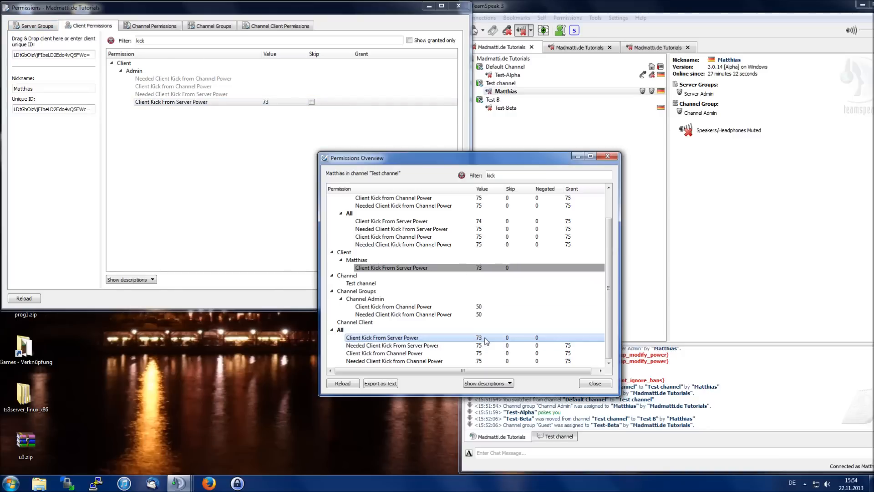
pyautogui.scroll(5, 486, 338)
pyautogui.scroll(-5, 485, 337)
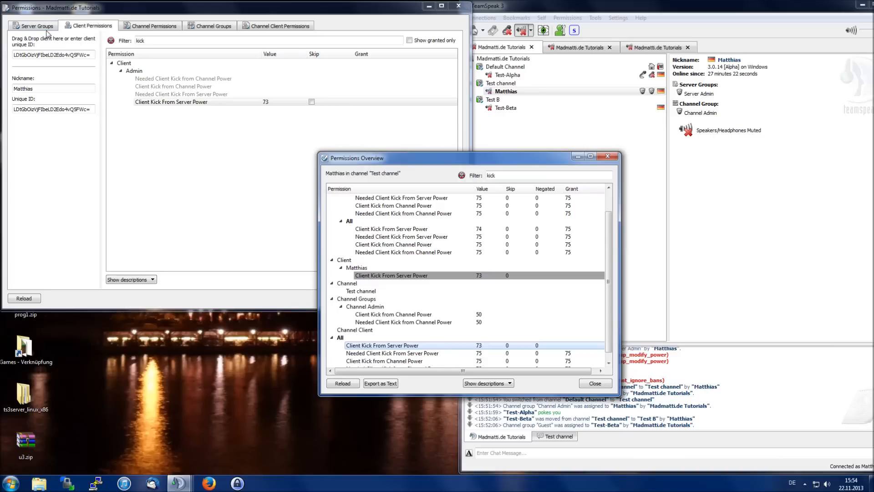
# Step: Remove the client-specific Client Kick From Server Power permission
pyautogui.click(200, 135)
pyautogui.rightClick(189, 103)
pyautogui.click(205, 120)
# Step: Display the server group permissions and widen the Permissions window to show the Skip, Negate and Grant columns for Ignore Bans
pyautogui.click(128, 29)
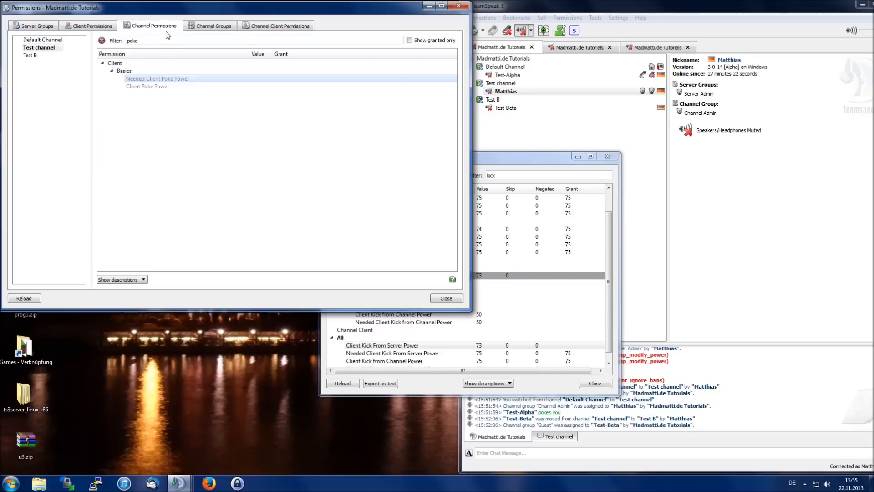
pyautogui.press('Tab')
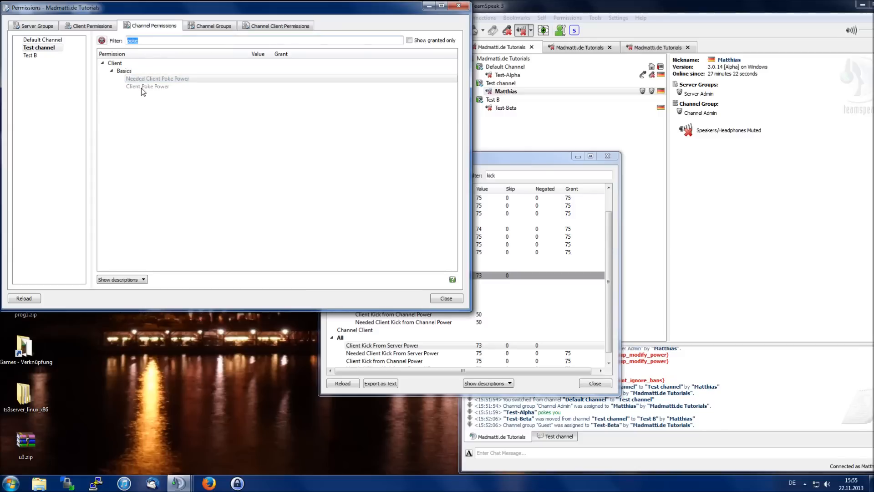
pyautogui.press('BackSpace')
pyautogui.click(53, 28)
pyautogui.press('Tab')
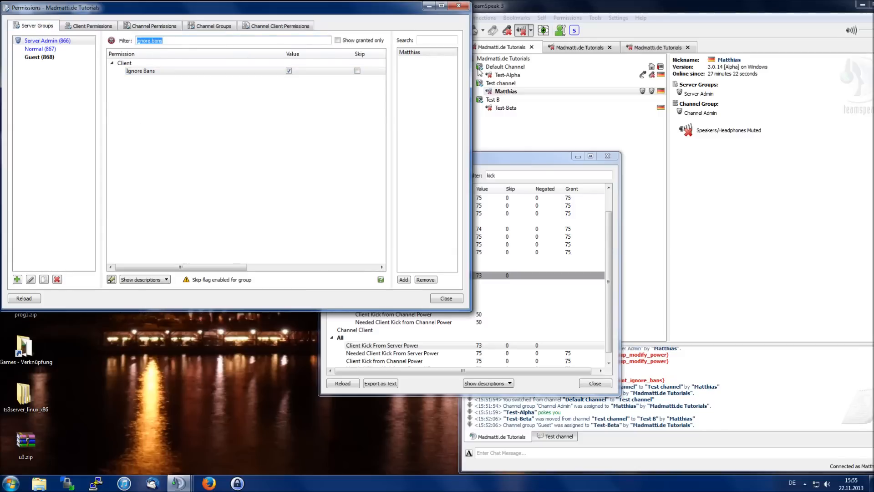
pyautogui.moveTo(470, 59); pyautogui.dragTo(660, 68)
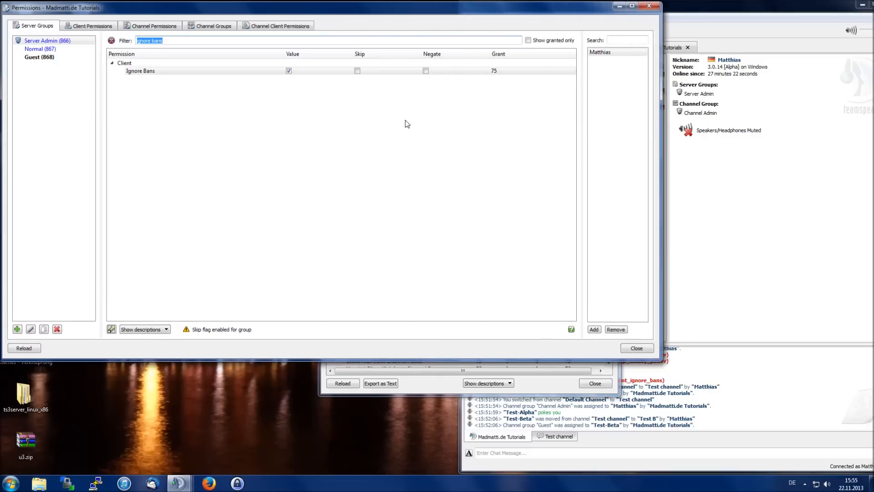
pyautogui.click(364, 73)
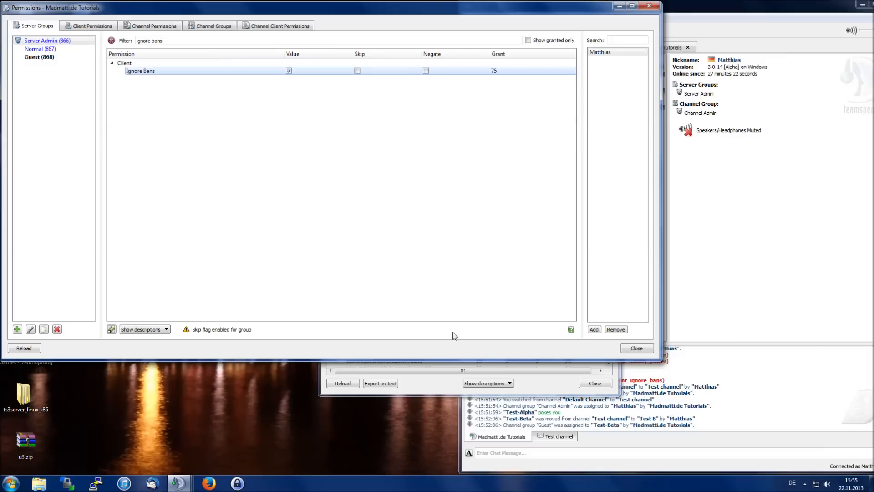
# Step: Check Client Kick from Channel Power in the overview, and filter the Server Admin permissions by "kick from channel"
pyautogui.click(436, 382)
pyautogui.scroll(1, 418, 255)
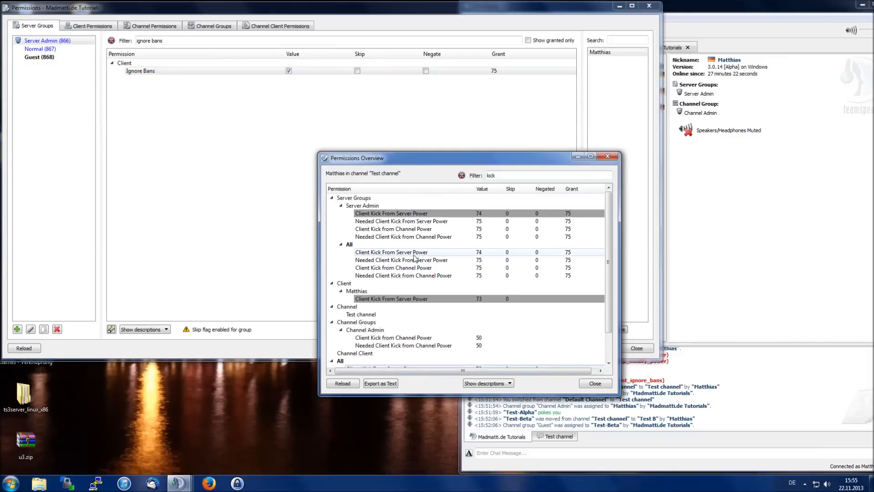
pyautogui.click(425, 269)
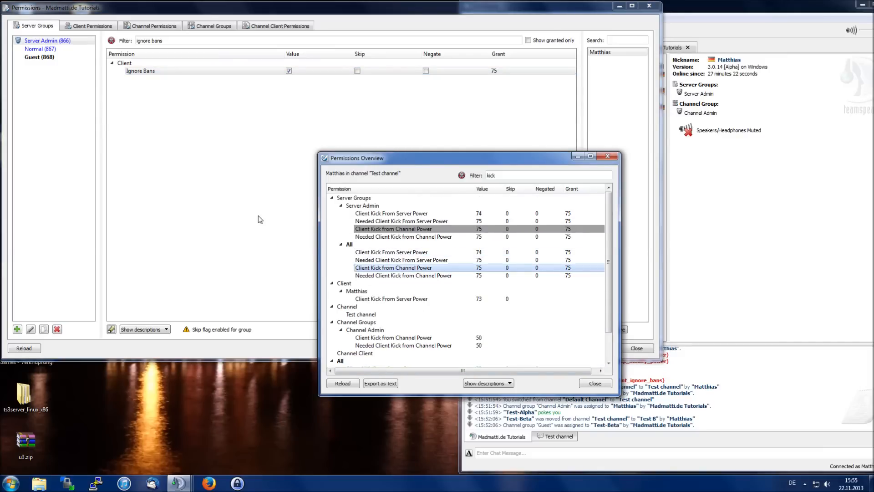
pyautogui.click(259, 219)
pyautogui.tripleClick(205, 40)
pyautogui.write('kic')
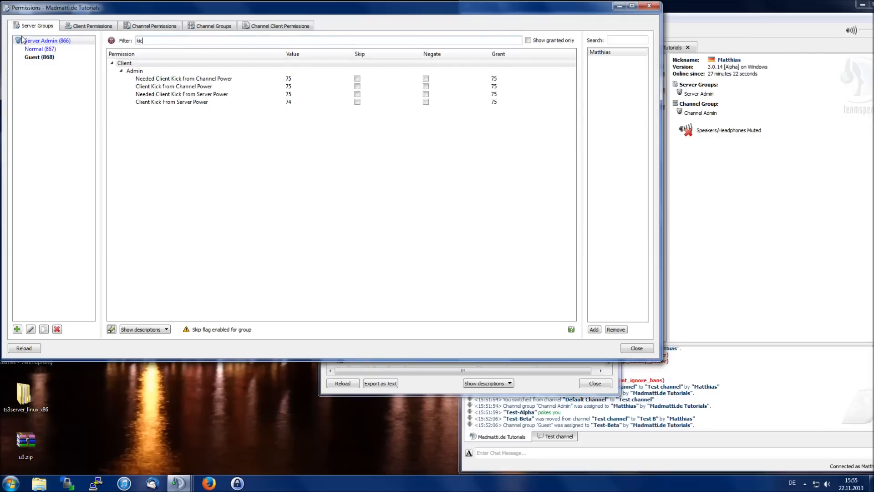
pyautogui.write('k from channel')
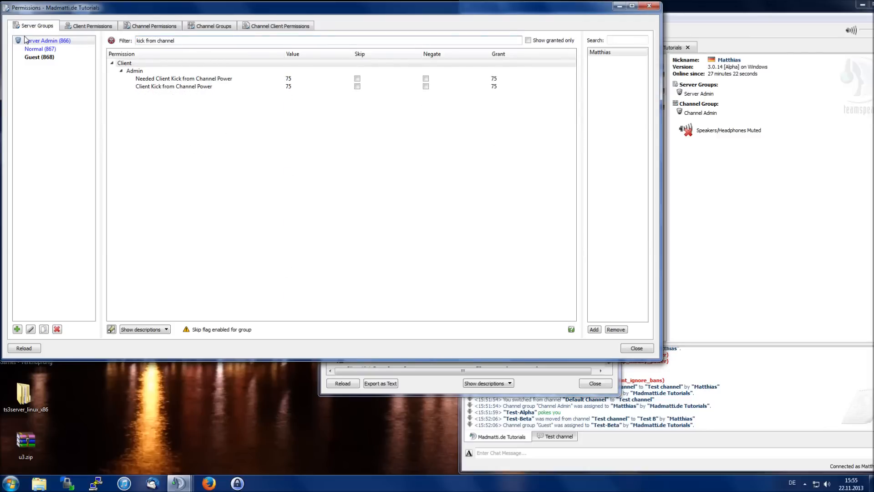
pyautogui.click(275, 79)
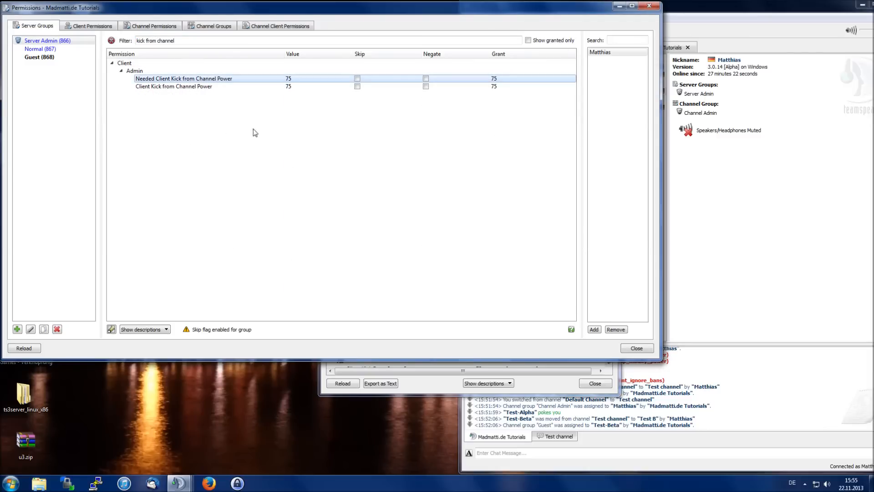
# Step: Filter the Server Admin permissions by "skip" and remove the Skip Channel Group Permissions permission
pyautogui.hotkey('shift', 'Tab')
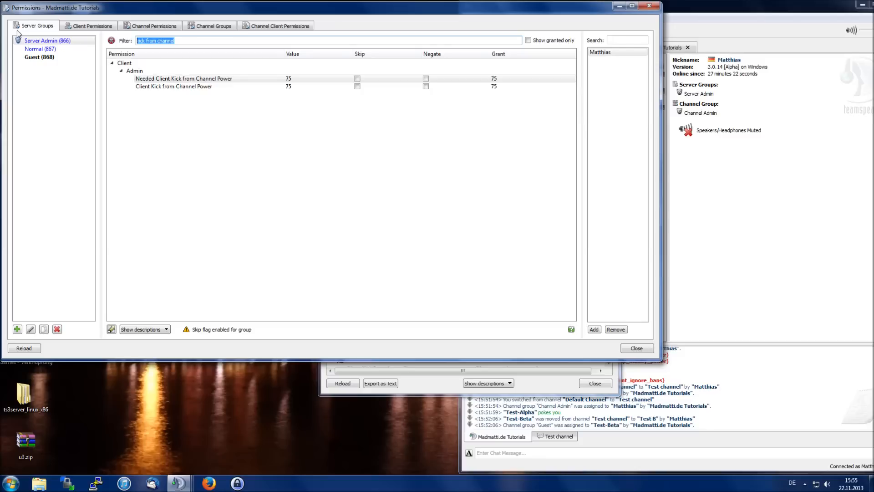
pyautogui.write('skip')
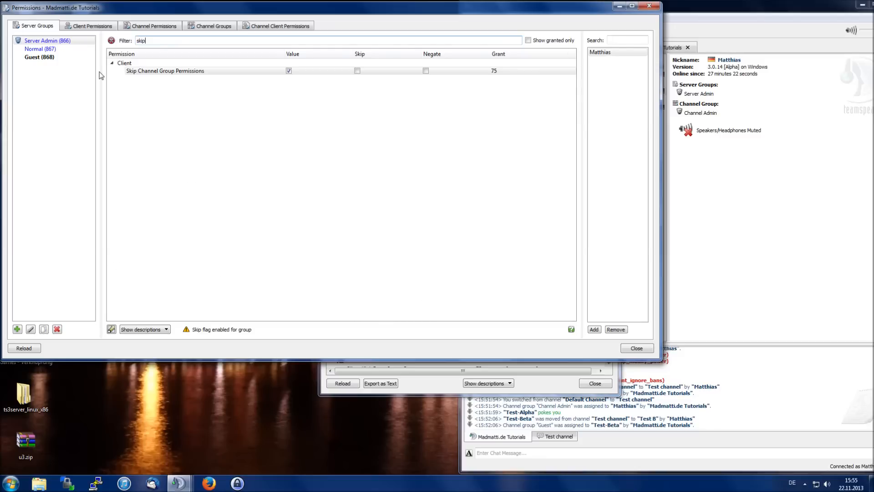
pyautogui.rightClick(167, 72)
pyautogui.click(185, 80)
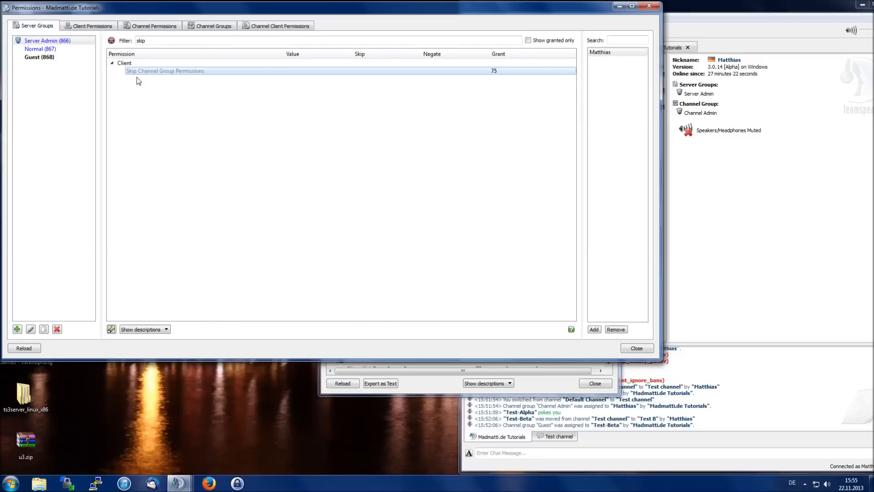
# Step: Filter the Server Admin group's permissions by "kick from channel"
pyautogui.click(39, 57)
pyautogui.click(48, 40)
pyautogui.click(141, 40)
pyautogui.hotkey('ctrl', 'a')
pyautogui.write('kick from chan')
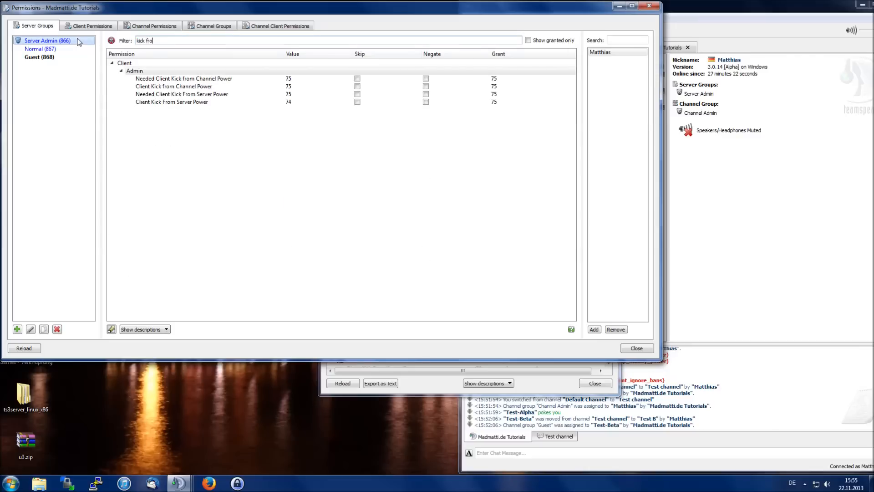
pyautogui.click(127, 72)
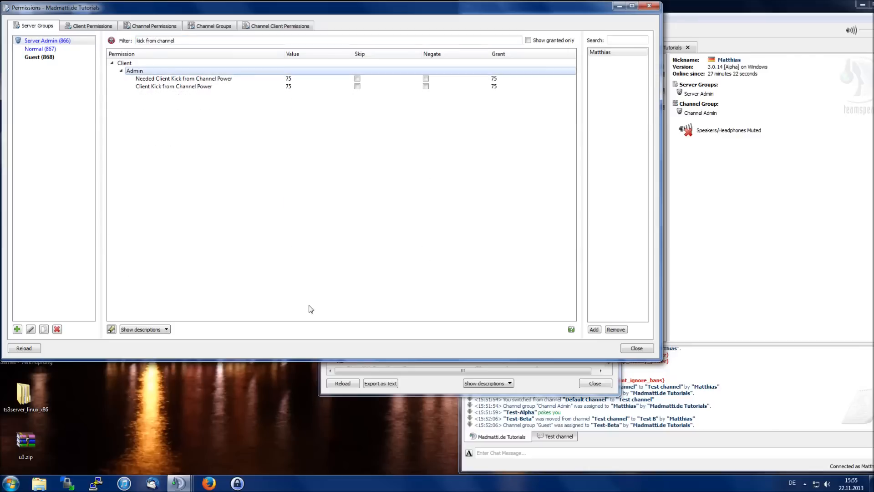
# Step: Compare Client Kick from Channel Power between Server Admin, Channel Admin and the combined All section in the permissions overview
pyautogui.click(427, 383)
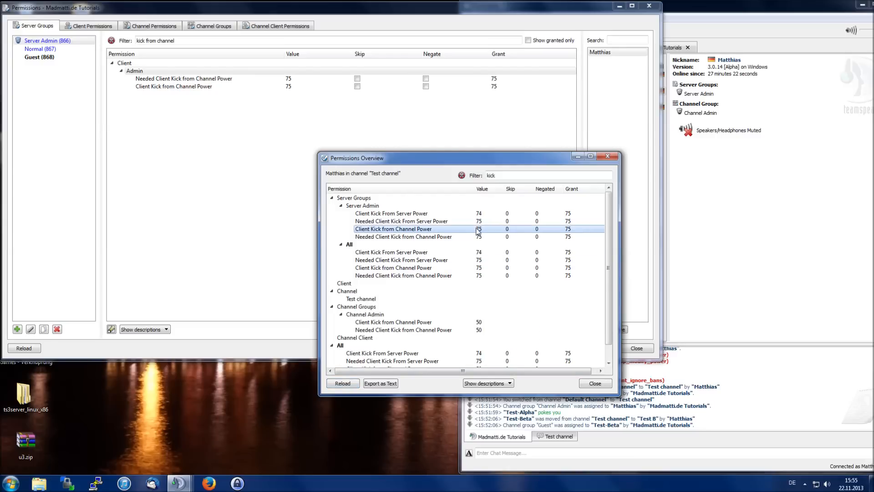
pyautogui.scroll(-1, 477, 231)
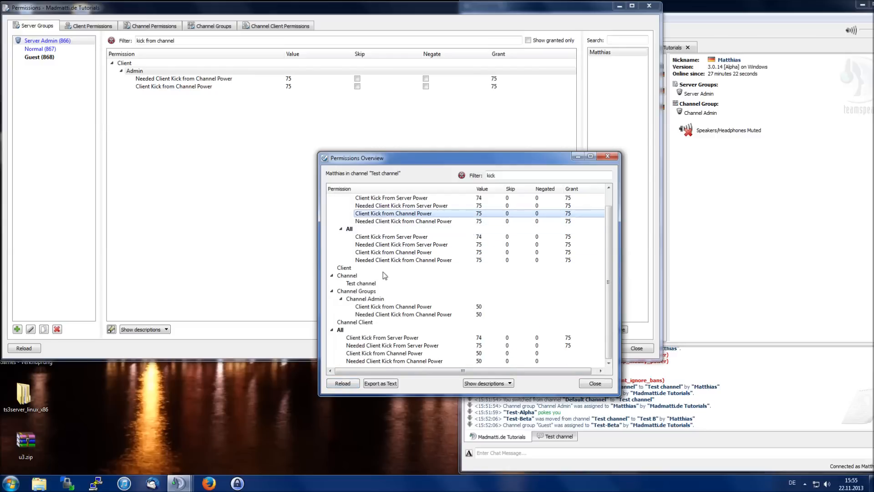
pyautogui.click(382, 309)
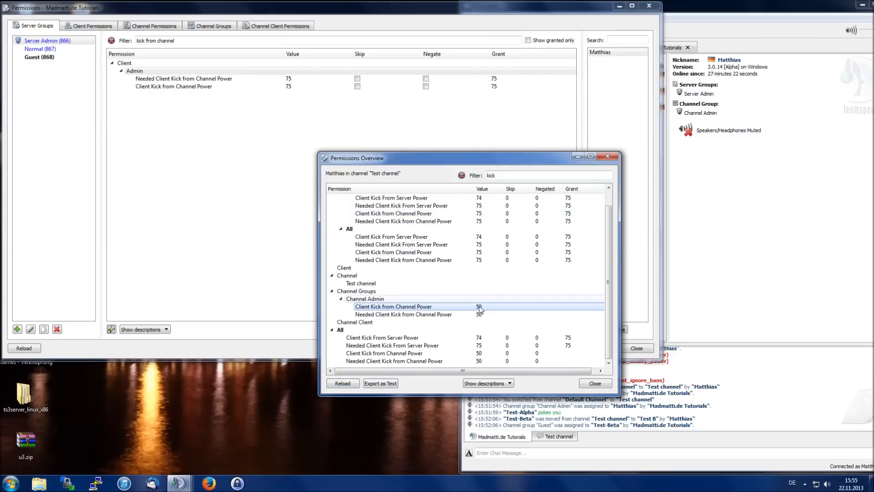
pyautogui.click(479, 354)
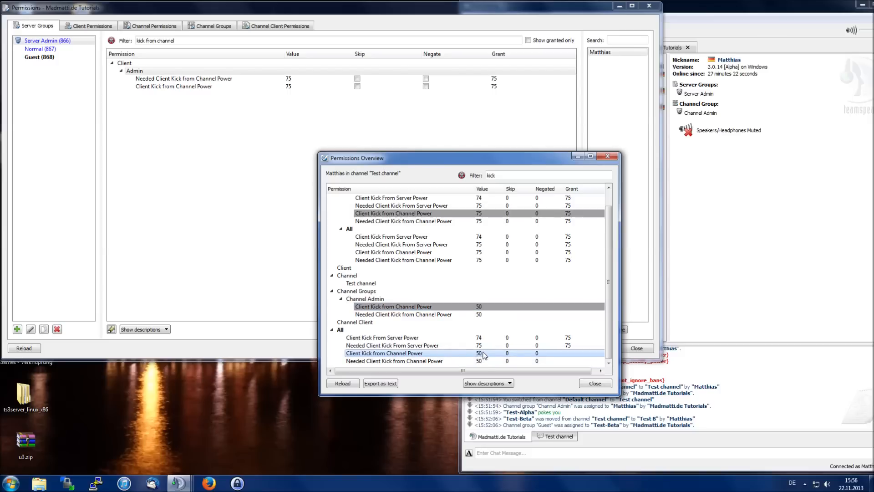
# Step: Return to the Permissions window and filter the client-specific permissions by "permission modify"
pyautogui.click(262, 235)
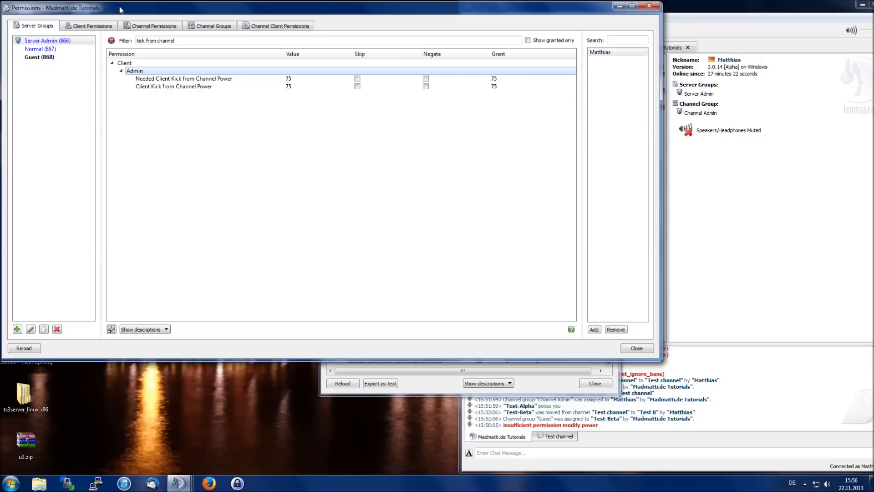
pyautogui.click(93, 26)
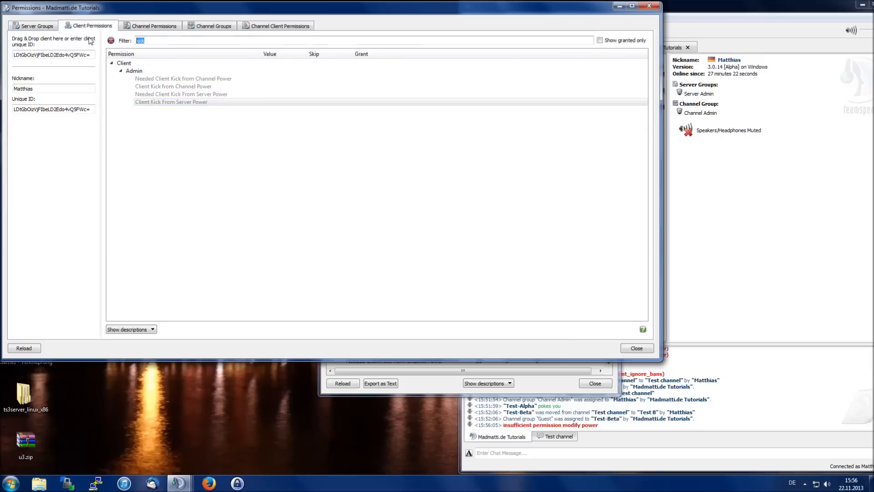
pyautogui.write('permission modiuf')
pyautogui.press('BackSpace')
pyautogui.press('BackSpace')
pyautogui.write('fz')
pyautogui.press('BackSpace')
pyautogui.write('y')
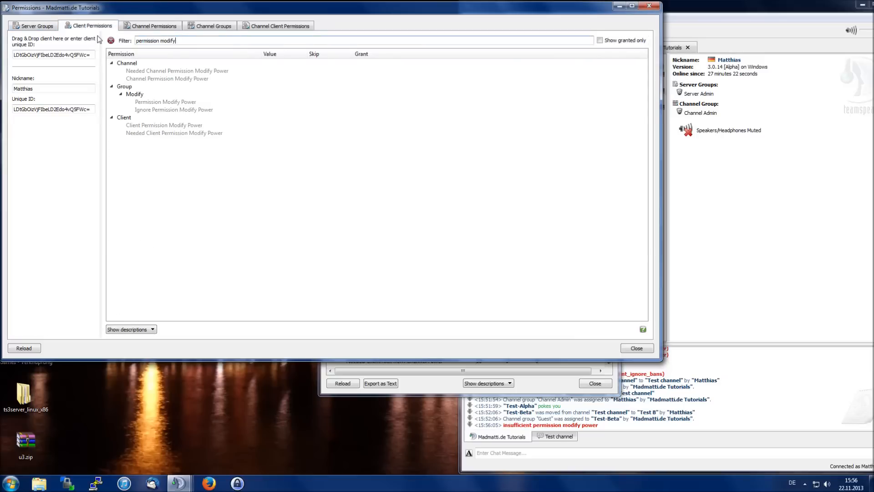
# Step: Filter the Channel Admin channel group's permissions by "permission" and try to remove its Permission Modify Power
pyautogui.click(147, 27)
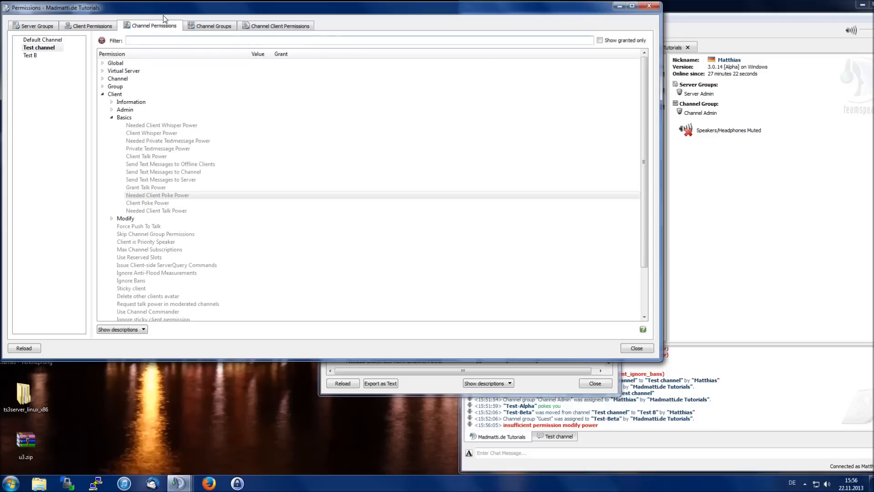
pyautogui.click(207, 26)
pyautogui.hotkey('ctrl', 'a')
pyautogui.write('permissio')
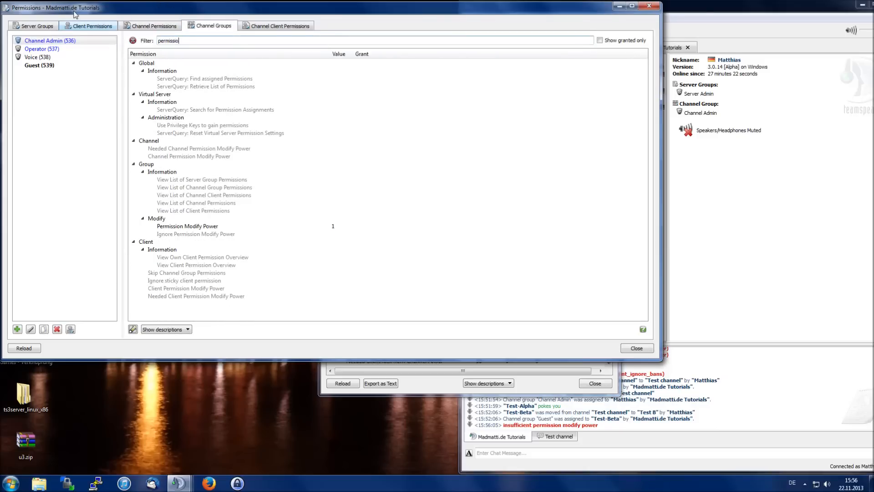
pyautogui.rightClick(253, 227)
pyautogui.click(318, 261)
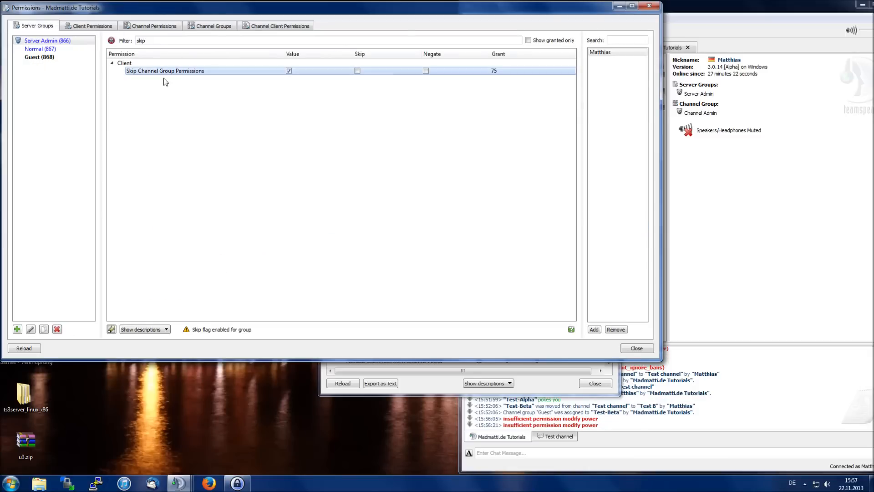
# Step: Remove Permission Modify Power from the Channel Admin channel group
pyautogui.click(212, 26)
pyautogui.rightClick(207, 227)
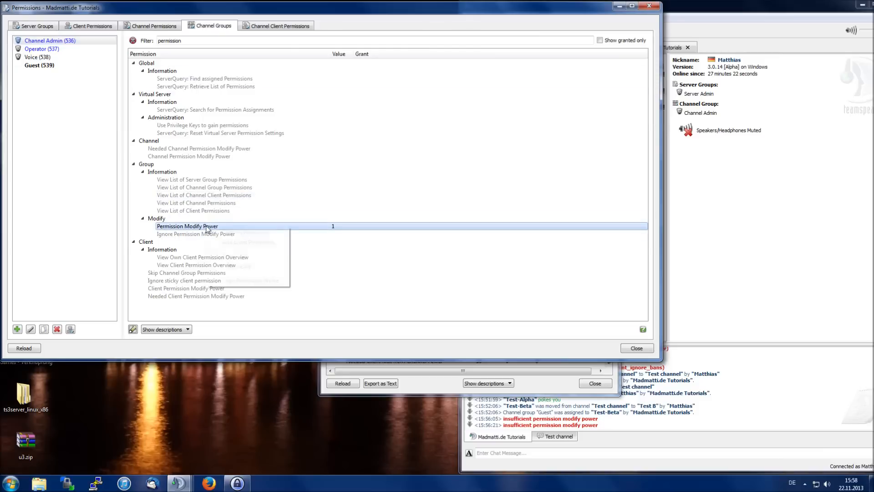
pyautogui.click(242, 230)
pyautogui.click(227, 265)
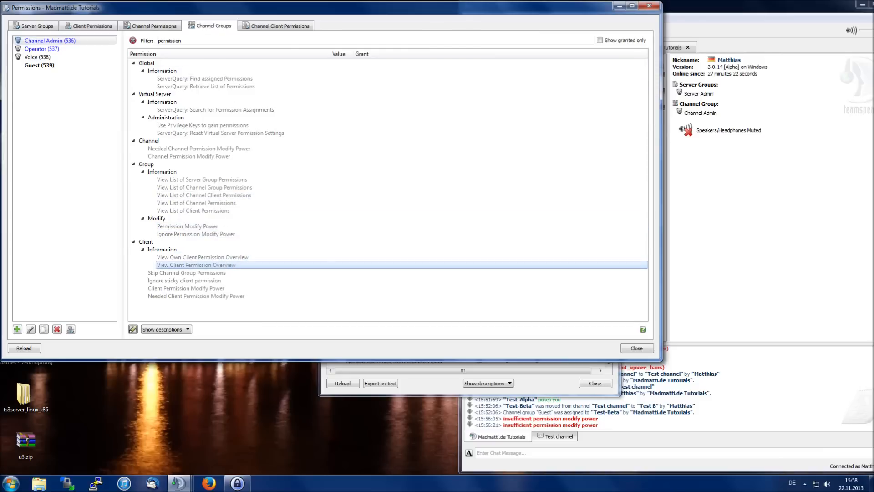
# Step: Disable the Skip Channel Group Permissions value for the Server Admin server group
pyautogui.click(49, 26)
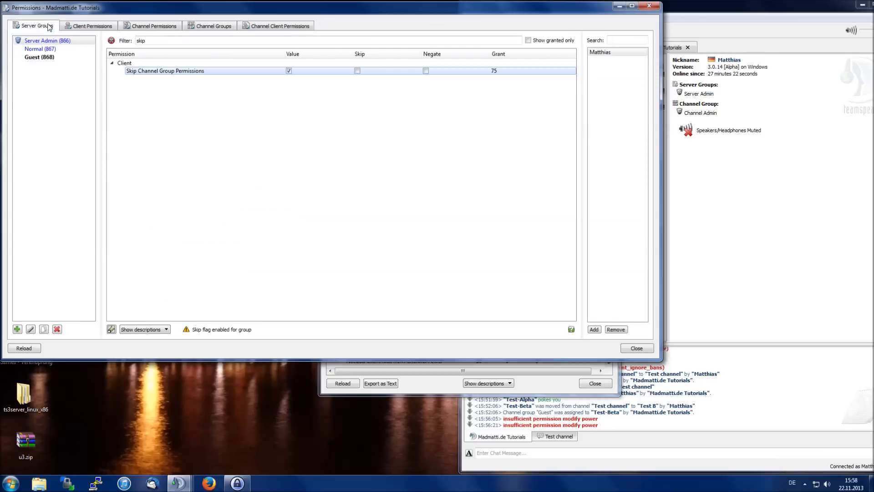
pyautogui.click(187, 27)
pyautogui.click(50, 27)
pyautogui.click(289, 70)
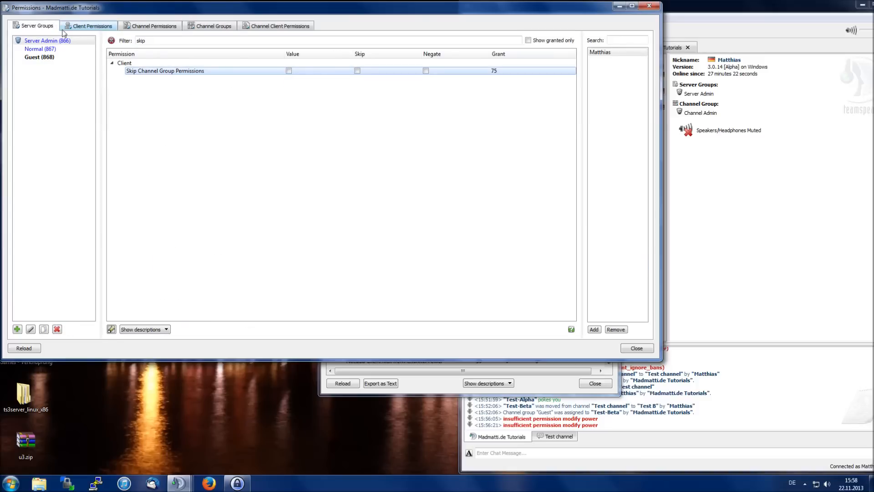
# Step: Replace the Server Admin permission filter with "kick from channel"
pyautogui.press('Tab')
pyautogui.write('channe')
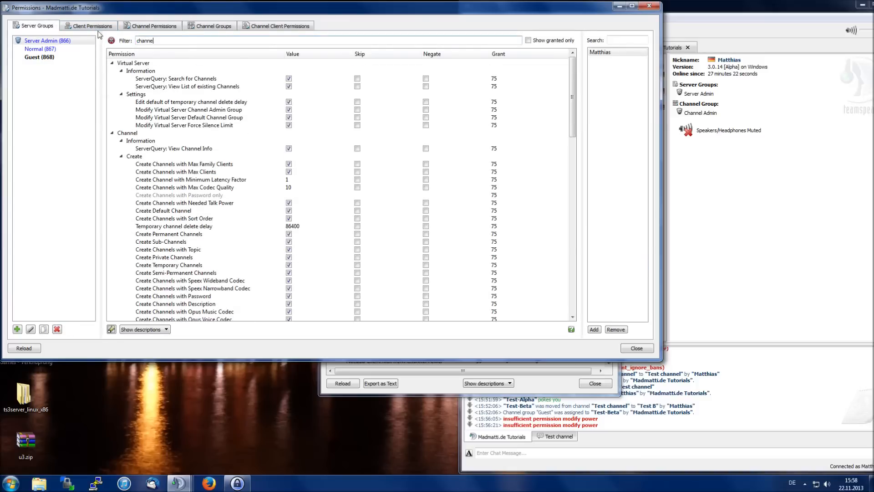
pyautogui.write('l kic')
pyautogui.hotkey('ctrl', 'a')
pyautogui.write('kick from h')
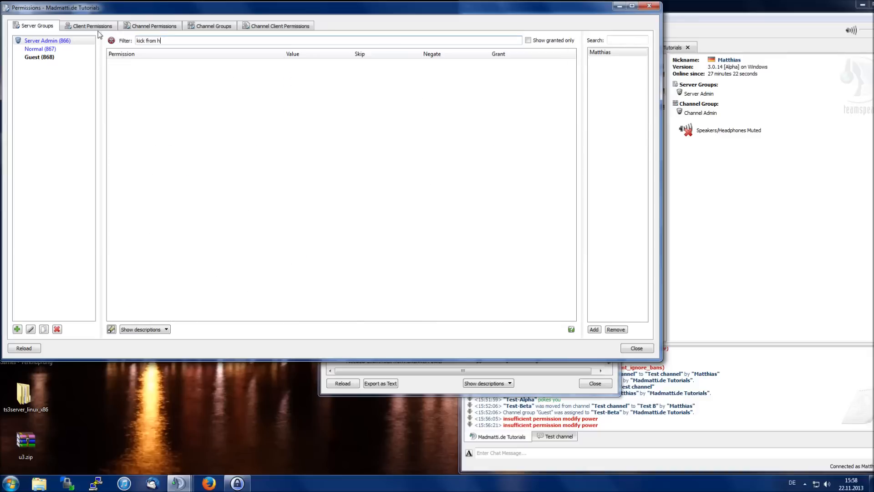
pyautogui.press('BackSpace')
pyautogui.write('channel')
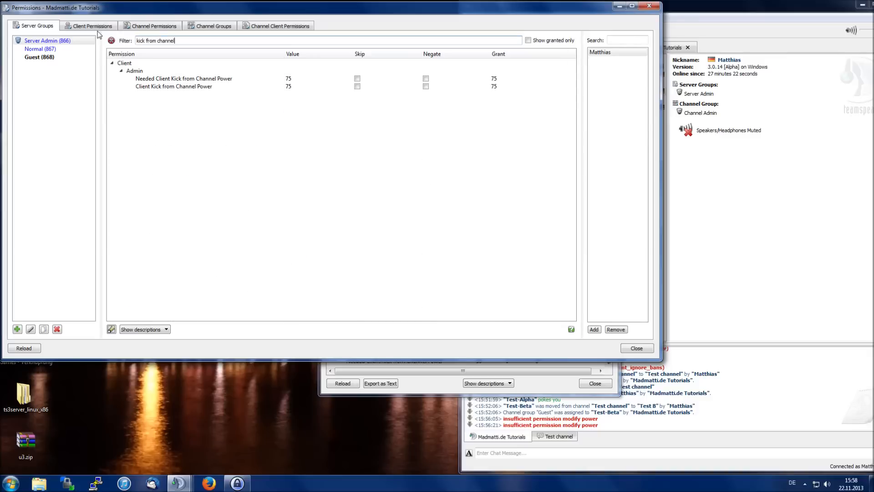
# Step: Reload the permissions overview and check the channel group's Client Kick from Channel Power against the combined permissions
pyautogui.click(358, 385)
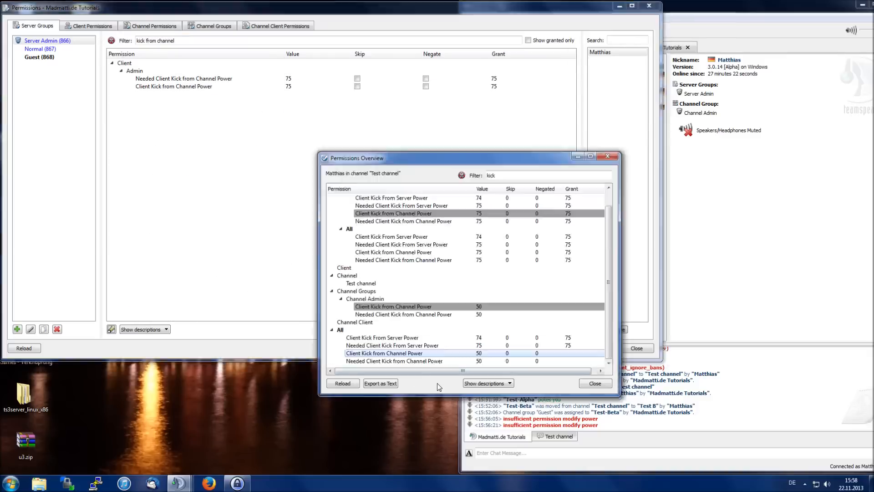
pyautogui.click(357, 384)
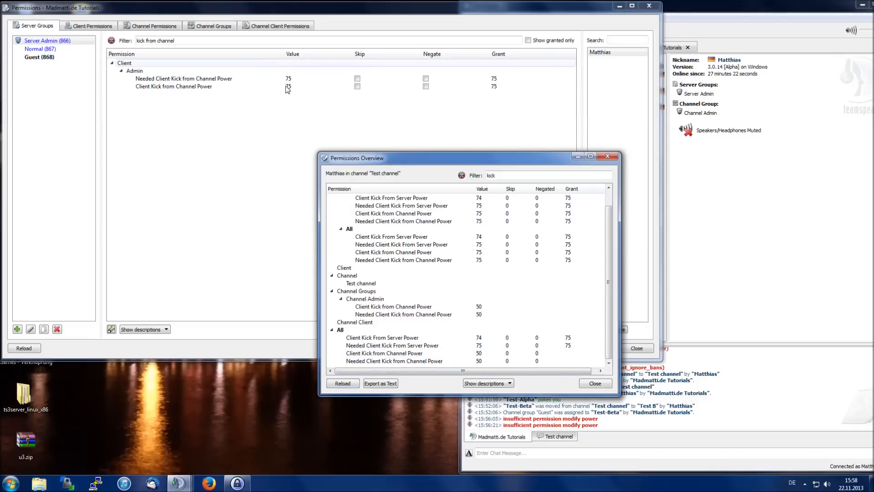
pyautogui.click(472, 308)
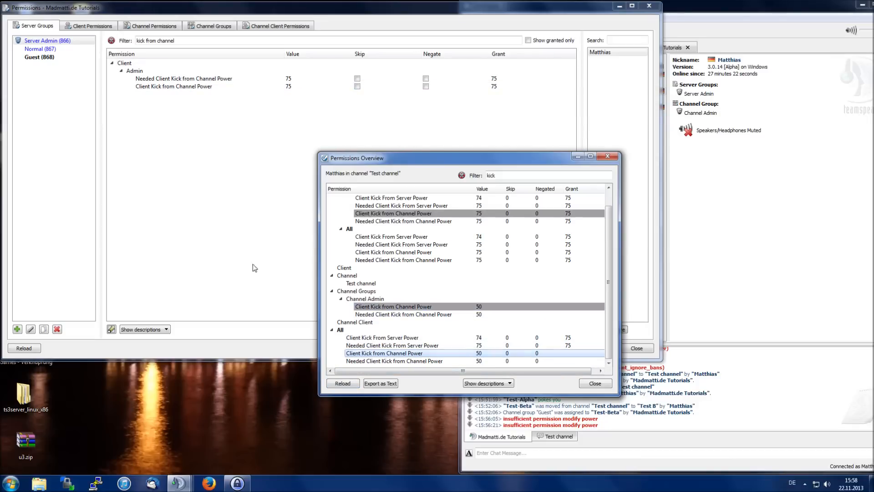
# Step: Enable the Skip flag on Server Admin's Client Kick from Channel Power and check its effect in the reloaded overview
pyautogui.click(365, 137)
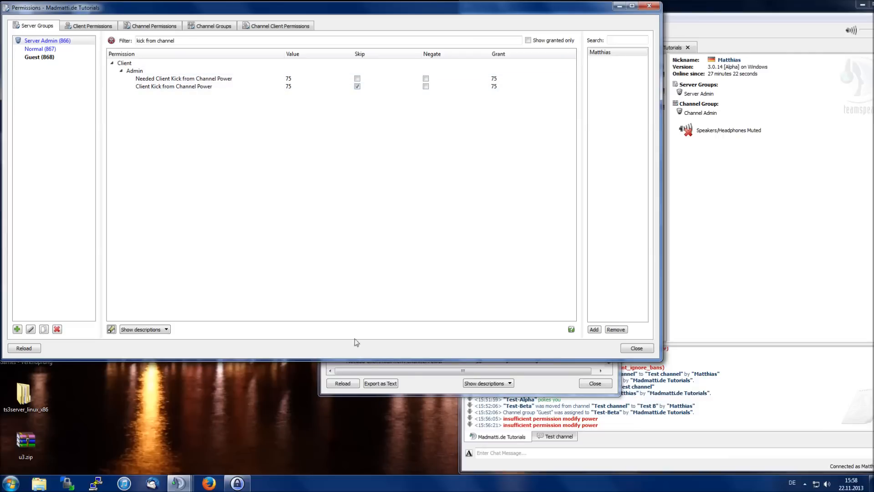
pyautogui.click(326, 385)
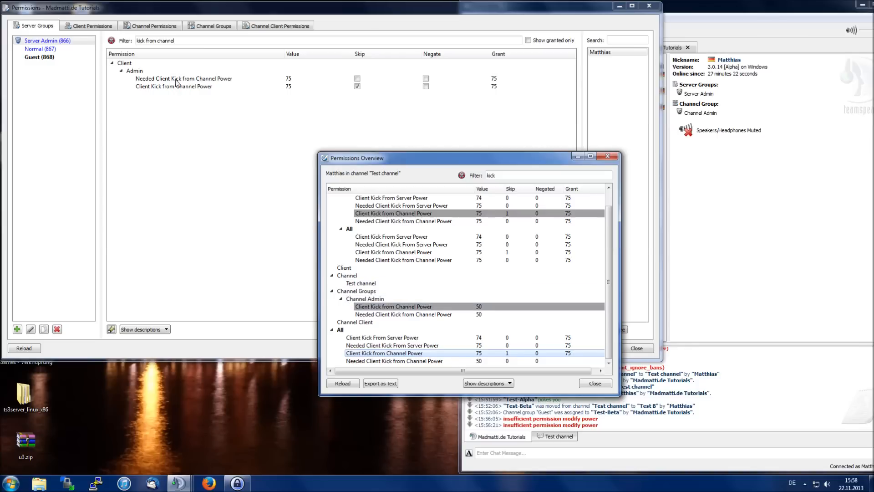
pyautogui.click(403, 361)
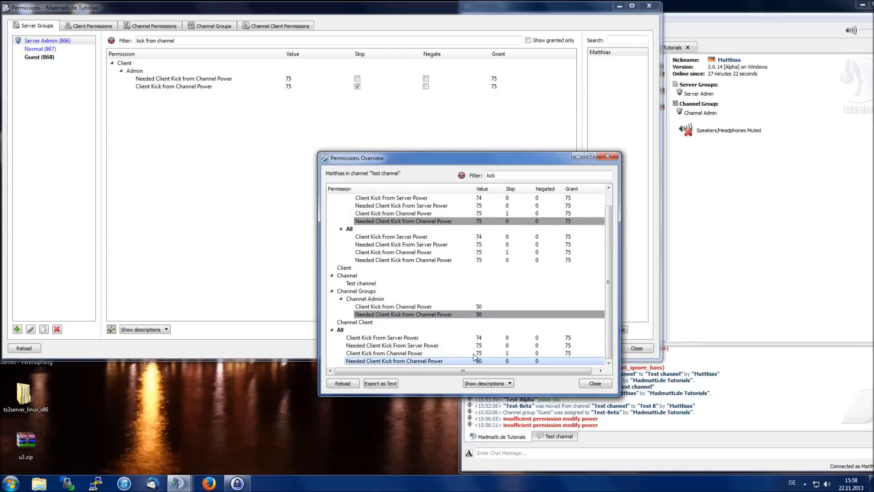
# Step: Enable the Skip flag on Server Admin's Needed Client Kick from Channel Power and reload the permissions overview
pyautogui.click(352, 86)
pyautogui.click(356, 79)
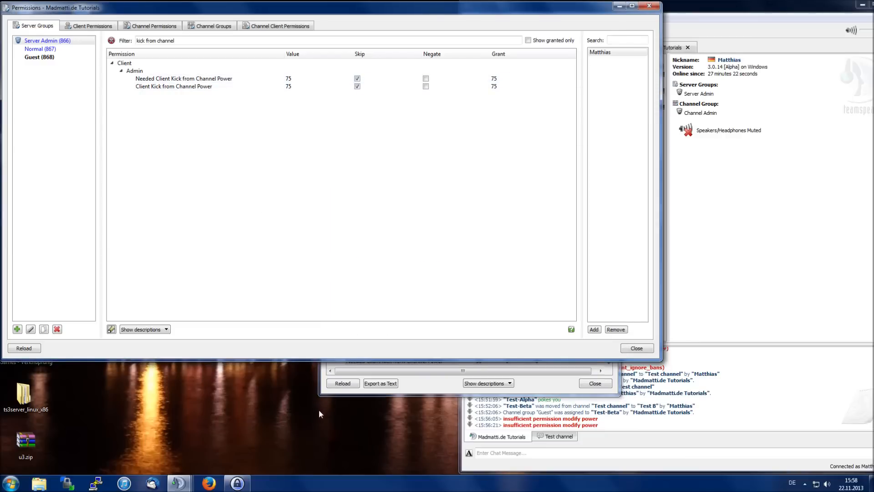
pyautogui.click(319, 376)
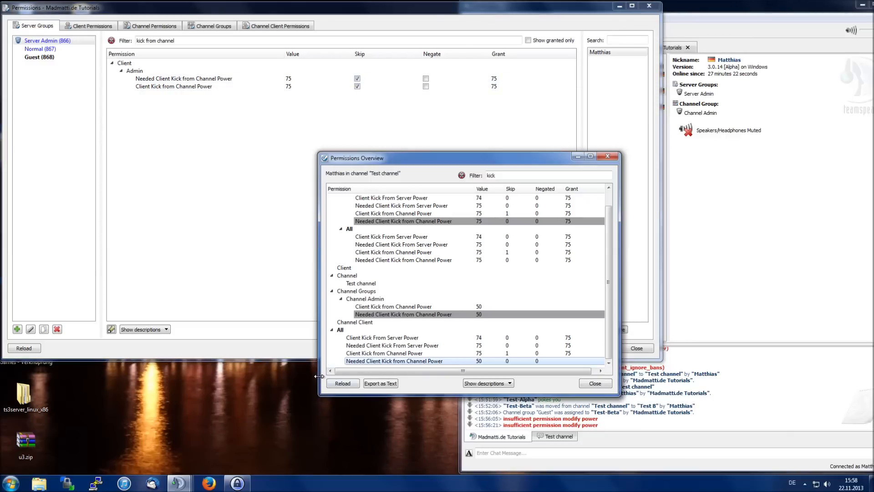
pyautogui.click(479, 361)
pyautogui.scroll(1, 432, 282)
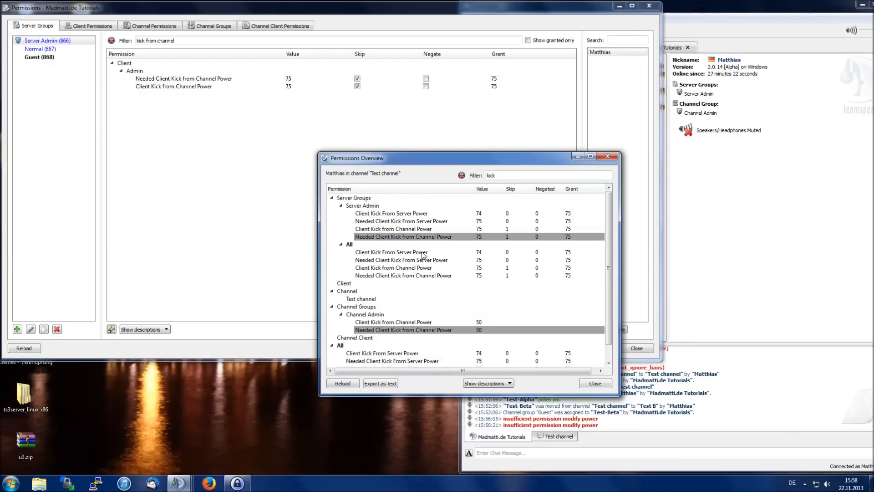
# Step: Examine the Server Admin entries for Needed Client Kick from Channel Power in the overview, then return to the Permissions window
pyautogui.click(376, 238)
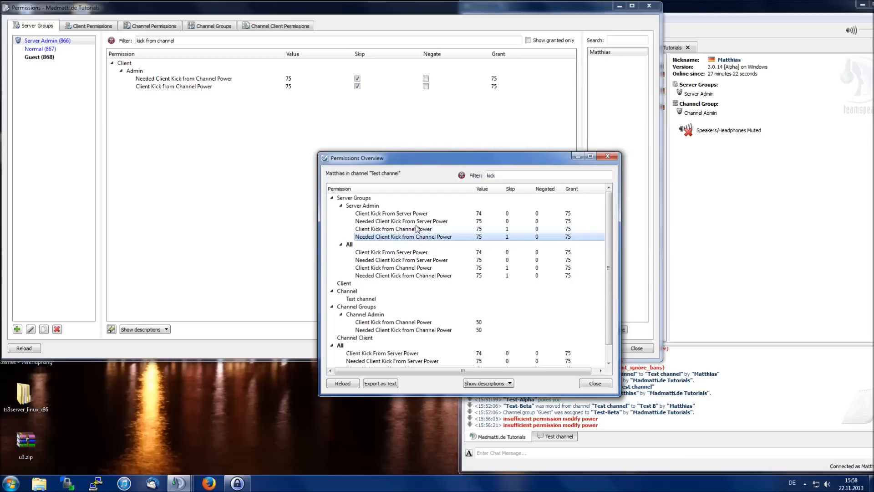
pyautogui.click(378, 205)
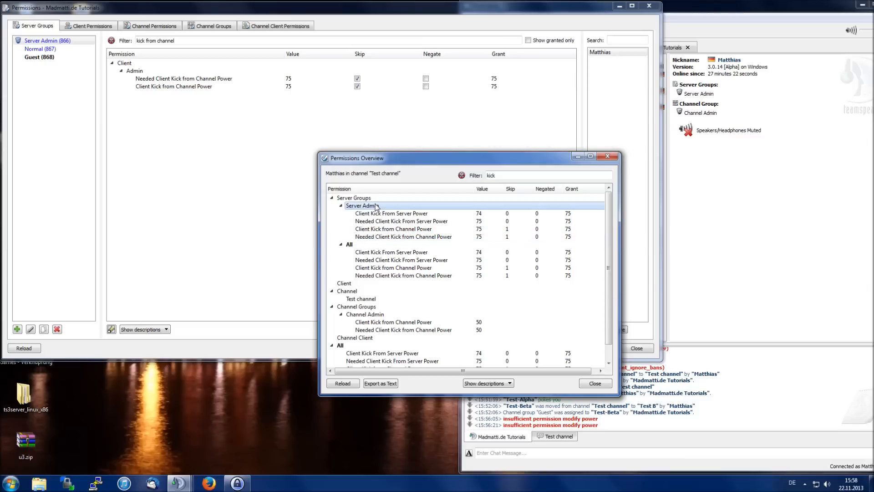
pyautogui.click(386, 237)
pyautogui.click(209, 117)
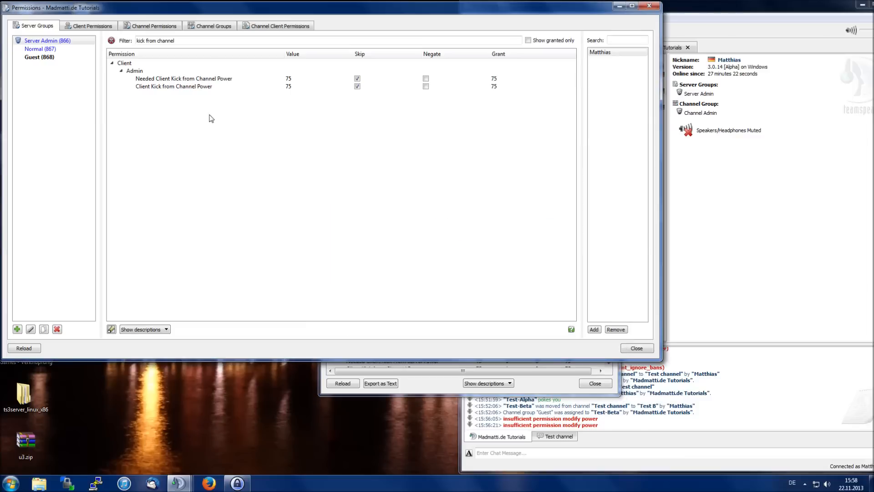
# Step: Disable the Skip flags on Server Admin's Needed Client Kick from Channel Power and Client Kick from Channel Power
pyautogui.click(357, 78)
pyautogui.click(358, 86)
# Step: Filter the Server Admin permissions by "skip" and enable Skip Channel Group Permissions
pyautogui.click(40, 41)
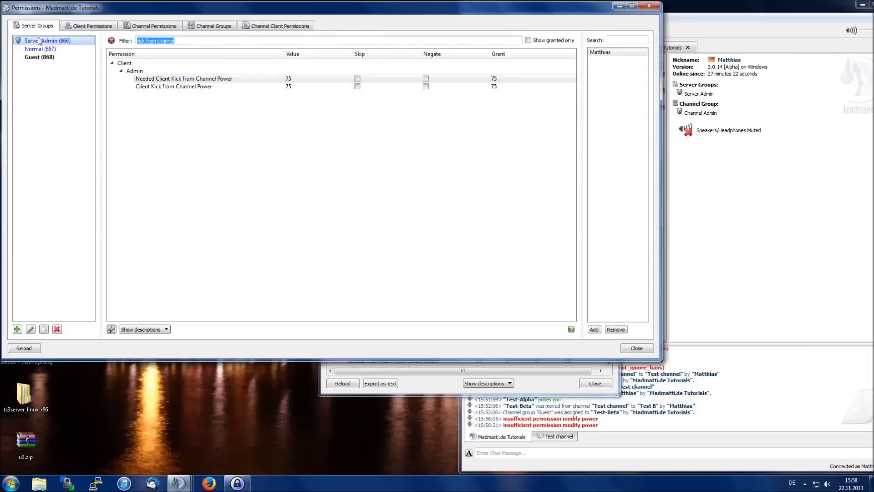
pyautogui.write('skip')
pyautogui.click(288, 70)
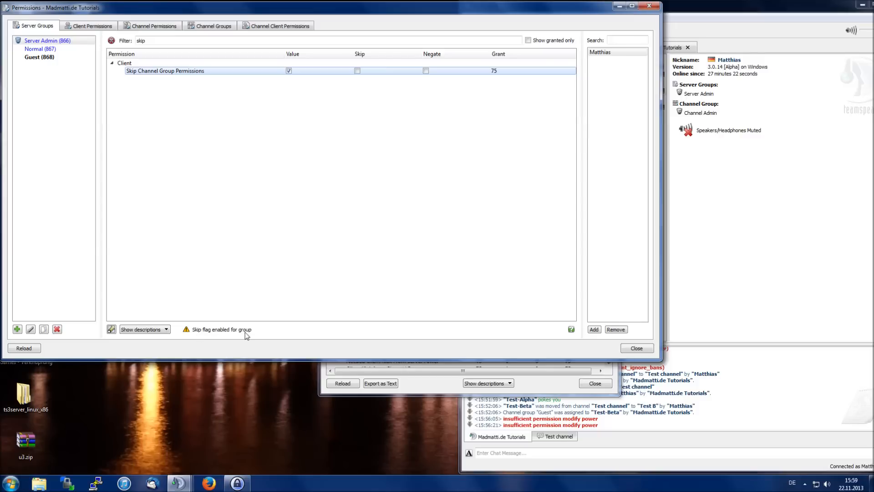
pyautogui.click(288, 70)
pyautogui.click(289, 71)
# Step: Clear the Server Admin permission filter, expand all permission categories and look through the Skip column
pyautogui.click(111, 40)
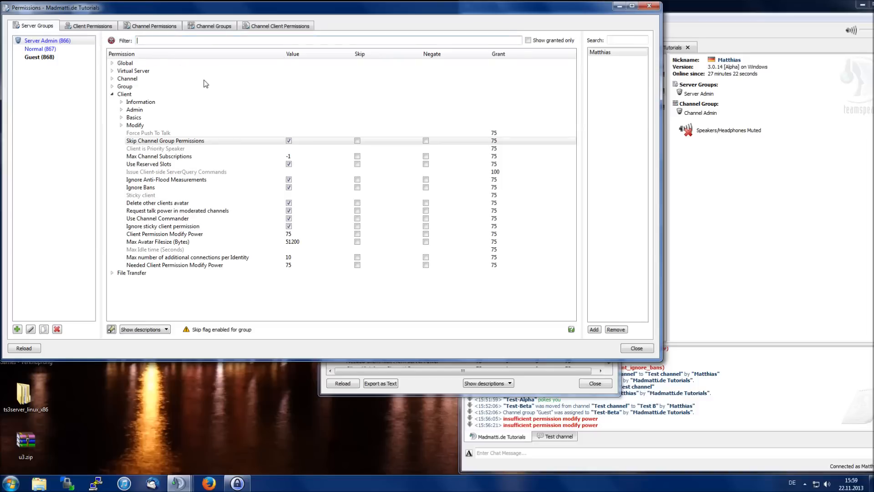
pyautogui.rightClick(291, 290)
pyautogui.click(291, 295)
pyautogui.scroll(-7, 342, 215)
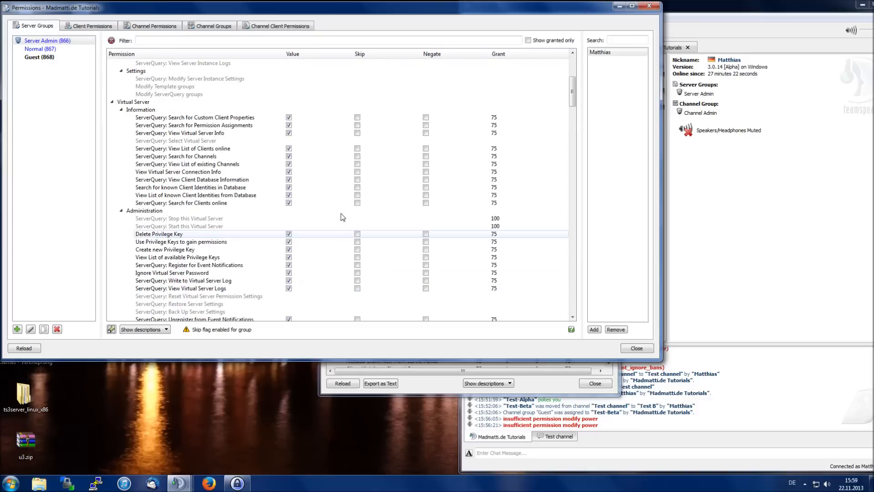
# Step: Compare the permission columns of the channel permissions and channel groups with those of the Server Admin group
pyautogui.click(143, 29)
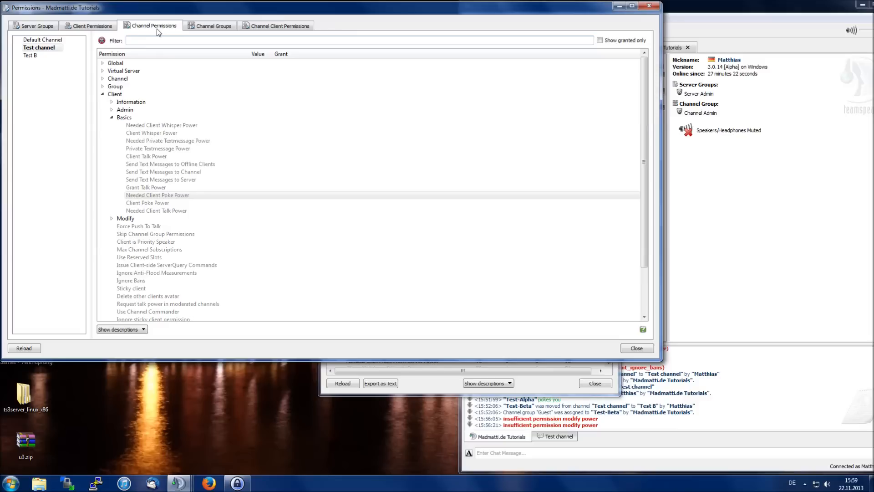
pyautogui.click(203, 28)
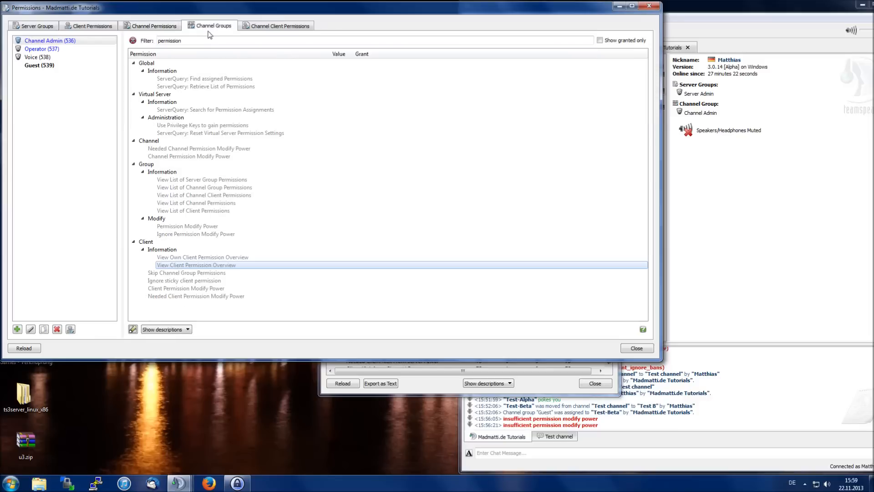
pyautogui.click(52, 26)
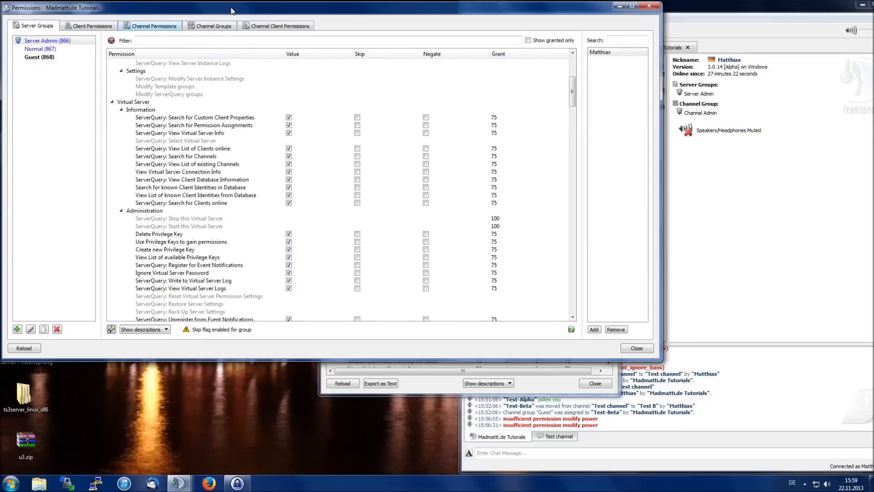
pyautogui.scroll(-20, 322, 121)
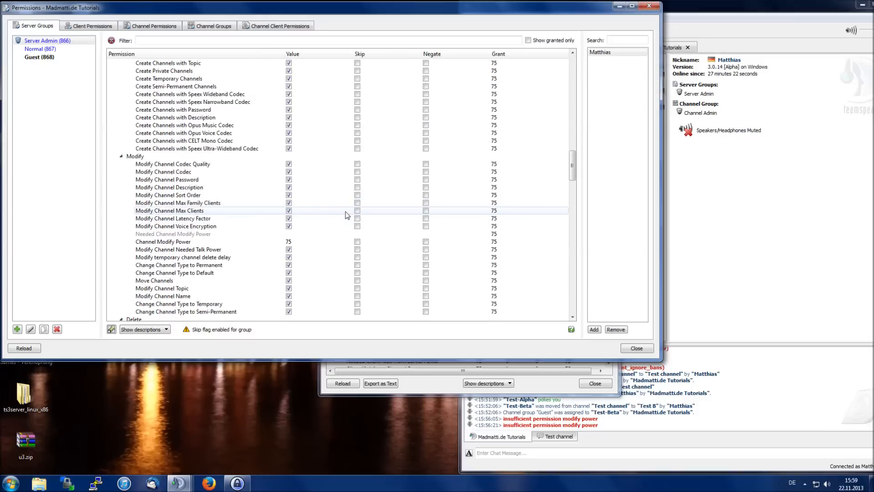
pyautogui.scroll(-4, 350, 218)
pyautogui.scroll(20, 350, 219)
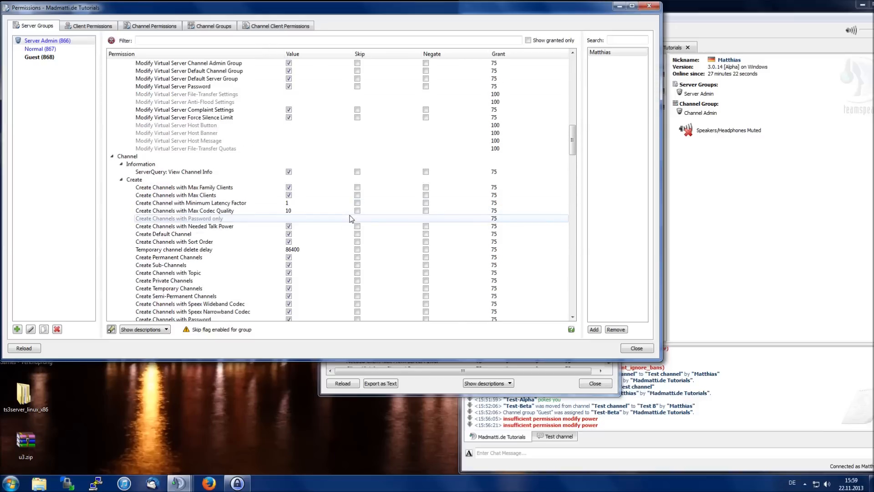
pyautogui.scroll(10, 350, 218)
pyautogui.scroll(6, 348, 217)
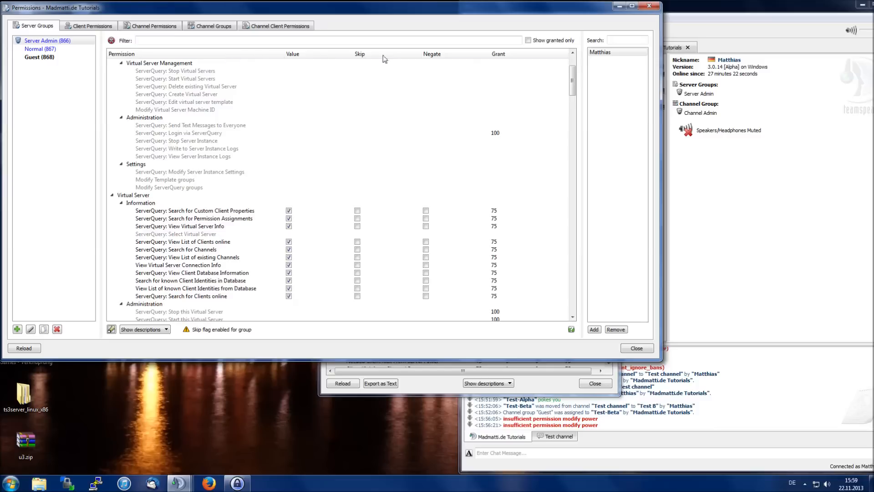
# Step: Clear the Channel Admin permission filter and expand all its permission categories
pyautogui.click(190, 28)
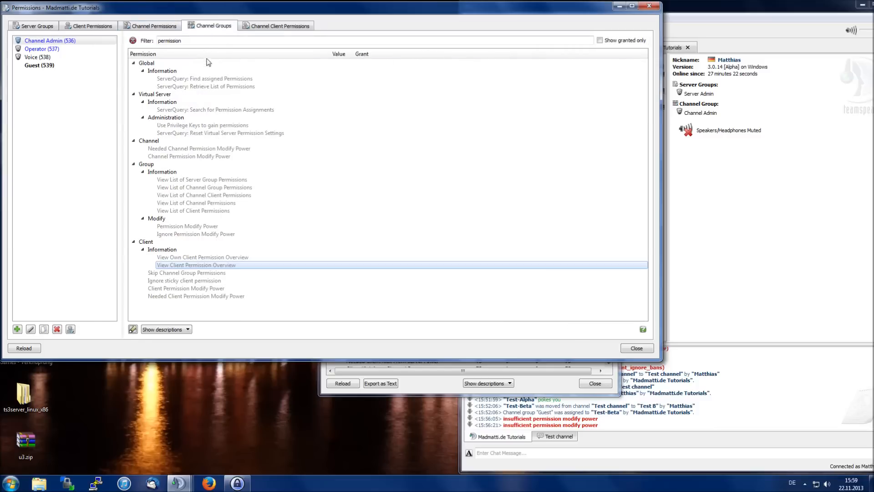
pyautogui.doubleClick(196, 41)
pyautogui.press('BackSpace')
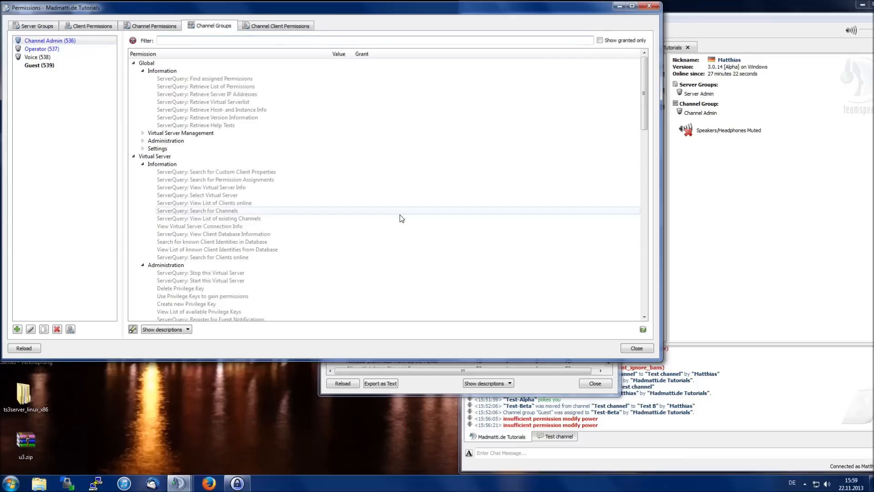
pyautogui.rightClick(400, 218)
pyautogui.click(448, 244)
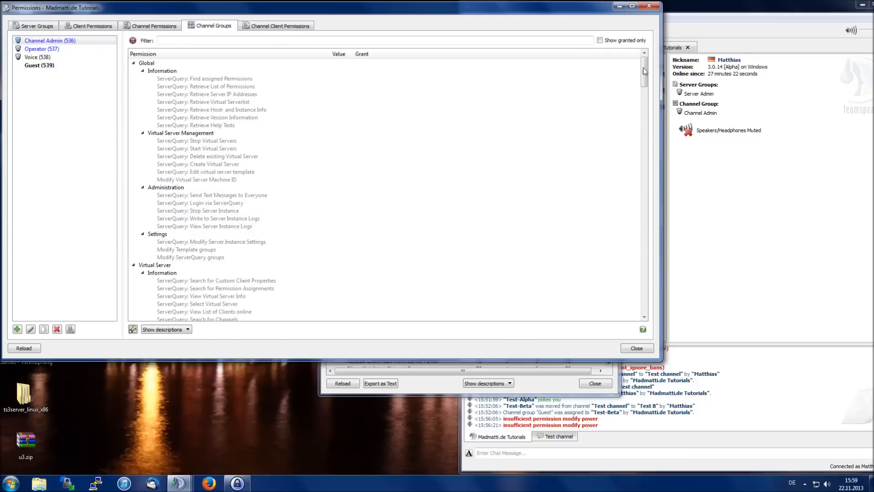
# Step: Clear the channel client permission filter and look through the Guest server group's permissions
pyautogui.click(43, 26)
pyautogui.click(48, 57)
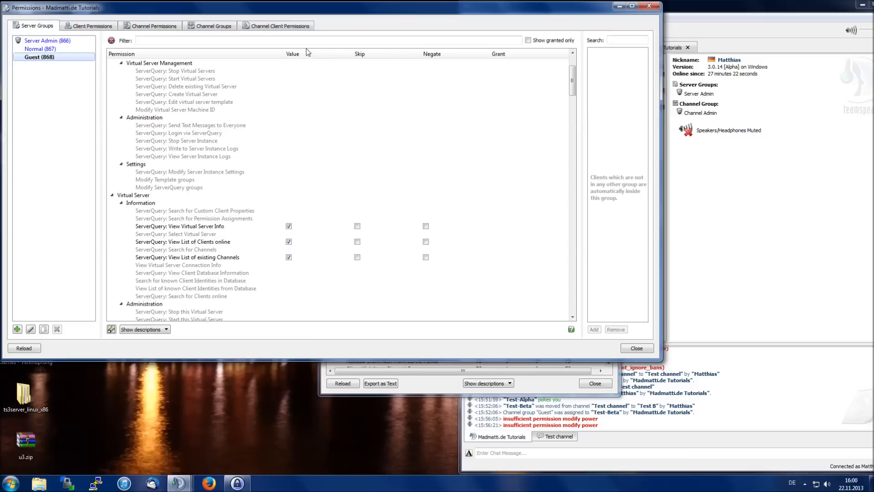
pyautogui.click(259, 27)
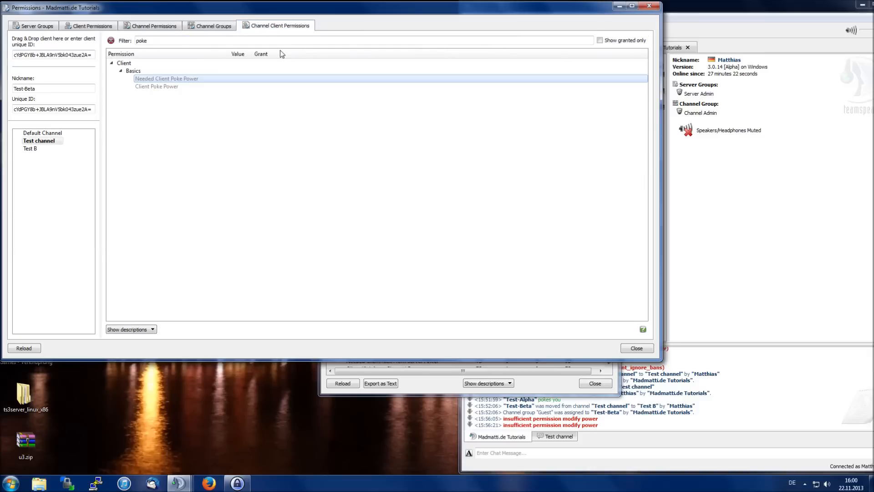
pyautogui.doubleClick(142, 40)
pyautogui.press('BackSpace')
pyautogui.click(34, 26)
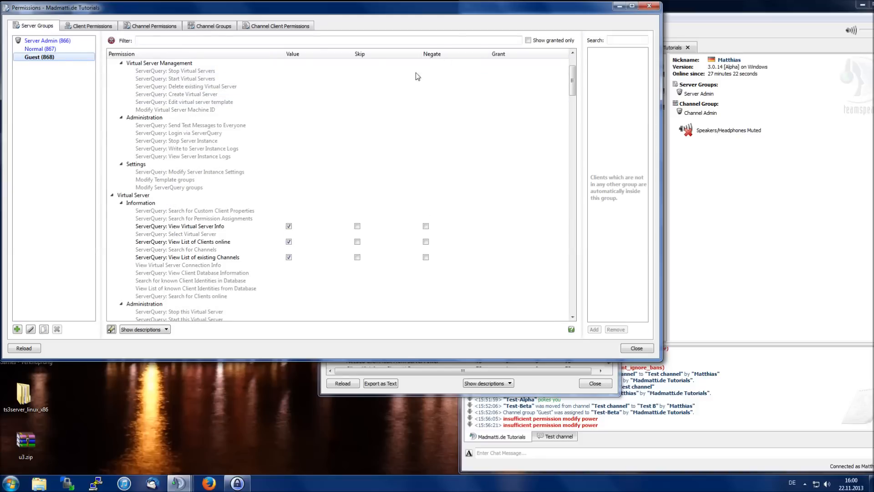
pyautogui.scroll(-12, 326, 219)
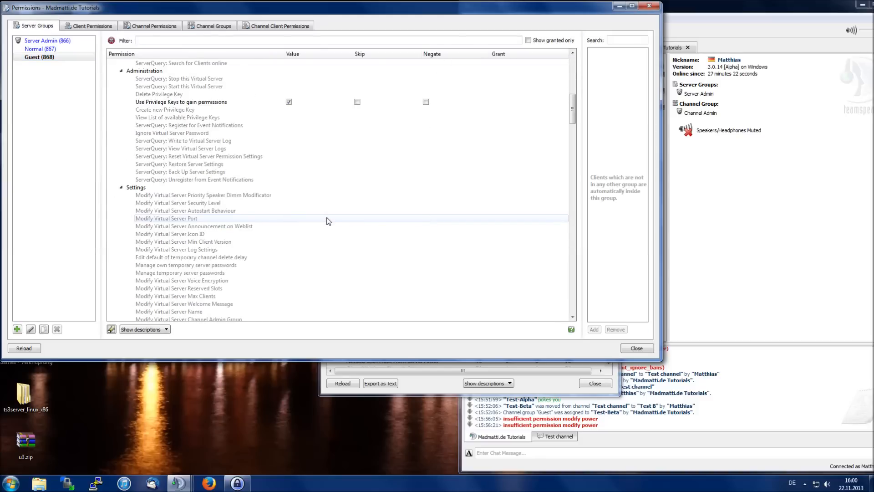
pyautogui.scroll(4, 226, 169)
# Step: Copy the Guest server group to a new regular group named "Jail"
pyautogui.click(30, 102)
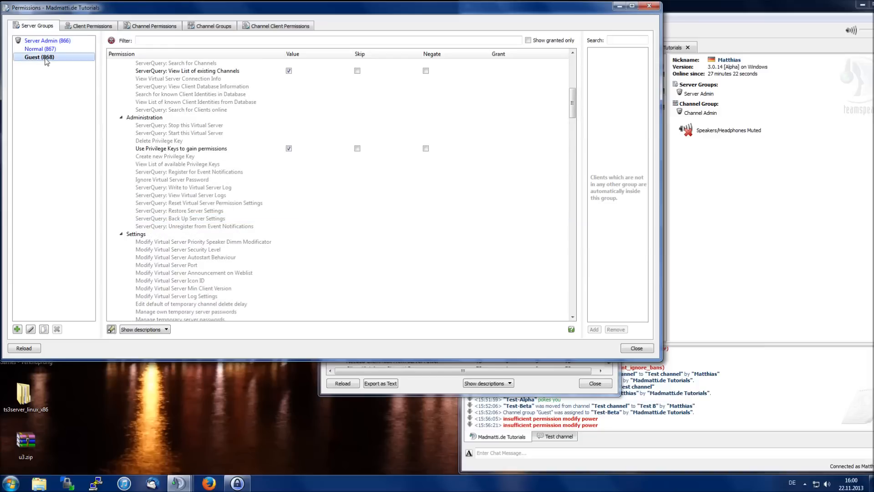
pyautogui.rightClick(44, 59)
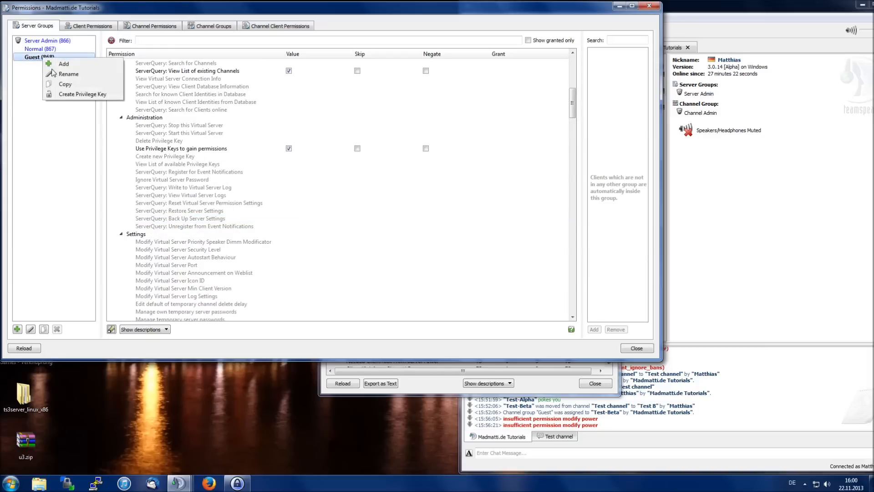
pyautogui.click(71, 84)
pyautogui.hotkey('ctrl', 'a')
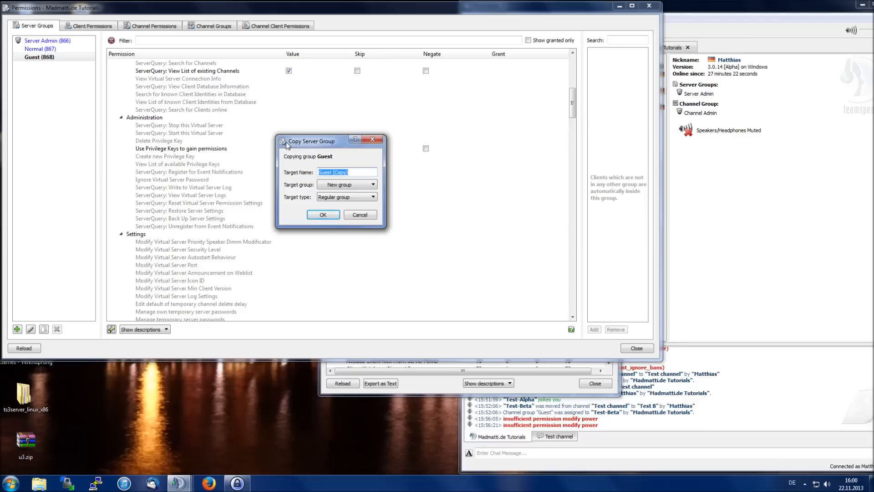
pyautogui.write('Jail')
pyautogui.press('Return')
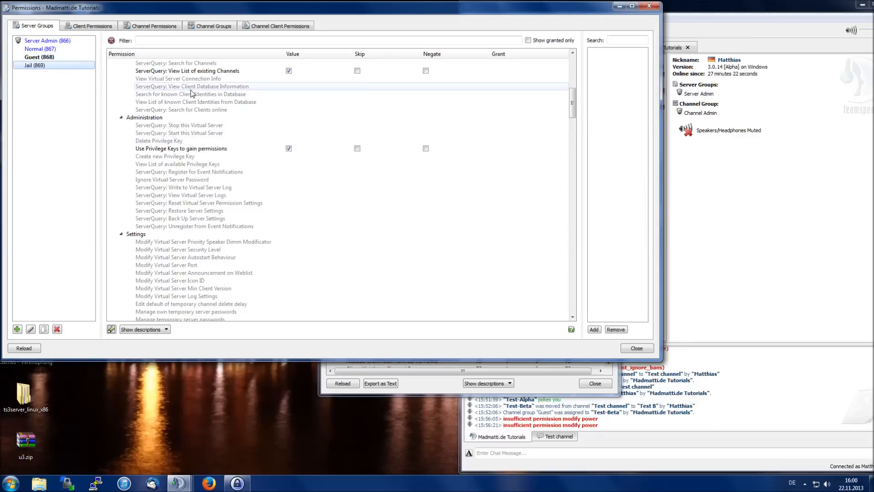
# Step: Filter the Jail group's permissions by "permanent" and enable Group is Permanent
pyautogui.scroll(3, 194, 135)
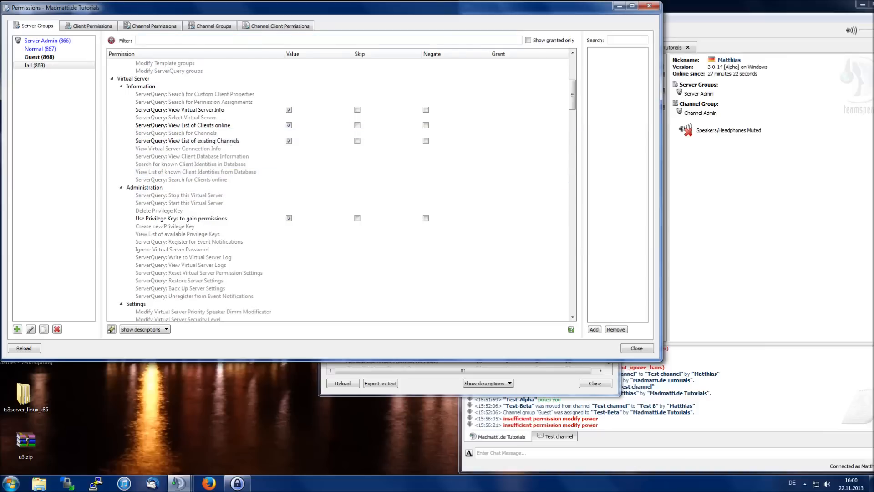
pyautogui.write('permanent')
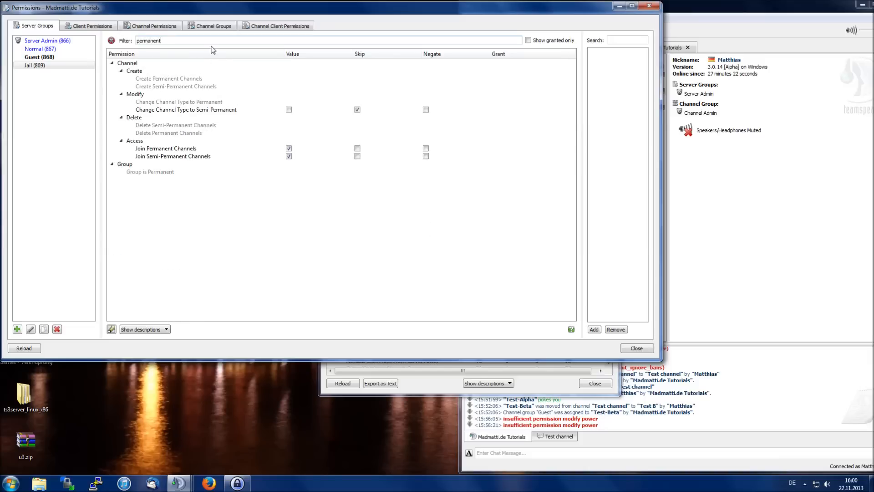
pyautogui.doubleClick(174, 173)
pyautogui.click(69, 179)
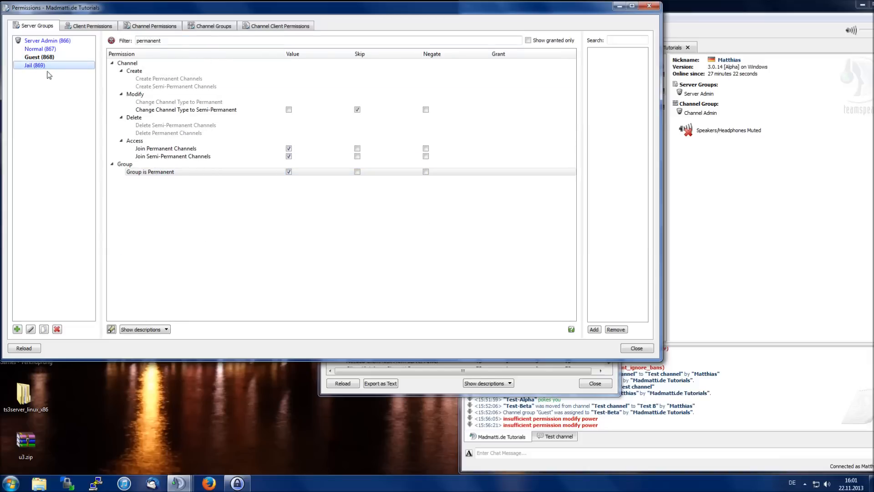
# Step: Filter the Jail group's permissions by "join" and set Channel Join Power to -1
pyautogui.doubleClick(153, 41)
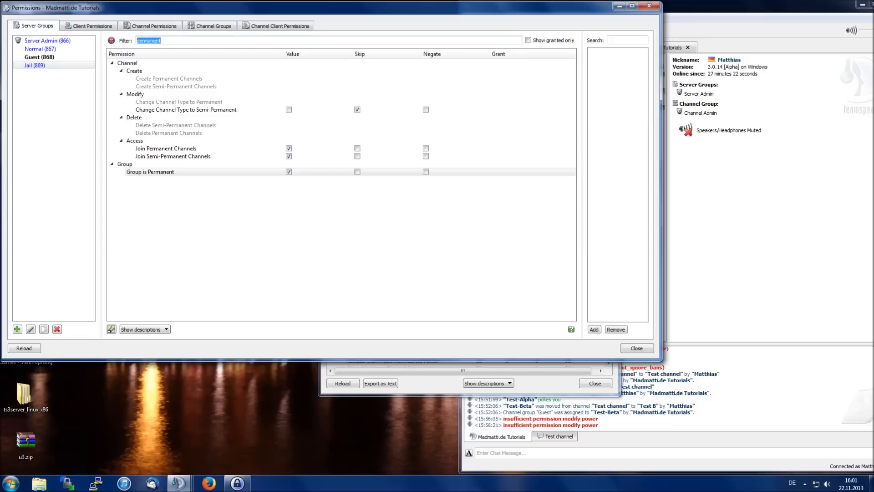
pyautogui.press('BackSpace')
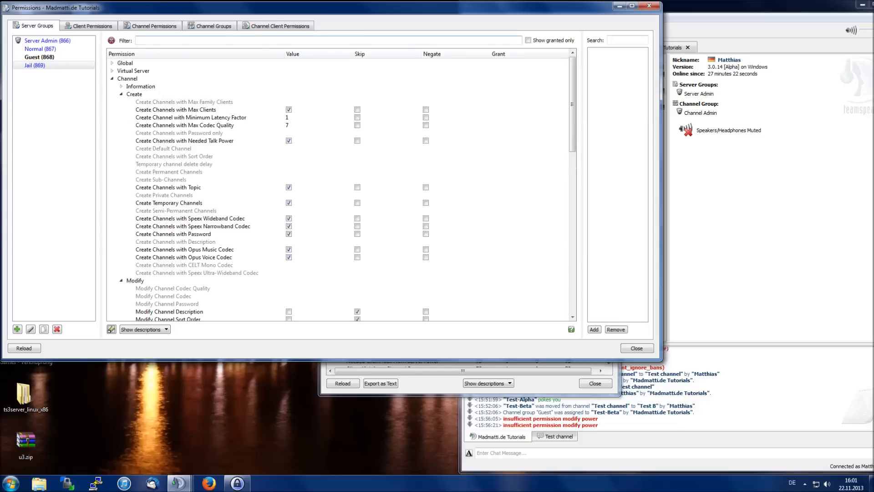
pyautogui.write('join')
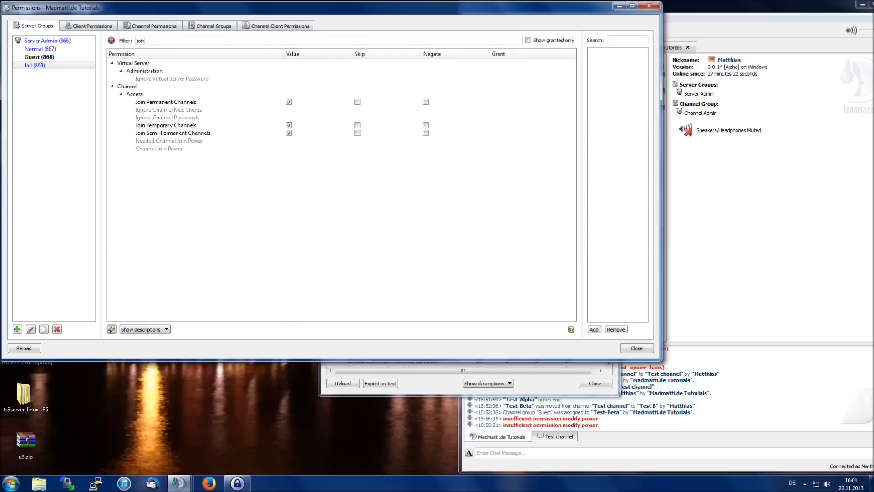
pyautogui.doubleClick(216, 148)
pyautogui.write('-1')
pyautogui.press('Return')
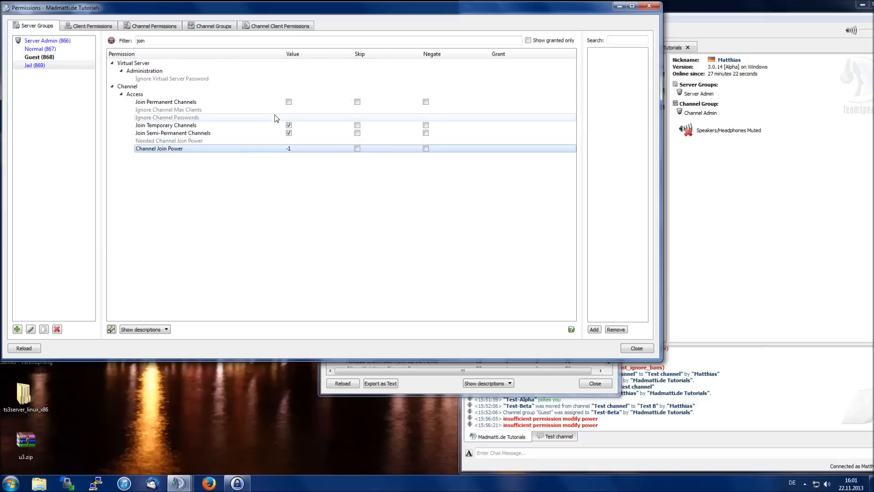
# Step: Toggle Join Permanent Channels for the Jail group, remove the permission and add it back enabled
pyautogui.click(289, 102)
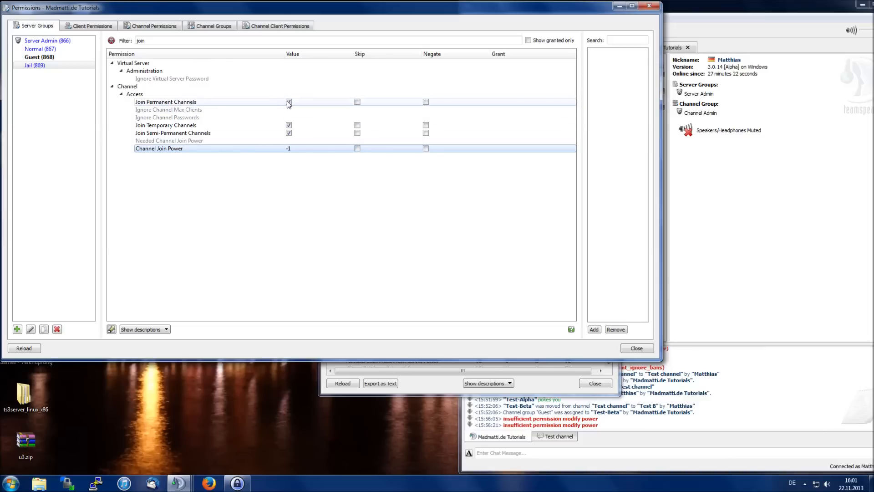
pyautogui.click(289, 102)
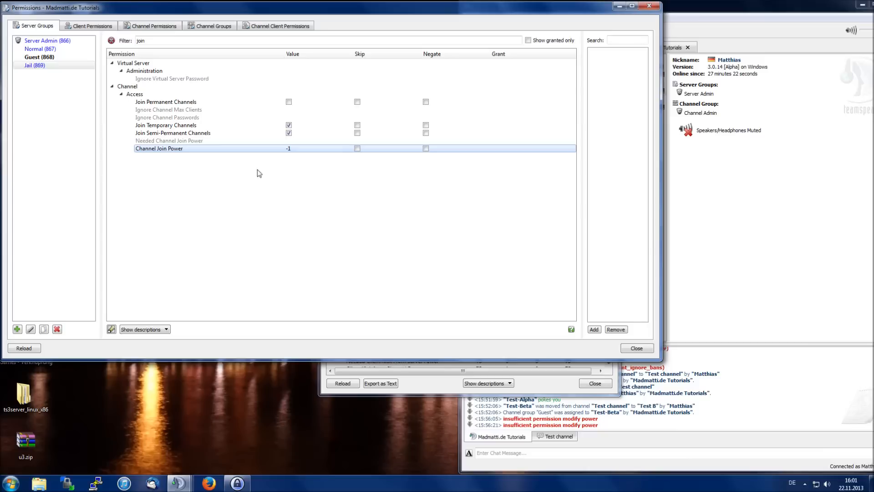
pyautogui.rightClick(250, 102)
pyautogui.click(266, 108)
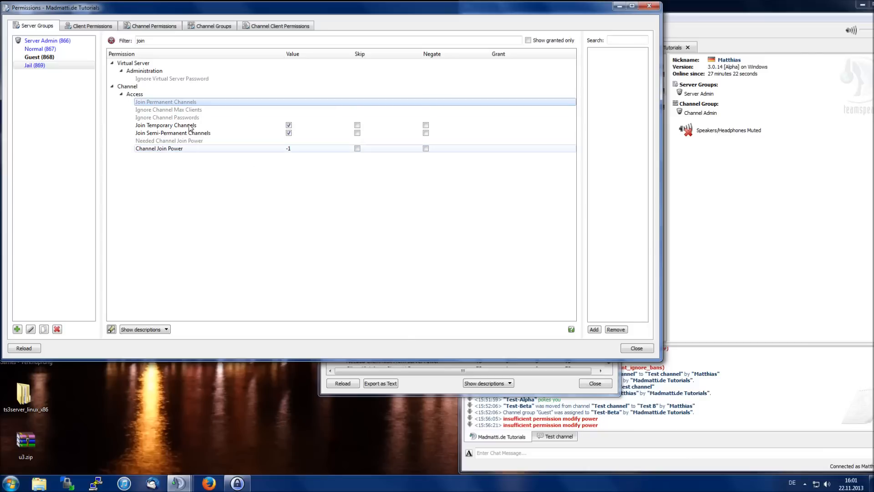
pyautogui.doubleClick(190, 104)
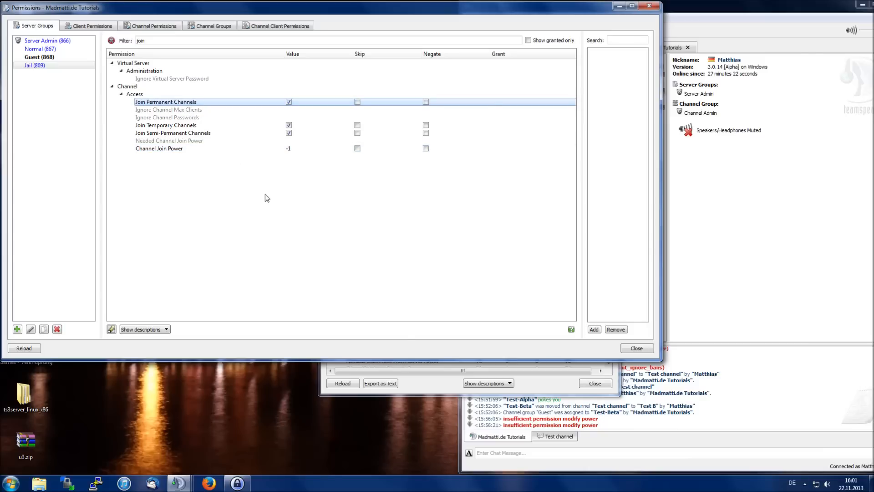
# Step: Add the client Test-Beta in channel Test B to the Jail server group
pyautogui.click(292, 149)
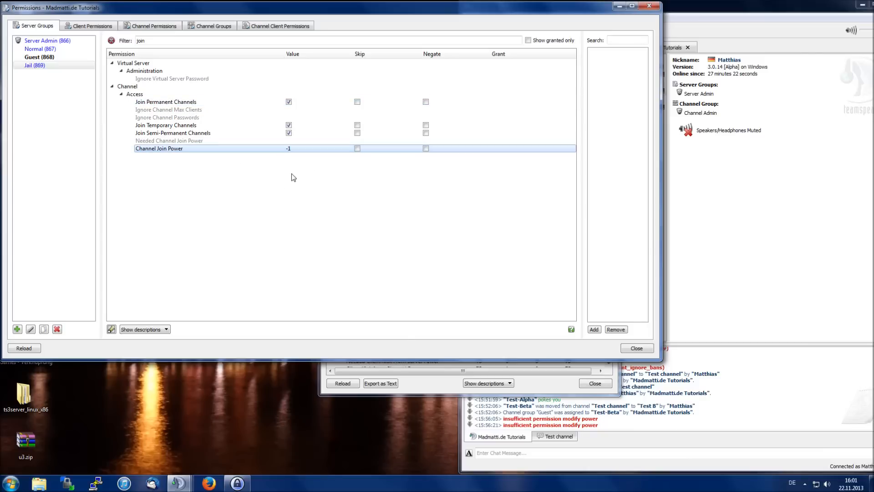
pyautogui.click(664, 161)
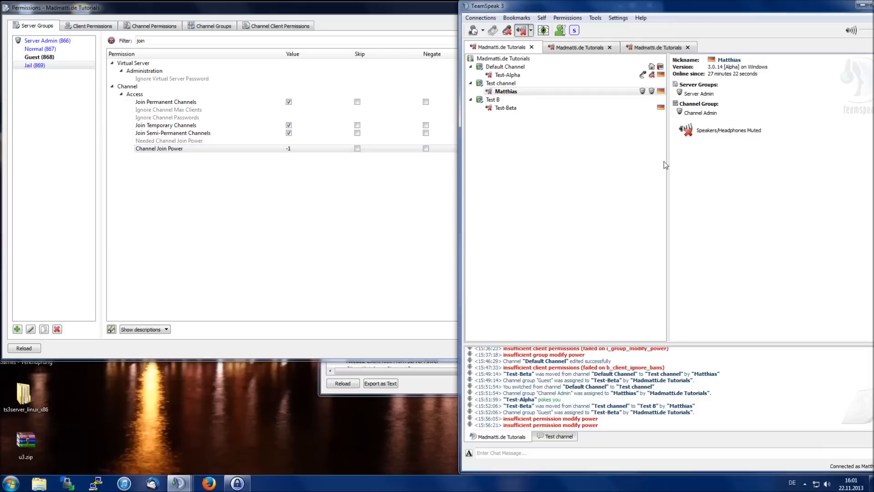
pyautogui.click(394, 171)
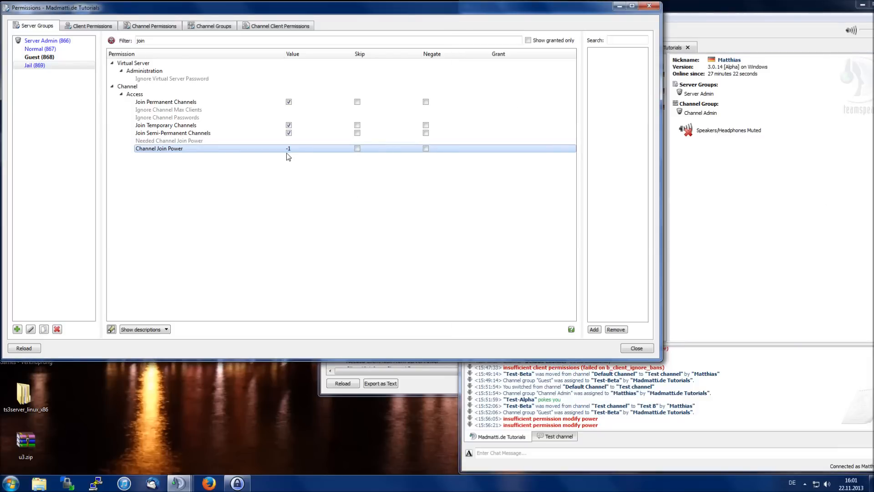
pyautogui.click(706, 189)
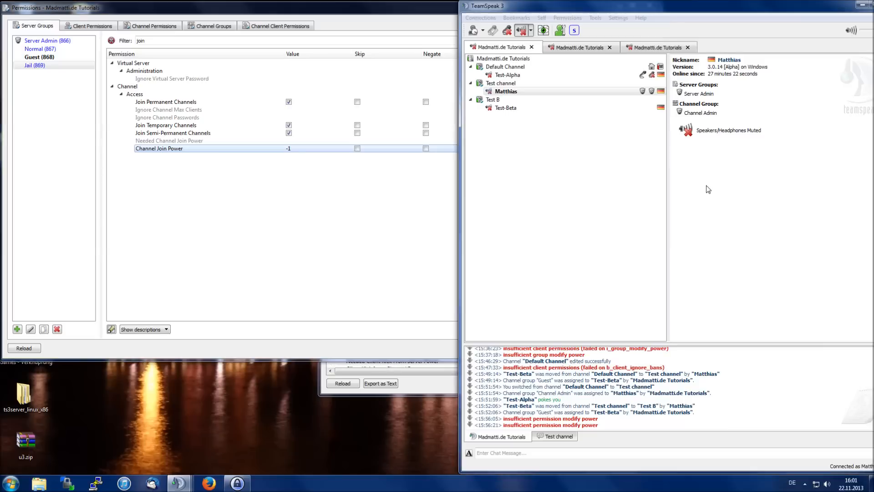
pyautogui.rightClick(507, 107)
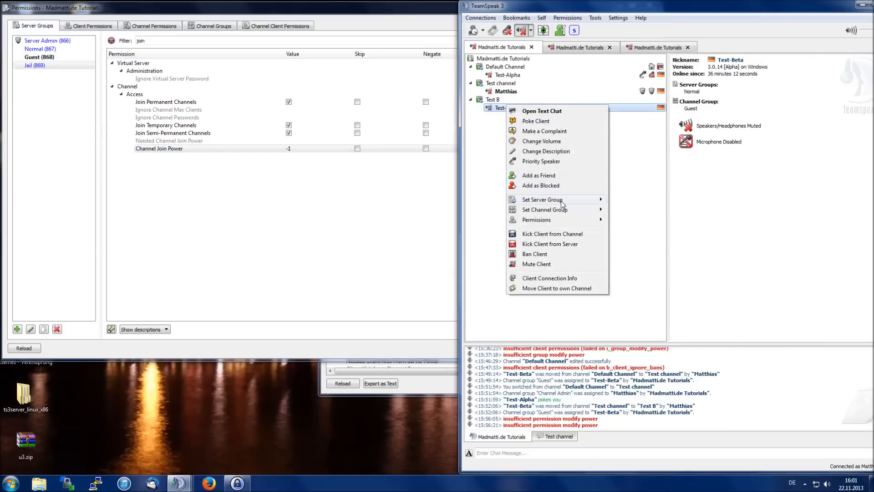
pyautogui.moveTo(566, 201)
pyautogui.click(650, 248)
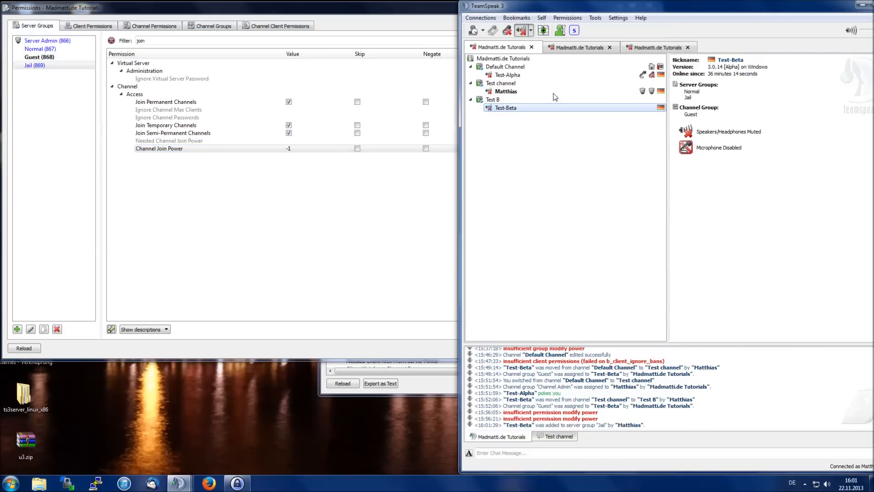
# Step: Remove the client Test-Beta in channel Test B from the Normal server group
pyautogui.rightClick(507, 109)
pyautogui.moveTo(566, 202)
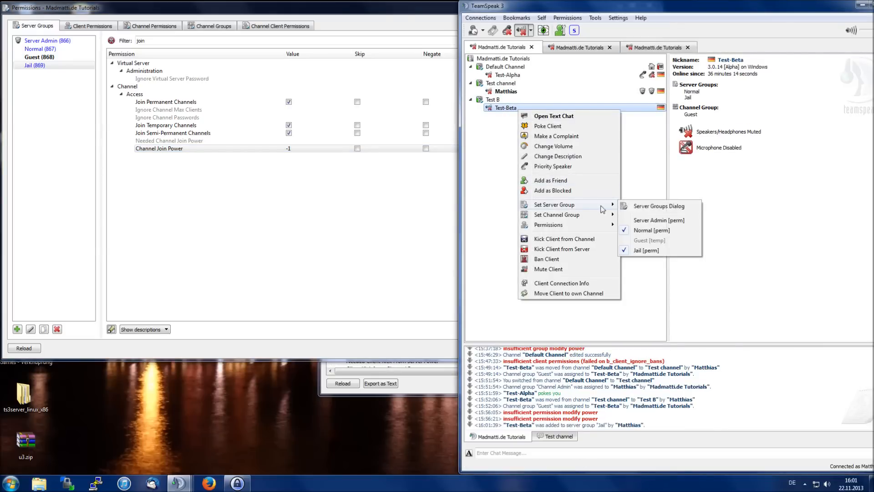
pyautogui.click(656, 232)
# Step: Open the Permissions Overview for Test-Beta in channel Test B and filter it by "join"
pyautogui.click(567, 18)
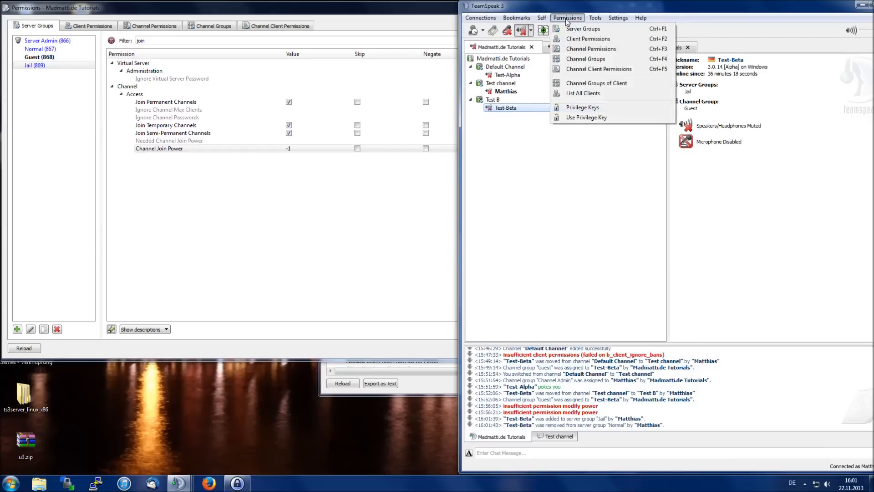
pyautogui.rightClick(516, 110)
pyautogui.moveTo(573, 224)
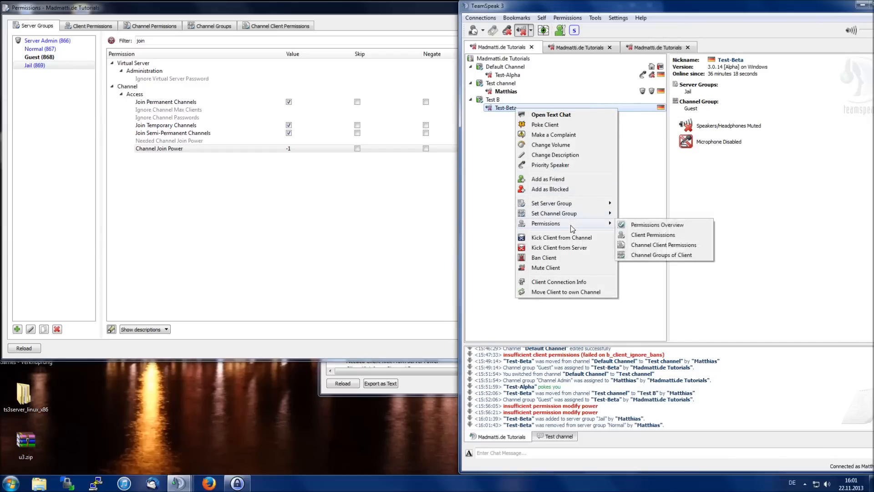
pyautogui.click(656, 225)
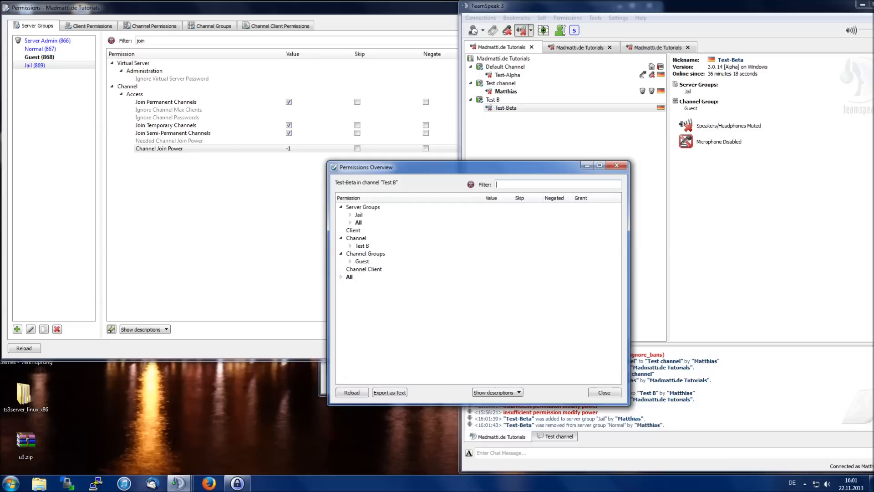
pyautogui.write('join')
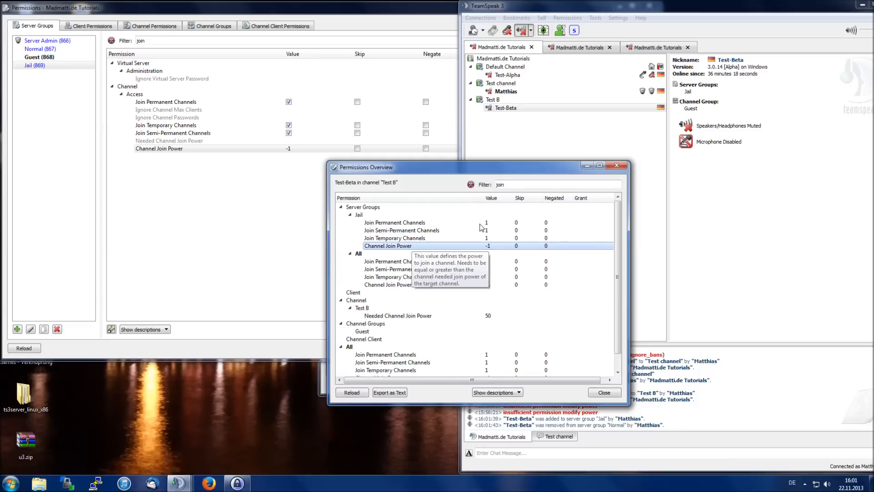
# Step: Add Test-Beta back to the Normal server group alongside Jail
pyautogui.click(580, 131)
pyautogui.rightClick(515, 109)
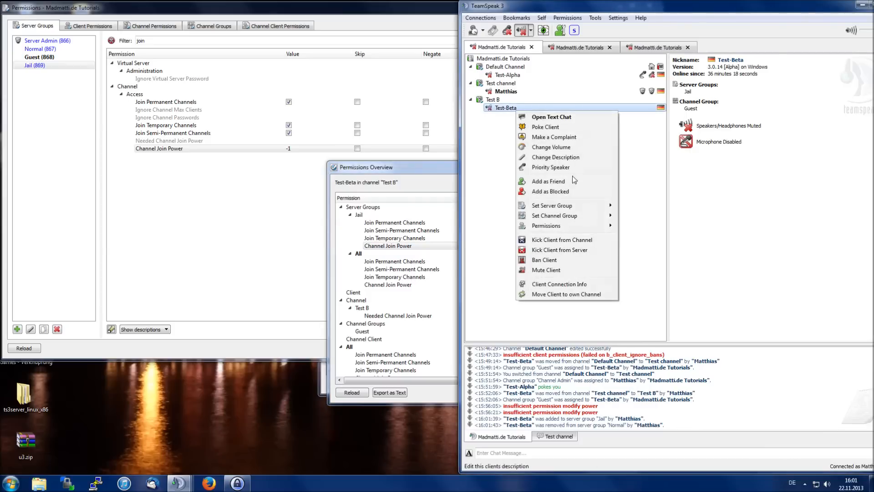
pyautogui.moveTo(578, 206)
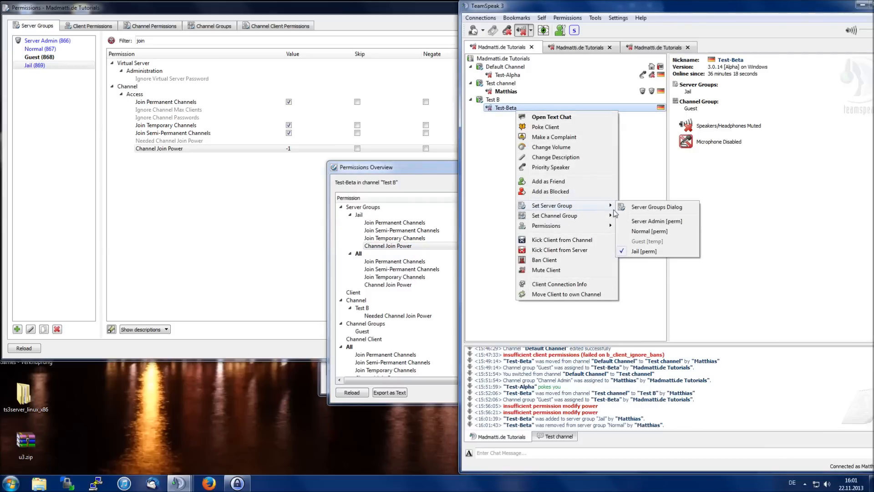
pyautogui.click(658, 236)
# Step: Reload Test-Beta's Permissions Overview and compare Channel Join Power under Normal, Jail and the combined server groups
pyautogui.click(436, 164)
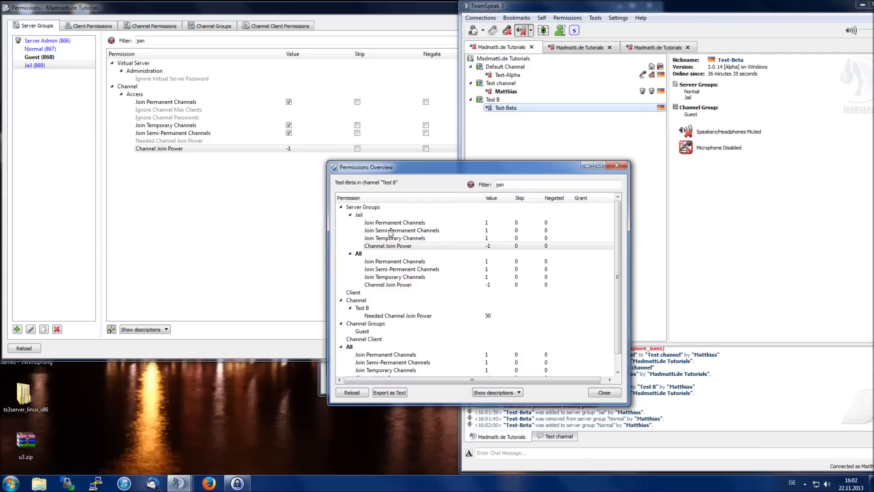
pyautogui.click(351, 392)
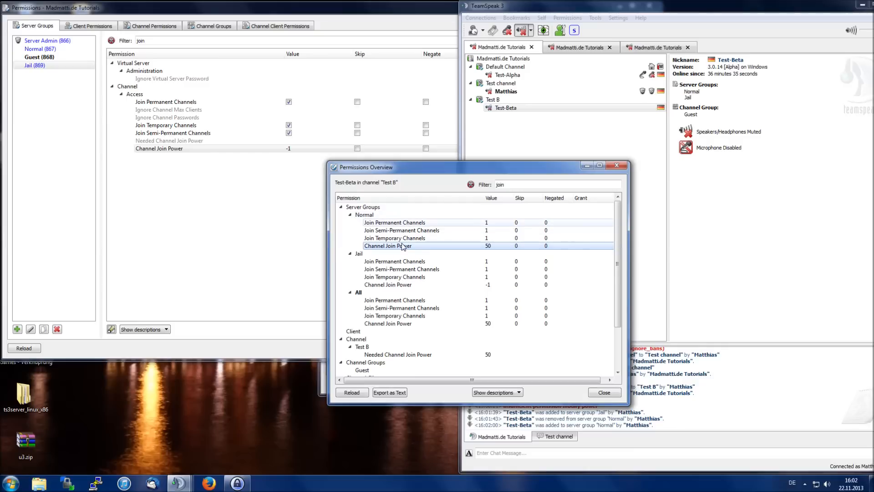
pyautogui.click(419, 285)
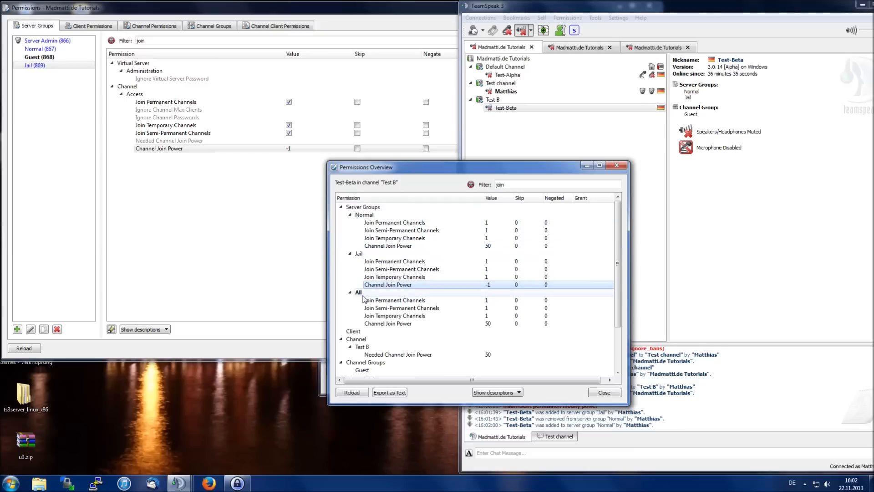
pyautogui.click(378, 323)
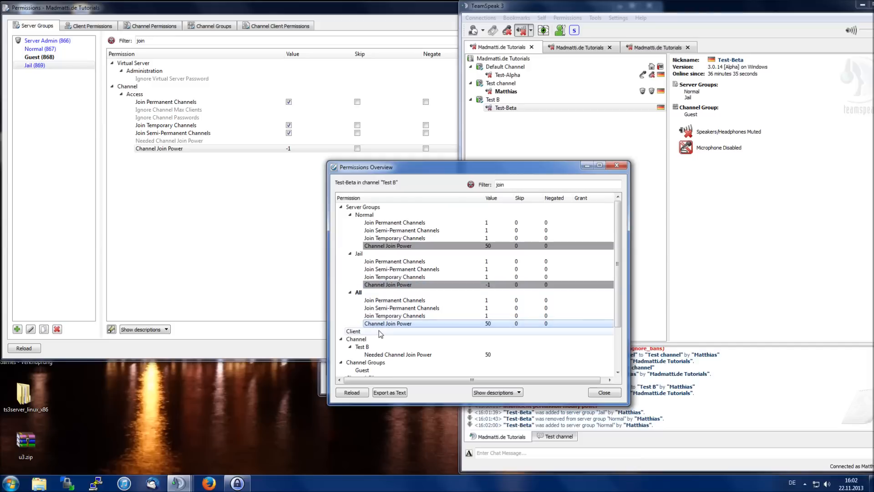
# Step: Enable Negate on the Jail group's Channel Join Power and reload Test-Beta's Permissions Overview to check the combined value
pyautogui.click(314, 285)
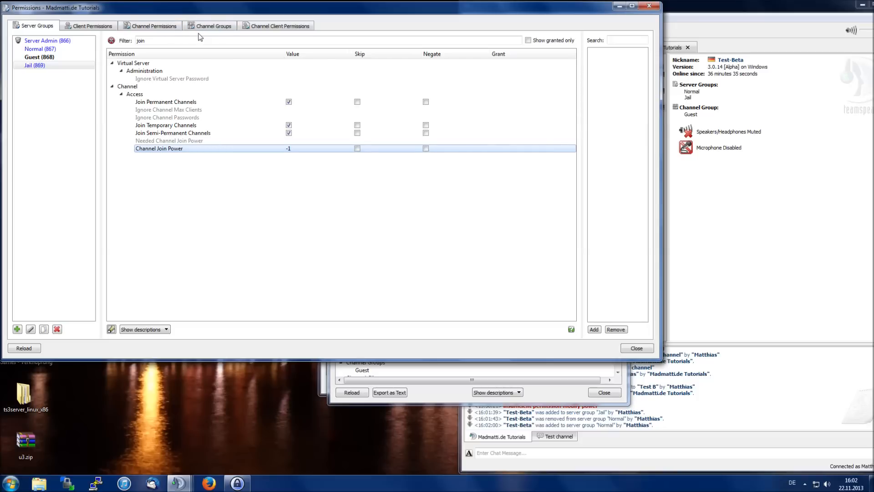
pyautogui.click(426, 148)
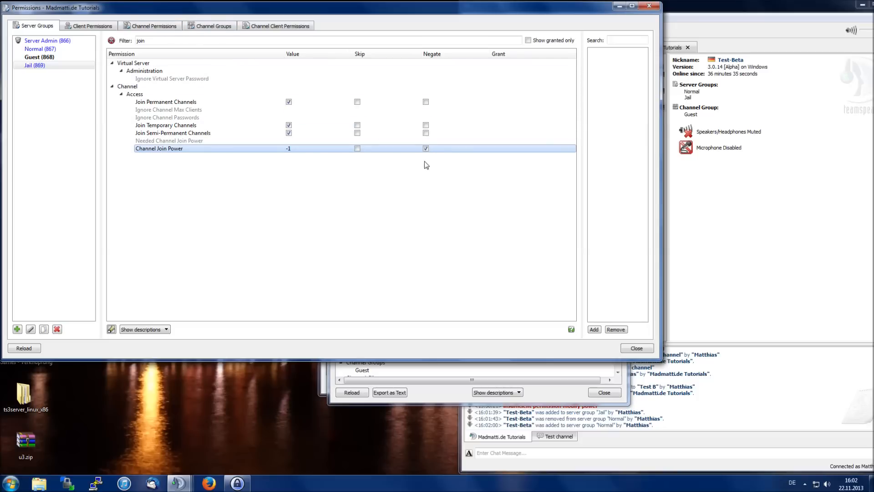
pyautogui.click(429, 392)
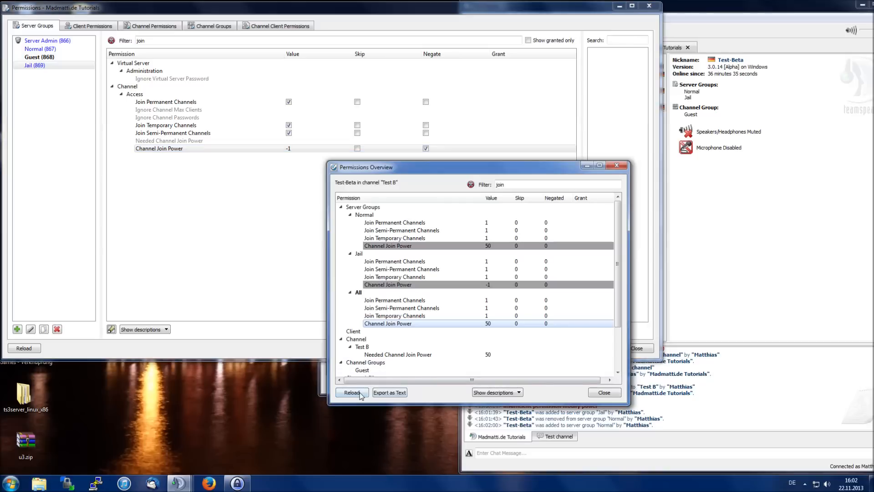
pyautogui.click(490, 323)
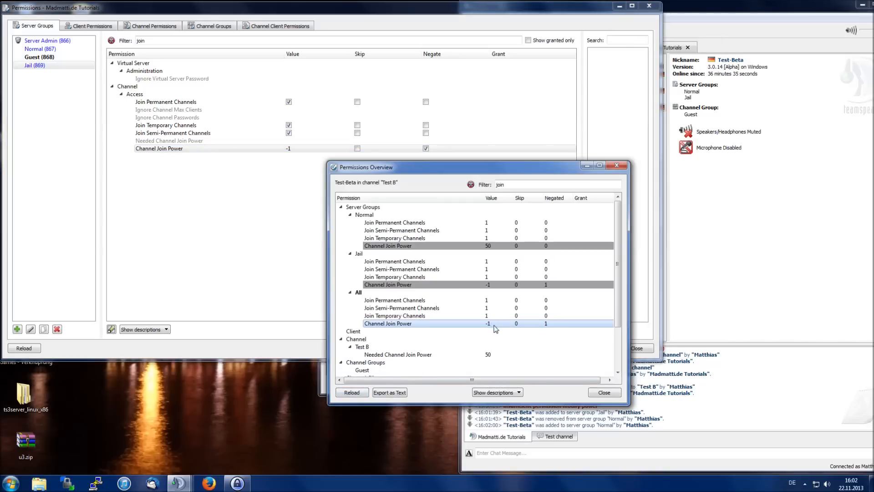
# Step: Return to the Jail server group's permissions and review the Channel Join Power entry with its Negate flag
pyautogui.click(218, 263)
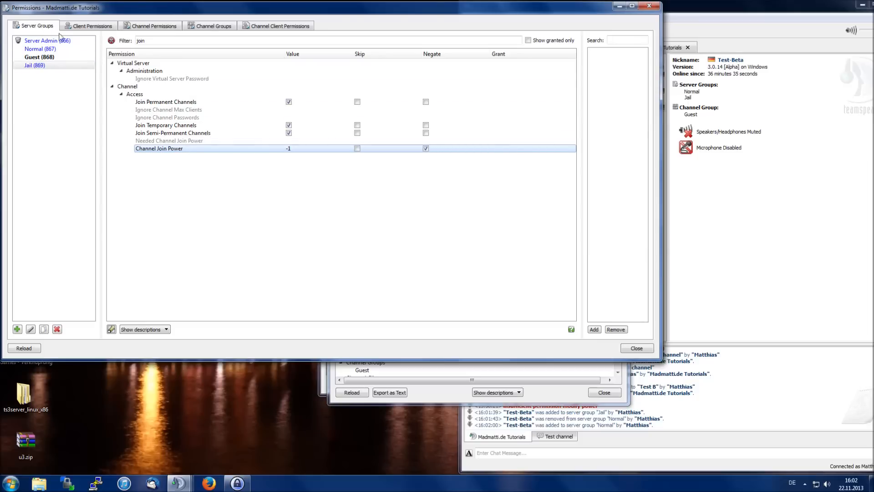
pyautogui.click(45, 67)
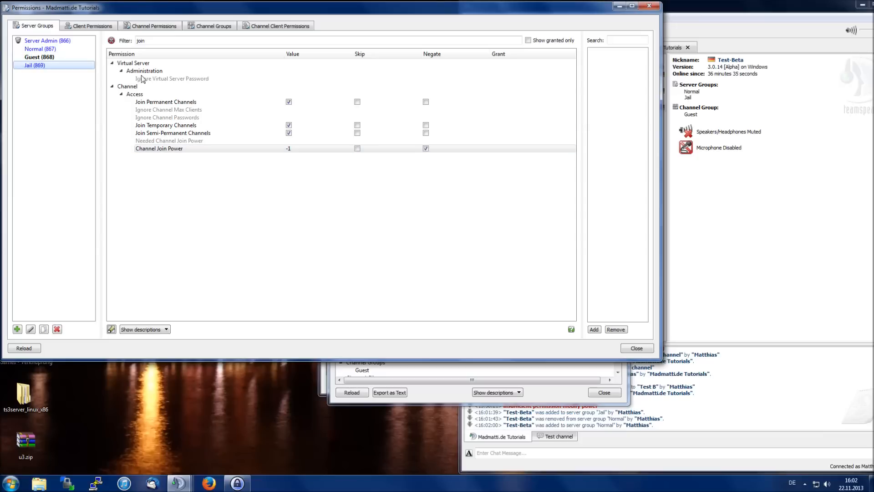
pyautogui.click(423, 150)
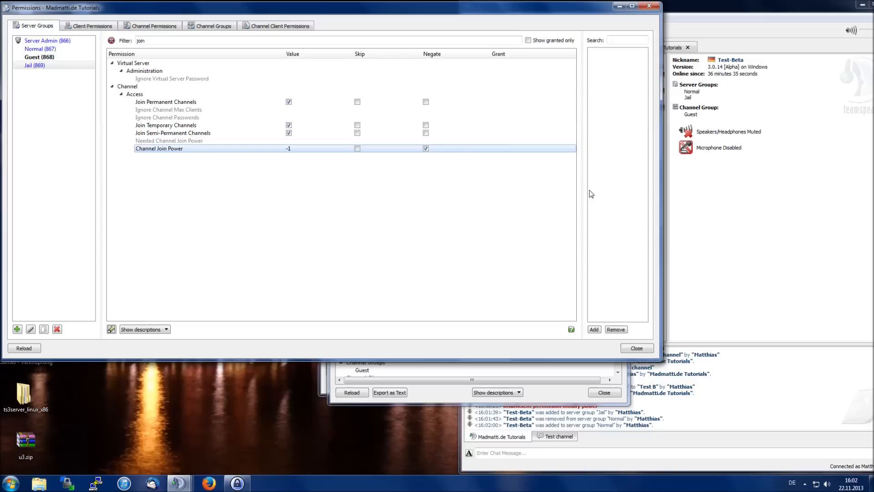
pyautogui.click(683, 196)
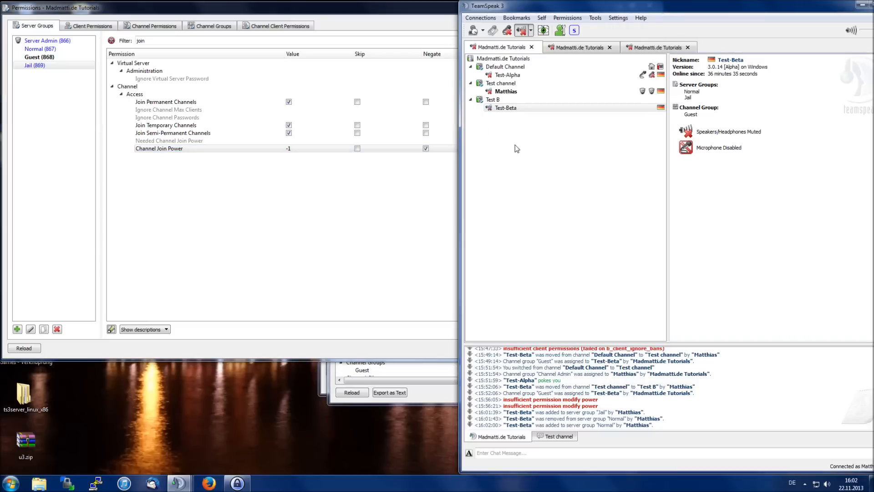
pyautogui.click(587, 48)
pyautogui.click(655, 47)
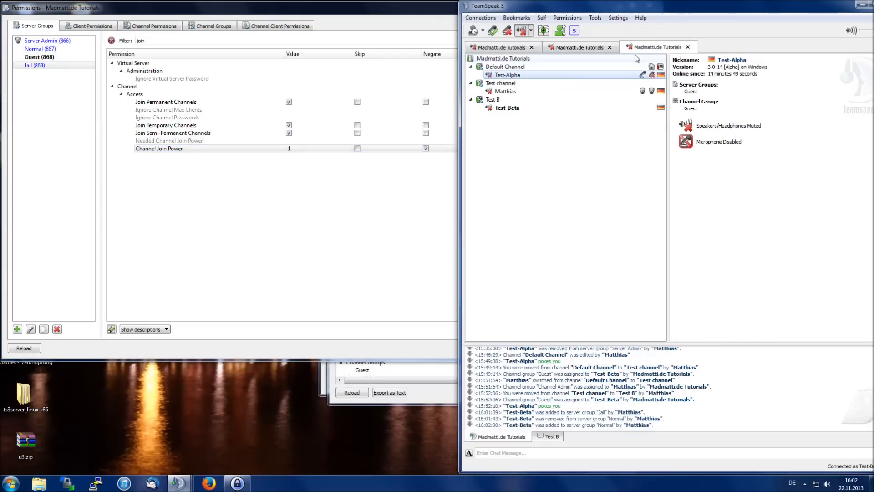
pyautogui.click(524, 108)
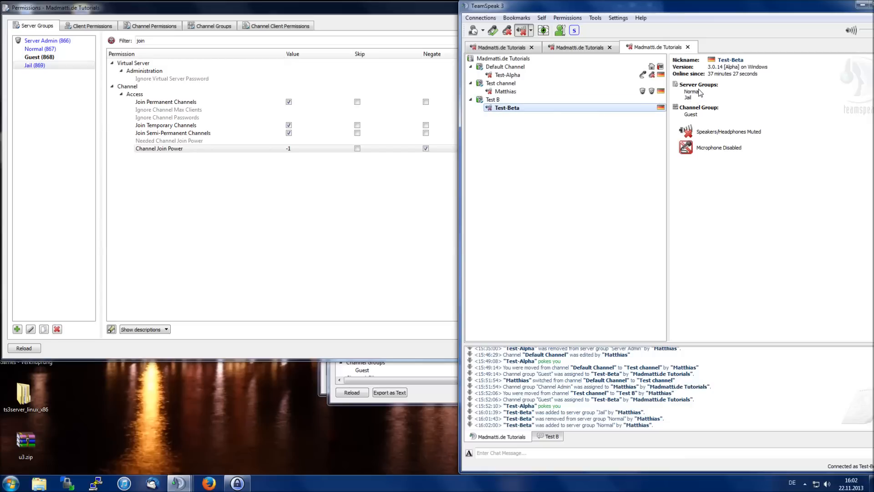
pyautogui.doubleClick(528, 83)
pyautogui.click(527, 58)
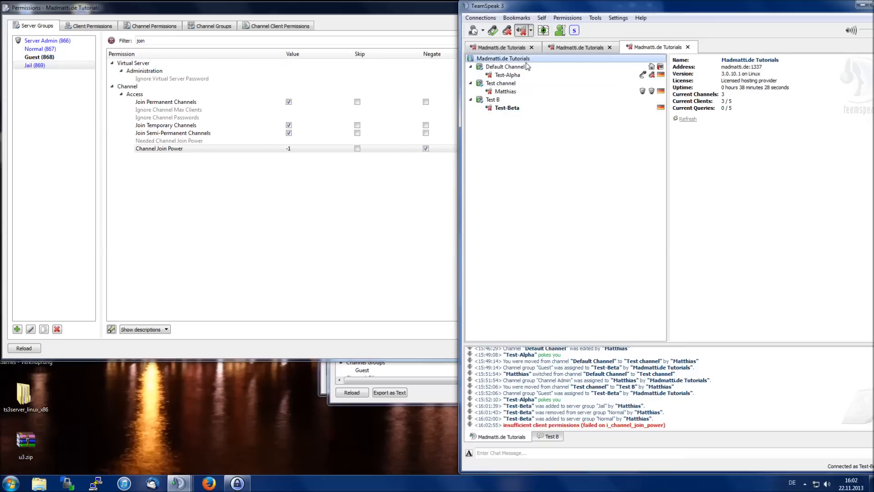
pyautogui.click(526, 67)
# Step: From the administrator's connection, add Test-Beta to the Server Admin group as well
pyautogui.click(500, 48)
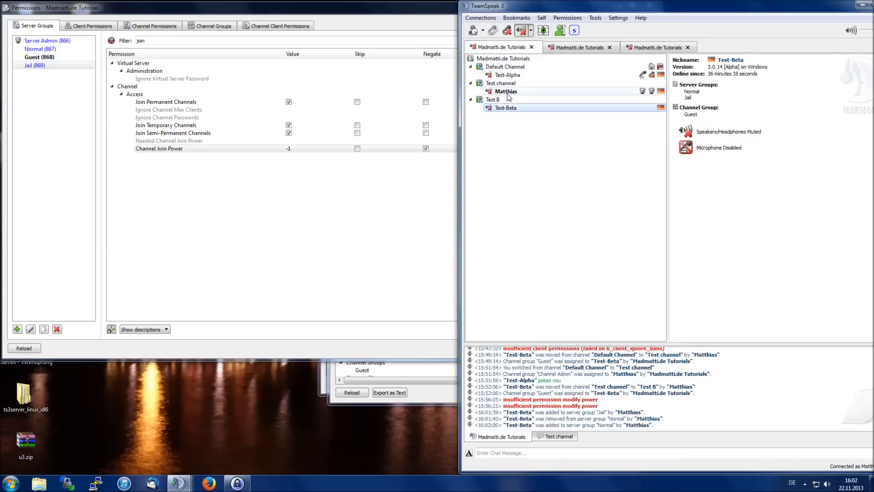
pyautogui.rightClick(512, 108)
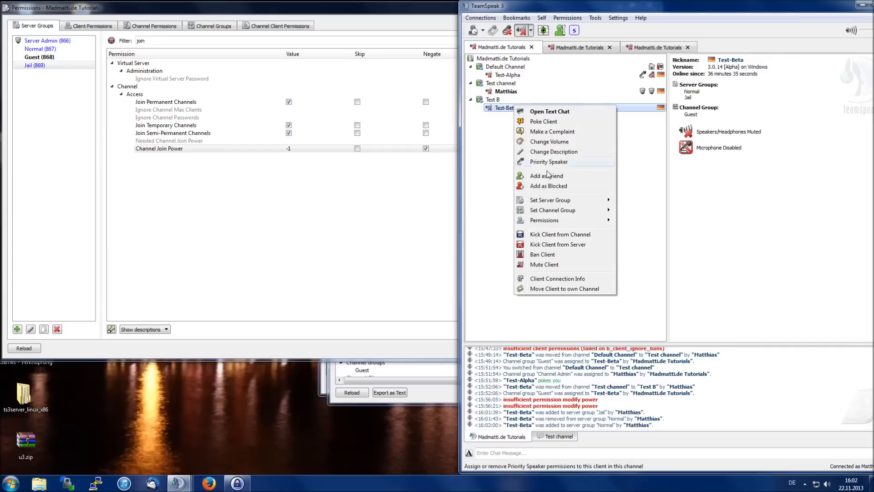
pyautogui.moveTo(565, 200)
pyautogui.click(656, 214)
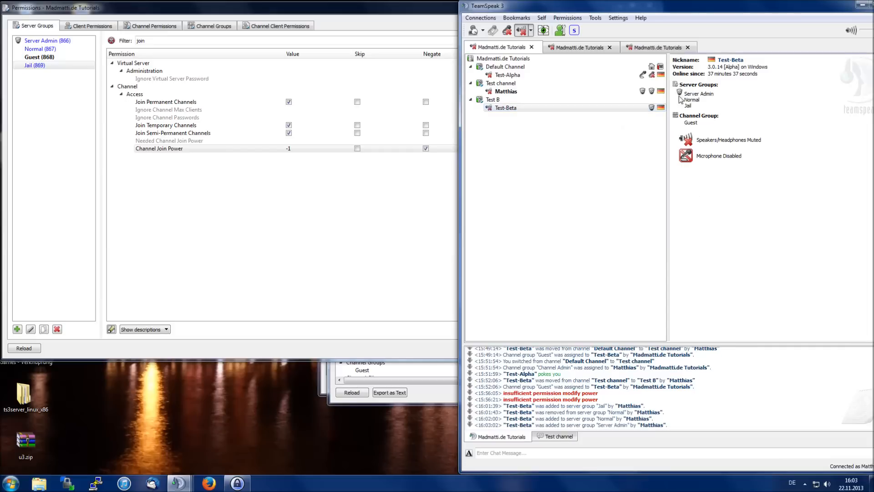
# Step: Retry joining Test channel and Default Channel from Test-Beta's connection with the Server Admin group assigned
pyautogui.click(643, 49)
pyautogui.doubleClick(500, 82)
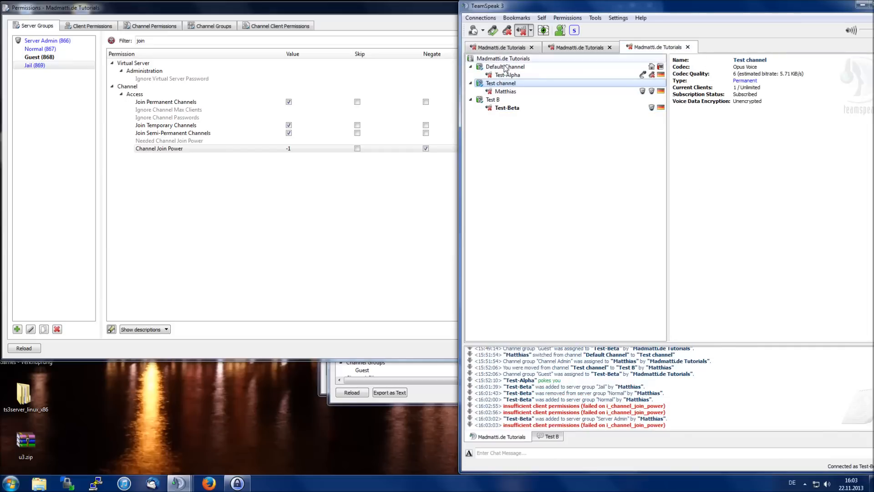
pyautogui.doubleClick(505, 67)
# Step: Move the administrator's client to Default Channel and try to join the emptied Test channel as Test-Beta
pyautogui.click(505, 47)
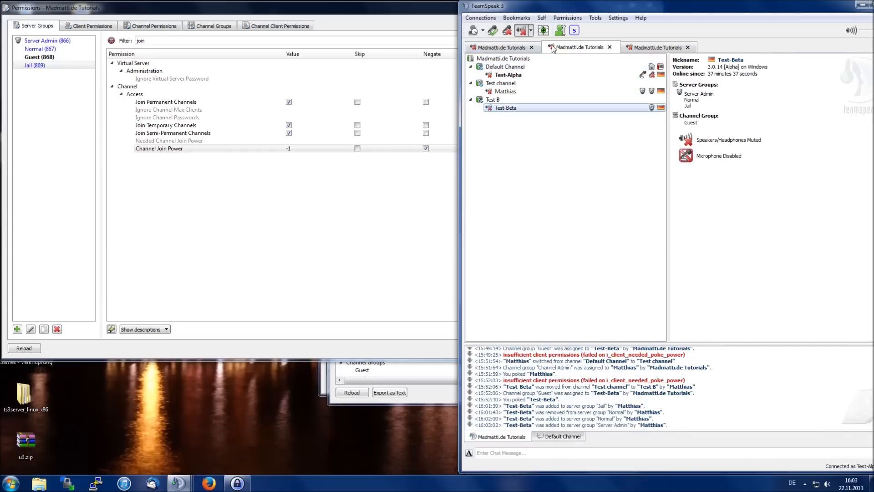
pyautogui.doubleClick(509, 67)
pyautogui.click(658, 47)
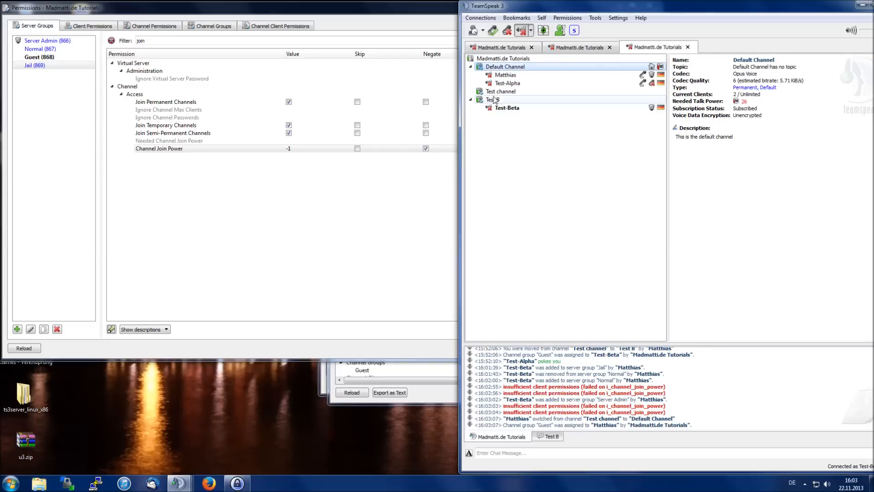
pyautogui.click(503, 93)
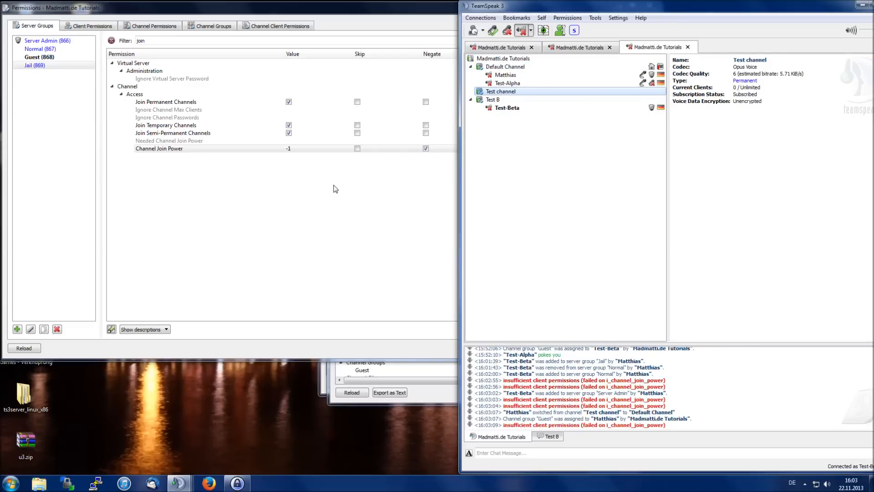
# Step: Disable Negate on the Jail group's Channel Join Power
pyautogui.click(173, 149)
pyautogui.click(426, 149)
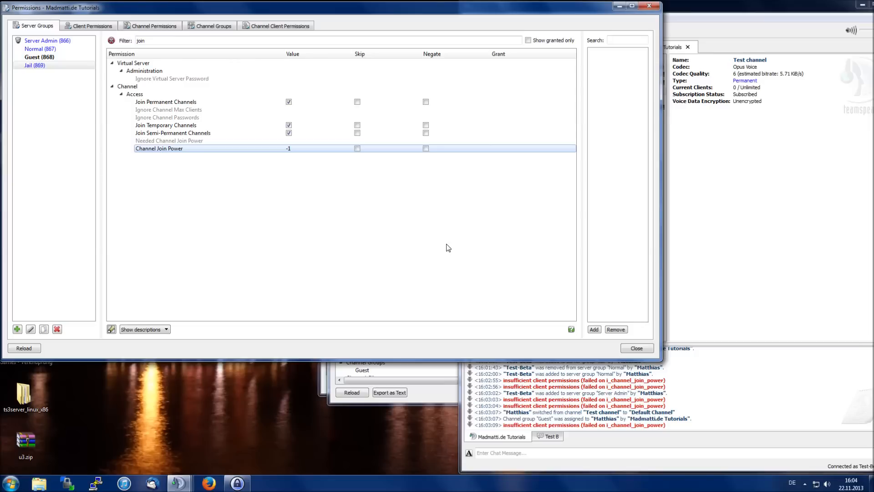
# Step: From the administrator's connection, create a permanent channel named "Clan A" sorted after Test B
pyautogui.click(718, 314)
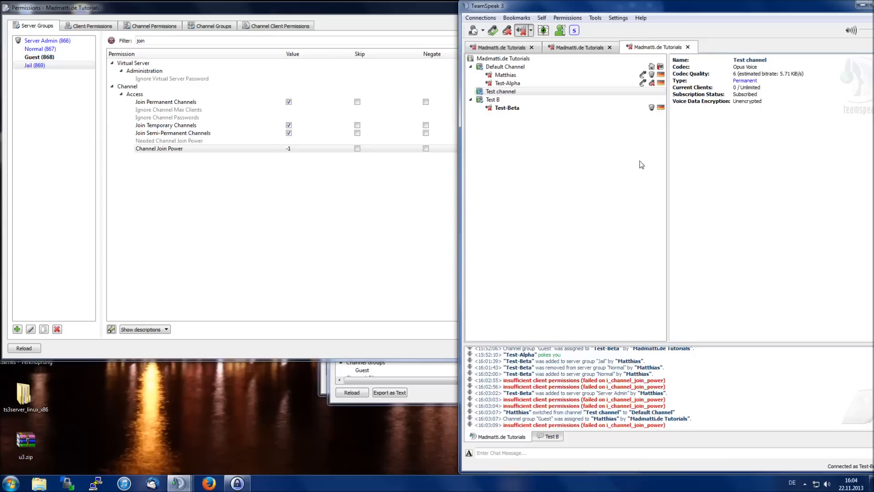
pyautogui.click(515, 48)
pyautogui.rightClick(541, 169)
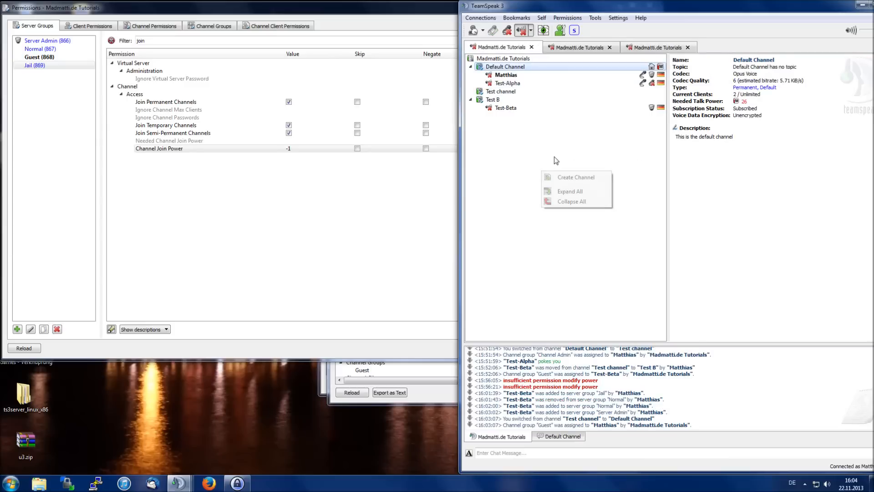
pyautogui.click(590, 177)
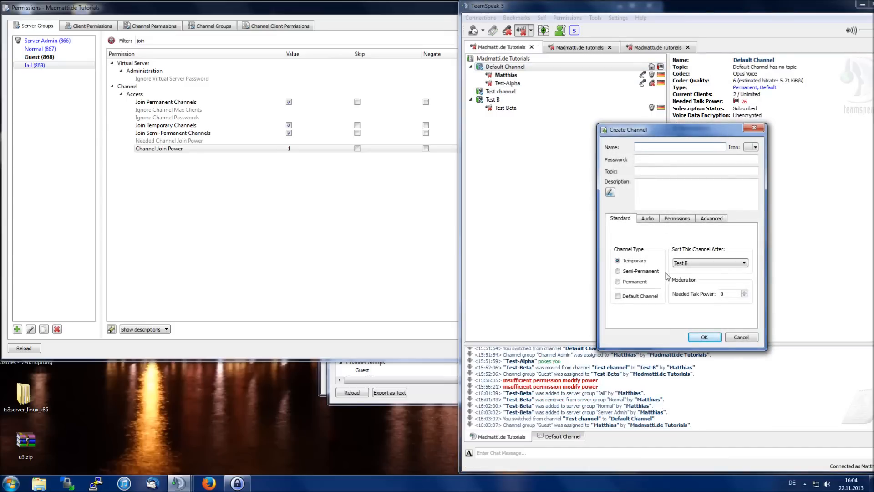
pyautogui.click(624, 283)
pyautogui.click(704, 337)
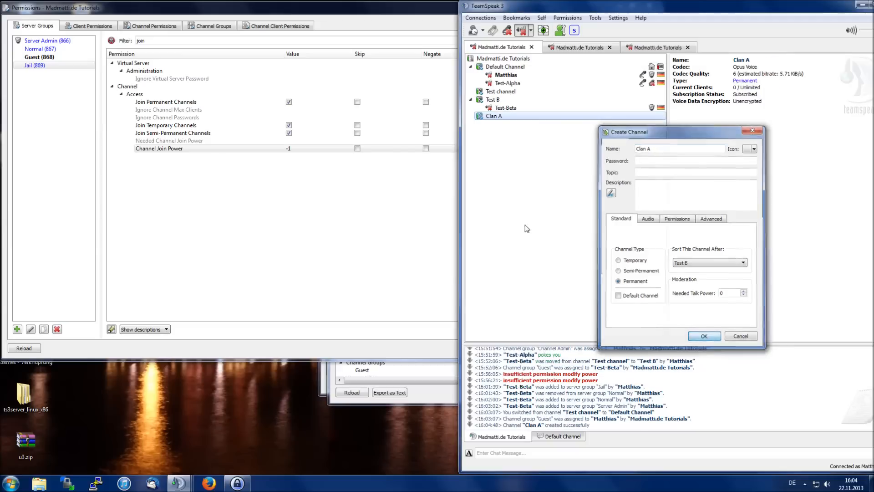
# Step: Create a permanent channel named "Clan B" sorted after Clan A
pyautogui.rightClick(523, 224)
pyautogui.click(558, 229)
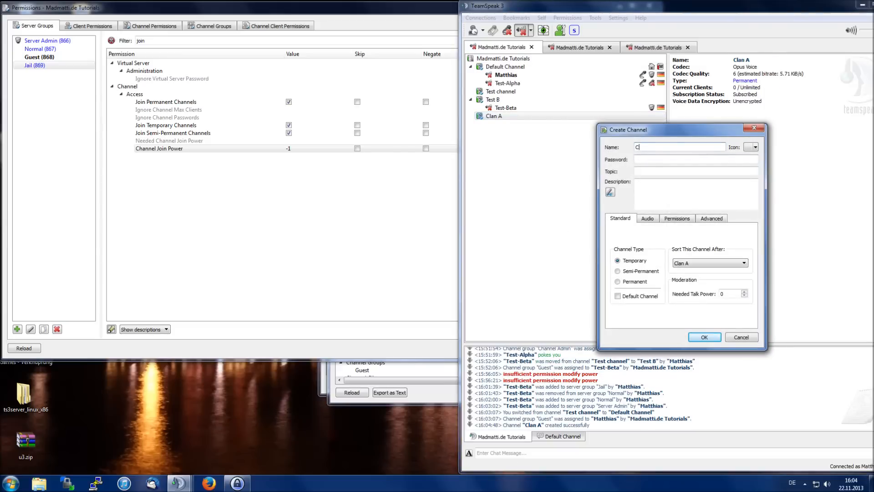
pyautogui.click(631, 282)
pyautogui.click(703, 336)
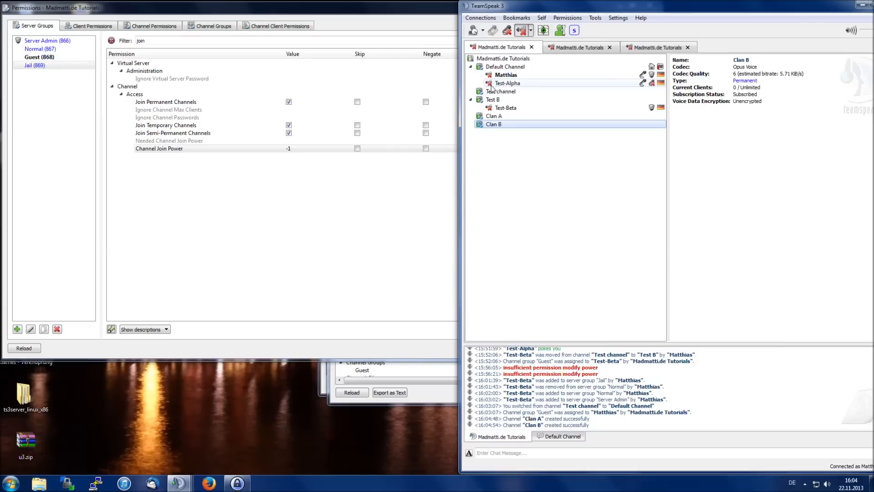
# Step: Move Test-Beta to Default Channel and delete the channels Test channel and Test B
pyautogui.moveTo(504, 108); pyautogui.dragTo(508, 68)
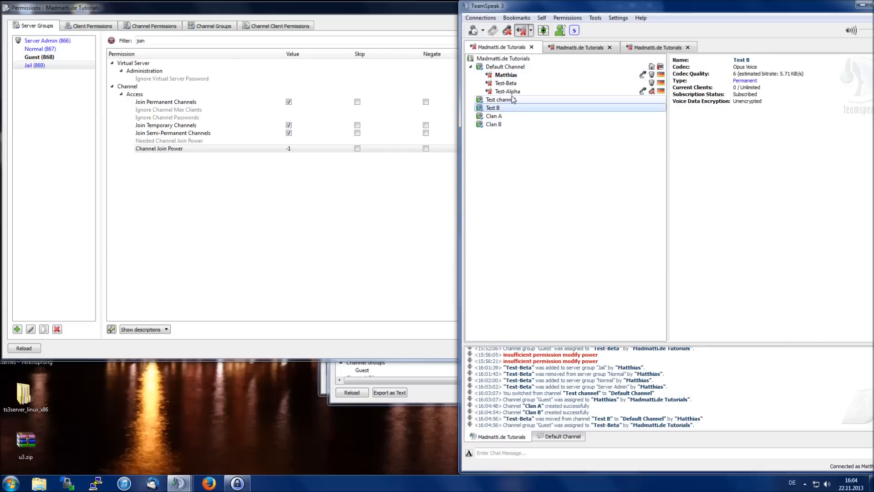
pyautogui.click(512, 99)
pyautogui.press('Delete')
pyautogui.press('Return')
pyautogui.press('Delete')
pyautogui.press('Return')
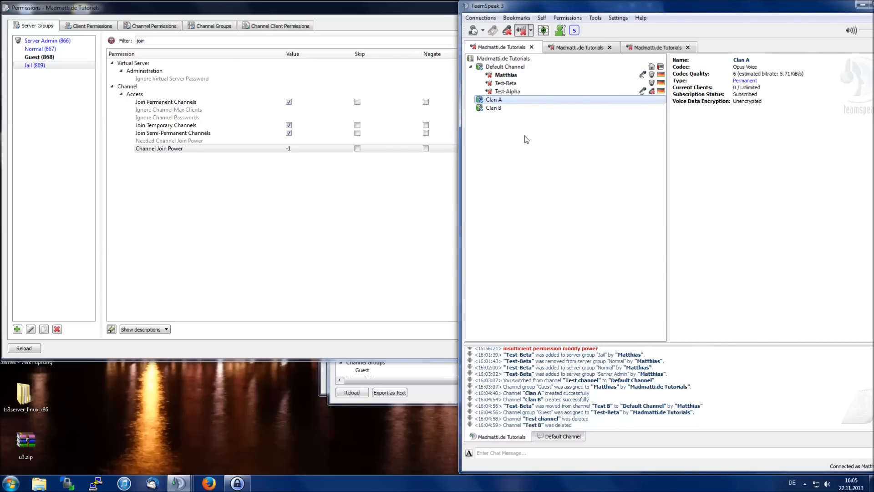
# Step: Move Test-Beta into Clan B and Test-Alpha into Clan A
pyautogui.moveTo(525, 87); pyautogui.dragTo(518, 109)
pyautogui.moveTo(518, 85); pyautogui.dragTo(518, 93)
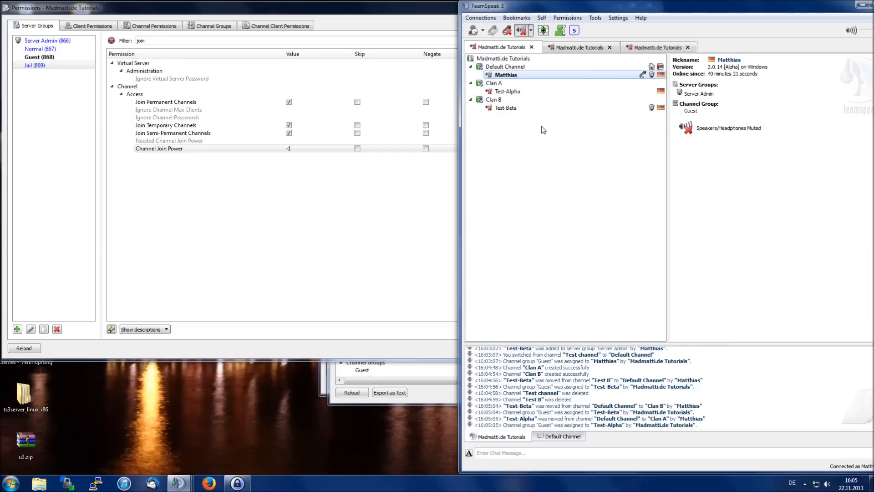
# Step: Remove Test-Beta from the server groups Normal, Jail and Server Admin
pyautogui.rightClick(510, 108)
pyautogui.moveTo(563, 207)
pyautogui.click(637, 230)
pyautogui.rightClick(511, 108)
pyautogui.moveTo(601, 201)
pyautogui.click(639, 246)
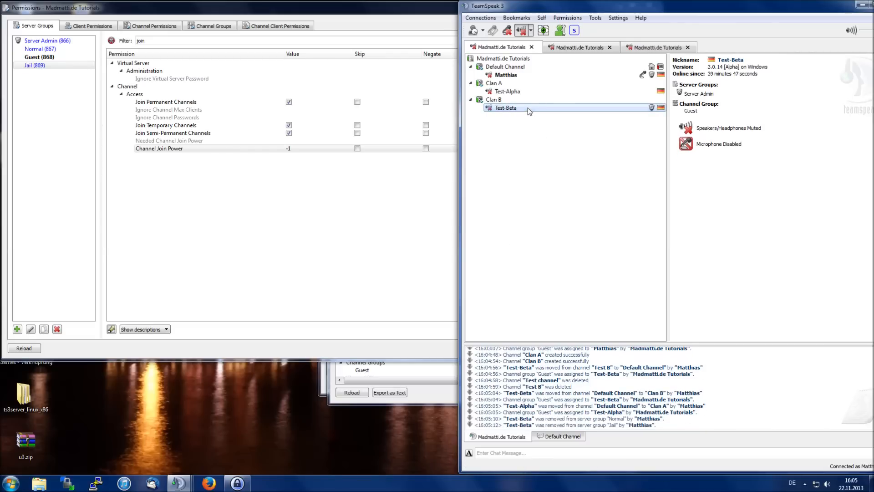
pyautogui.rightClick(528, 109)
pyautogui.click(668, 218)
pyautogui.rightClick(537, 94)
pyautogui.click(512, 201)
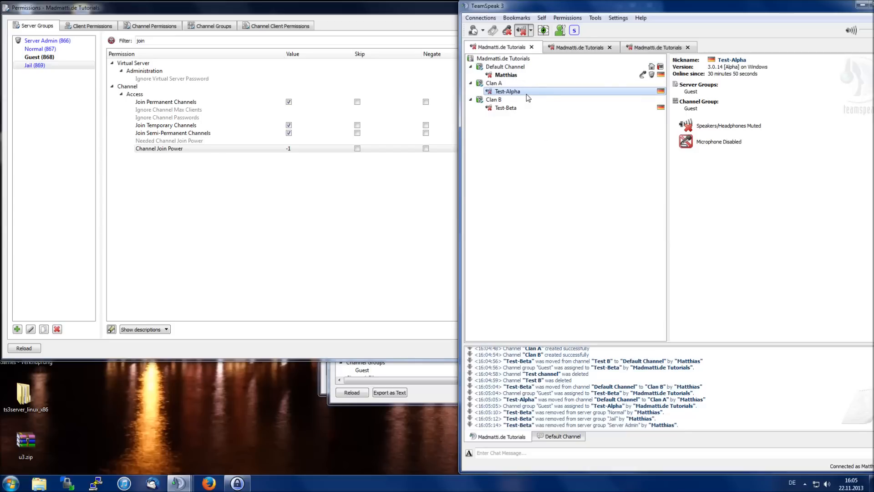
pyautogui.click(505, 85)
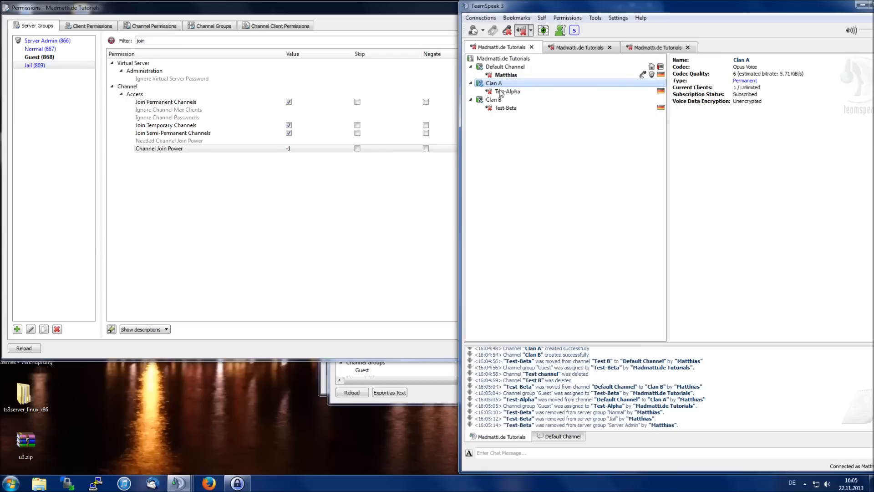
pyautogui.click(501, 92)
pyautogui.click(503, 100)
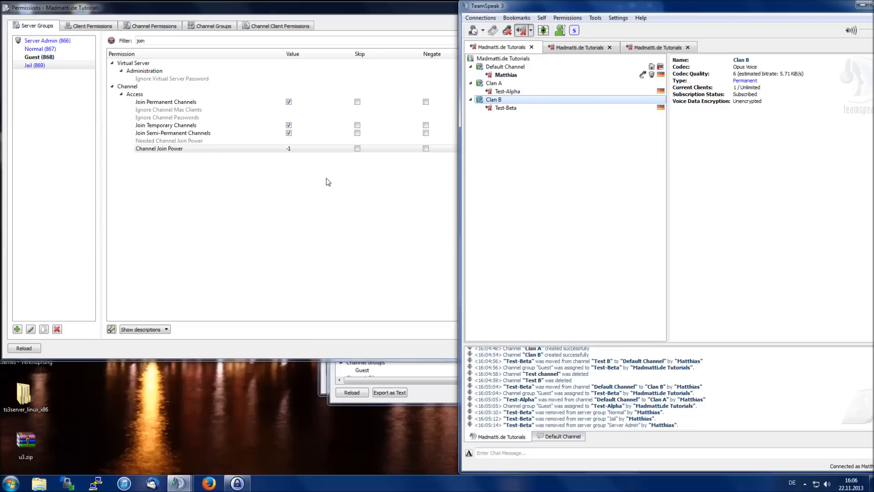
# Step: Set Clan A's needed Subscribe power to 50
pyautogui.rightClick(506, 84)
pyautogui.click(546, 131)
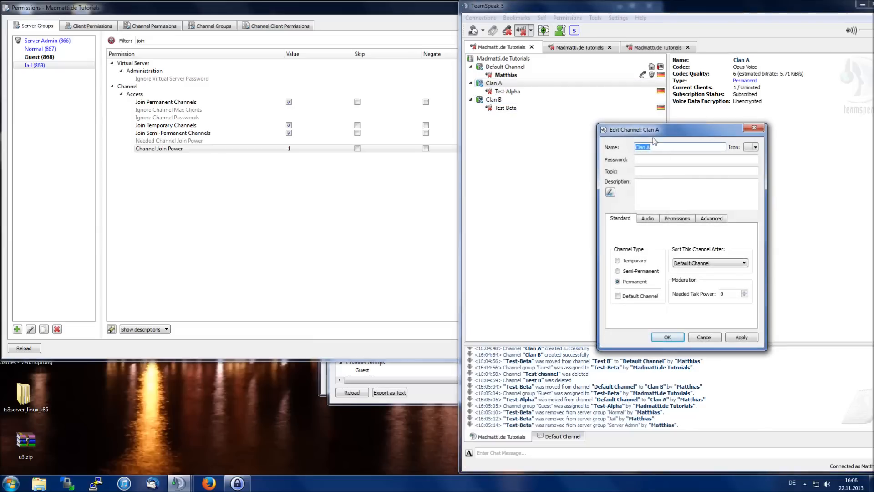
pyautogui.click(677, 219)
pyautogui.moveTo(659, 262); pyautogui.dragTo(617, 259)
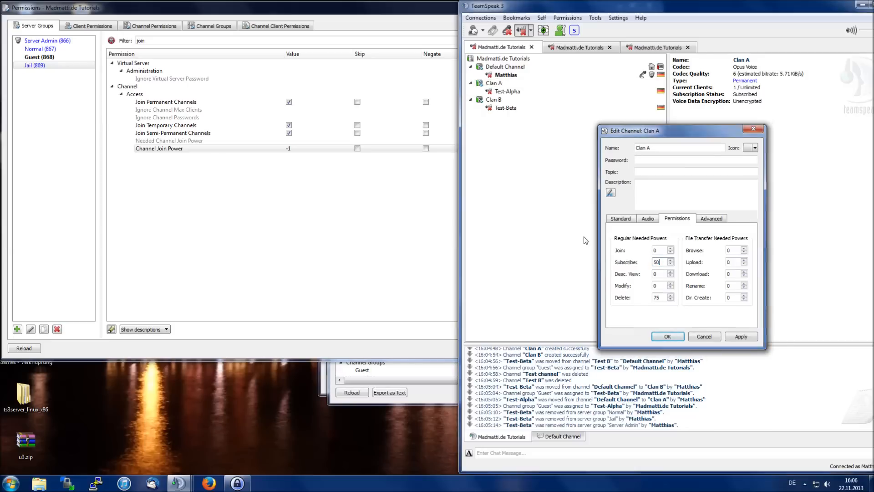
pyautogui.press('Return')
# Step: Edit Clan B's needed Subscribe power and save the channel settings
pyautogui.rightClick(488, 99)
pyautogui.click(518, 142)
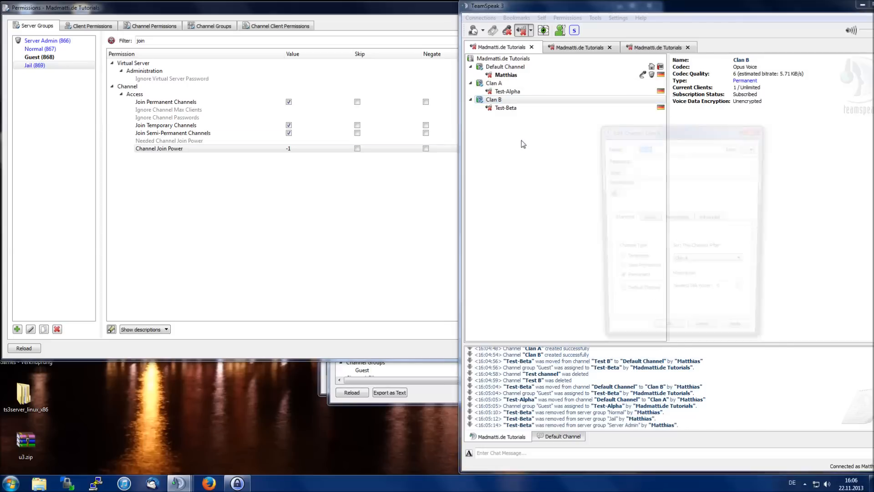
pyautogui.click(676, 219)
pyautogui.doubleClick(656, 262)
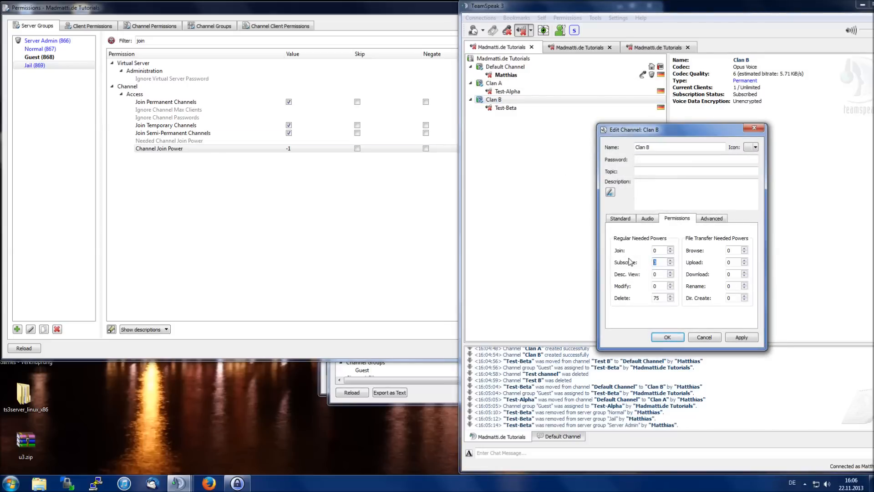
pyautogui.press('Return')
# Step: Move Test-Alpha to Default Channel and set that channel's Needed Talk Power to 0
pyautogui.moveTo(507, 91); pyautogui.dragTo(505, 68)
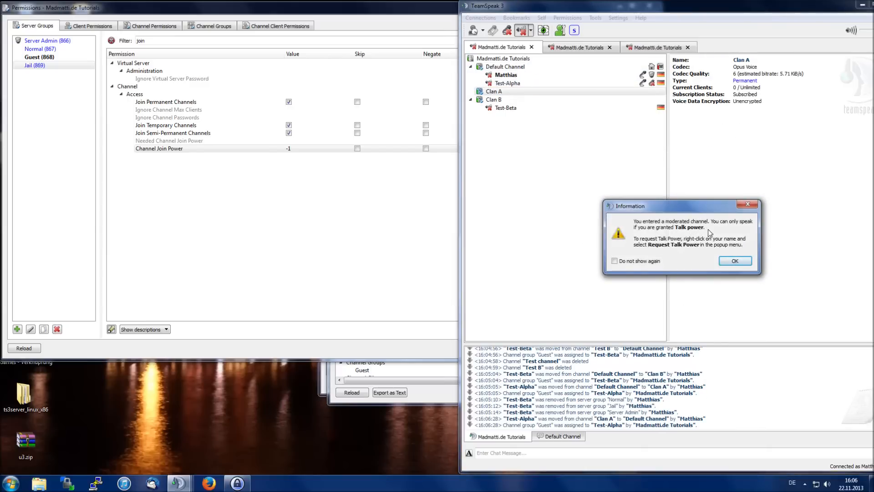
pyautogui.click(735, 260)
pyautogui.rightClick(509, 67)
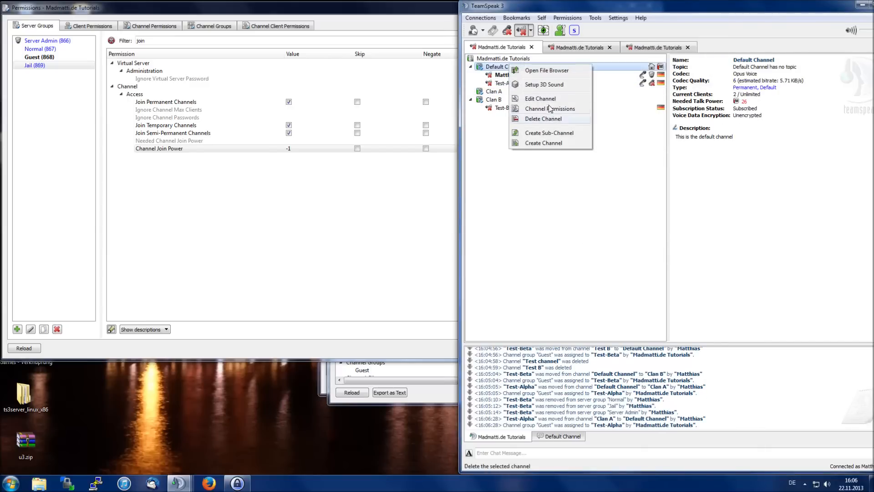
pyautogui.click(540, 98)
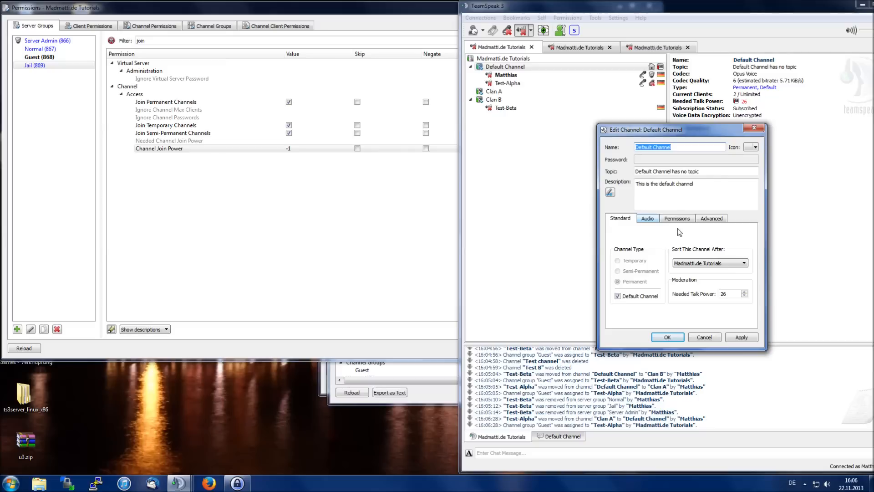
pyautogui.doubleClick(724, 294)
pyautogui.write('0')
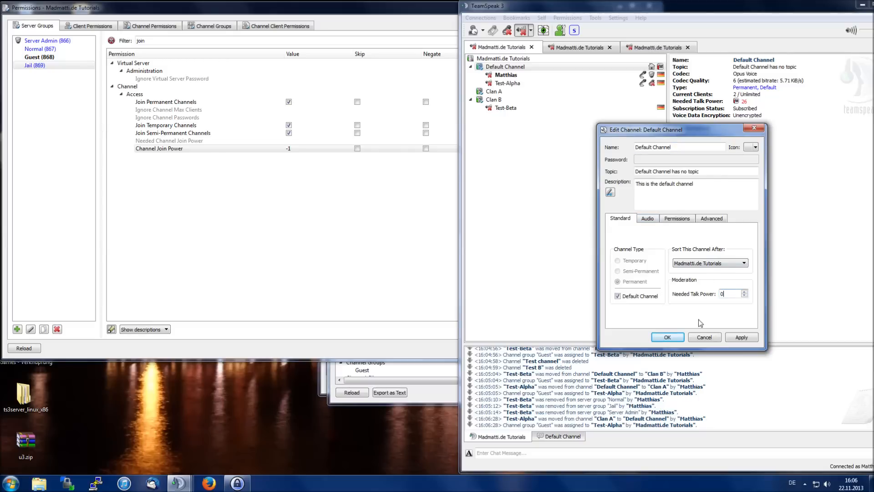
pyautogui.click(664, 337)
# Step: From Test-Alpha's connection, compare which clients are visible and the subscription status of Default Channel and the clan channels
pyautogui.click(579, 47)
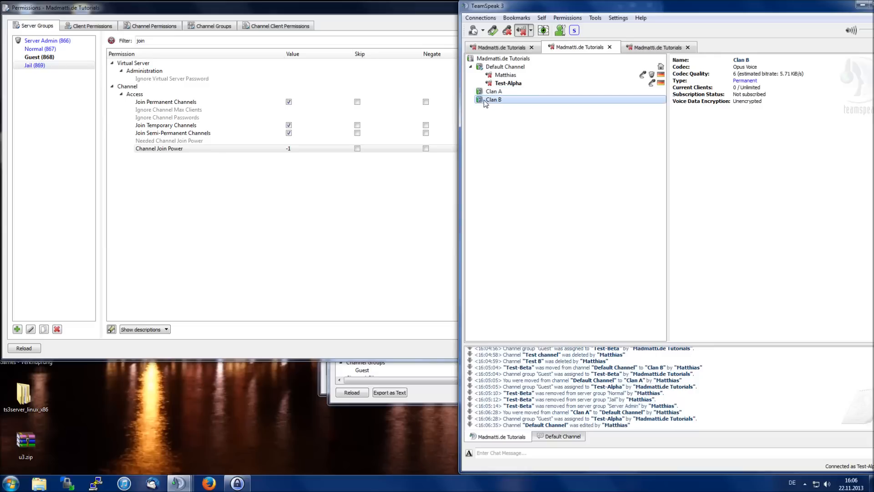
pyautogui.click(519, 83)
pyautogui.click(512, 49)
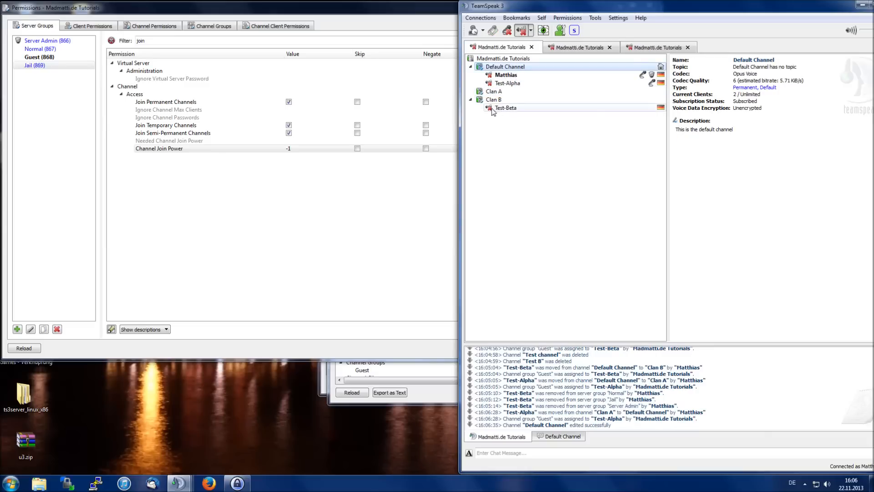
pyautogui.click(580, 49)
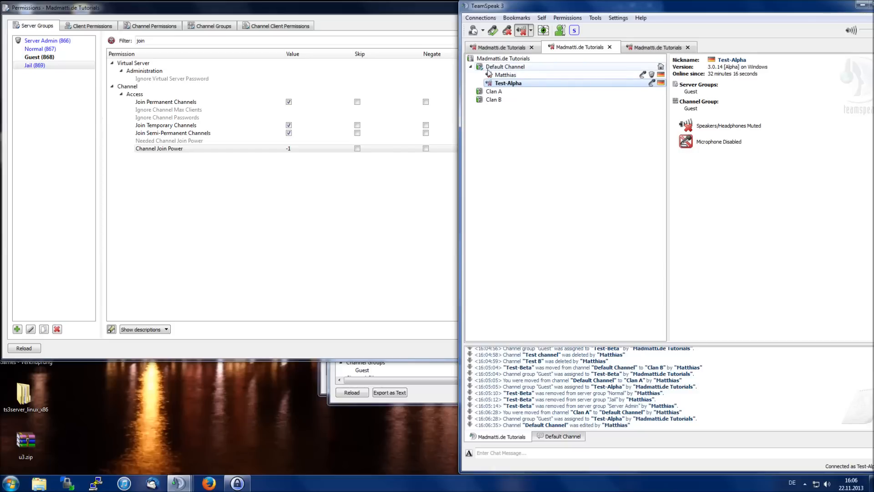
pyautogui.click(653, 67)
pyautogui.moveTo(758, 101); pyautogui.dragTo(719, 102)
pyautogui.click(741, 104)
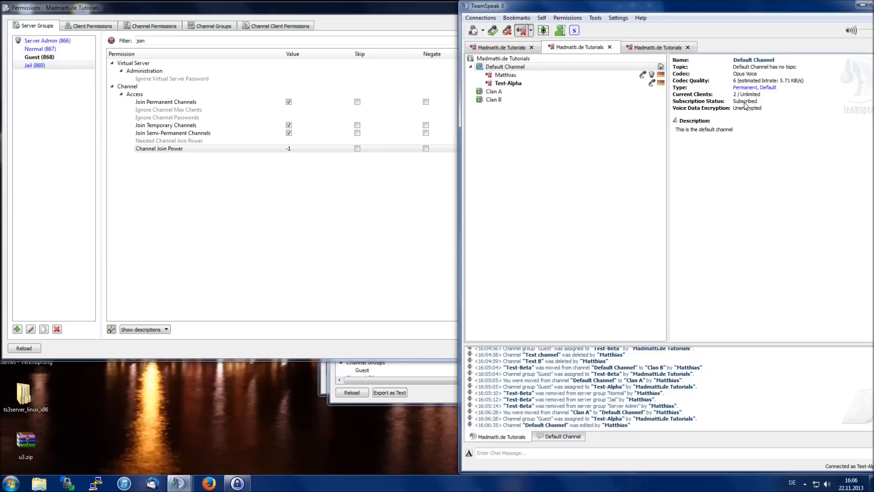
pyautogui.click(630, 91)
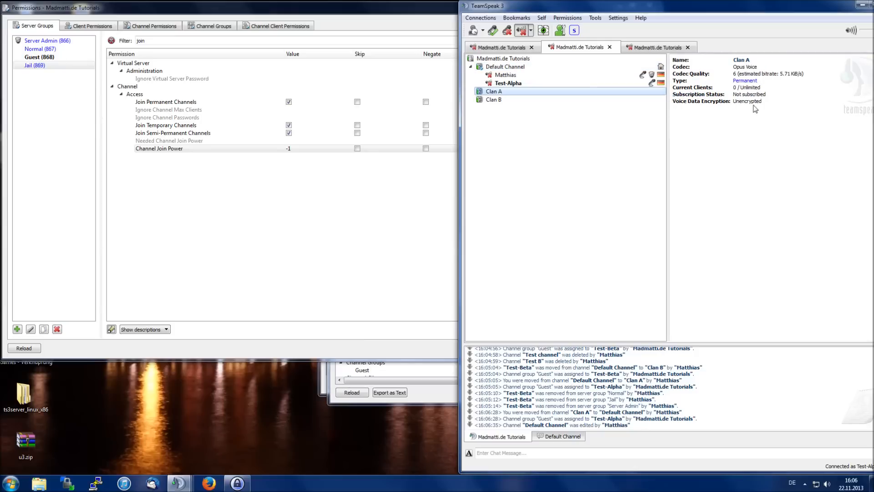
pyautogui.moveTo(768, 100); pyautogui.dragTo(736, 100)
pyautogui.click(742, 107)
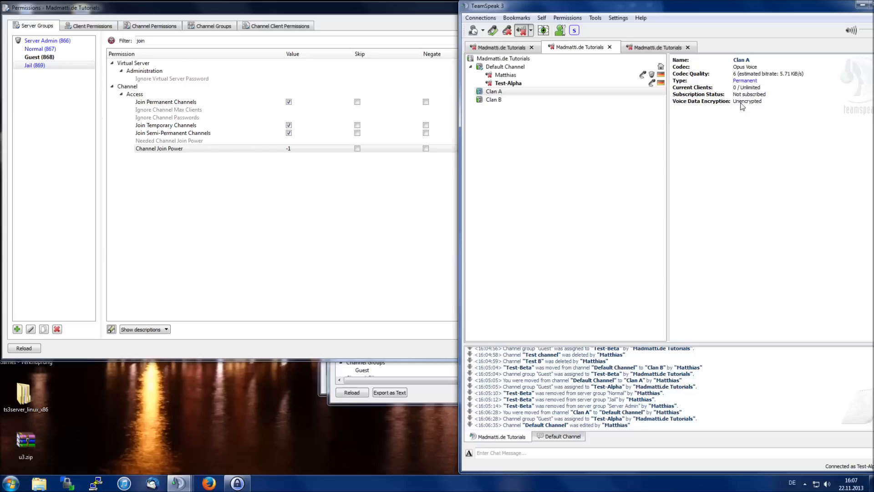
# Step: From the administrator's connection, move Test-Alpha back into Clan A
pyautogui.click(502, 48)
pyautogui.moveTo(508, 83)
pyautogui.mouseDown()
pyautogui.moveTo(521, 87)
pyautogui.moveTo(516, 94)
pyautogui.mouseUp()
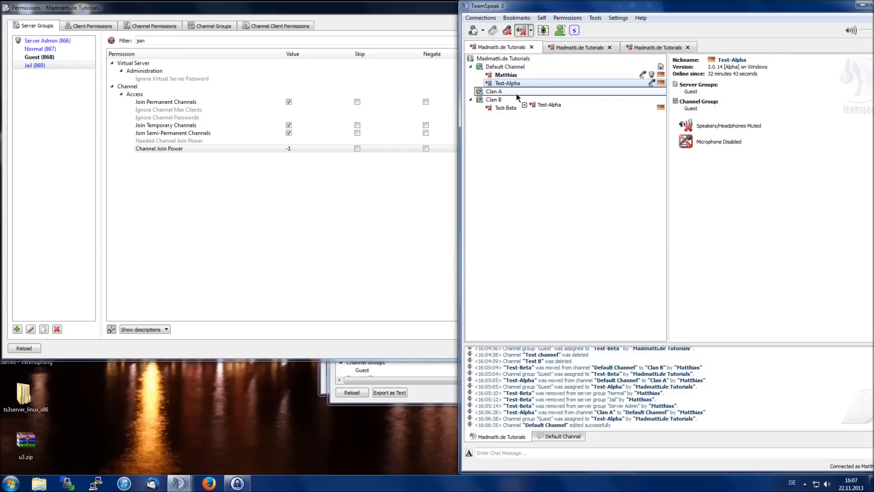
pyautogui.click(514, 92)
# Step: Copy the Guest channel group to a new regular channel group named "Member"
pyautogui.click(77, 168)
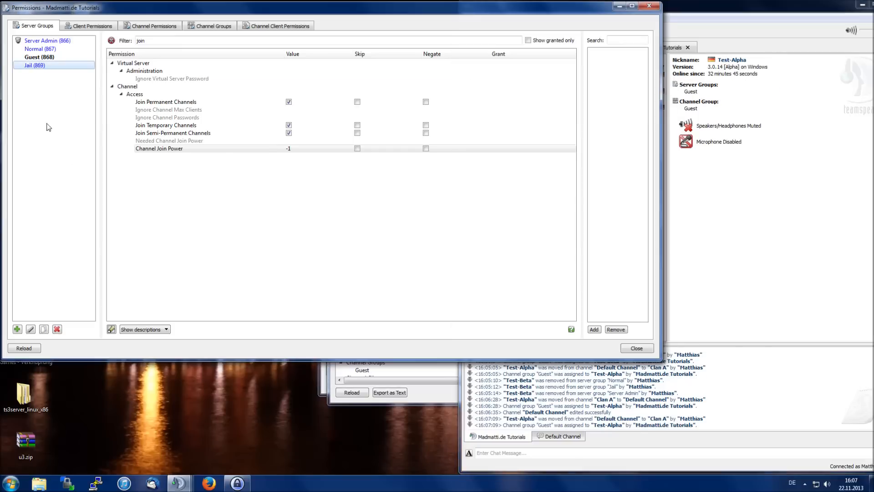
pyautogui.click(221, 25)
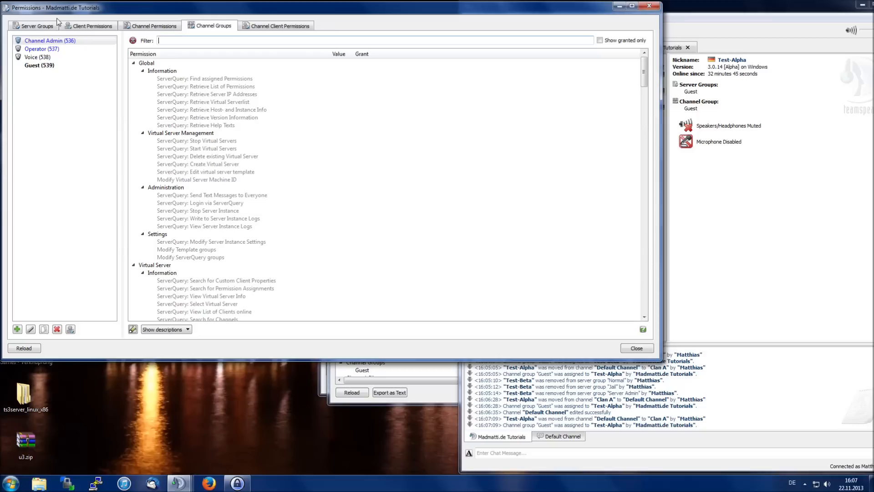
pyautogui.click(44, 66)
pyautogui.rightClick(44, 66)
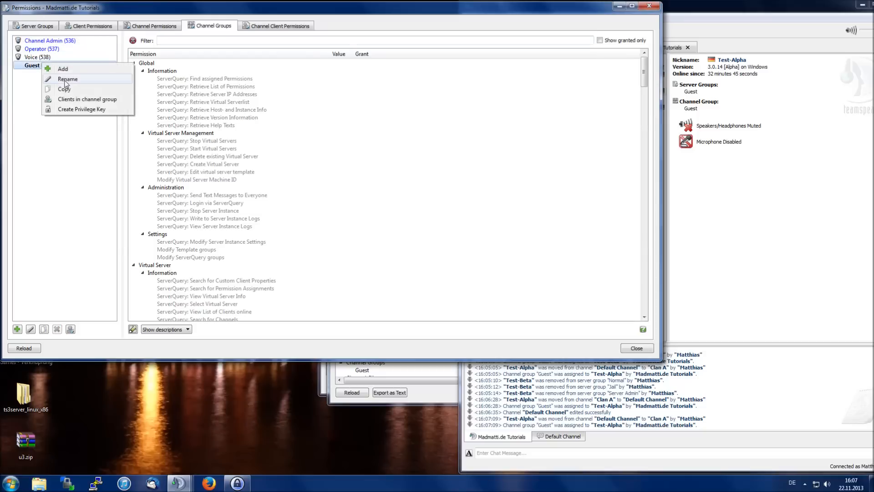
pyautogui.click(67, 87)
pyautogui.write('Member')
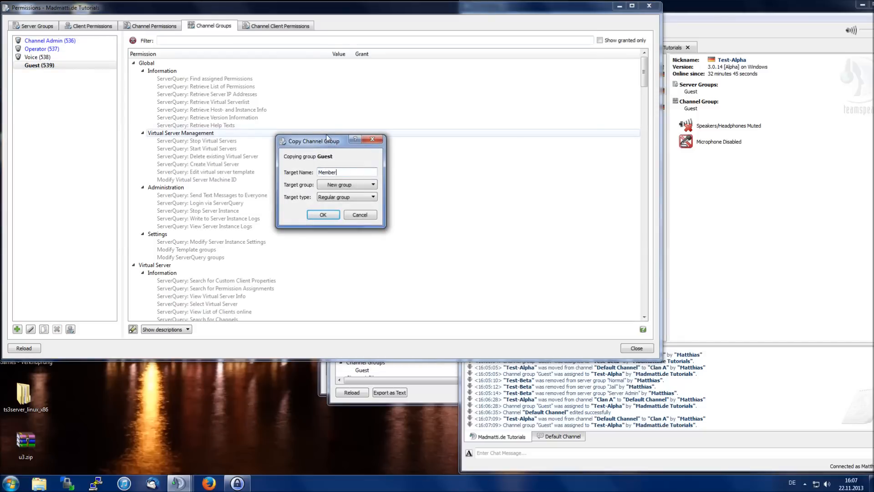
pyautogui.press('Return')
# Step: Filter the Member channel group's permissions by "permanent" and enable Group is Permanent
pyautogui.click(181, 40)
pyautogui.write('permanent')
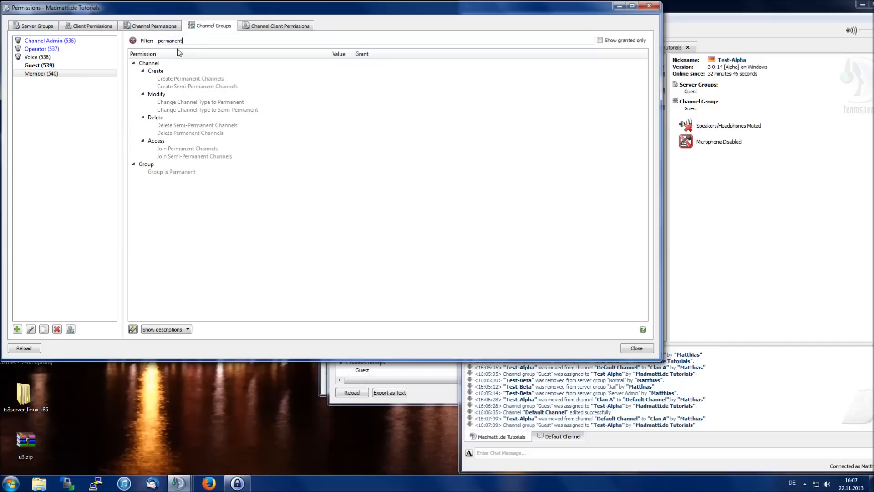
pyautogui.doubleClick(189, 172)
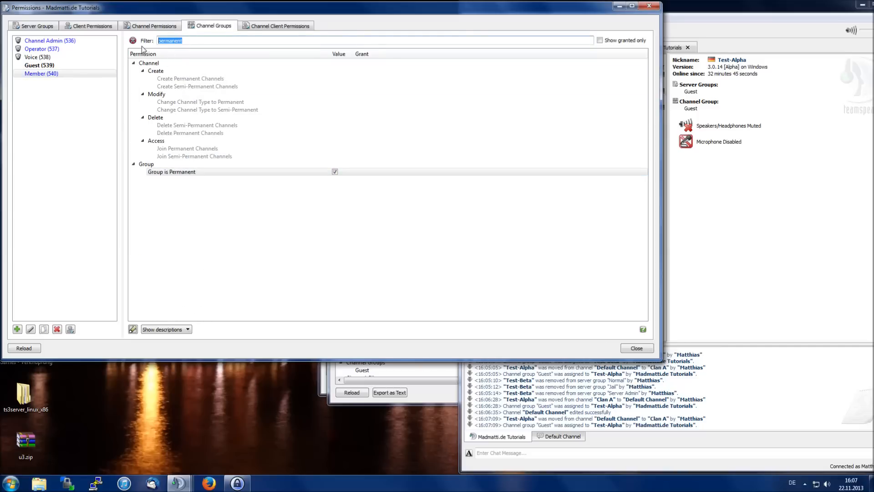
# Step: Filter the Member channel group's permissions by "subscribe" and set Channel Subscribe Power to 50
pyautogui.write('subscribe')
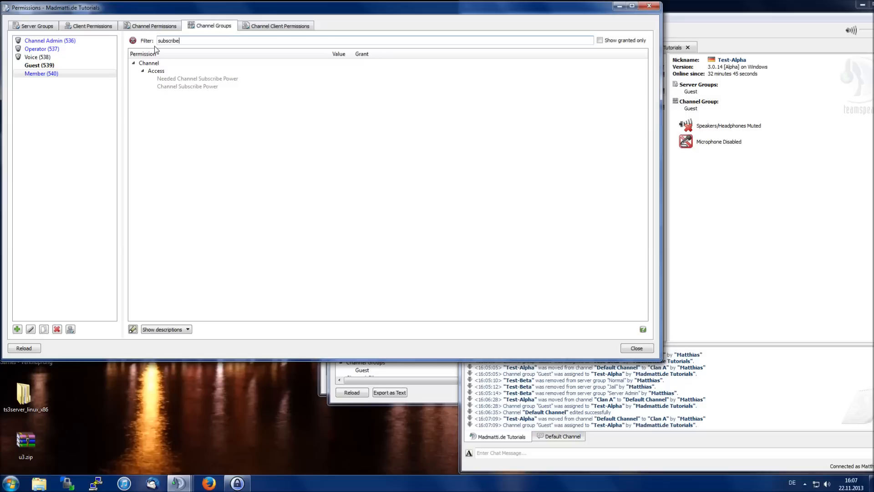
pyautogui.doubleClick(194, 86)
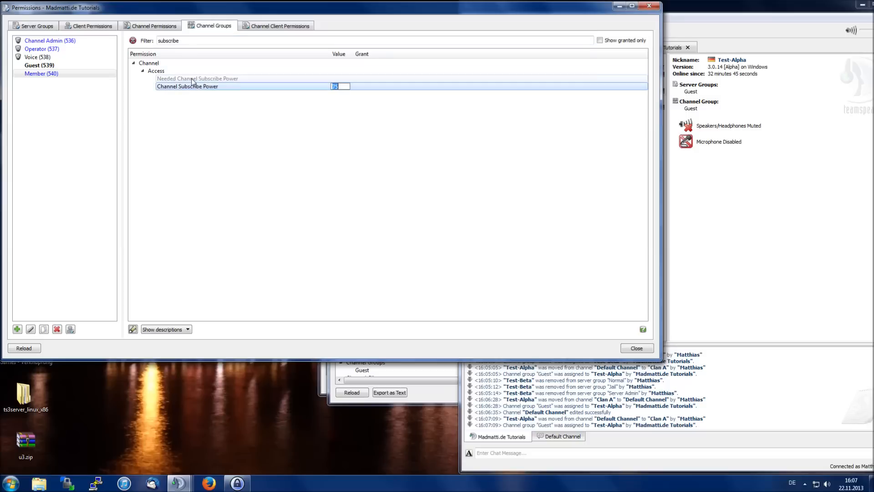
pyautogui.press('Return')
# Step: Assign the Channel Admin channel group to Test-Alpha in Clan A
pyautogui.hotkey('alt', 'Tab')
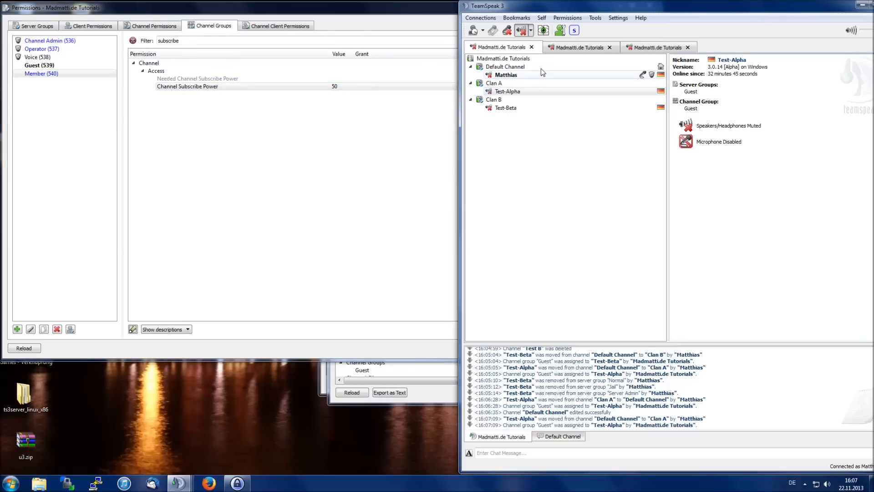
pyautogui.rightClick(520, 91)
pyautogui.moveTo(575, 207)
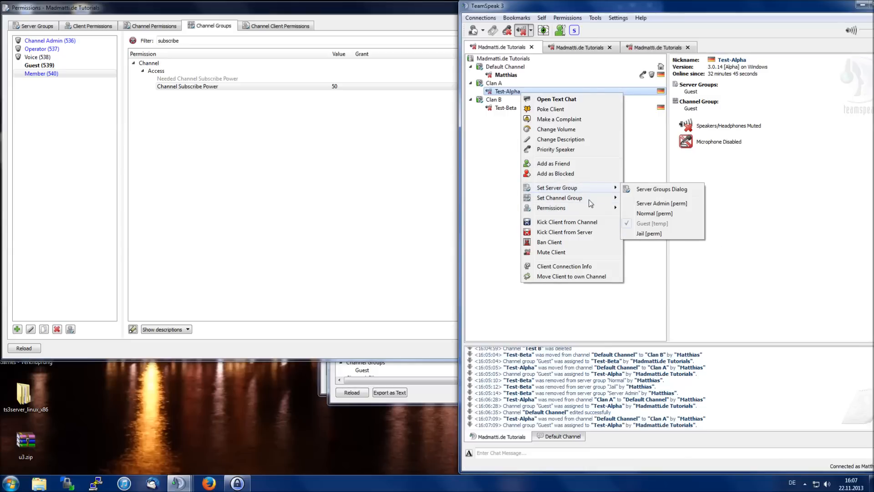
pyautogui.click(646, 199)
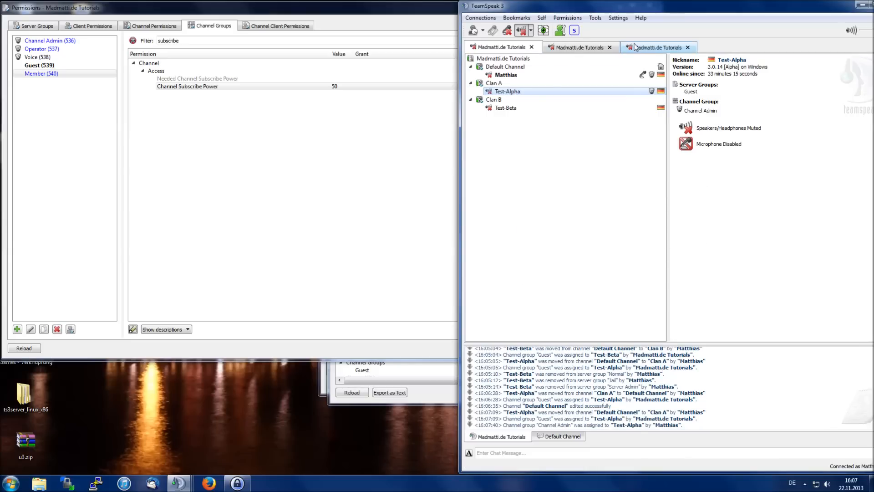
# Step: Assign the Channel Admin channel group to Test-Beta in Clan B
pyautogui.click(656, 47)
pyautogui.rightClick(496, 99)
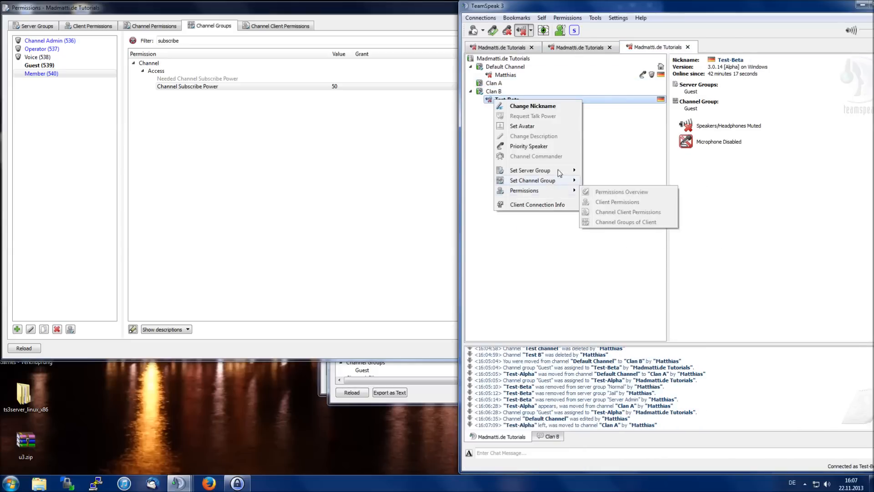
pyautogui.click(616, 139)
pyautogui.click(500, 46)
pyautogui.rightClick(517, 108)
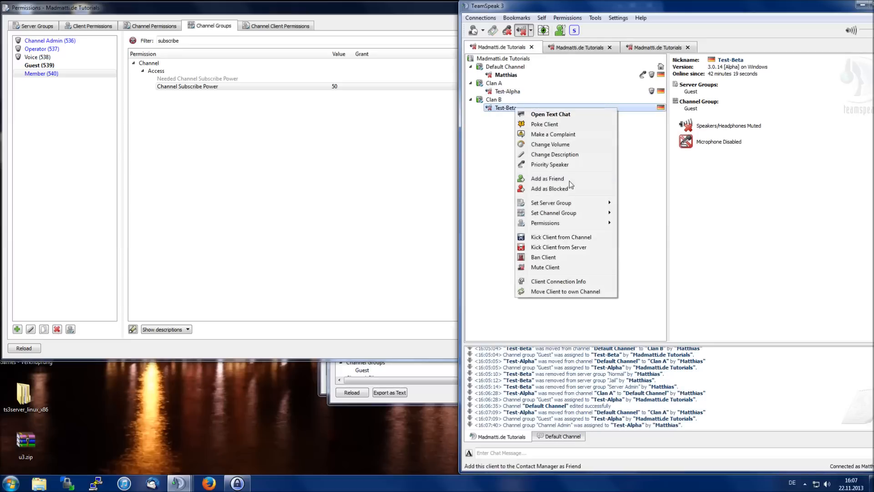
pyautogui.moveTo(569, 212)
pyautogui.click(655, 214)
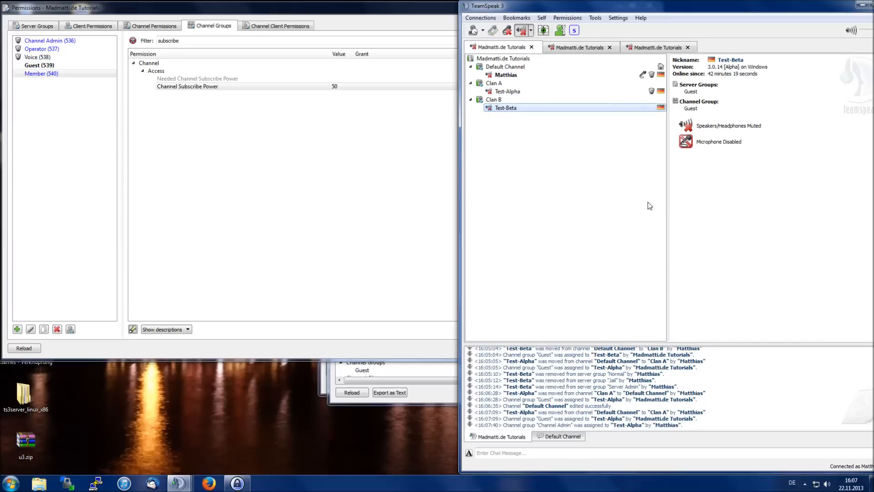
# Step: Move Test-Alpha and Test-Beta to the Default Channel and try to subscribe to all channels from Test-Alpha's connection
pyautogui.moveTo(507, 91); pyautogui.dragTo(510, 67)
pyautogui.moveTo(505, 107); pyautogui.dragTo(519, 69)
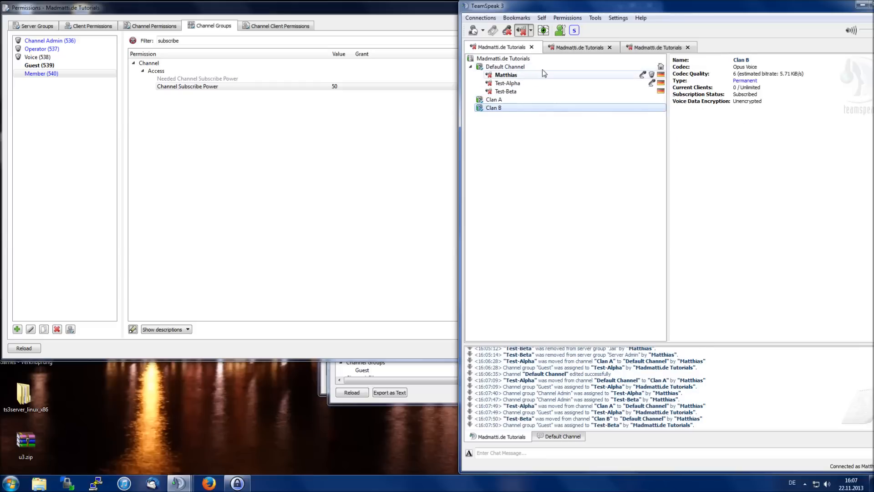
pyautogui.click(557, 48)
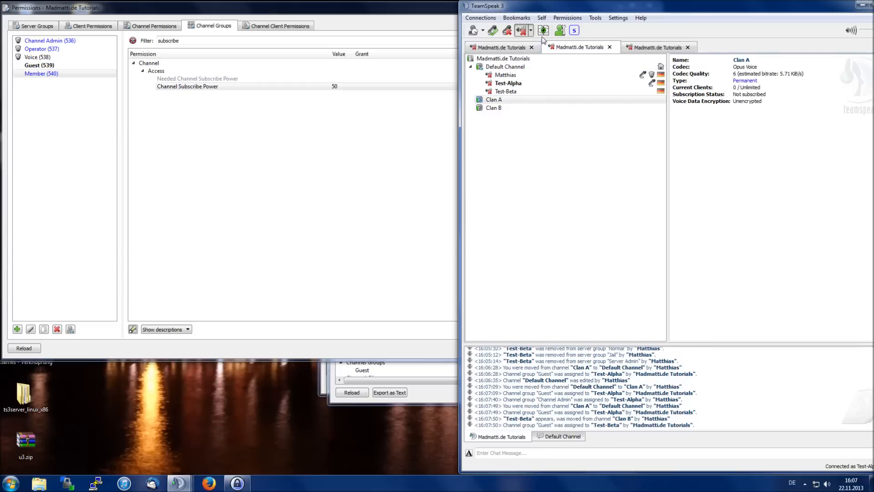
pyautogui.click(543, 31)
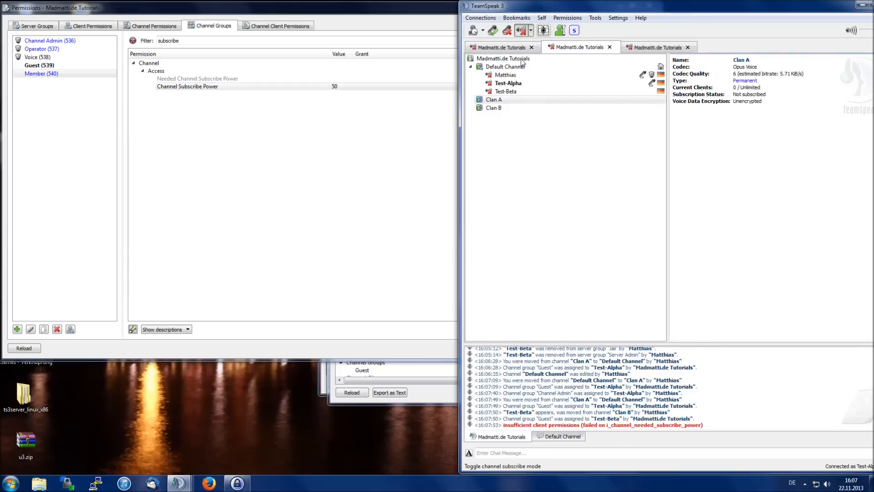
# Step: Move Test-Alpha back to Clan A and Test-Beta back to Clan B from the admin connection
pyautogui.click(500, 47)
pyautogui.moveTo(507, 84); pyautogui.dragTo(511, 101)
pyautogui.click(509, 100)
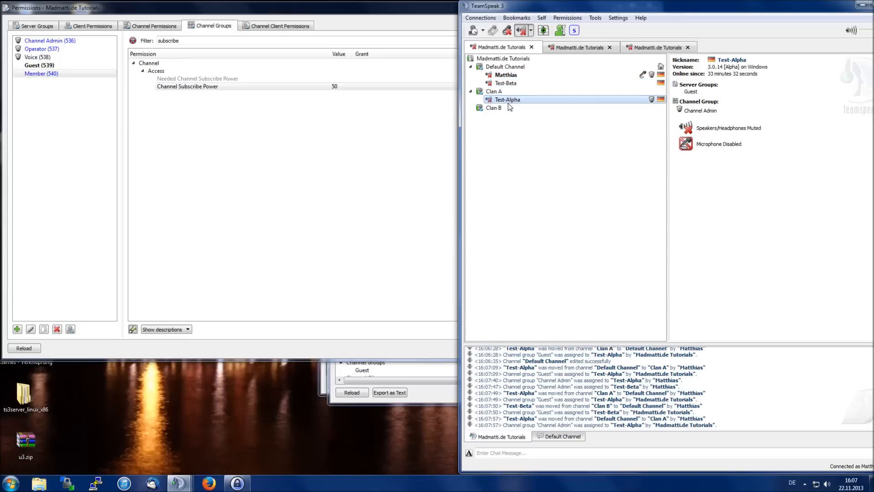
pyautogui.click(291, 129)
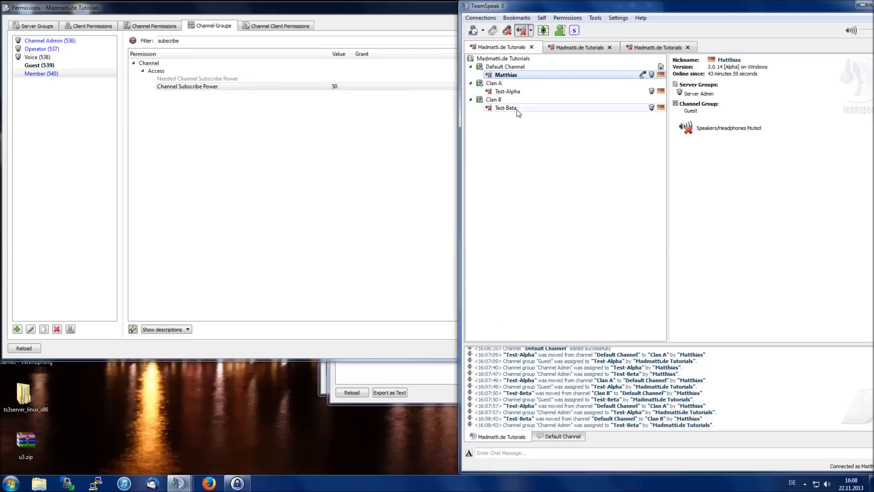
pyautogui.click(506, 108)
# Step: Set Channel Subscribe Power to 50 for the Channel Admin channel group
pyautogui.click(84, 104)
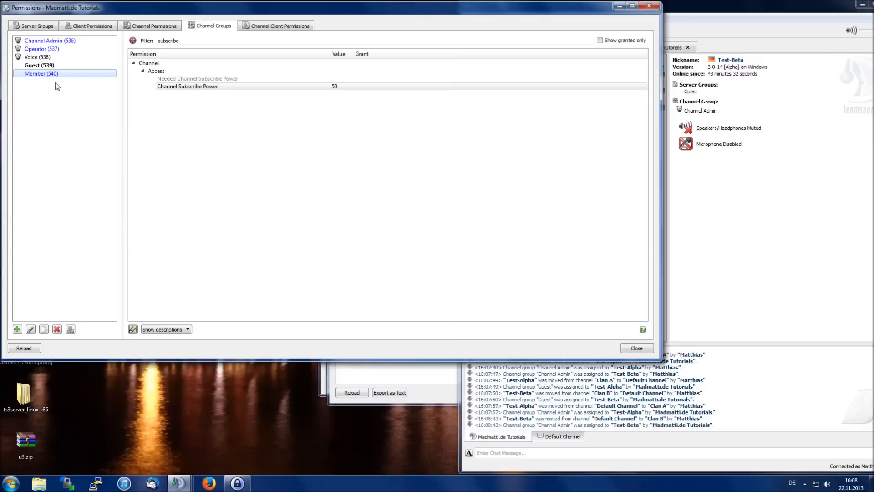
pyautogui.press('Up')
pyautogui.press('Up')
pyautogui.press('Up')
pyautogui.press('Up')
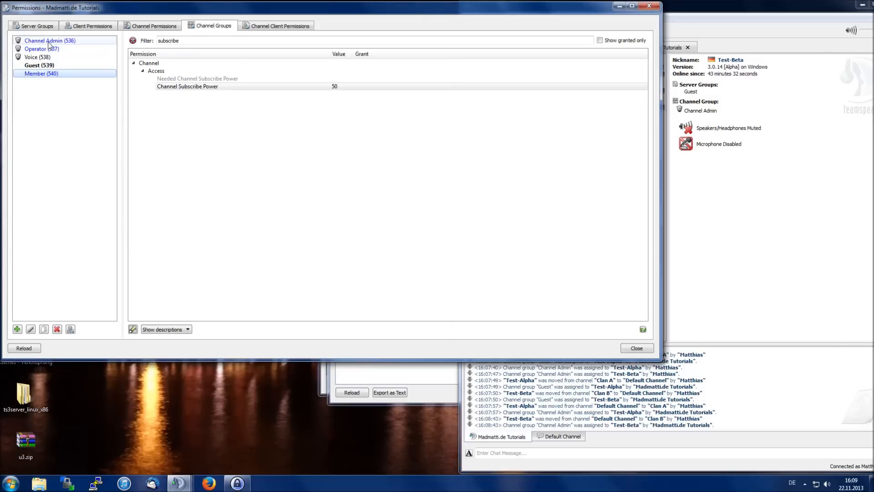
pyautogui.doubleClick(310, 88)
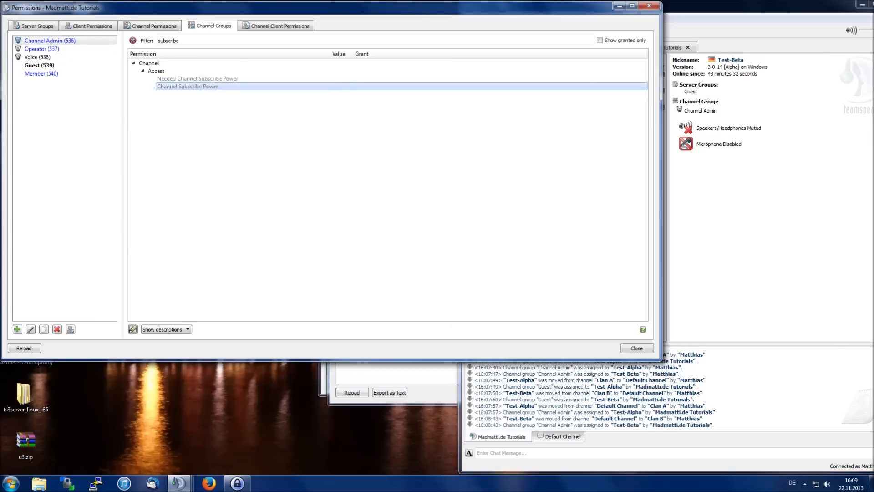
pyautogui.write('50')
pyautogui.press('Return')
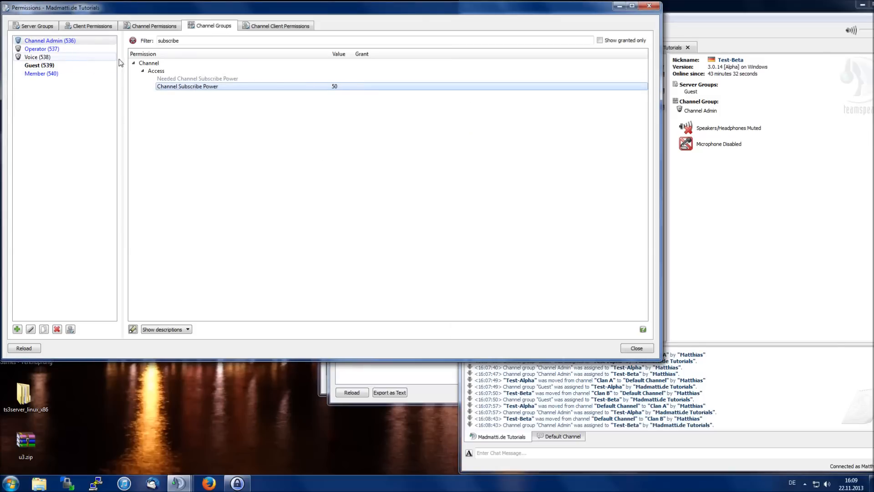
# Step: Move Test-Alpha and Test-Beta into the Default Channel and check each client's channel group
pyautogui.click(666, 201)
pyautogui.moveTo(507, 91); pyautogui.dragTo(517, 73)
pyautogui.moveTo(505, 108); pyautogui.dragTo(517, 76)
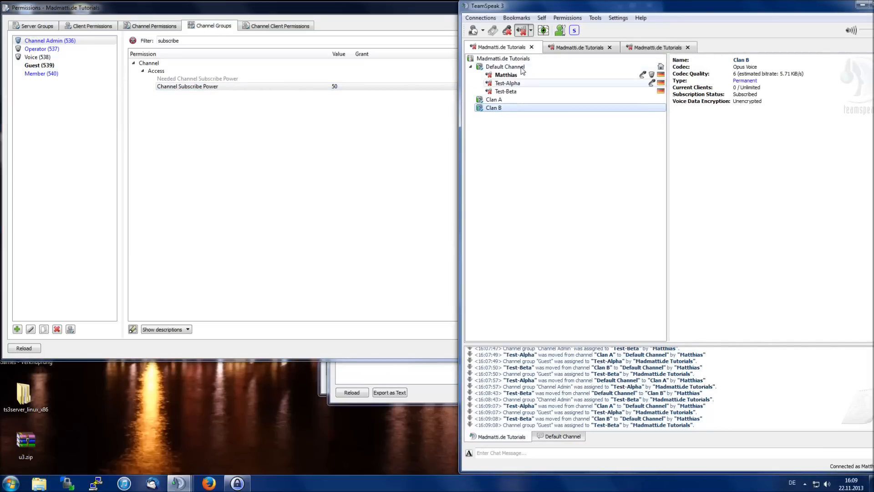
pyautogui.click(521, 91)
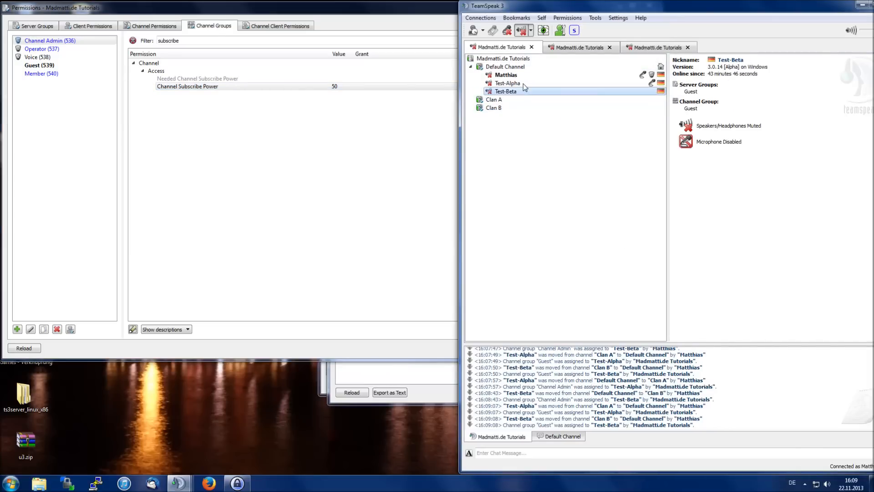
pyautogui.click(521, 83)
# Step: Compare the channel trees as seen from Test-Alpha's and Test-Beta's connections
pyautogui.click(44, 44)
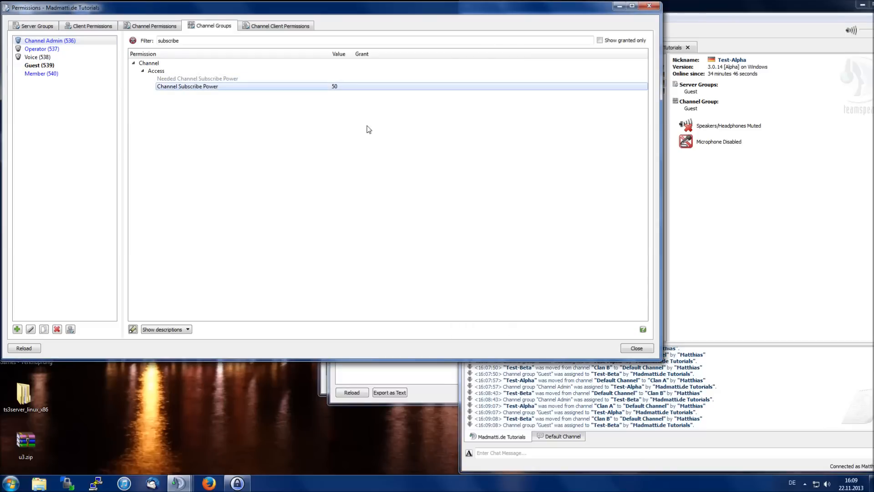
pyautogui.click(736, 206)
pyautogui.click(577, 49)
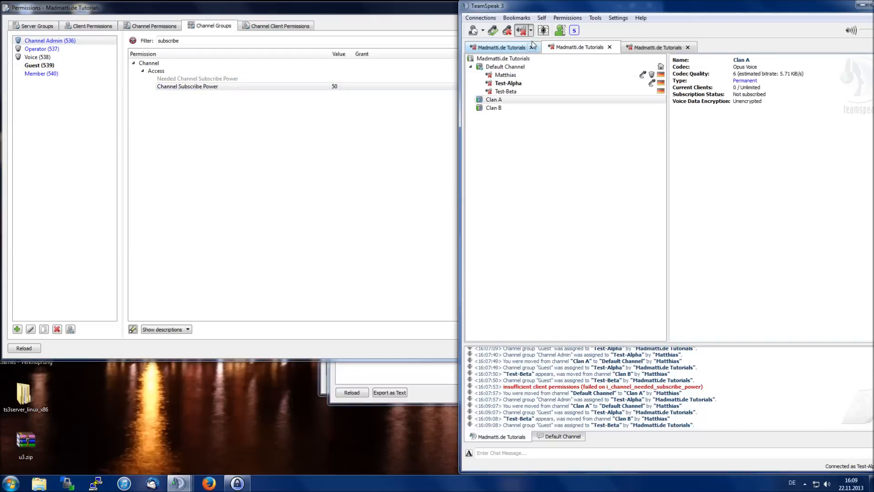
pyautogui.hotkey('ctrl', 'Tab')
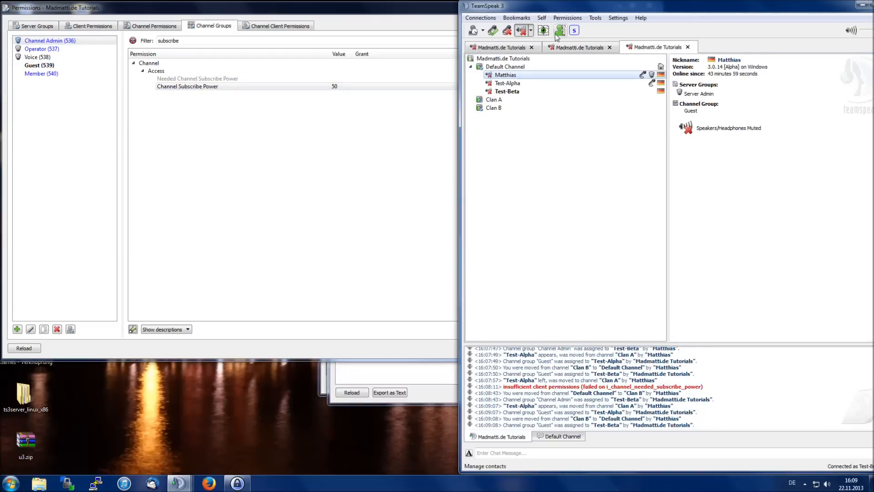
# Step: Filter the Server Admin server group's permissions by "subsc" and compare its Channel Subscribe Power with the Channel Admin channel group's
pyautogui.click(517, 50)
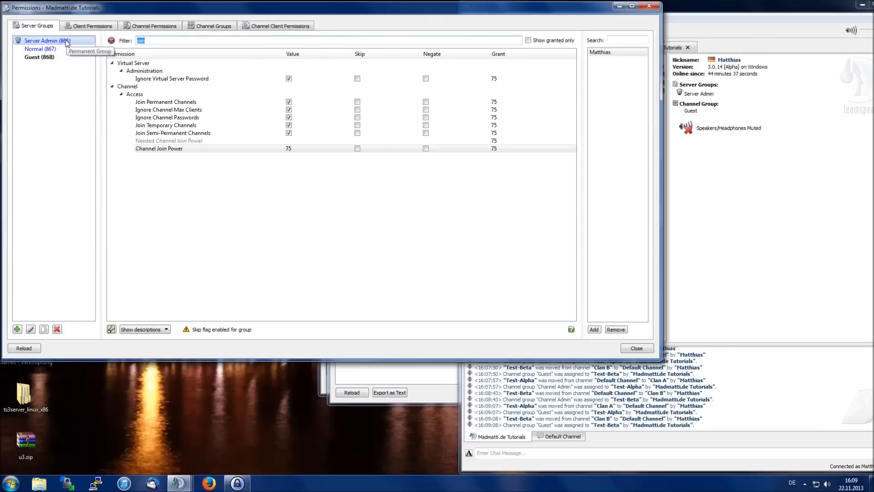
pyautogui.write('subsc')
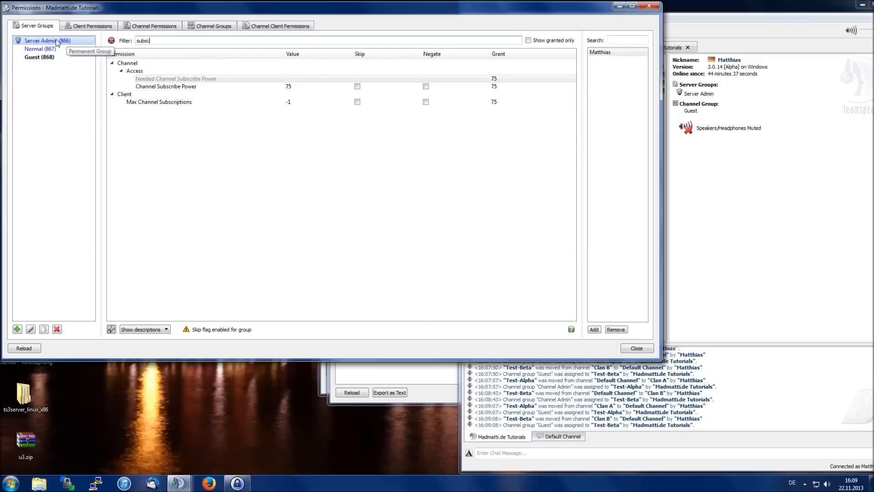
pyautogui.click(156, 79)
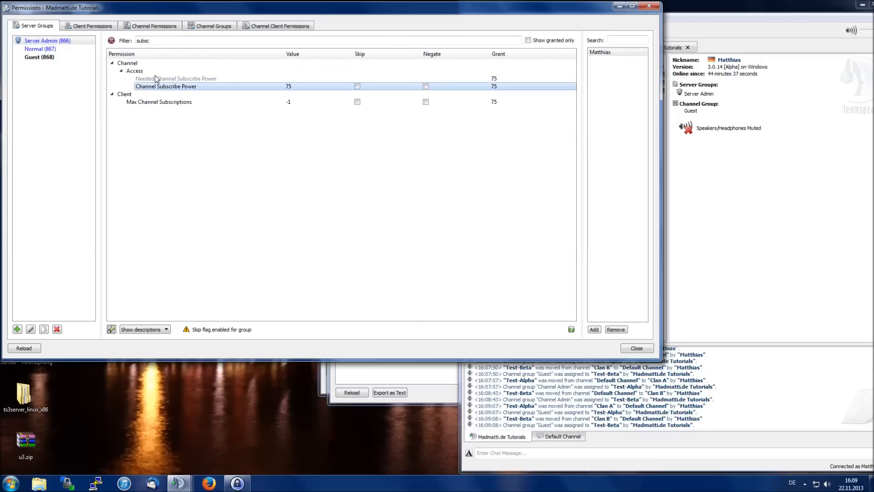
pyautogui.click(194, 28)
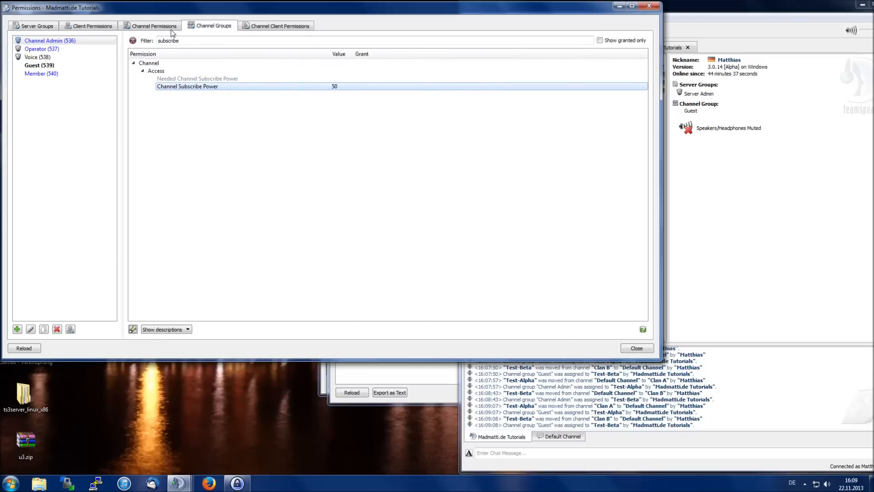
# Step: Join Clan A with the admin client to review its subscribe power there, and return to the Default Channel
pyautogui.click(702, 126)
pyautogui.doubleClick(618, 100)
pyautogui.click(618, 99)
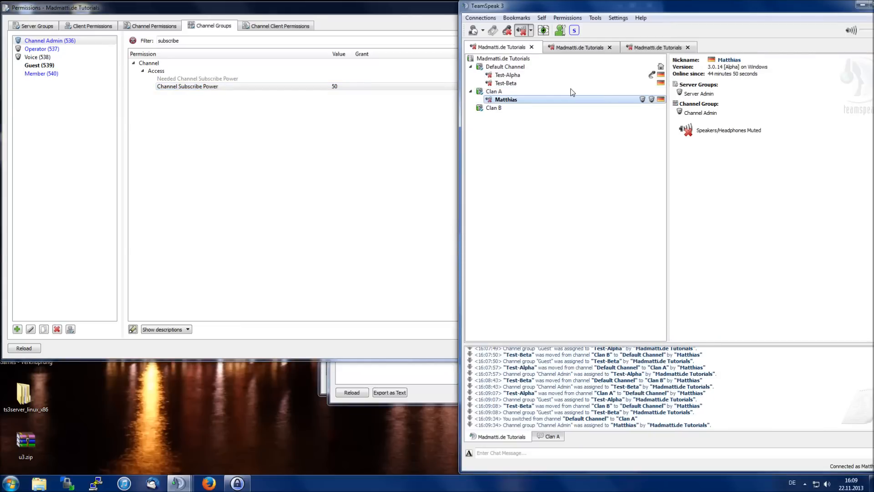
pyautogui.click(342, 109)
pyautogui.click(232, 87)
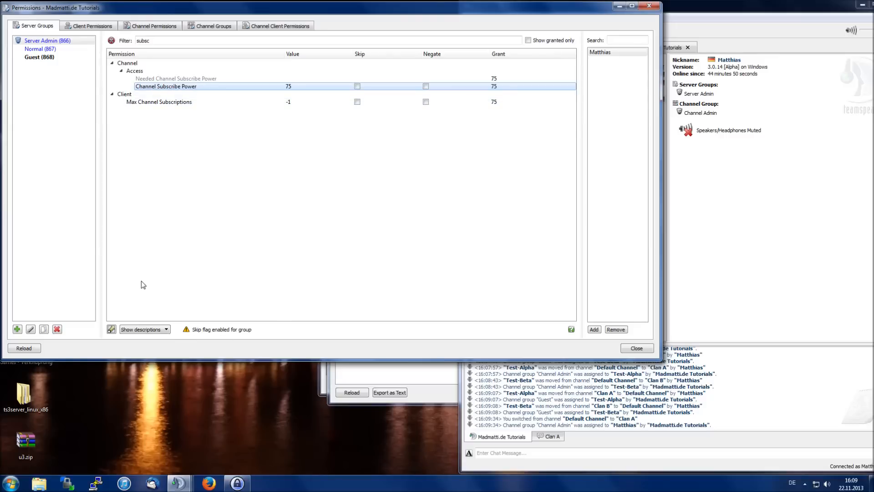
pyautogui.hotkey('alt', 'Tab')
pyautogui.doubleClick(516, 68)
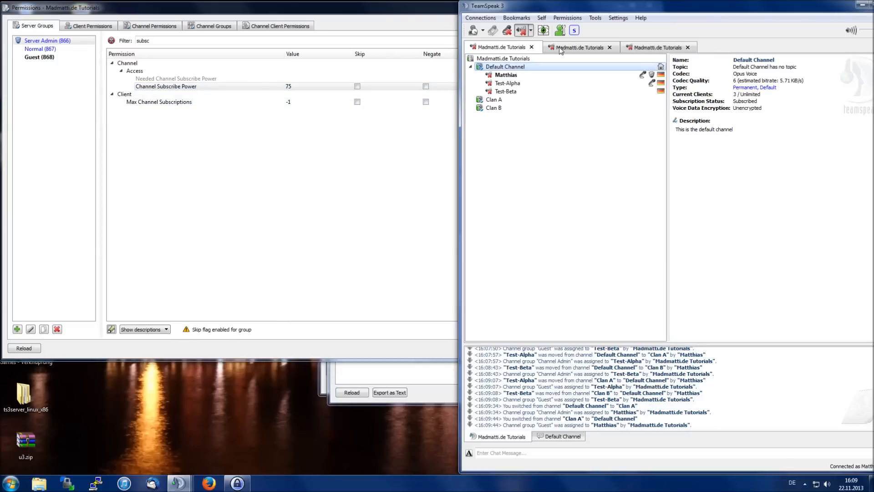
# Step: Examine the subscription status of Clan A and Clan B from Test-Alpha's connection, alongside the Channel Admin group's subscribe power
pyautogui.click(561, 48)
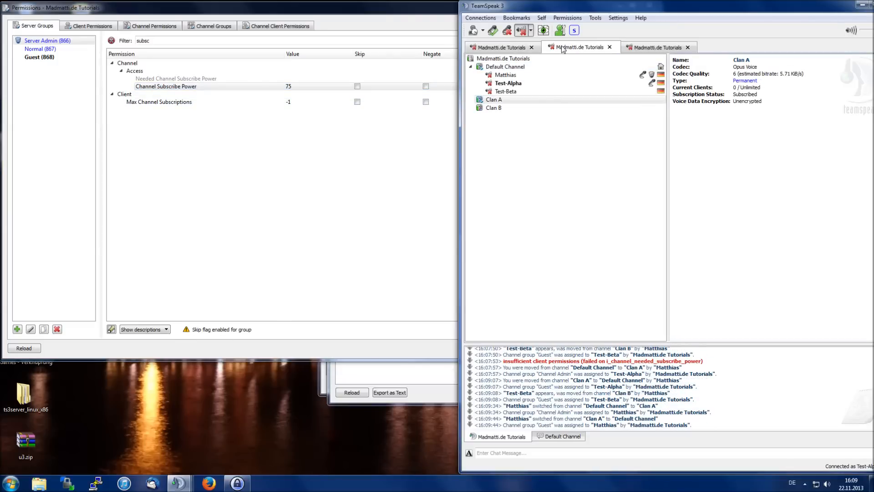
pyautogui.click(506, 100)
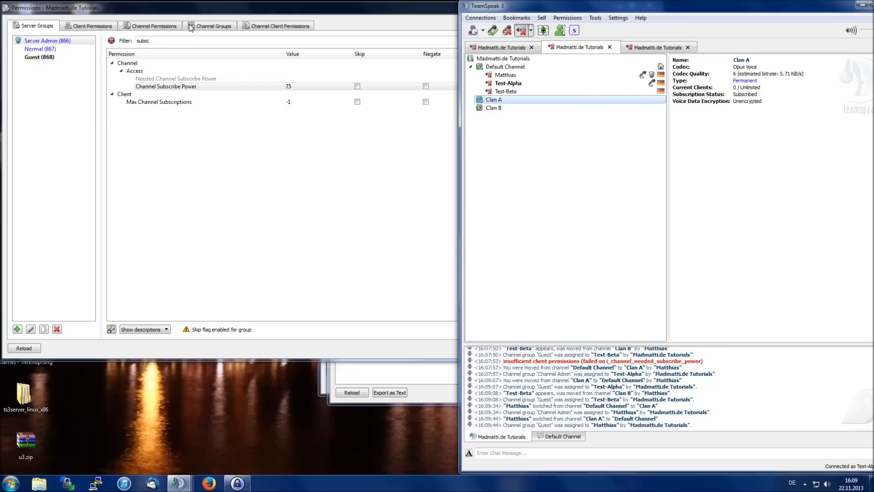
pyautogui.click(200, 27)
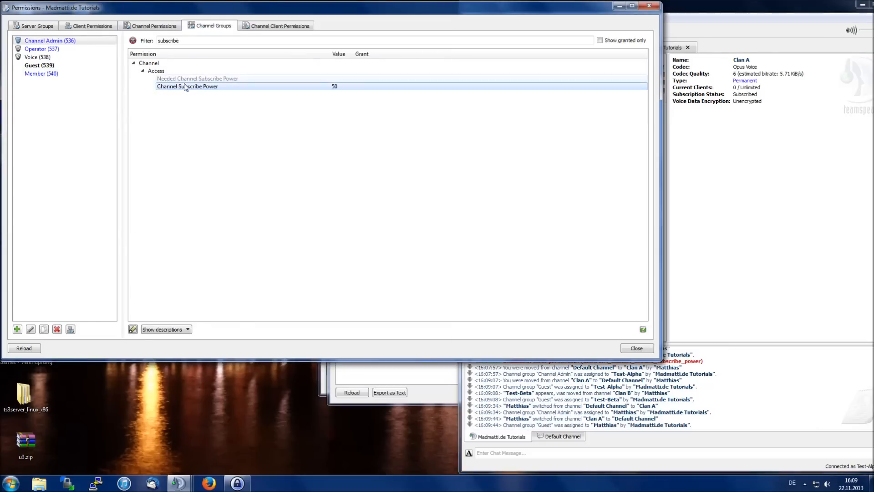
pyautogui.click(716, 175)
pyautogui.click(505, 100)
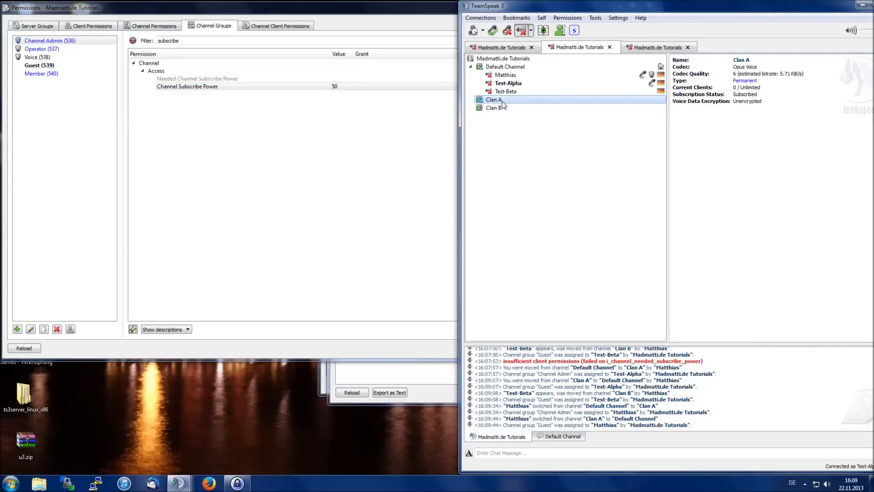
pyautogui.moveTo(758, 94); pyautogui.dragTo(738, 95)
pyautogui.click(484, 108)
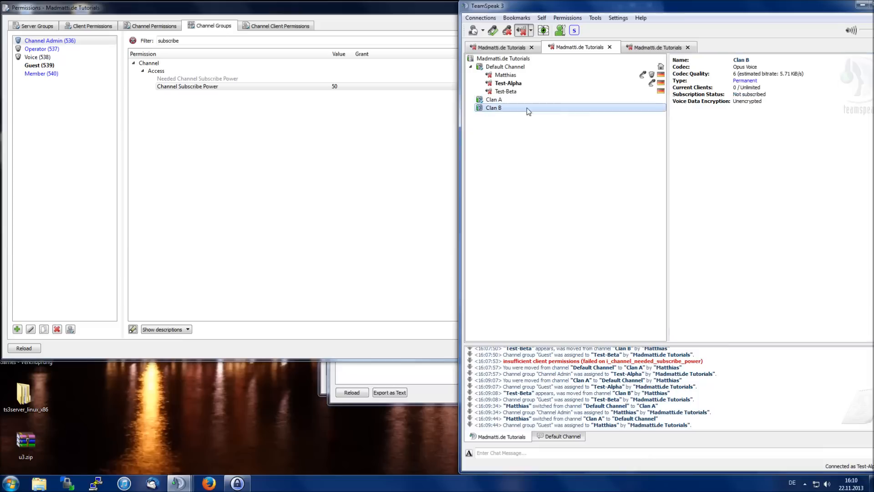
pyautogui.moveTo(766, 94); pyautogui.dragTo(726, 91)
pyautogui.click(725, 90)
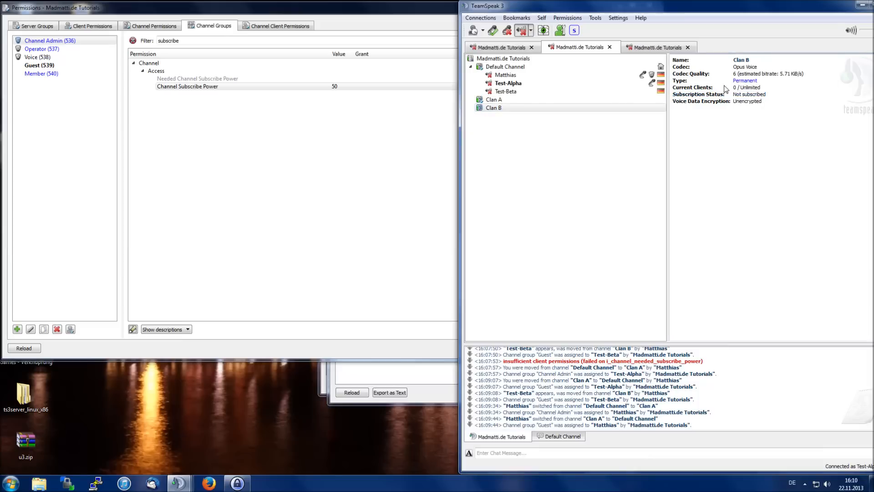
# Step: Examine the subscription status of Clan A and Clan B from Test-Beta's connection
pyautogui.click(666, 50)
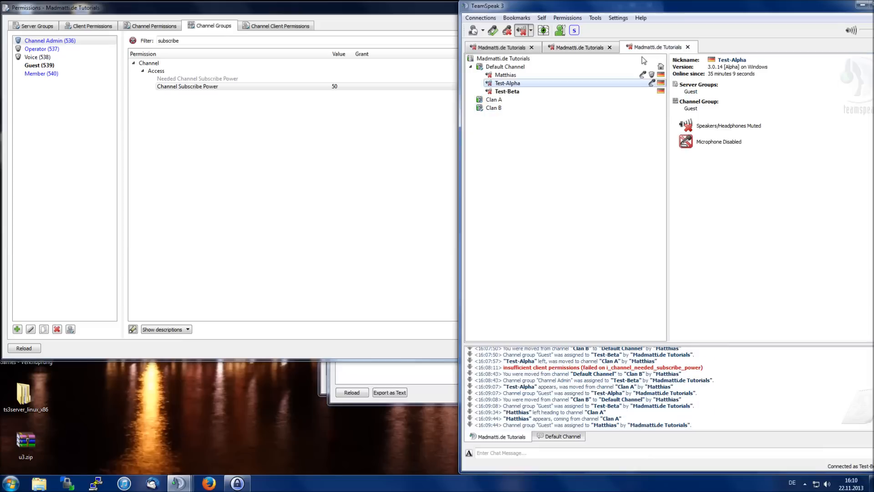
pyautogui.click(523, 100)
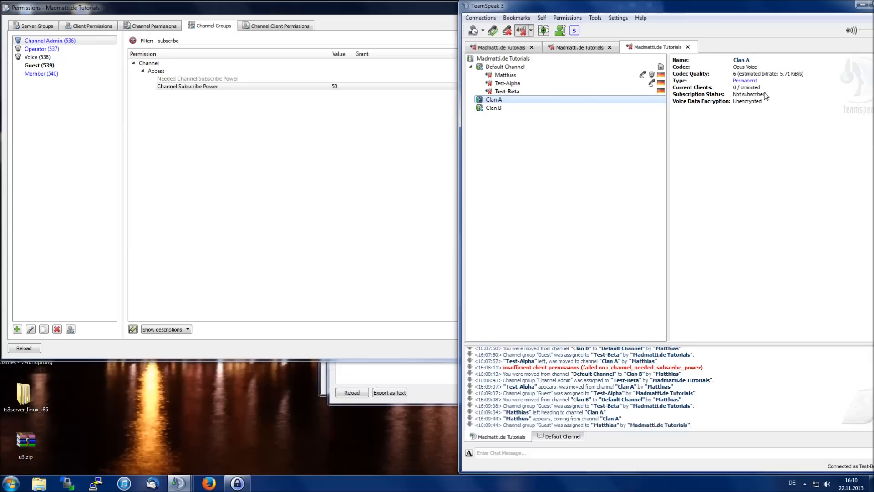
pyautogui.moveTo(768, 95); pyautogui.dragTo(733, 97)
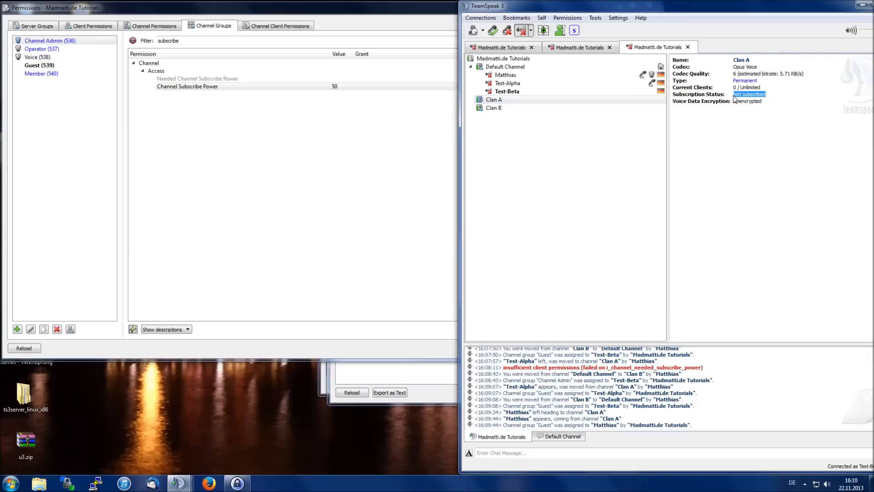
pyautogui.click(509, 108)
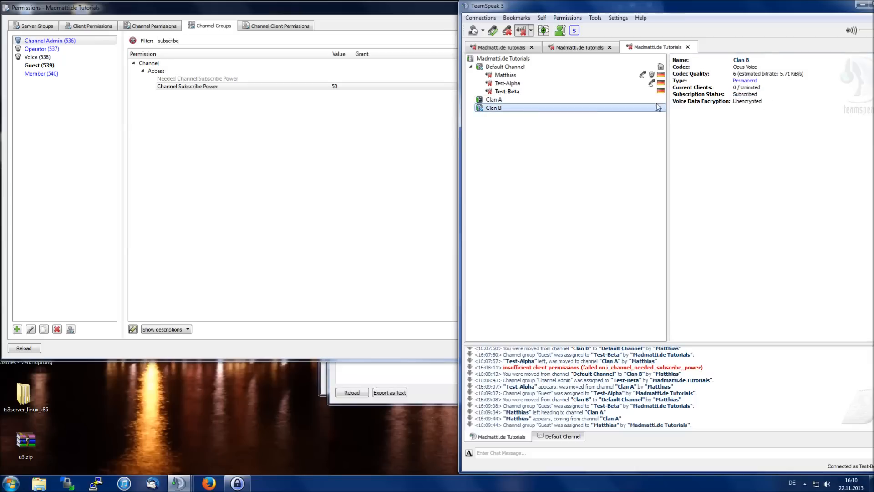
pyautogui.click(760, 97)
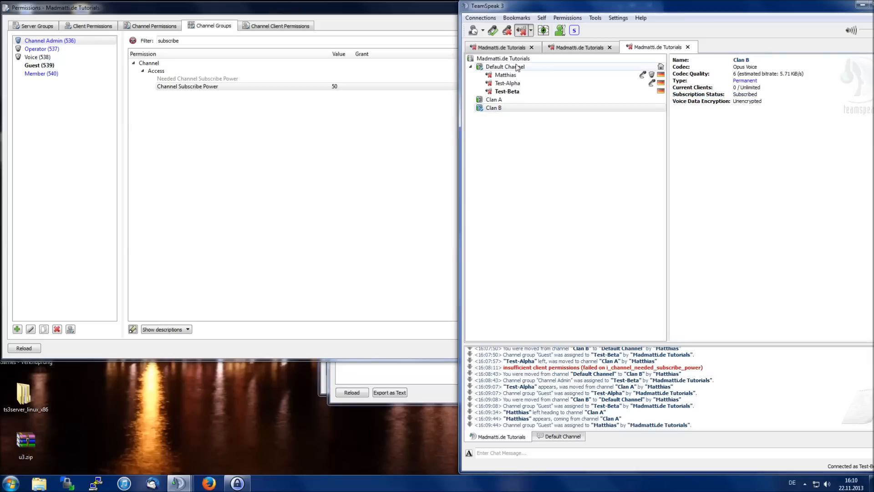
# Step: From the admin connection, move Test-Alpha to Clan B, assign it the Member channel group, and return it to the Default Channel
pyautogui.click(500, 48)
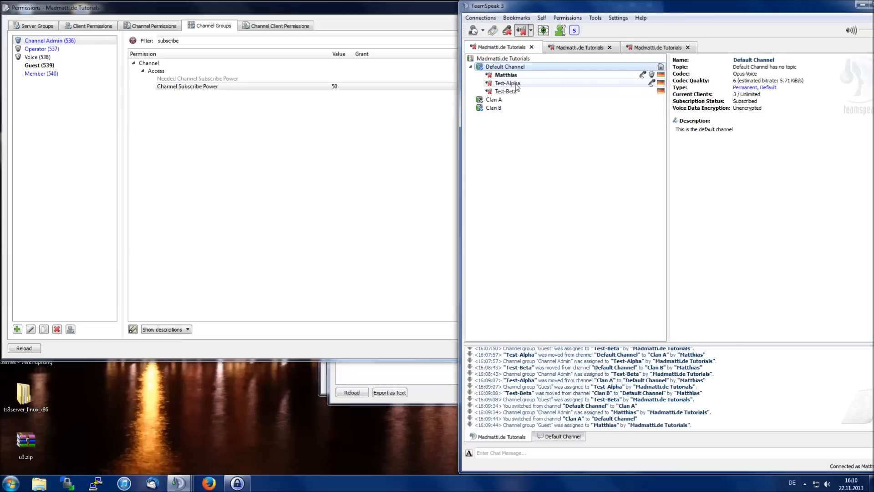
pyautogui.moveTo(516, 85); pyautogui.dragTo(509, 109)
pyautogui.rightClick(509, 108)
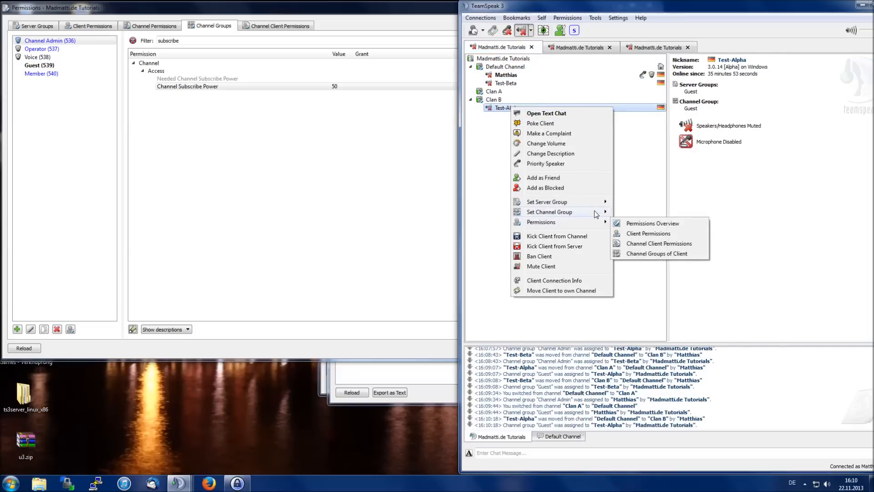
pyautogui.moveTo(596, 212)
pyautogui.click(653, 254)
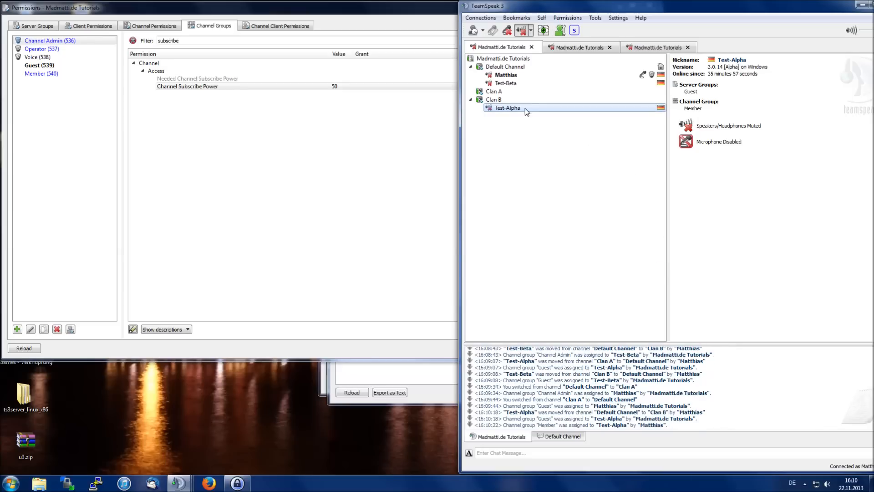
pyautogui.moveTo(507, 108); pyautogui.dragTo(505, 68)
# Step: Check Clan B's subscription status from Test-Alpha's and Test-Beta's connections
pyautogui.click(558, 48)
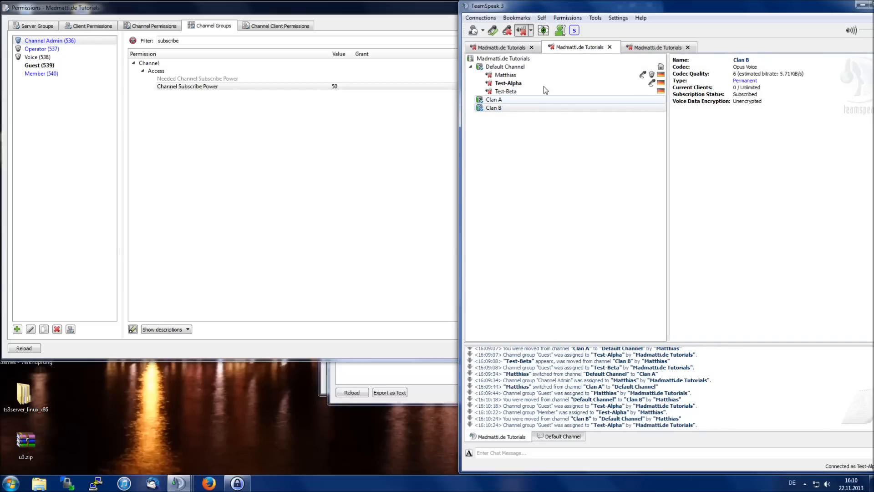
pyautogui.click(621, 50)
pyautogui.click(494, 108)
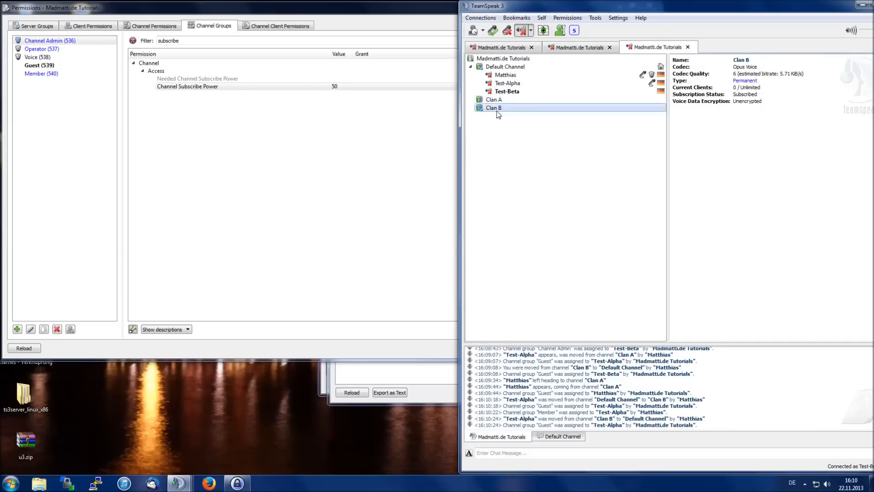
# Step: Move Test-Alpha back into Clan B, reset its channel group there to Guest, and return it to the Default Channel
pyautogui.click(509, 49)
pyautogui.moveTo(506, 83); pyautogui.dragTo(509, 109)
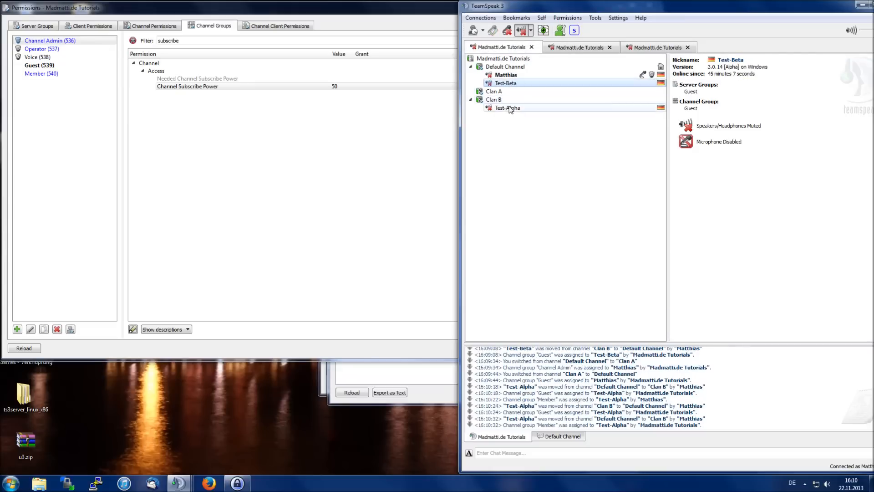
pyautogui.rightClick(508, 107)
pyautogui.moveTo(569, 211)
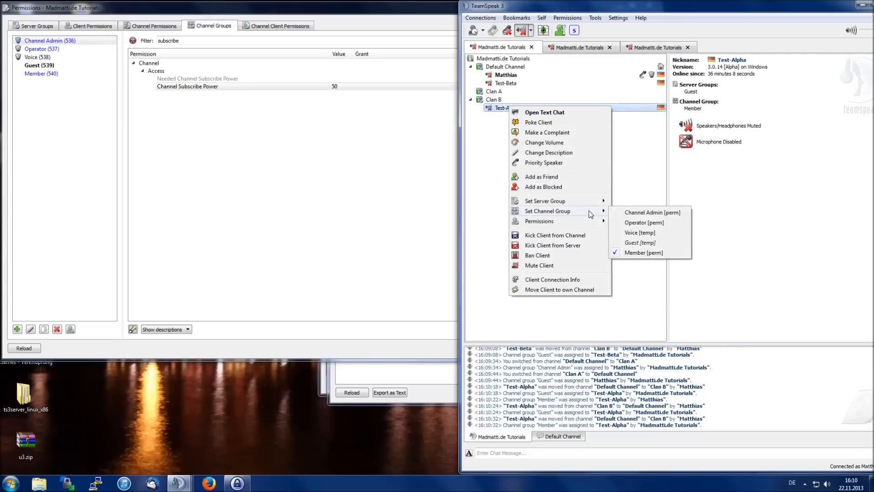
pyautogui.click(639, 242)
pyautogui.moveTo(521, 110); pyautogui.dragTo(506, 70)
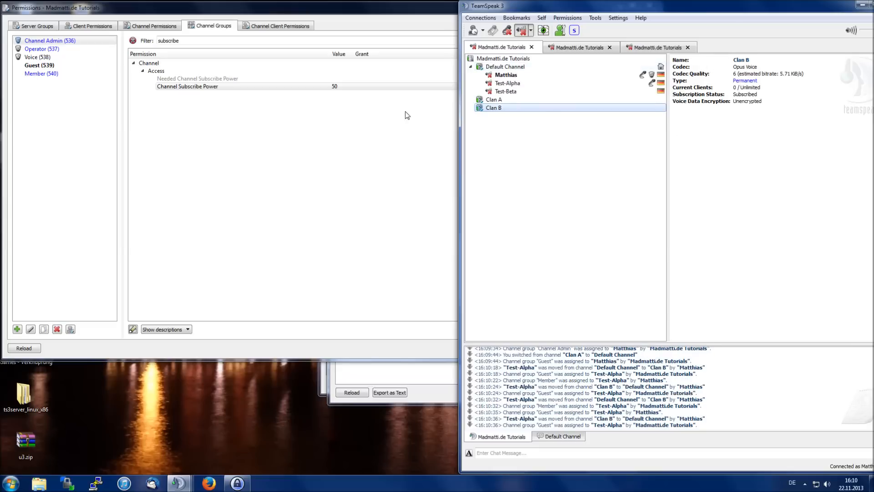
# Step: Filter the Channel Admin channel group's permissions by "join"
pyautogui.click(406, 114)
pyautogui.moveTo(180, 41); pyautogui.dragTo(130, 42)
pyautogui.write('join')
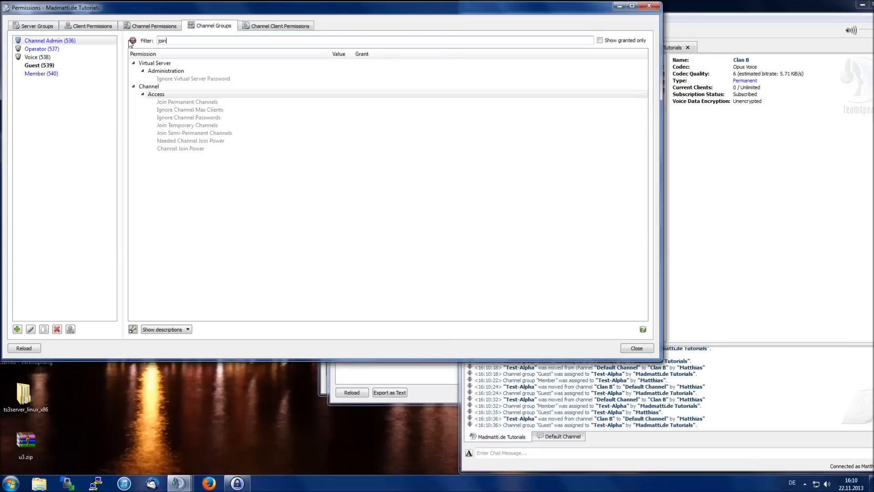
# Step: Create a permanent sub-channel named "Members only!" under Clan A
pyautogui.click(757, 160)
pyautogui.rightClick(491, 99)
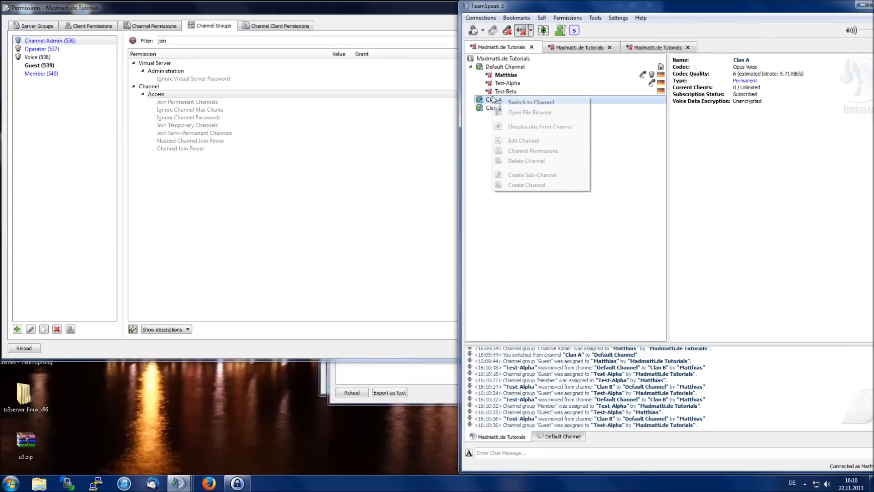
pyautogui.click(548, 174)
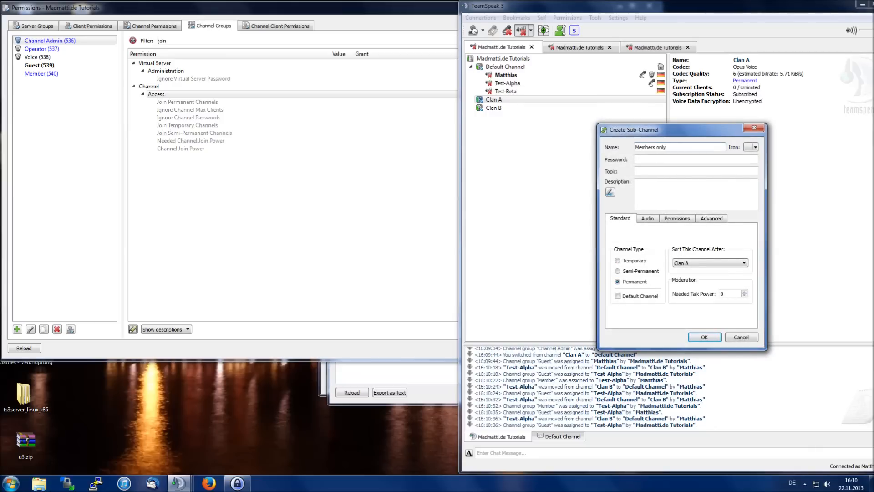
pyautogui.click(704, 337)
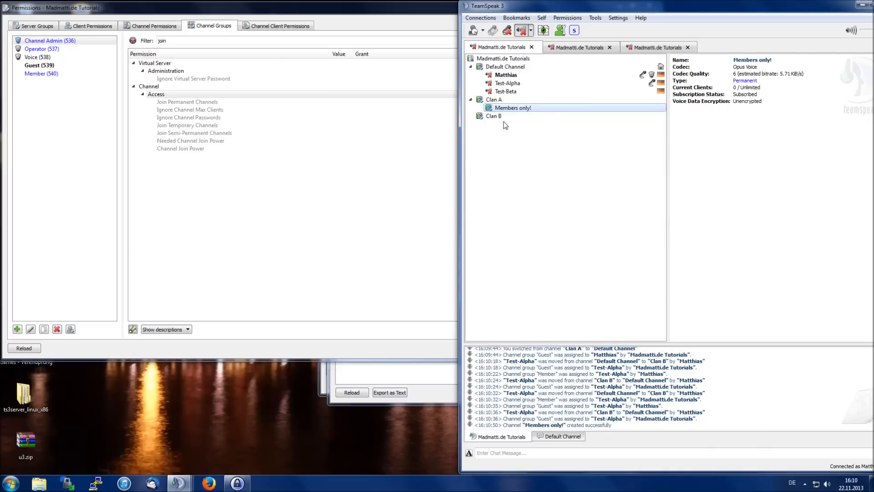
# Step: Create a permanent sub-channel named "Members only!" under Clan B
pyautogui.rightClick(498, 116)
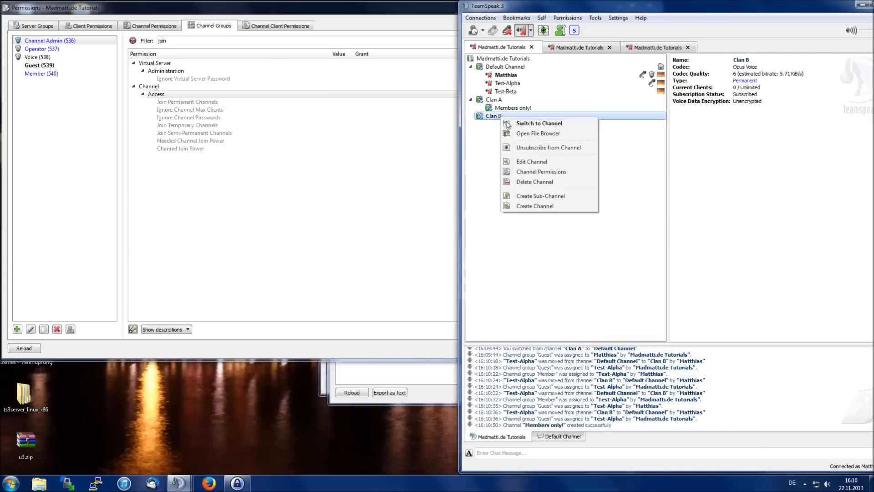
pyautogui.click(575, 197)
pyautogui.write('Members only!')
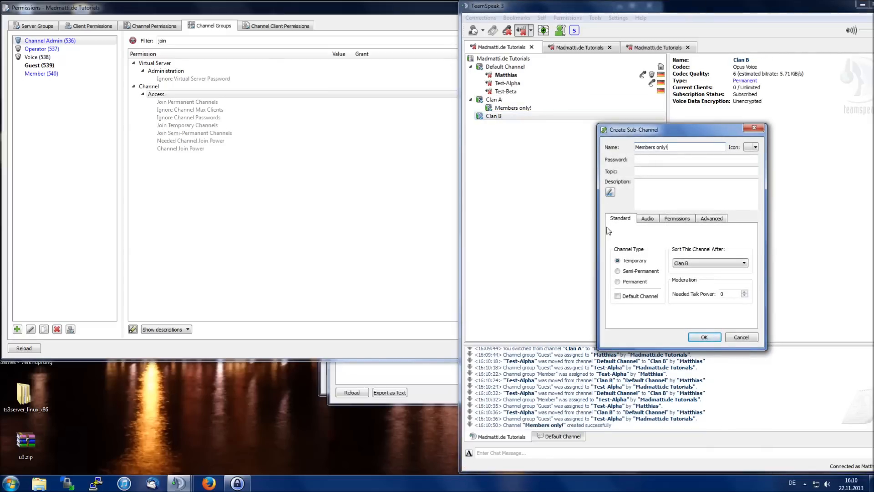
pyautogui.click(714, 336)
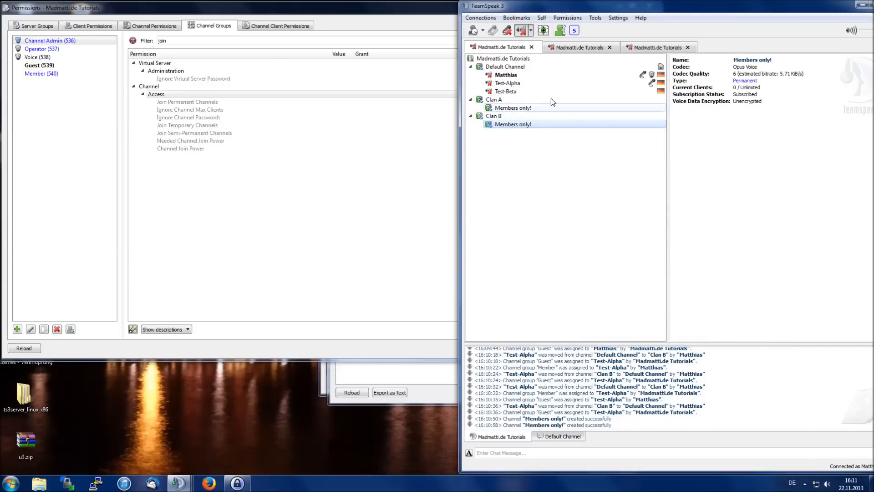
# Step: Move Test-Alpha to Clan A and on into its Members only! sub-channel, checking the client's channel group in each
pyautogui.click(521, 84)
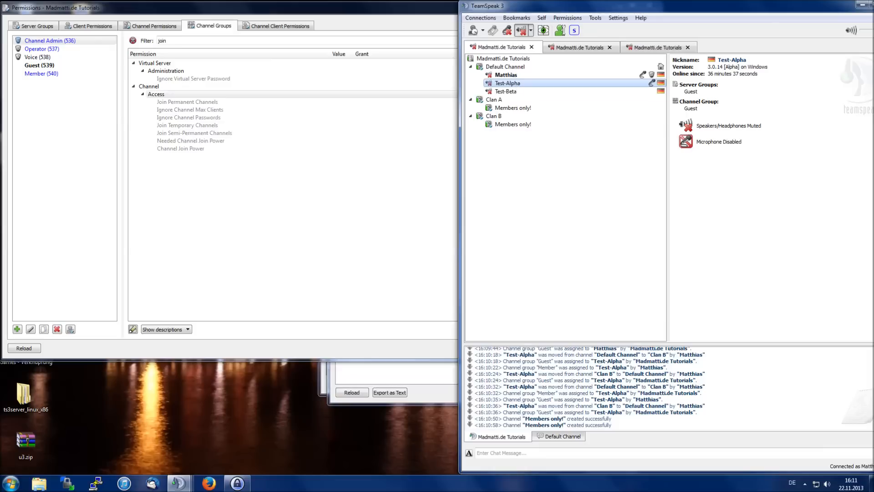
pyautogui.moveTo(522, 84); pyautogui.dragTo(500, 100)
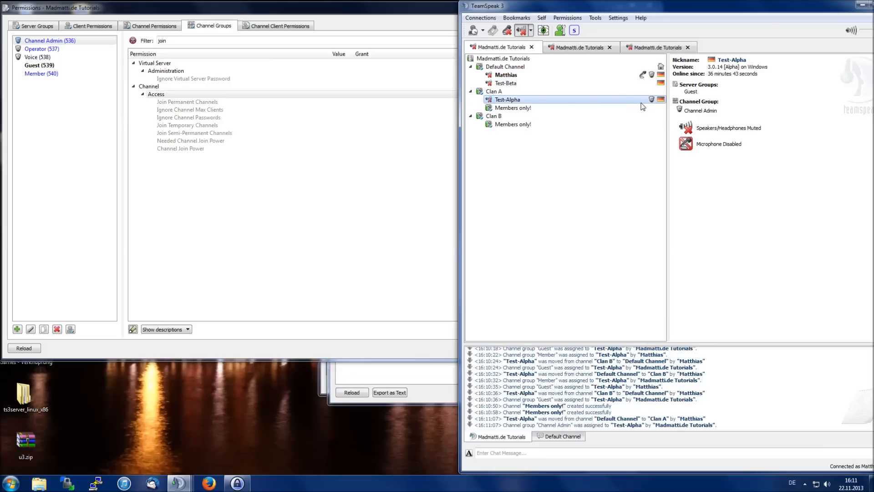
pyautogui.click(498, 92)
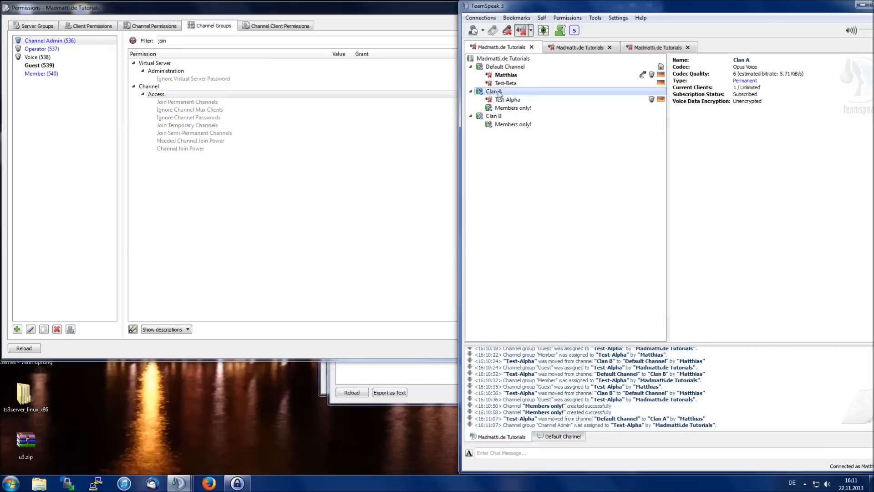
pyautogui.moveTo(501, 99); pyautogui.dragTo(515, 111)
pyautogui.click(516, 109)
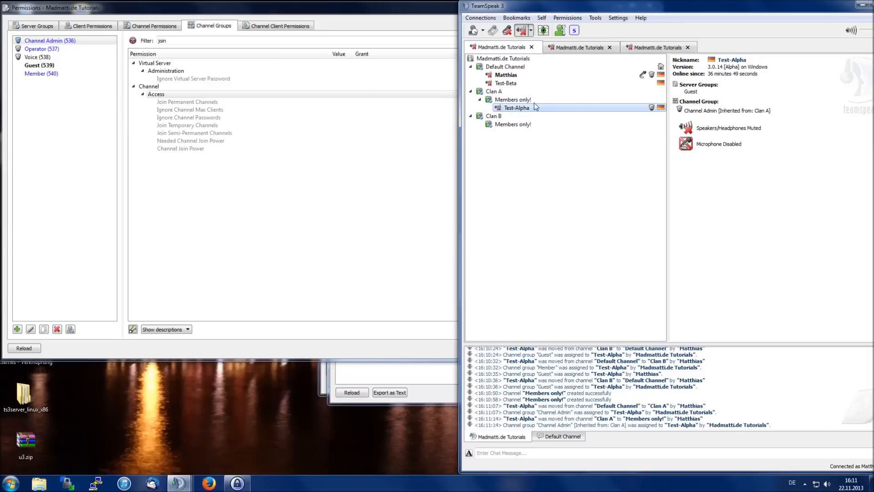
pyautogui.moveTo(770, 113); pyautogui.dragTo(673, 83)
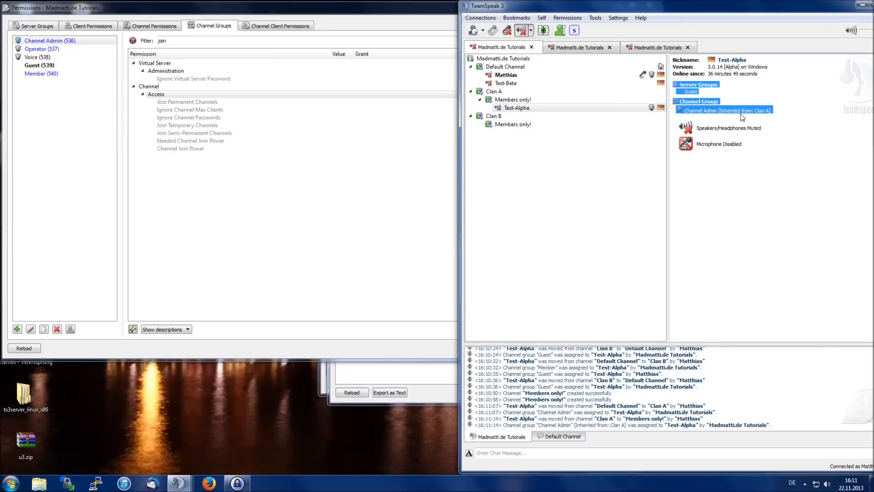
pyautogui.click(728, 115)
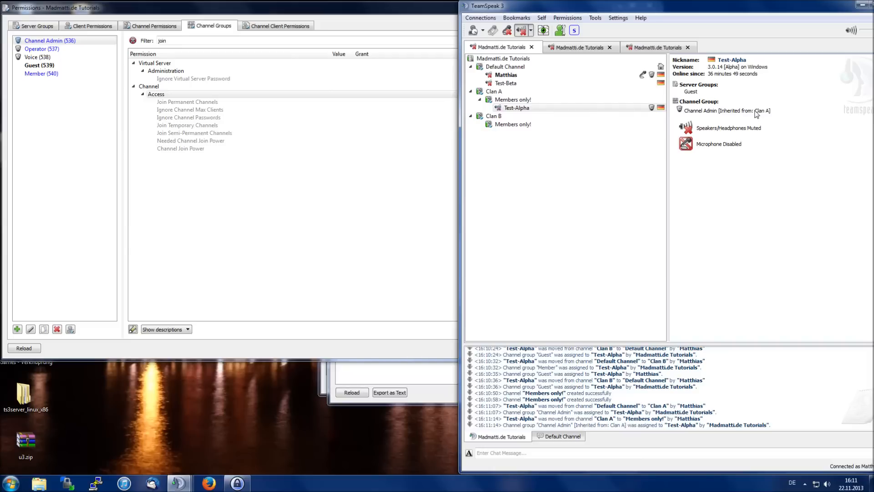
pyautogui.click(502, 93)
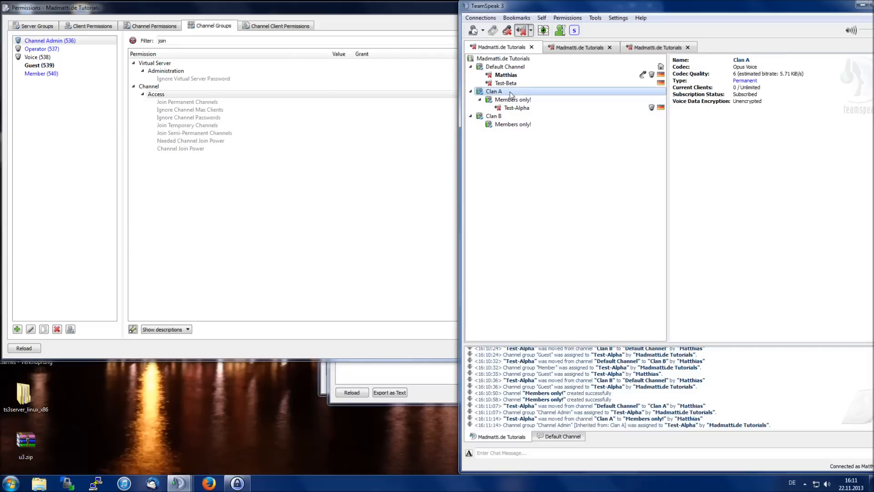
pyautogui.click(517, 108)
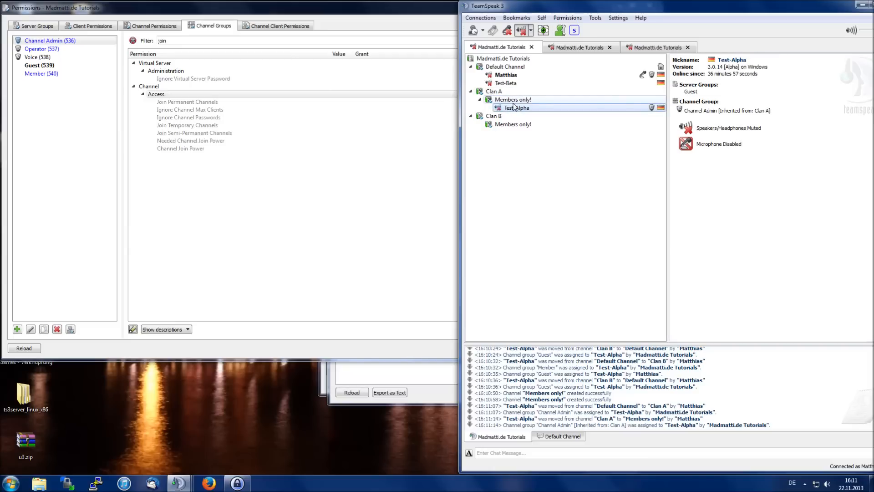
# Step: Set the needed join power in the channel permissions of Clan A's Members only! sub-channel
pyautogui.click(513, 99)
pyautogui.rightClick(510, 100)
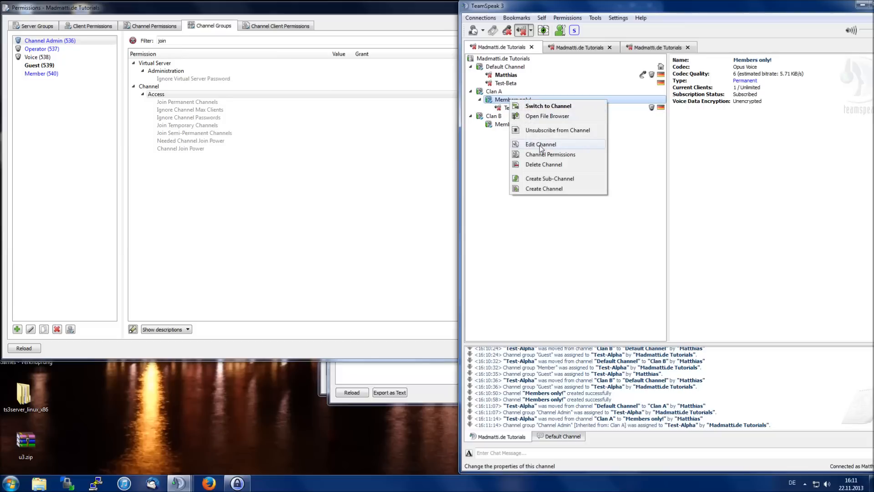
pyautogui.click(540, 144)
pyautogui.click(673, 218)
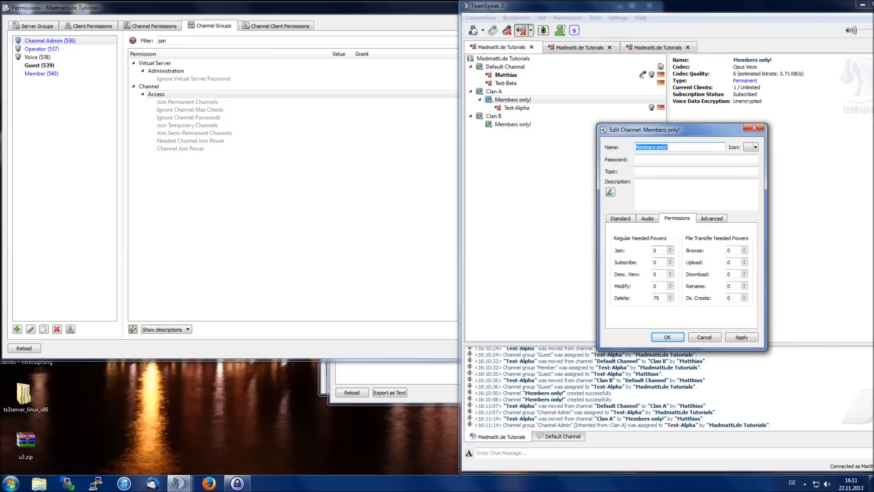
pyautogui.doubleClick(655, 250)
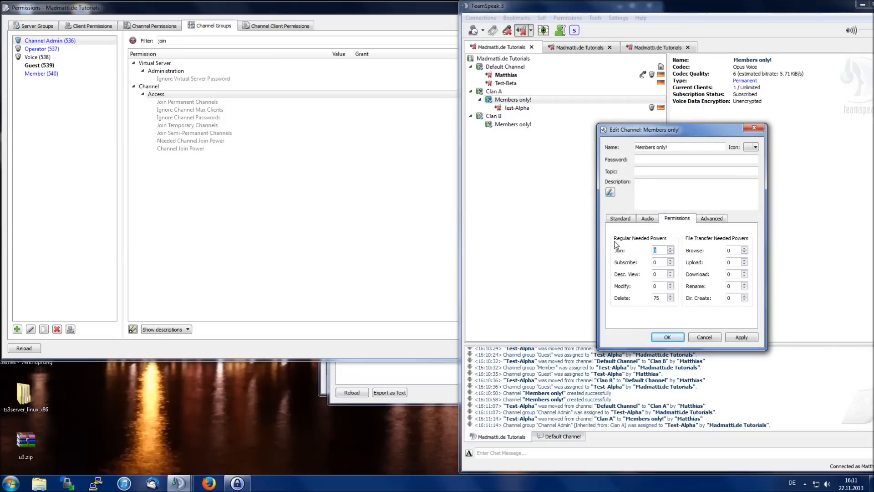
pyautogui.press('Return')
# Step: Set the needed join power of Clan B's Members only! sub-channel to 50
pyautogui.rightClick(515, 124)
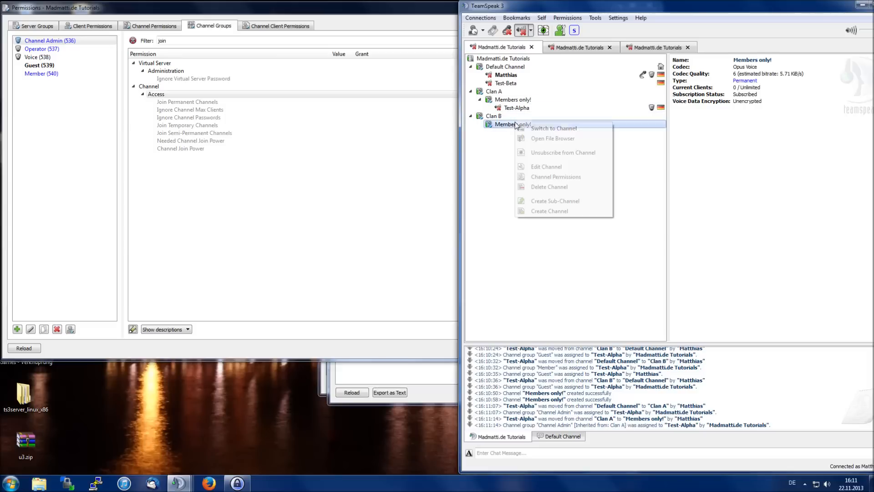
pyautogui.click(556, 168)
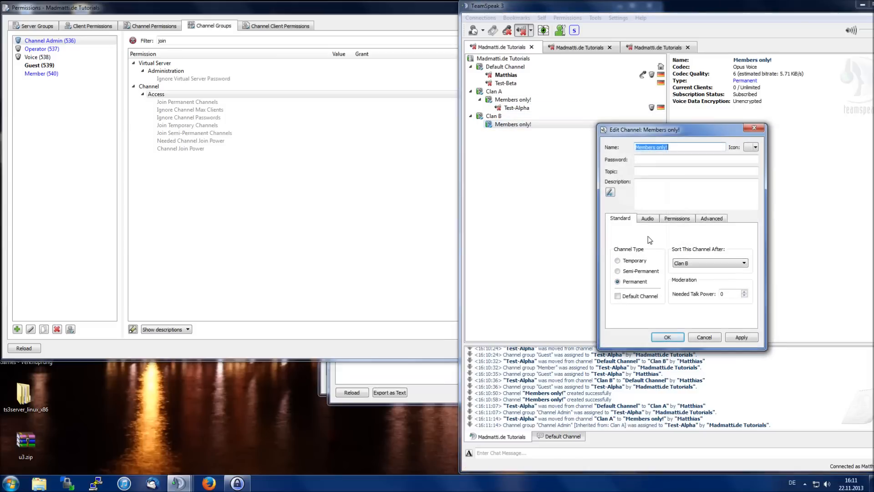
pyautogui.click(670, 219)
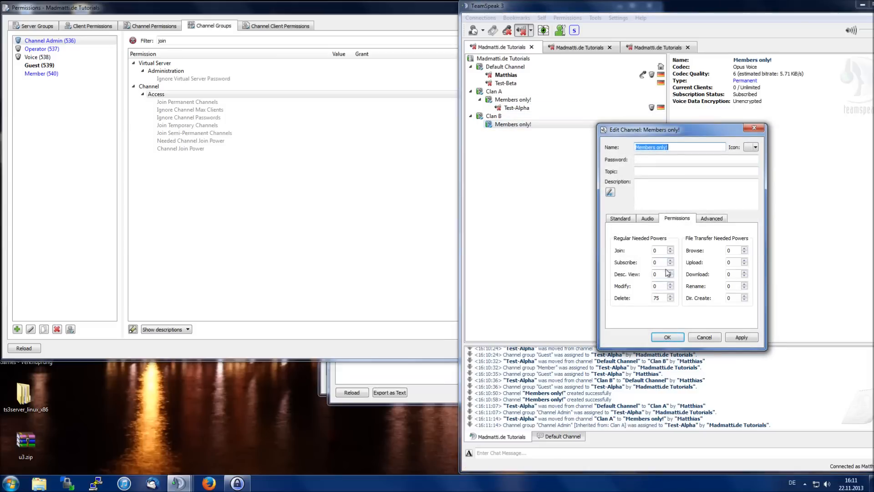
pyautogui.click(656, 250)
pyautogui.write('5')
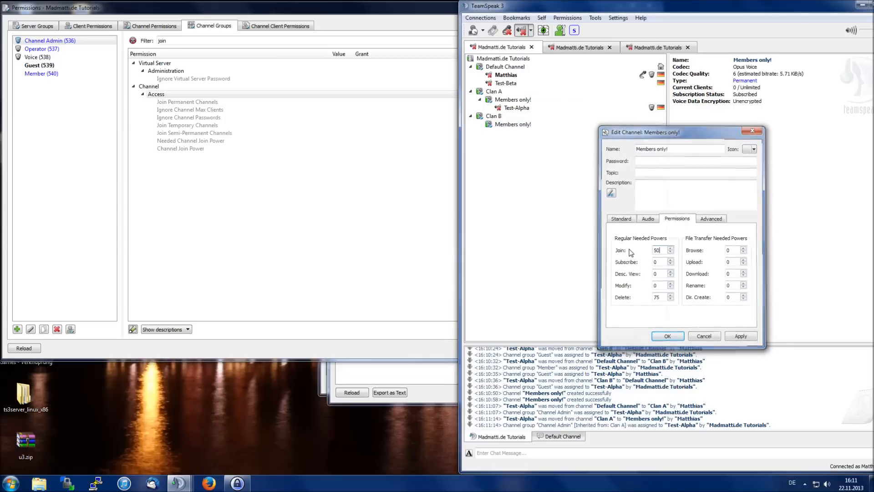
pyautogui.press('Return')
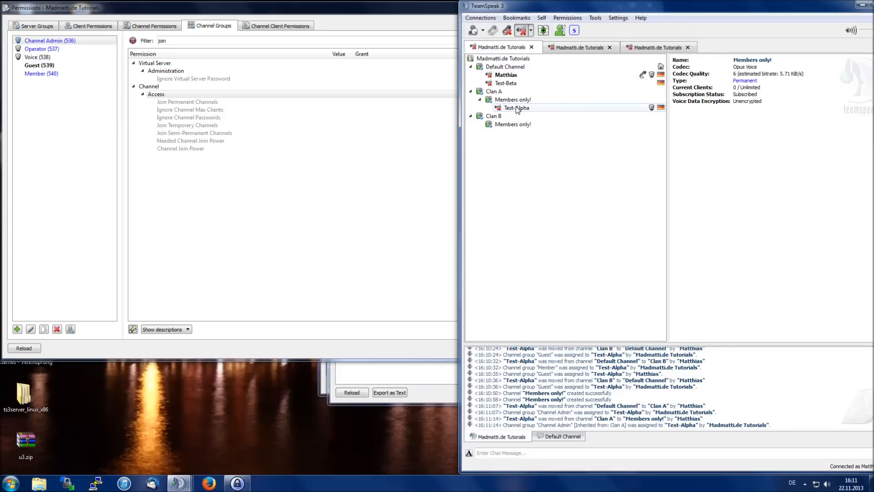
# Step: Set the Channel Admin channel group's Channel Join Power to 50
pyautogui.click(108, 40)
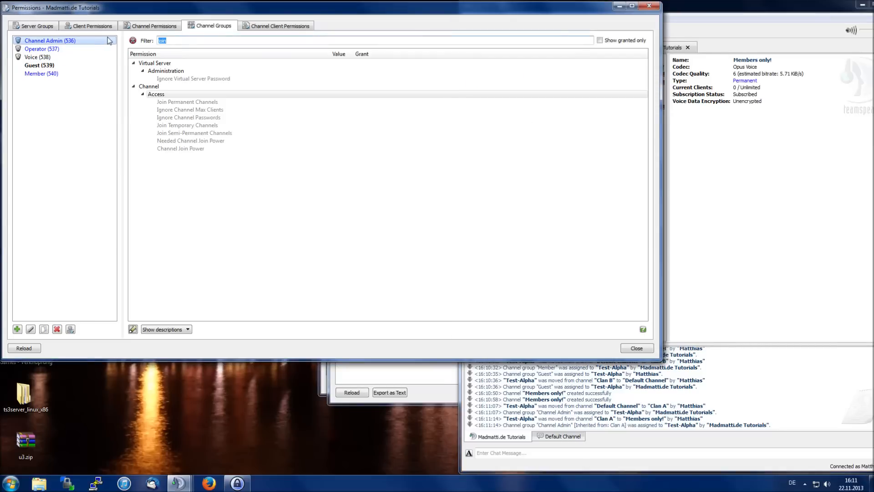
pyautogui.doubleClick(203, 148)
pyautogui.write('50')
pyautogui.press('Return')
pyautogui.click(766, 192)
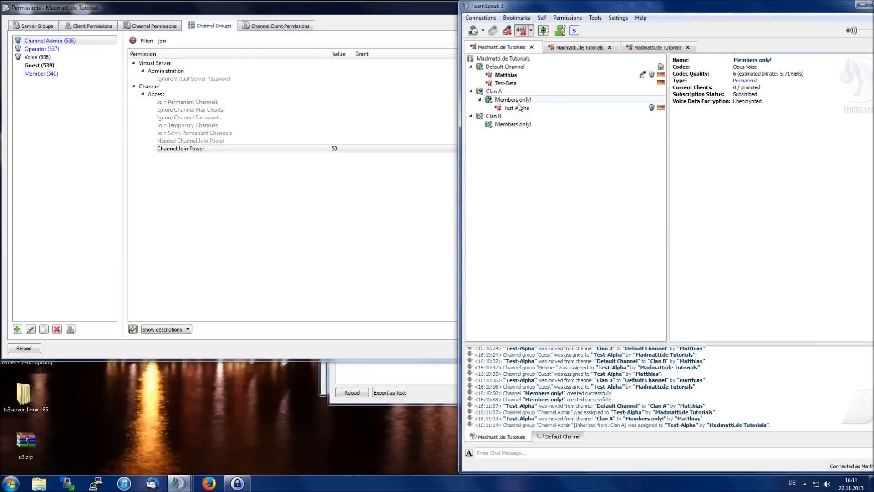
# Step: Return Test-Alpha to the Default Channel and try joining Clan A's Members only! sub-channel from Test-Alpha's own connection
pyautogui.moveTo(516, 108); pyautogui.dragTo(505, 66)
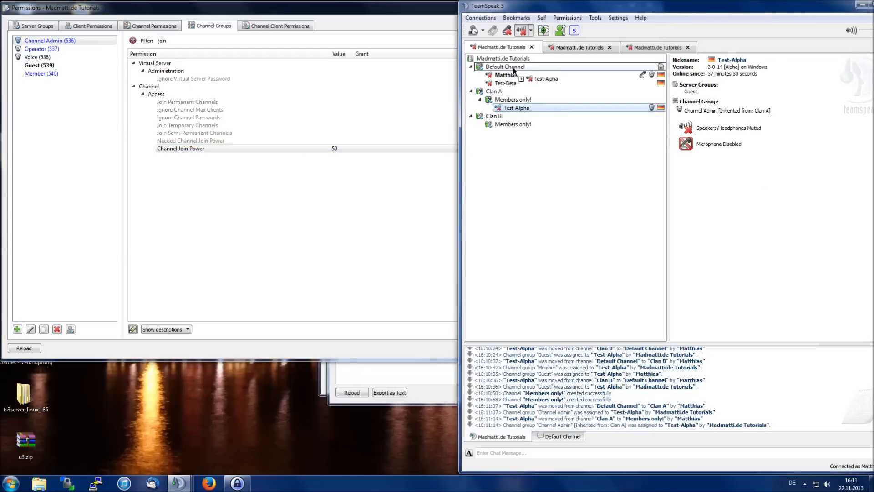
pyautogui.click(562, 48)
pyautogui.doubleClick(520, 106)
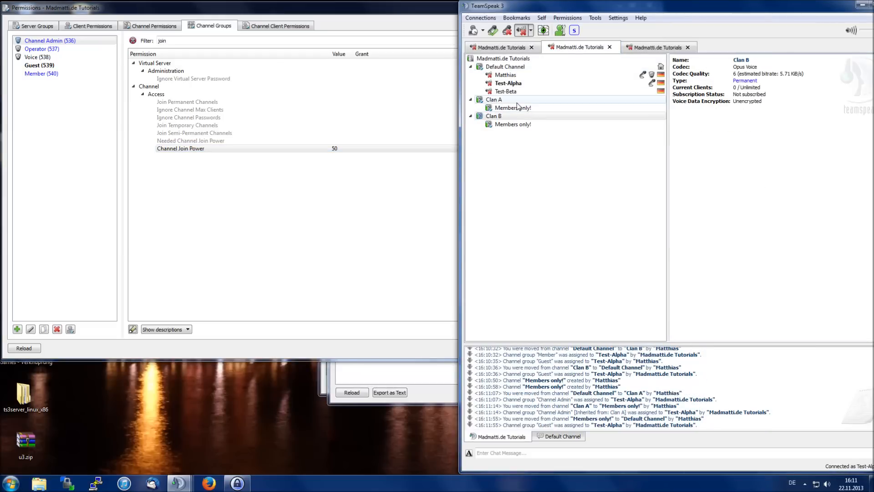
# Step: As Test-Alpha, test joining the Members only! sub-channels of Clan A and Clan B, and return to the Default Channel
pyautogui.doubleClick(520, 107)
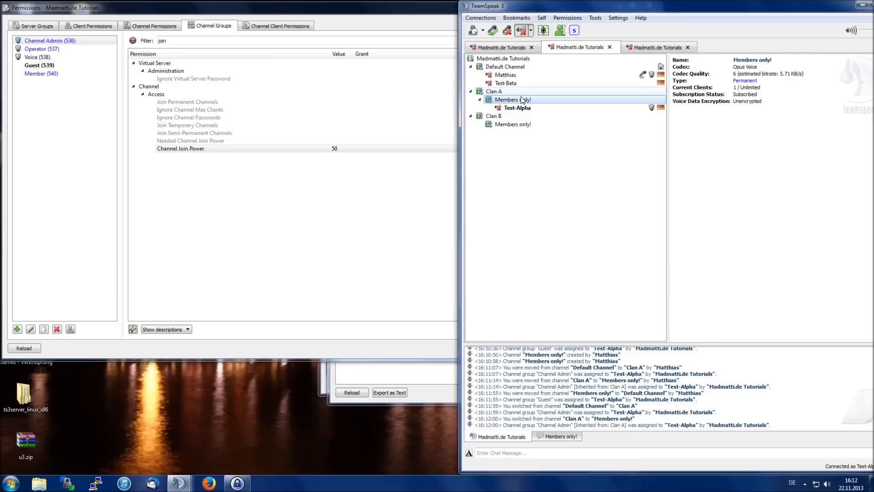
pyautogui.doubleClick(519, 116)
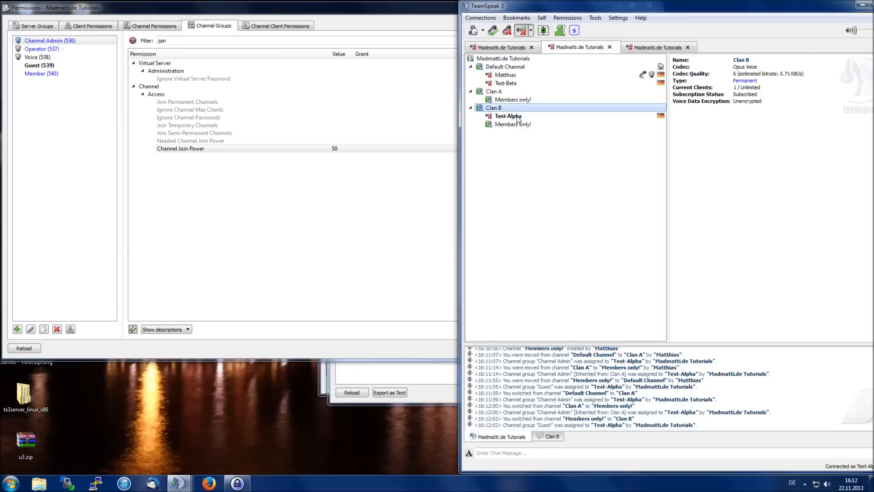
pyautogui.doubleClick(520, 124)
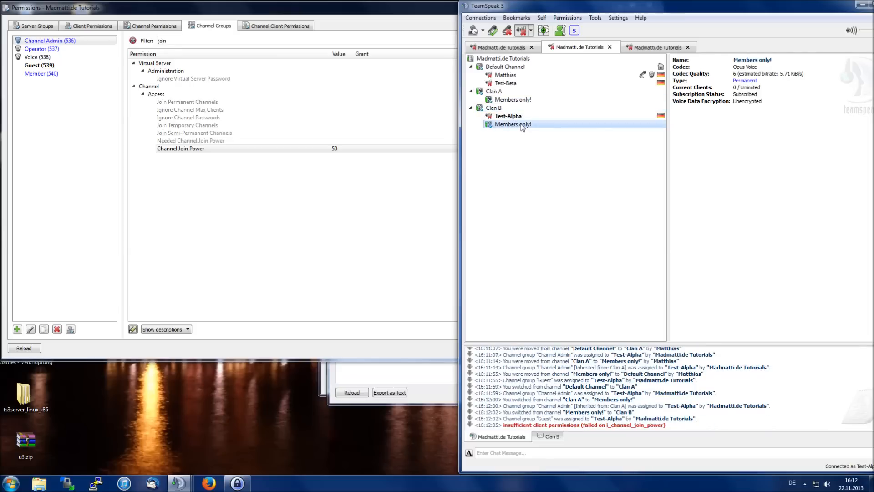
pyautogui.doubleClick(642, 68)
# Step: As Test-Beta, try Clan A's Members only! sub-channel and join the one under Clan B
pyautogui.click(639, 49)
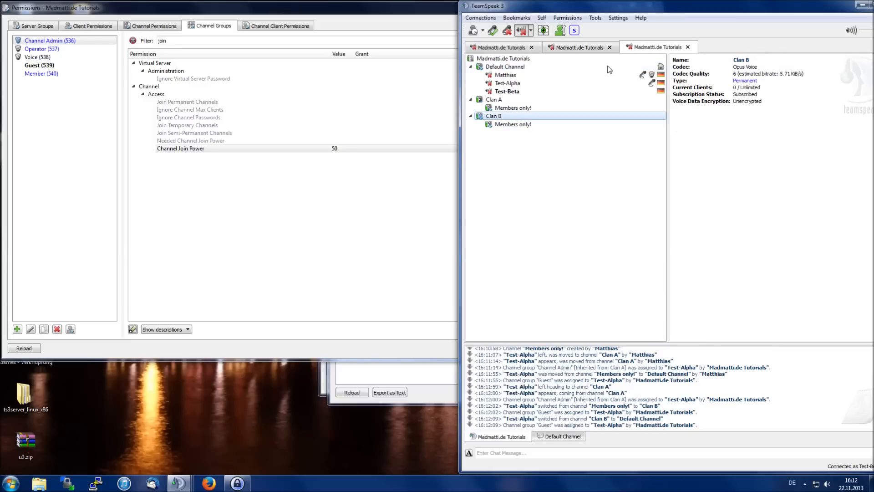
pyautogui.doubleClick(495, 99)
pyautogui.doubleClick(513, 108)
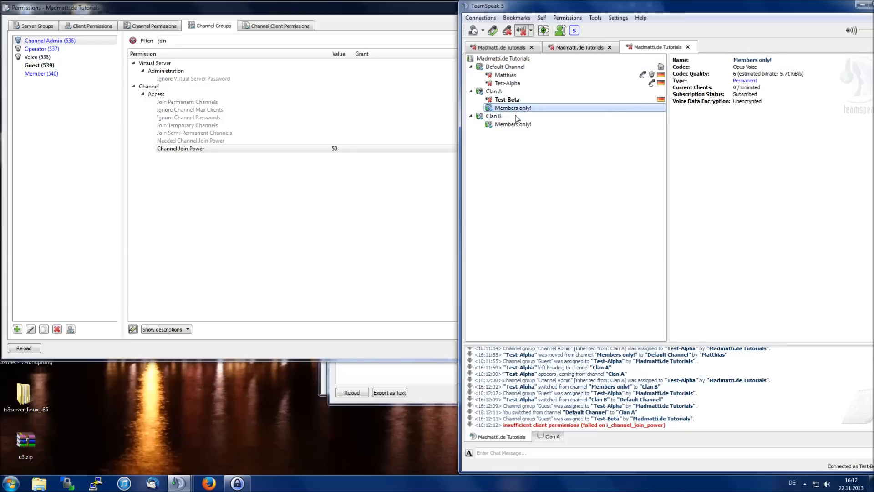
pyautogui.doubleClick(516, 117)
pyautogui.doubleClick(519, 125)
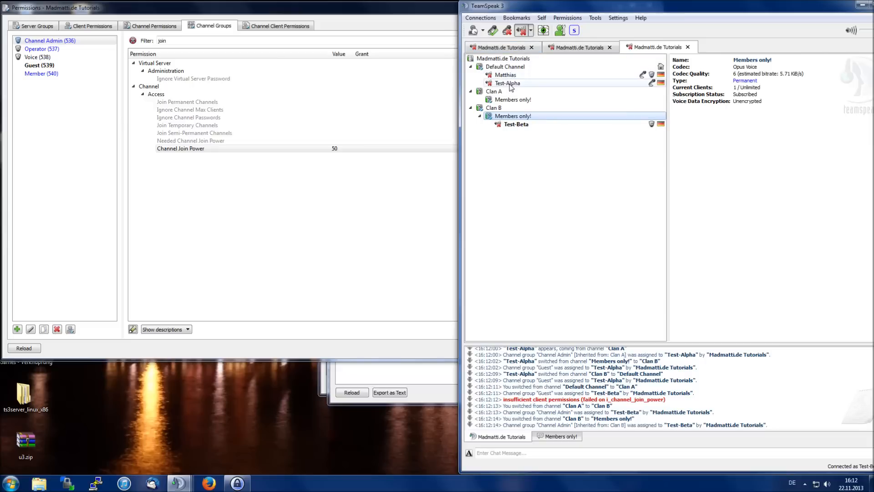
# Step: From the server admin's connection, move Test-Alpha into Clan A and join Clan A as the admin
pyautogui.click(505, 48)
pyautogui.click(502, 99)
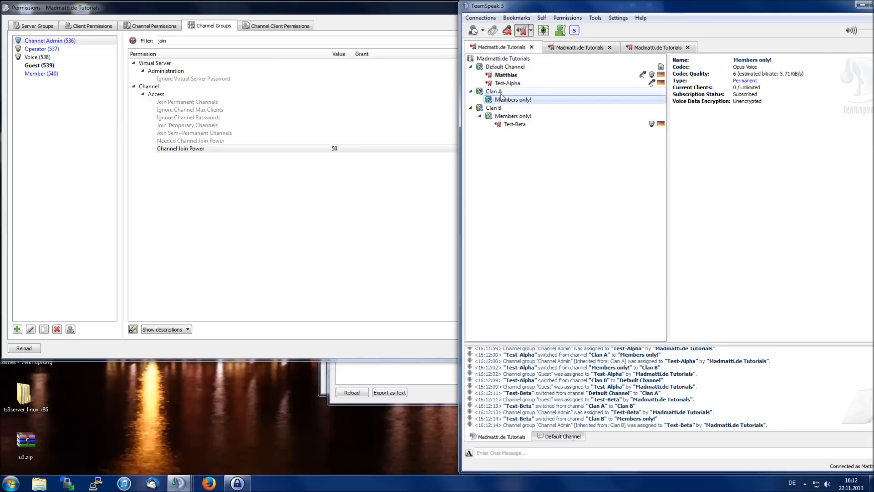
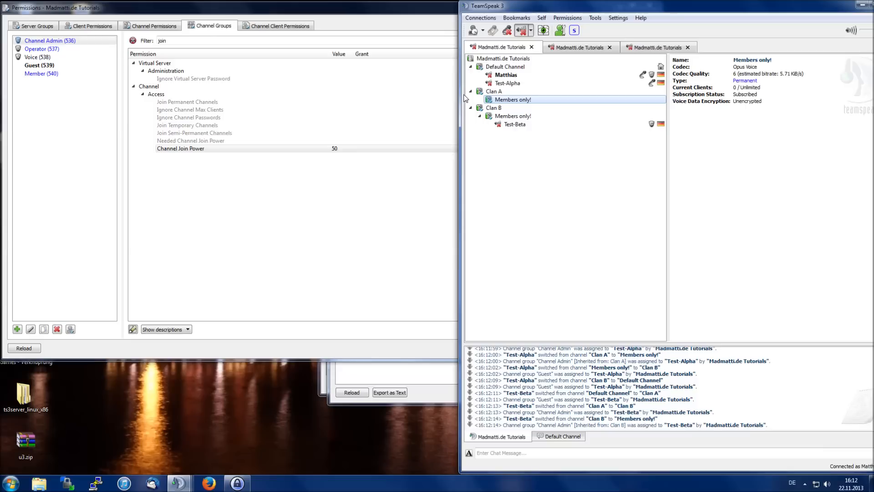
pyautogui.click(524, 84)
pyautogui.click(514, 124)
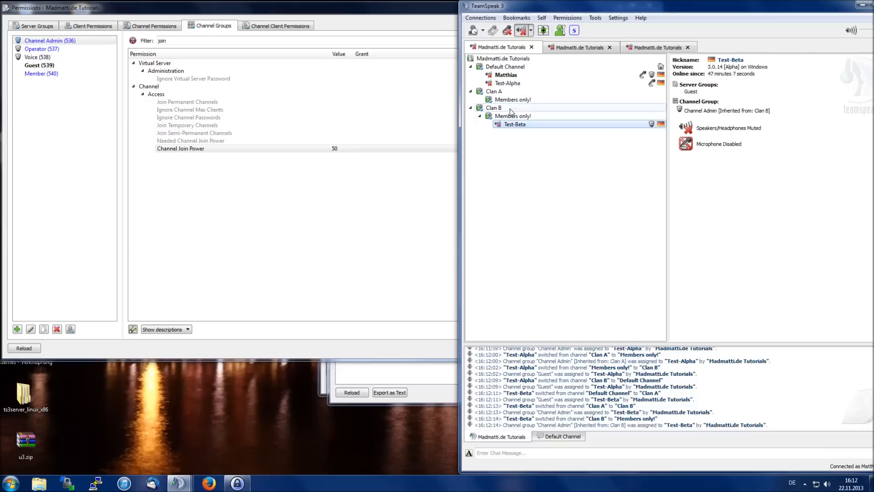
pyautogui.click(493, 108)
pyautogui.moveTo(509, 84); pyautogui.dragTo(501, 91)
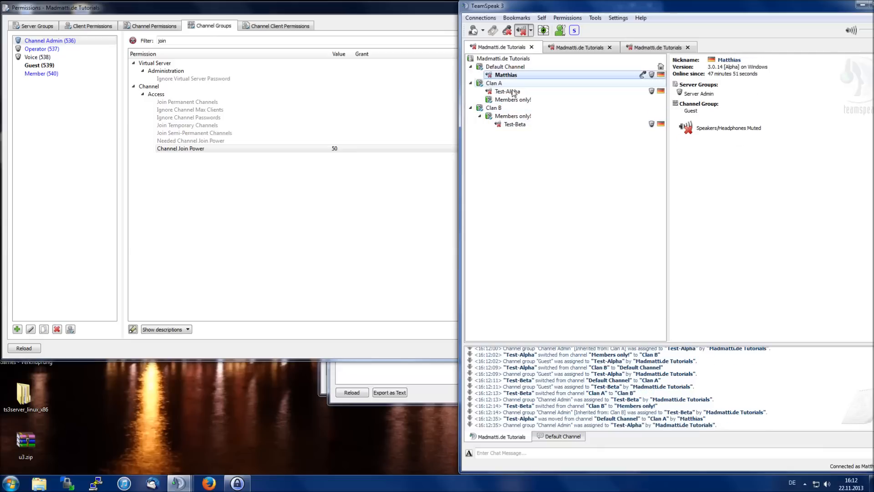
pyautogui.doubleClick(496, 83)
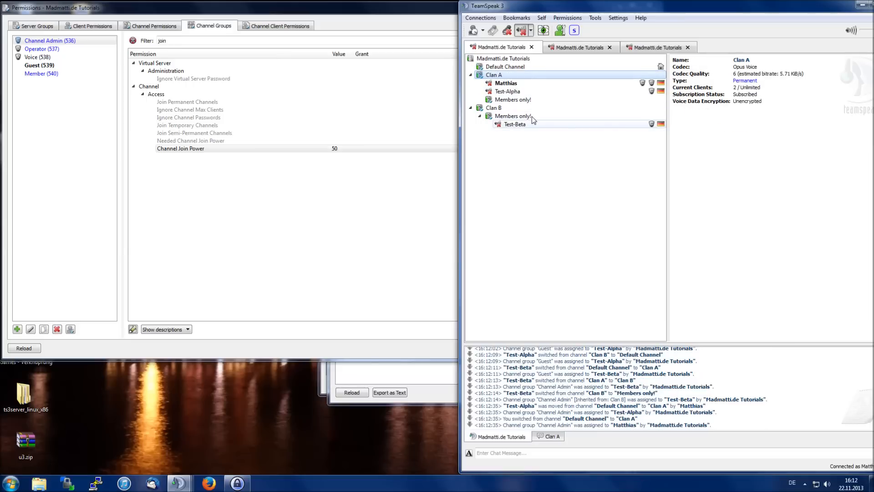
# Step: Check the needed subscribe power in Clan A's channel settings
pyautogui.rightClick(508, 75)
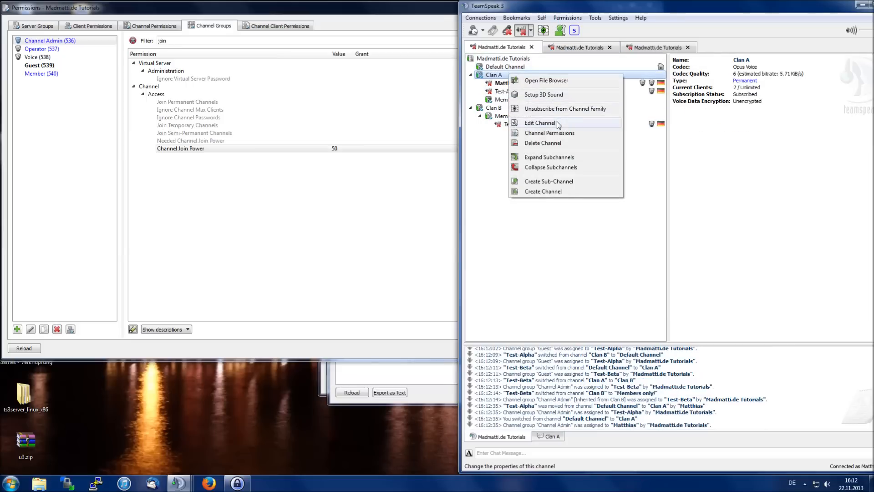
pyautogui.click(556, 121)
pyautogui.click(677, 218)
pyautogui.doubleClick(655, 262)
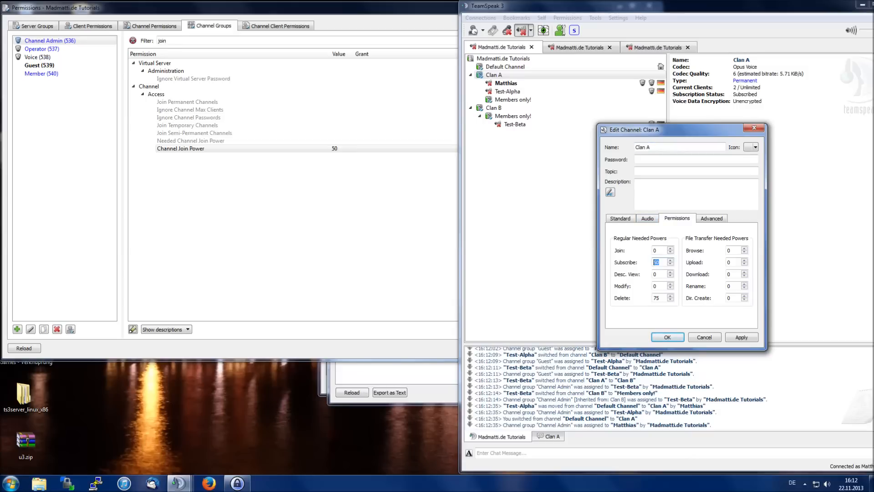
pyautogui.click(666, 337)
# Step: Set the needed subscribe power of Clan A's Members only! sub-channel to 50
pyautogui.rightClick(515, 99)
pyautogui.click(557, 145)
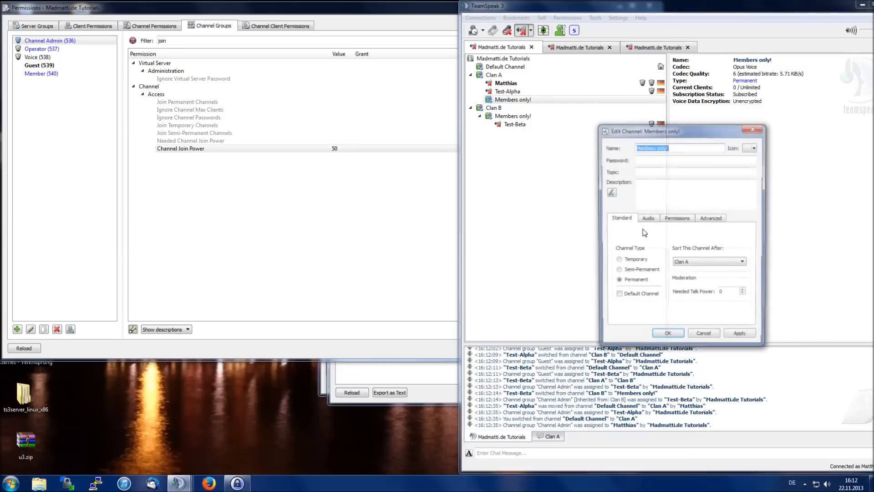
pyautogui.click(672, 219)
pyautogui.doubleClick(656, 262)
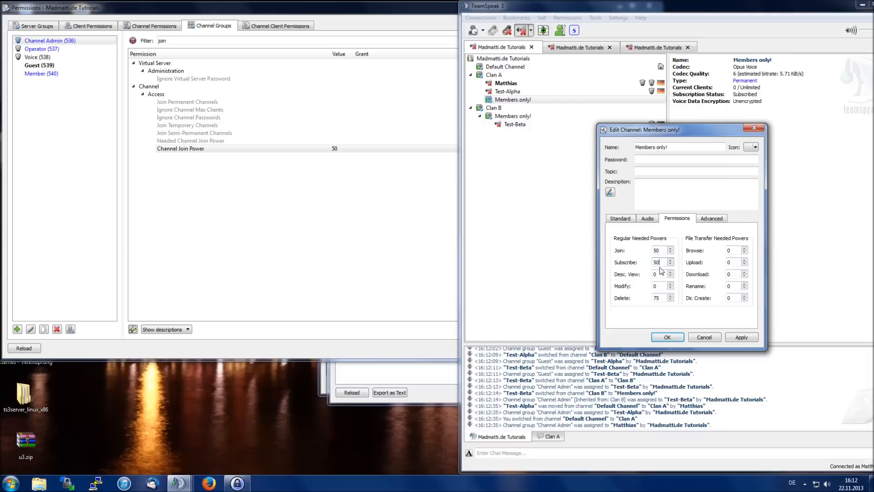
pyautogui.click(665, 336)
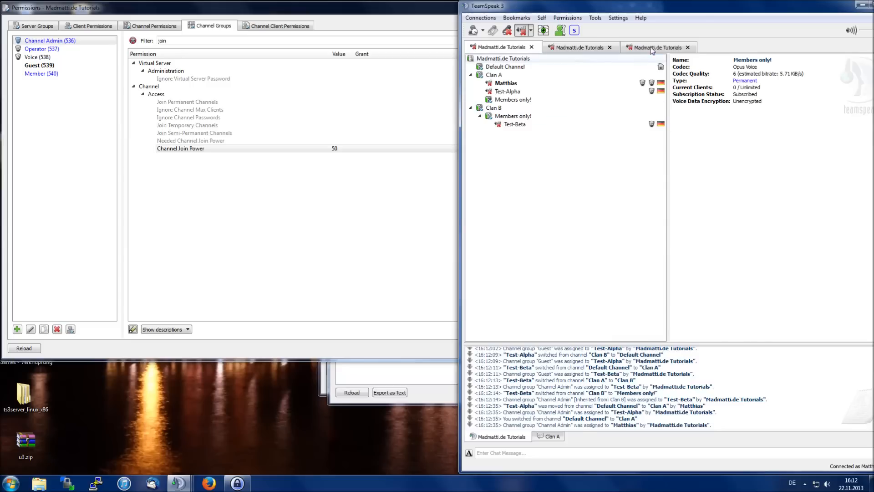
# Step: View the channel tree as Test-Beta and recheck Clan A's needed subscribe power from the admin's connection
pyautogui.click(641, 47)
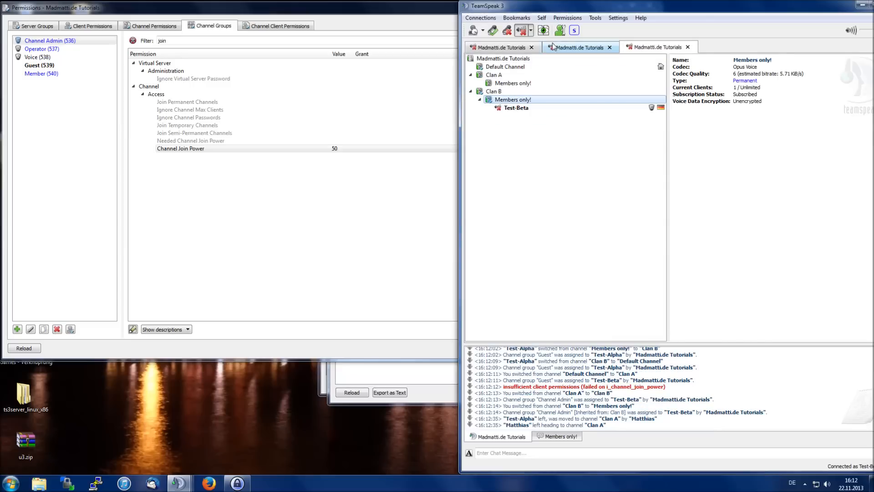
pyautogui.click(501, 47)
pyautogui.rightClick(494, 75)
pyautogui.click(525, 122)
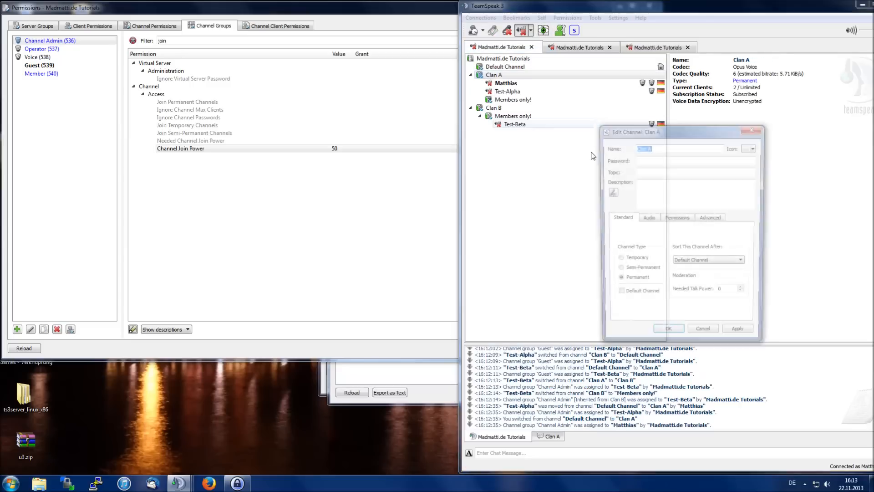
pyautogui.click(677, 218)
pyautogui.click(659, 263)
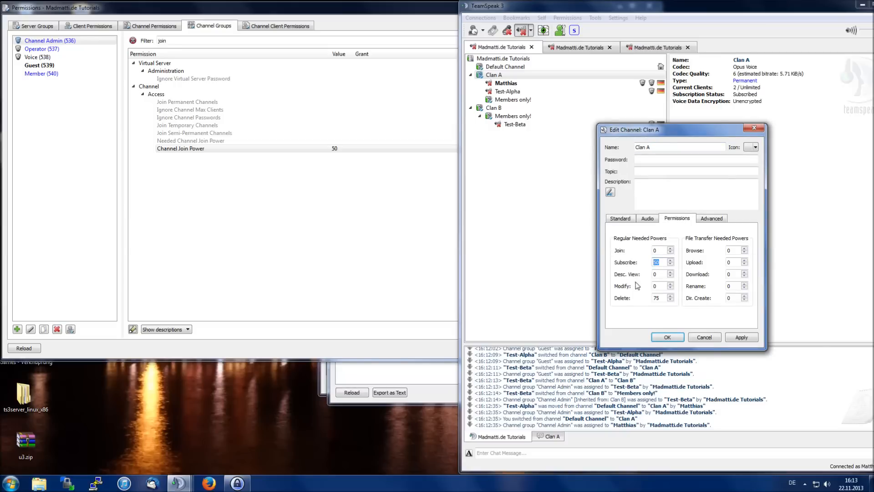
pyautogui.click(667, 337)
# Step: Toggle the channel subscribe mode on Test-Beta's connection and examine Clan A
pyautogui.click(655, 47)
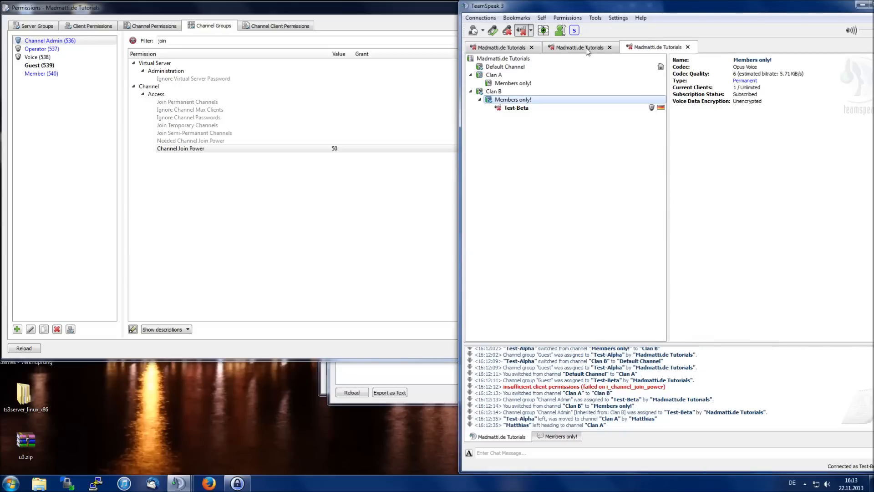
pyautogui.click(543, 30)
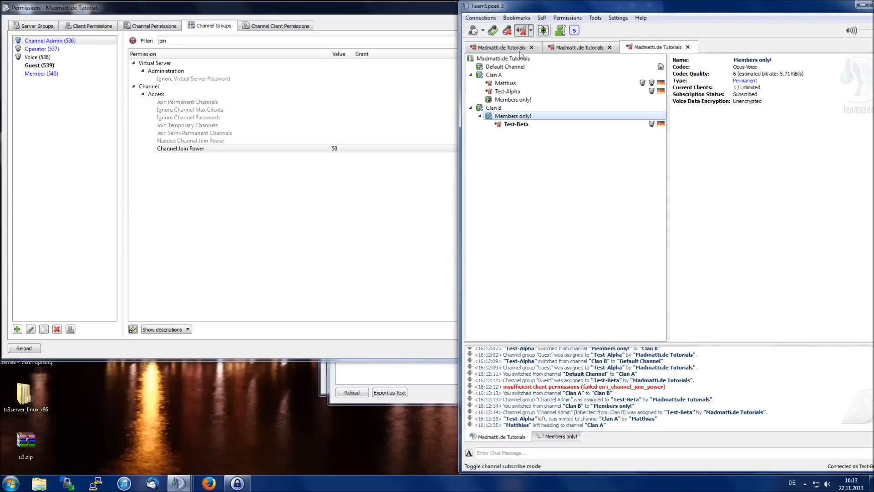
pyautogui.click(500, 76)
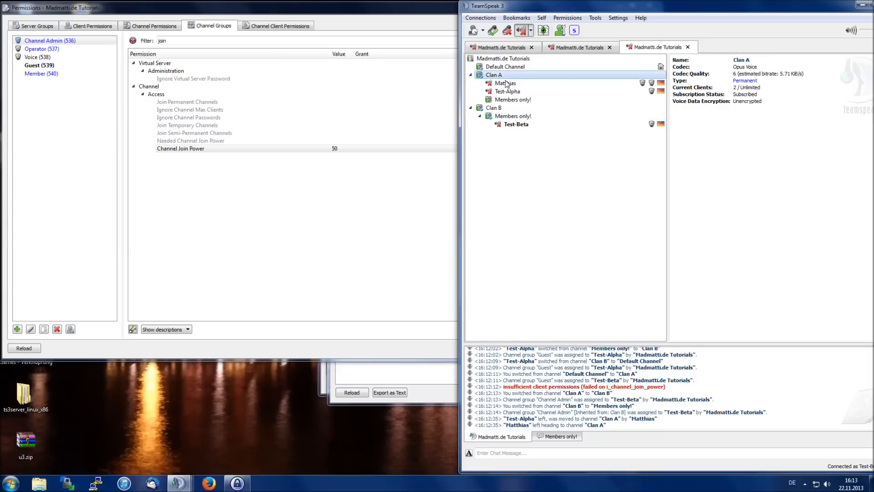
# Step: Join Clan A as Test-Beta and try entering its Members only! sub-channel
pyautogui.doubleClick(496, 75)
pyautogui.doubleClick(513, 107)
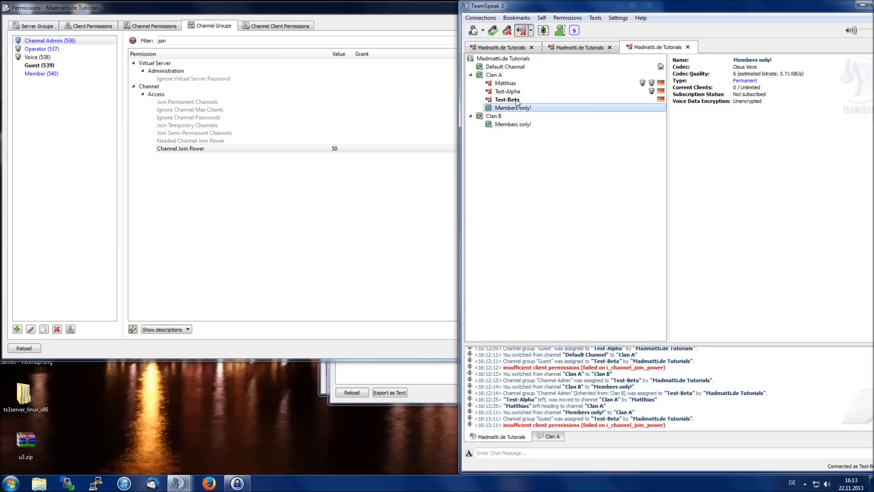
pyautogui.click(510, 99)
pyautogui.click(494, 76)
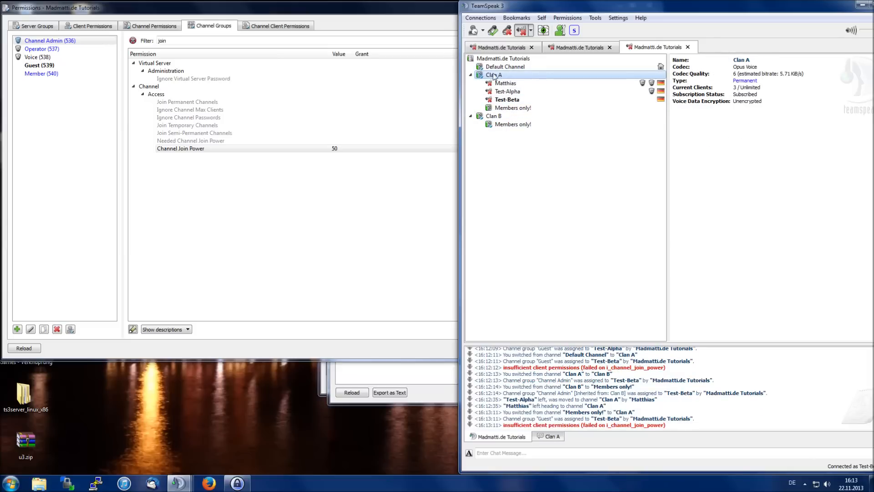
# Step: From the server admin's connection, assign the Member channel group to Test-Beta in Clan A
pyautogui.click(505, 47)
pyautogui.rightClick(509, 100)
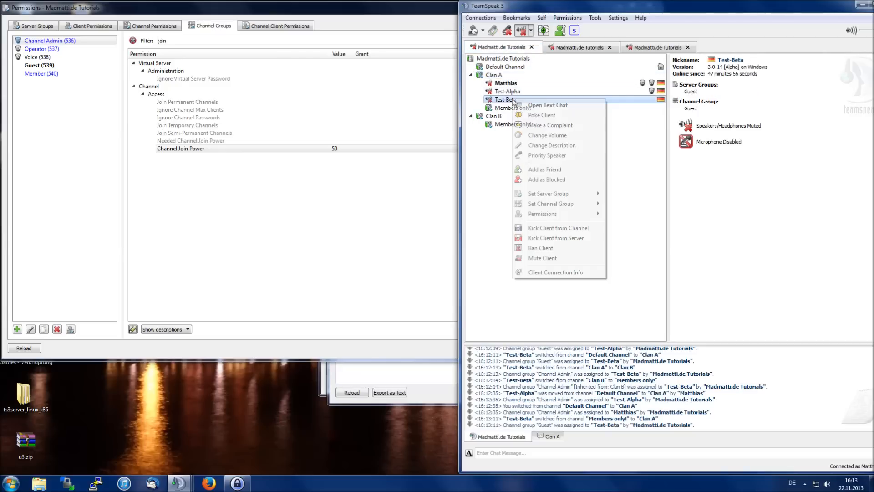
pyautogui.moveTo(570, 203)
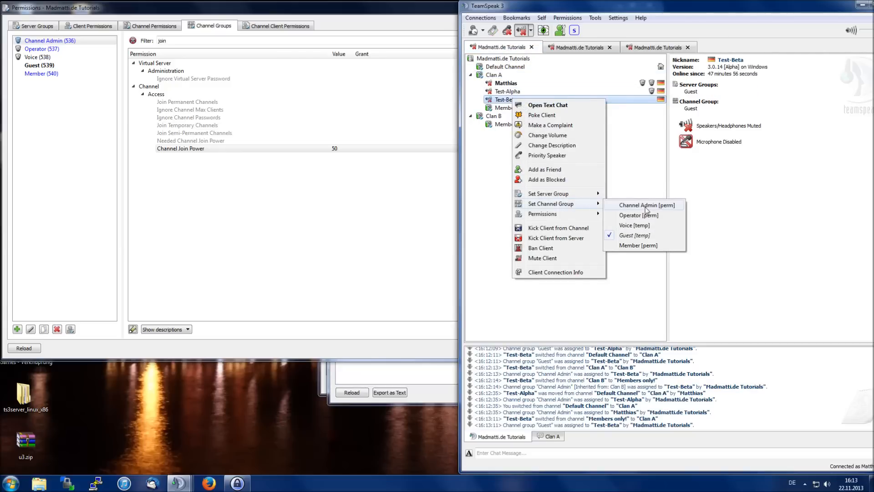
pyautogui.click(645, 246)
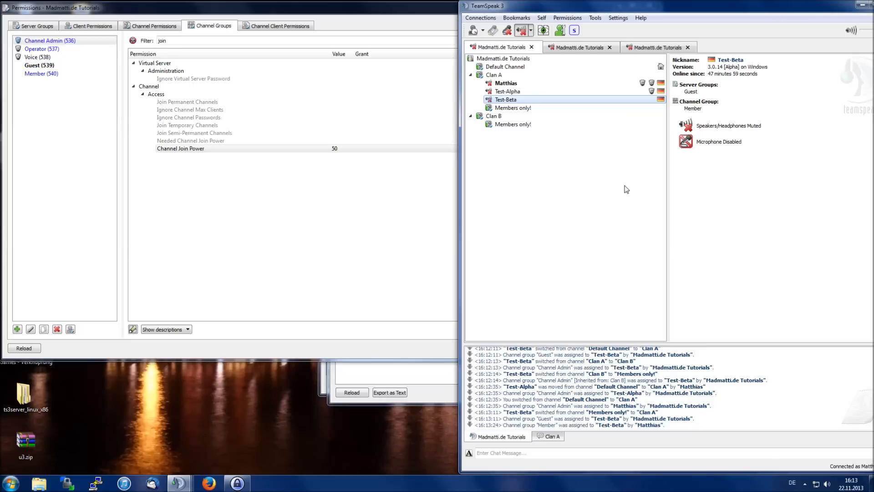
pyautogui.moveTo(705, 113); pyautogui.dragTo(685, 102)
pyautogui.click(682, 102)
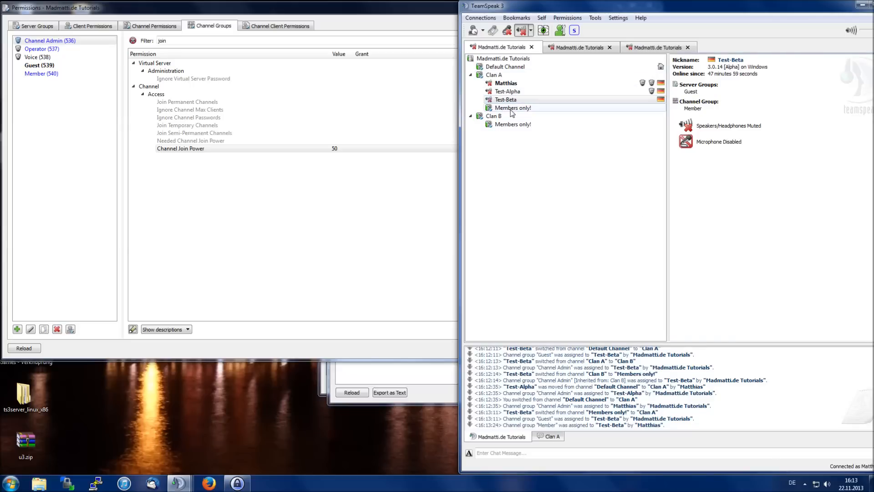
# Step: Retry joining Clan A's Members only! sub-channel from Test-Beta's connection with the Member group assigned
pyautogui.click(563, 48)
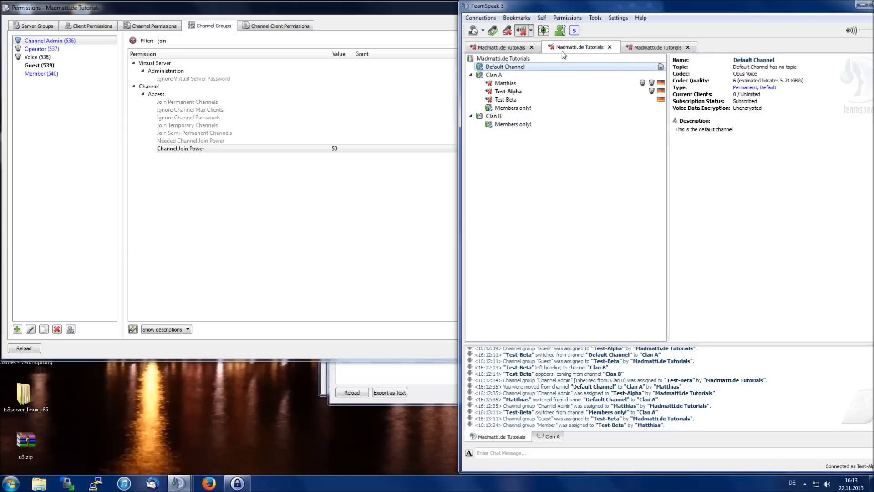
pyautogui.click(633, 47)
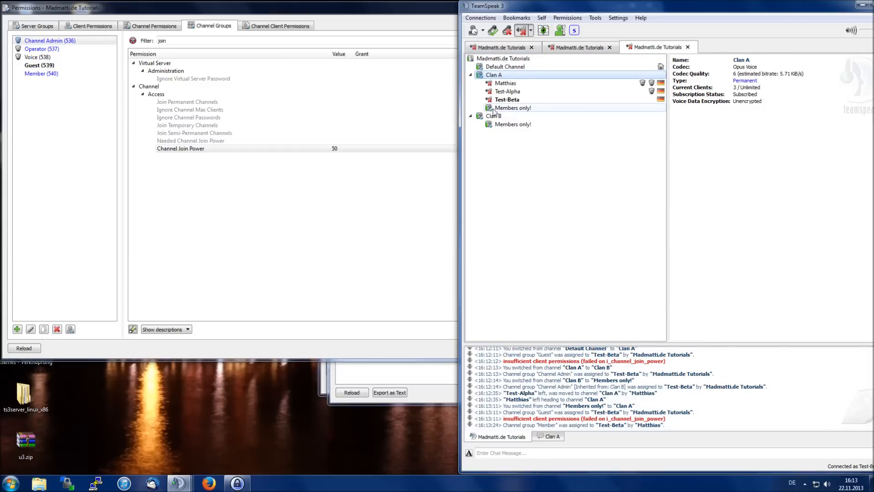
pyautogui.doubleClick(514, 108)
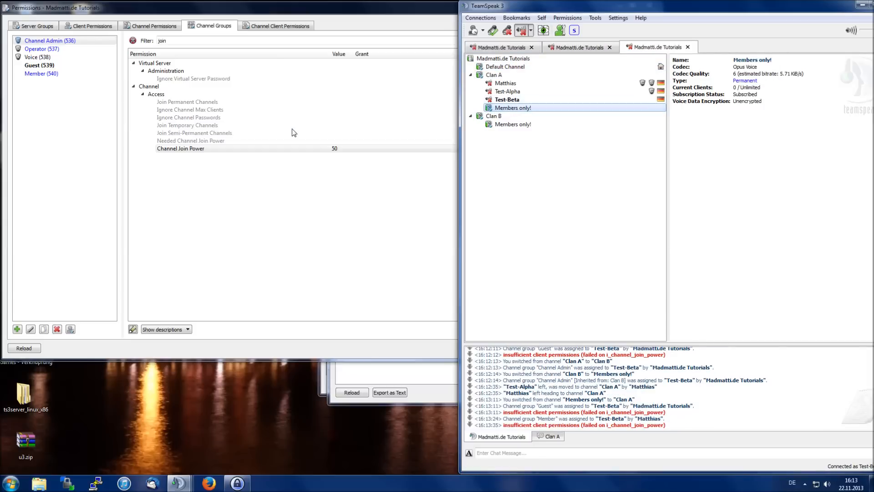
# Step: Set the Member channel group's Channel Join Power to 50
pyautogui.click(314, 131)
pyautogui.click(46, 73)
pyautogui.doubleClick(252, 150)
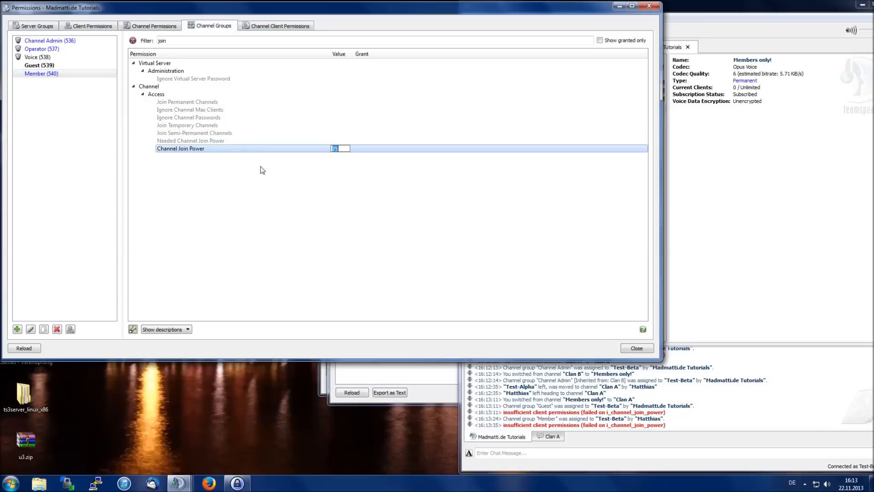
pyautogui.doubleClick(335, 149)
pyautogui.write('50')
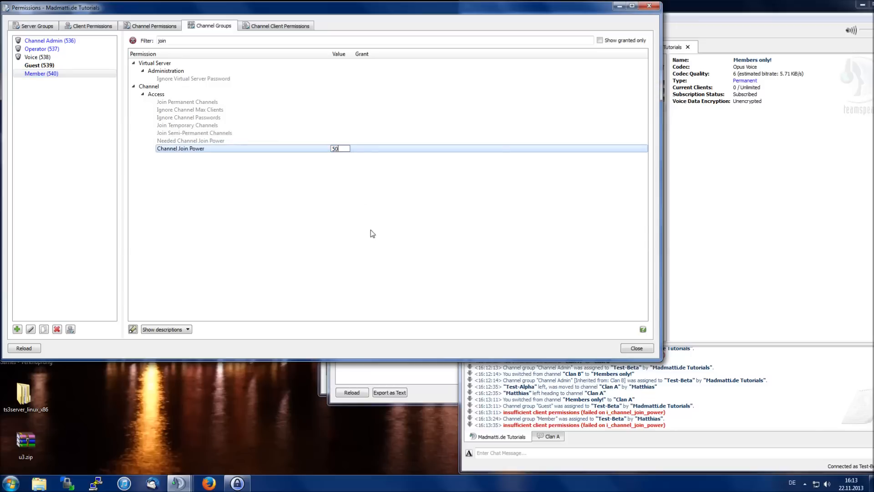
pyautogui.press('Return')
pyautogui.click(695, 197)
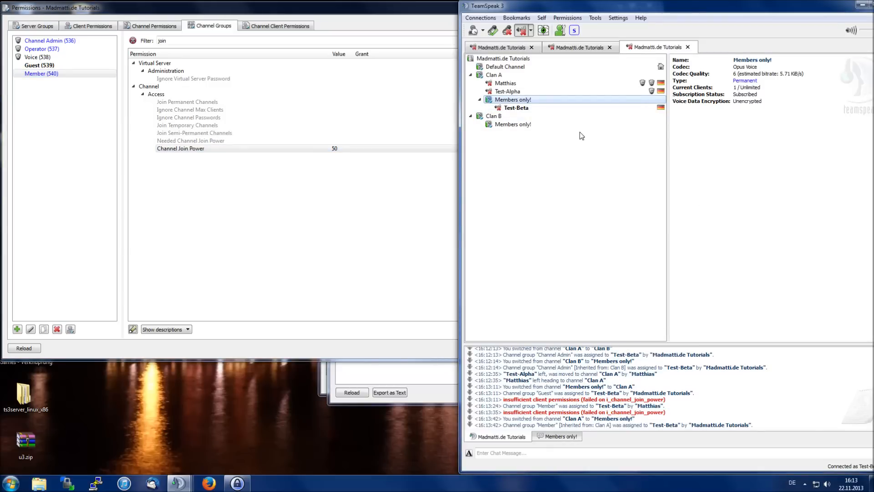
pyautogui.click(532, 109)
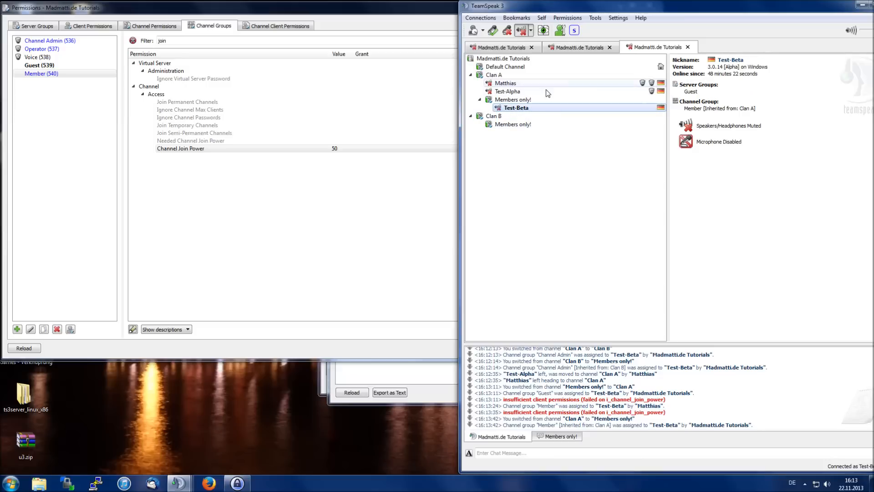
pyautogui.tripleClick(713, 113)
pyautogui.moveTo(757, 110); pyautogui.dragTo(684, 112)
pyautogui.click(687, 114)
pyautogui.click(581, 244)
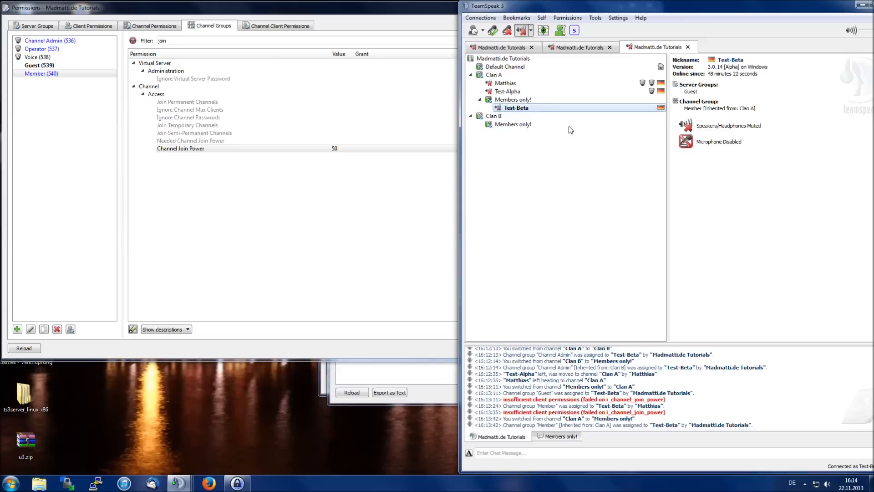
# Step: Switch to the server admin's connection and select Clan A's Members only! sub-channel
pyautogui.hotkey('ctrl', 'Tab')
pyautogui.click(524, 100)
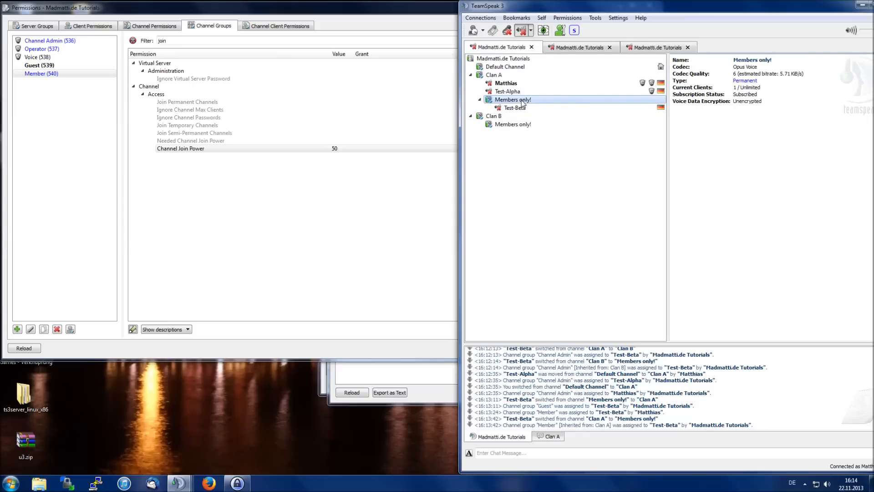
pyautogui.rightClick(523, 101)
pyautogui.click(560, 145)
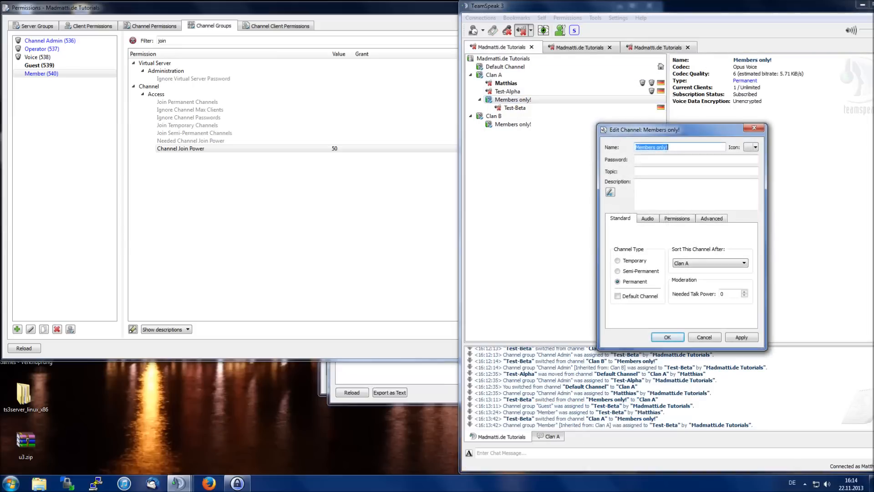
pyautogui.click(754, 128)
# Step: Filter the channel permissions of Clan A's Members only! sub-channel for "poke" and set Needed Client Poke Power to 75
pyautogui.rightClick(496, 100)
pyautogui.click(571, 156)
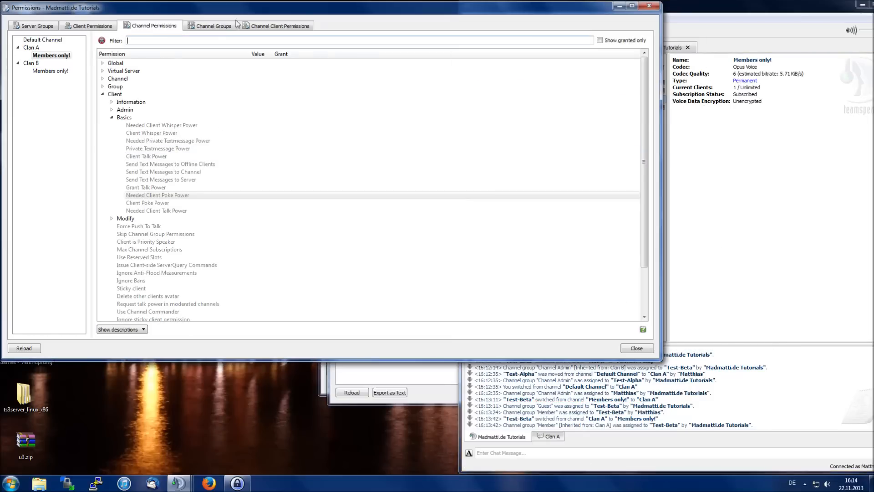
pyautogui.write('poke')
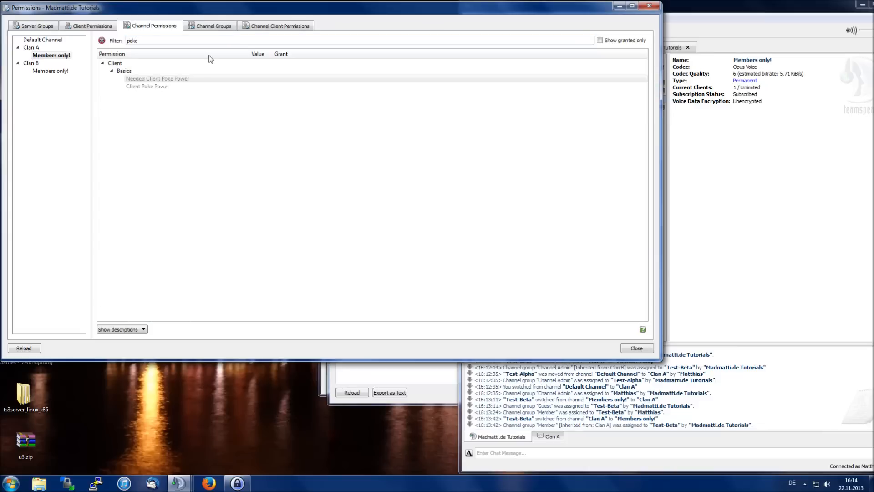
pyautogui.click(205, 79)
pyautogui.doubleClick(205, 79)
pyautogui.press('Return')
# Step: Try to poke Test-Beta in Clan A's Members only! sub-channel from Test-Alpha's connection, leaving the poke reason empty
pyautogui.click(677, 179)
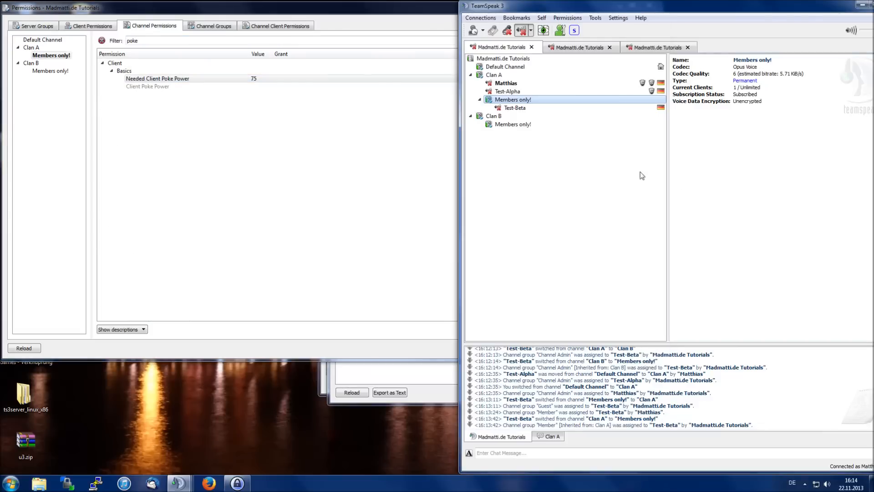
pyautogui.click(535, 91)
pyautogui.click(579, 47)
pyautogui.click(519, 108)
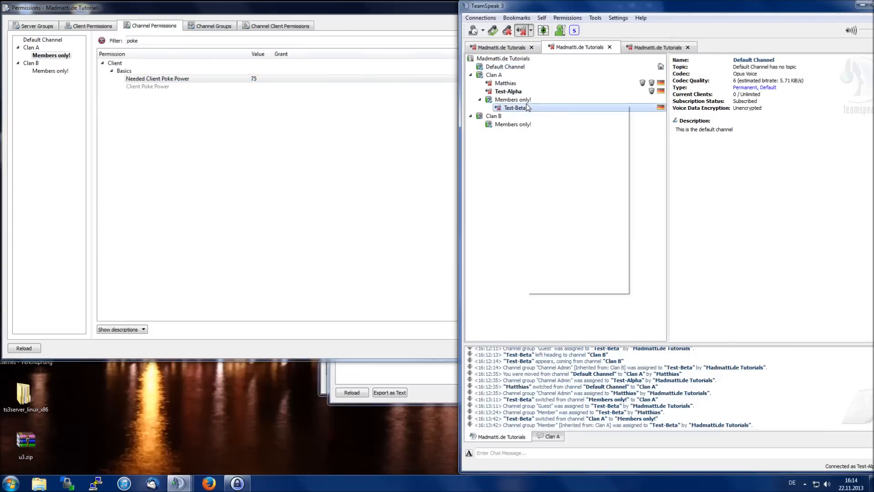
pyautogui.rightClick(524, 108)
pyautogui.click(571, 123)
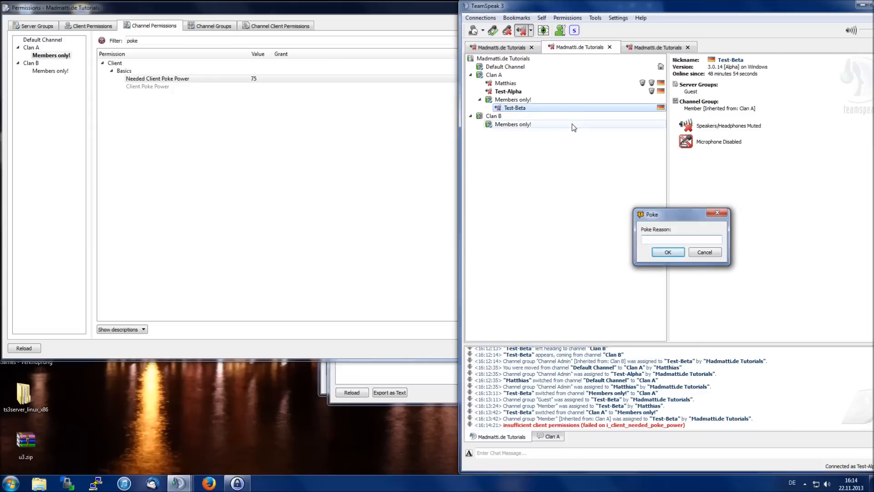
pyautogui.press('Return')
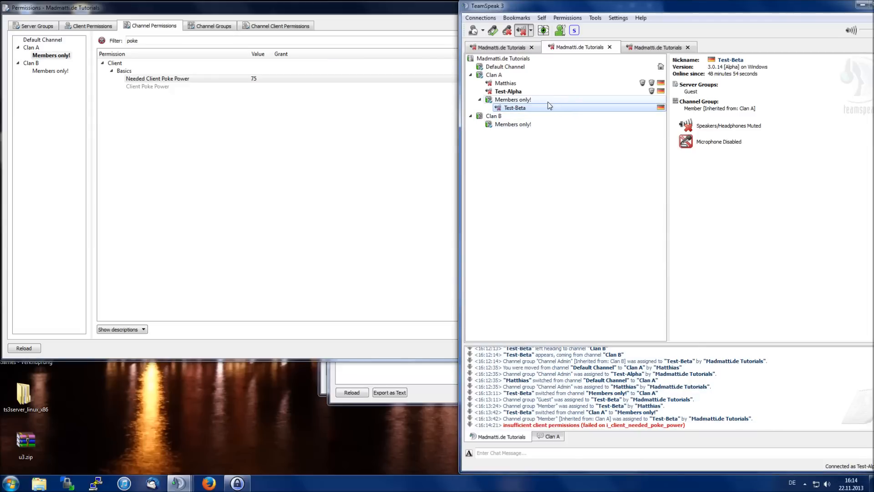